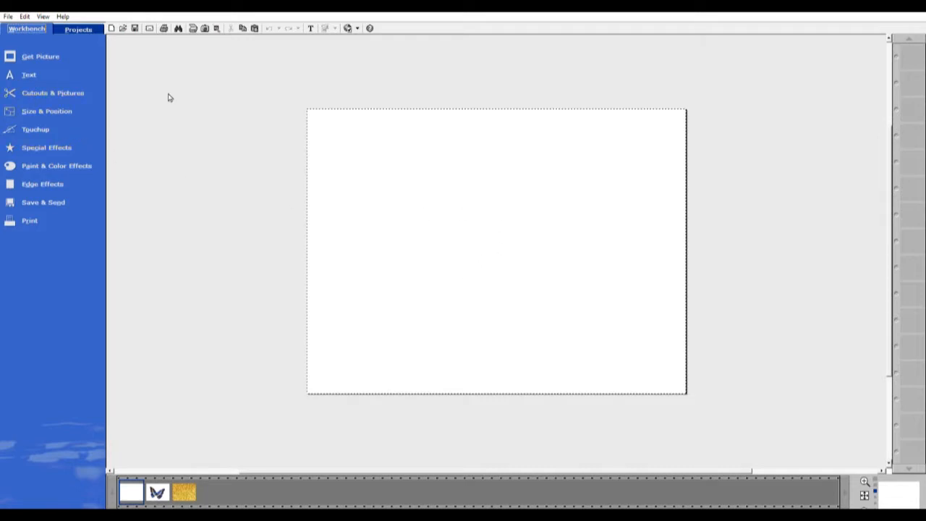
Add placeholder text in the black Heather font and shrink it to fit inside the upper part of the page.
left_click(28, 72)
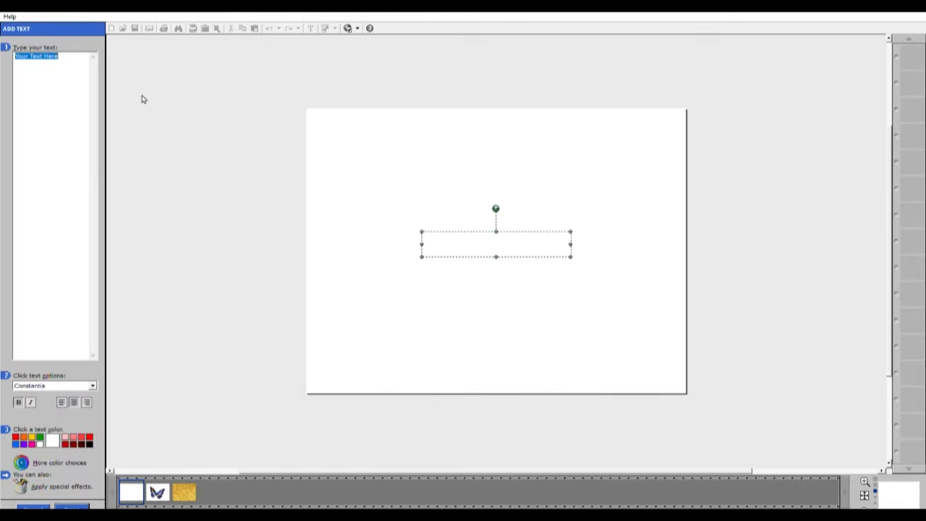
left_click(88, 441)
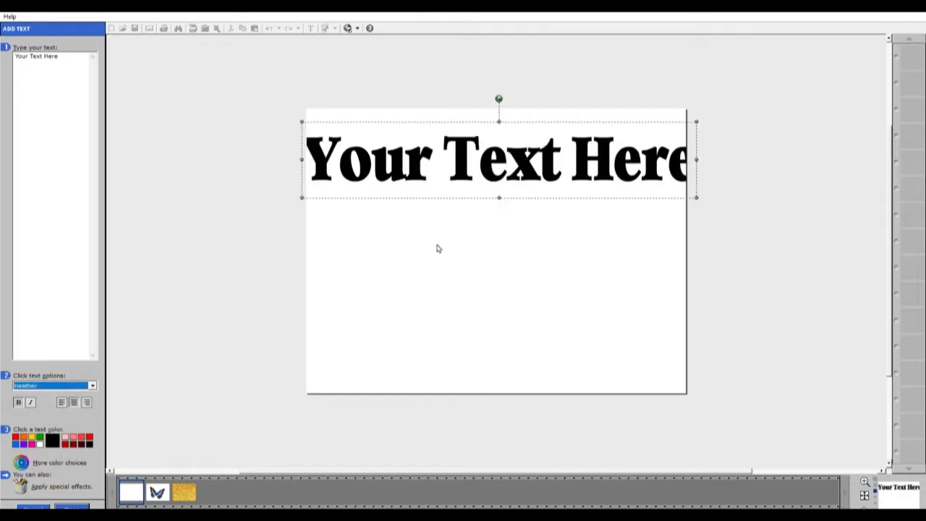
left_click(72, 506)
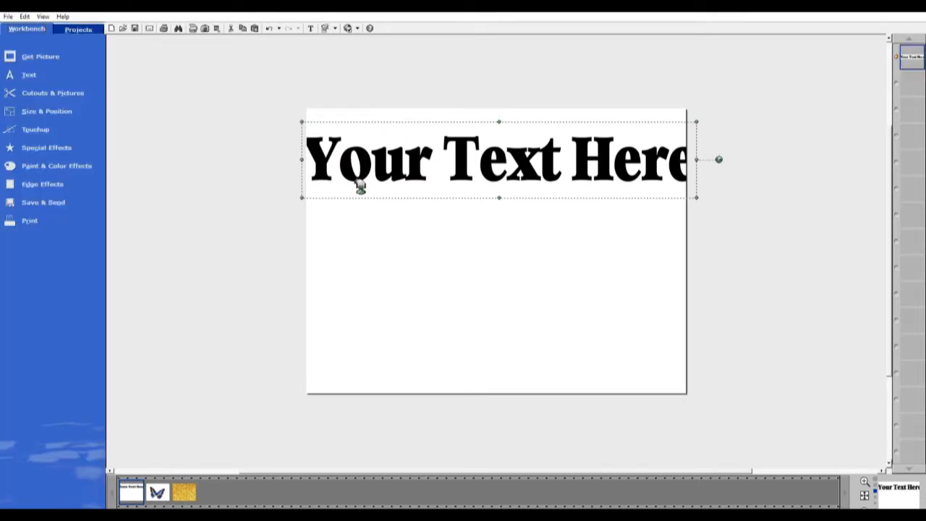
left_click_drag(302, 197, 378, 181)
left_click_drag(622, 136, 569, 161)
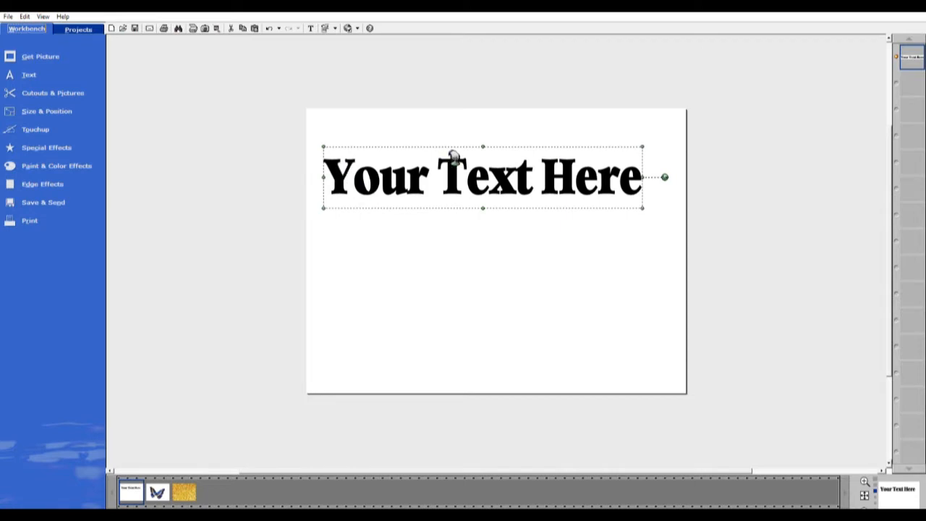
Replace the placeholder text with "Happy", enlarge it and place it in the page's upper-left area.
double_click(490, 176)
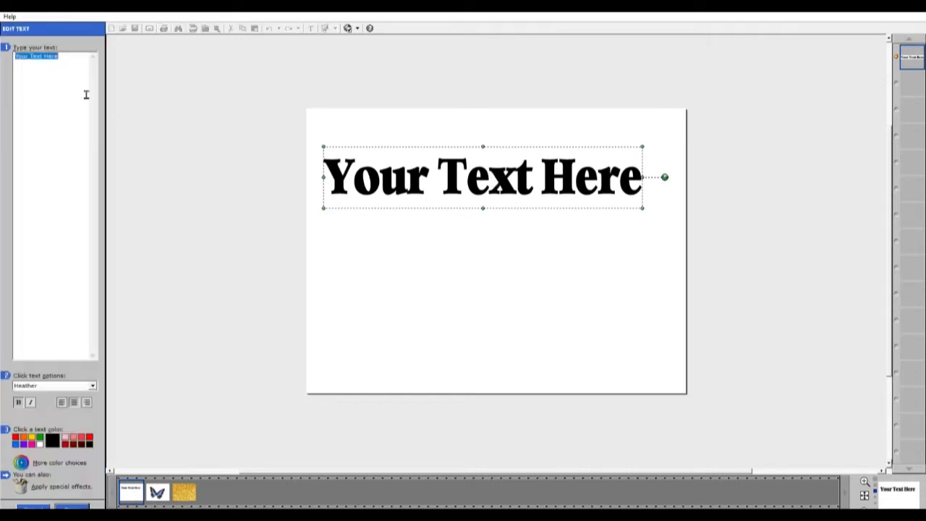
type("H")
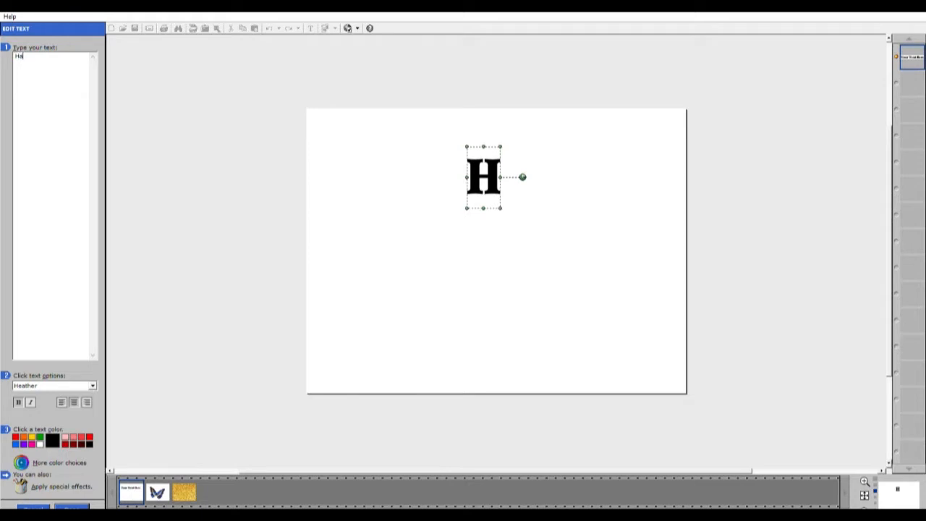
type("appy")
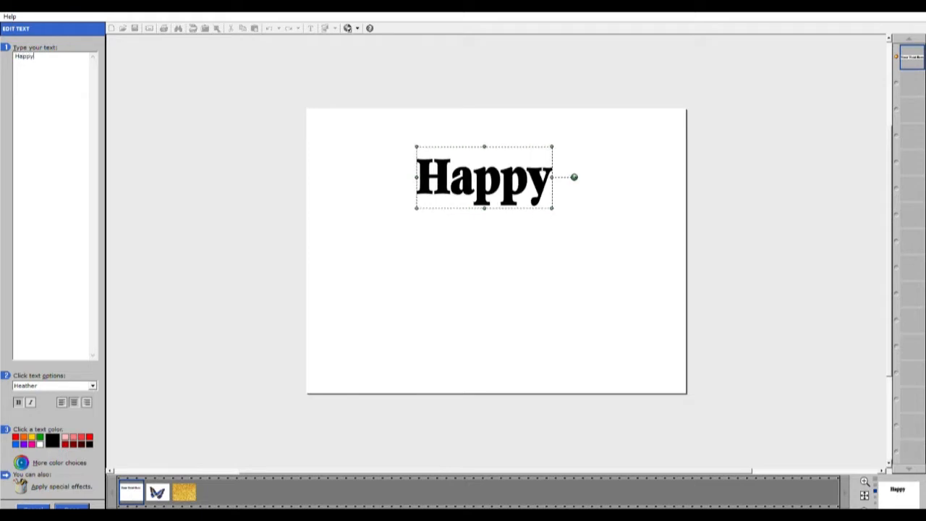
left_click_drag(554, 208, 634, 238)
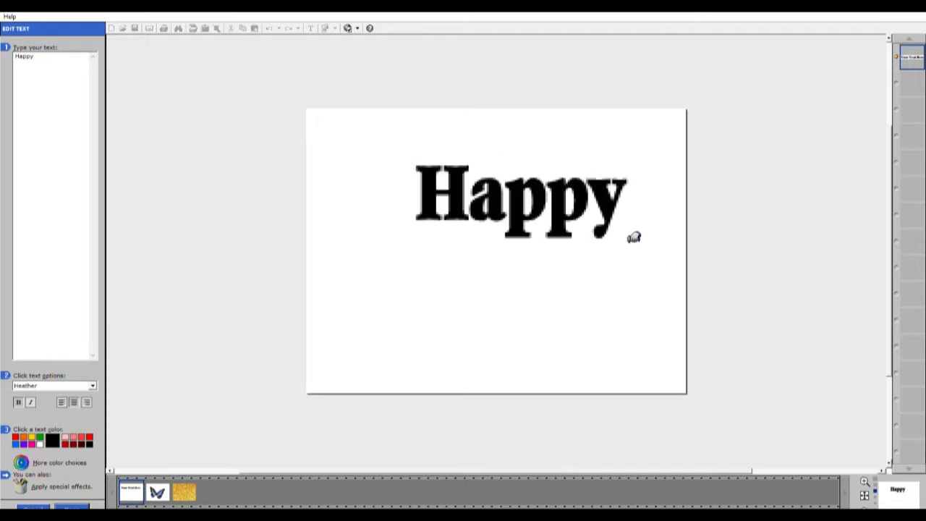
left_click_drag(544, 211, 460, 178)
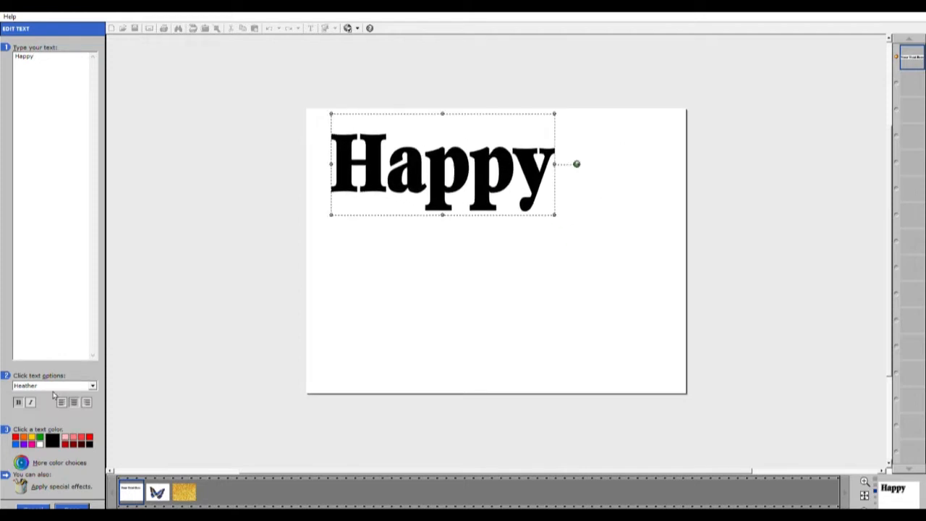
left_click(72, 506)
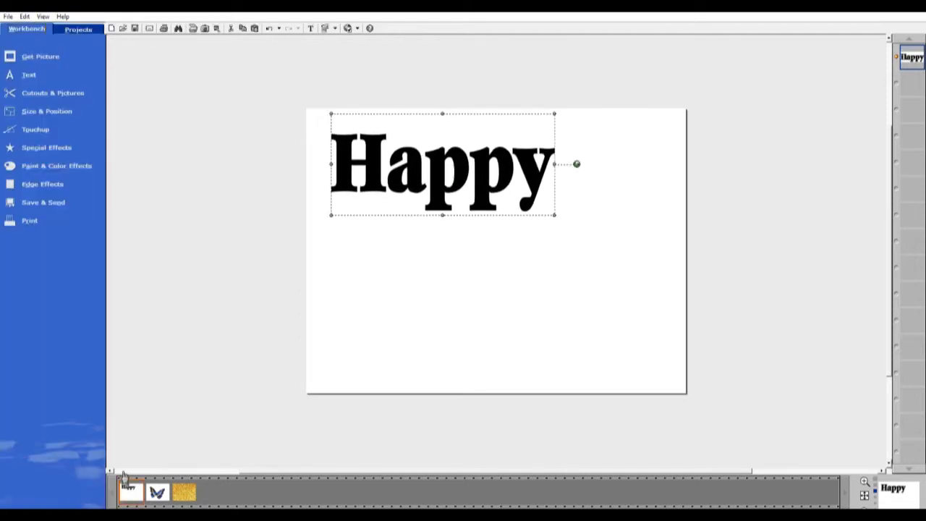
left_click(436, 269)
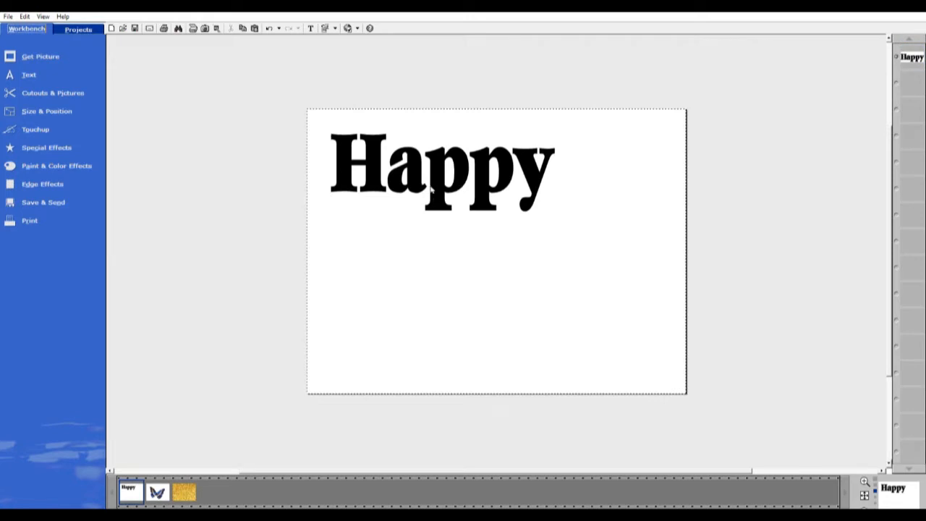
Change the "Happy" text to the single letter "H" and place it near the page's upper-left corner.
left_click(437, 192)
left_click_drag(438, 194, 432, 191)
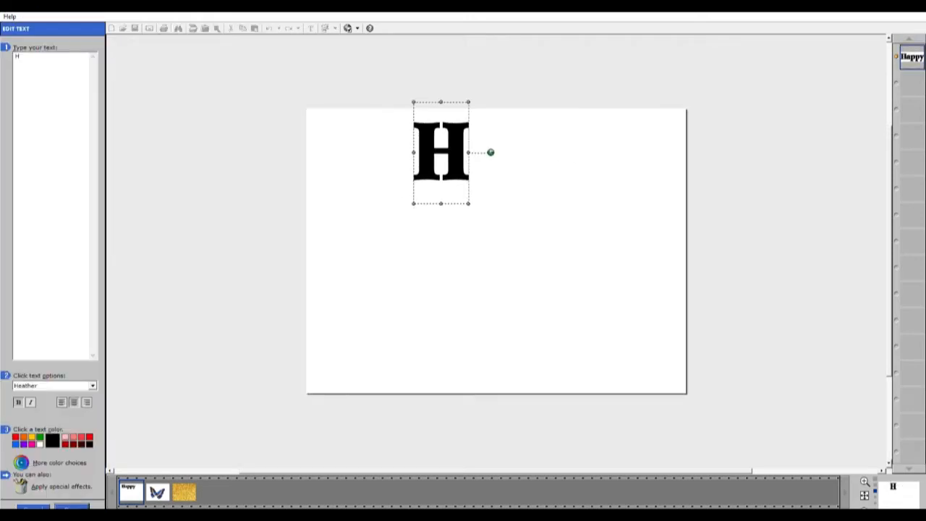
left_click(71, 505)
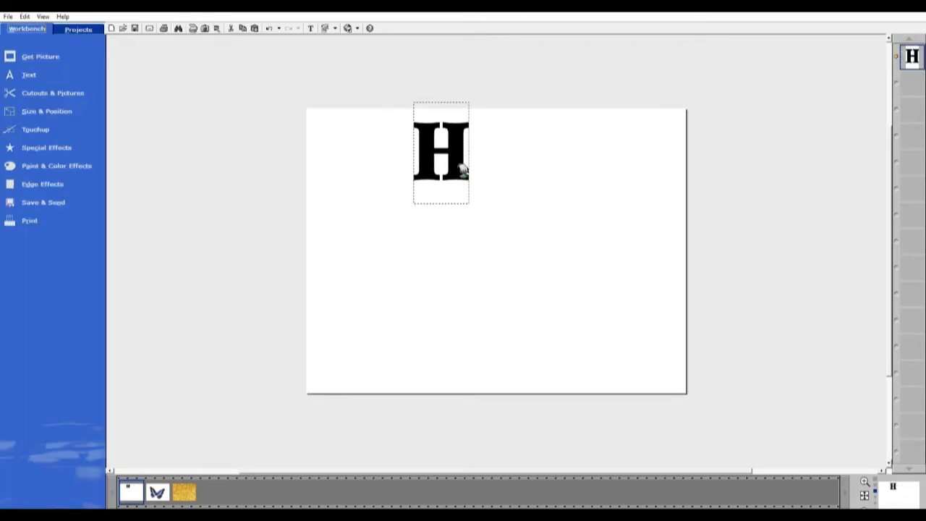
left_click_drag(463, 170, 382, 174)
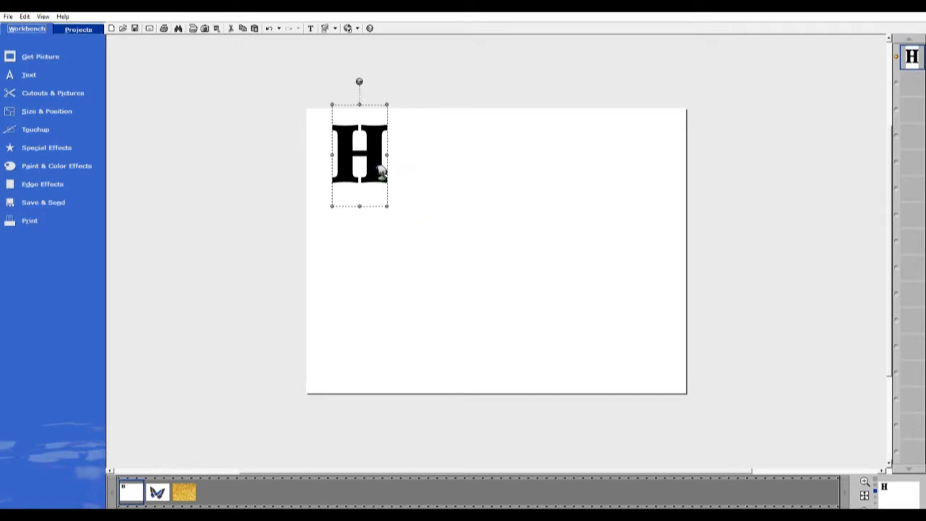
Make five copies of the H and place one of them beside the original.
left_click(255, 28)
left_click(255, 27)
left_click(254, 28)
left_click(255, 28)
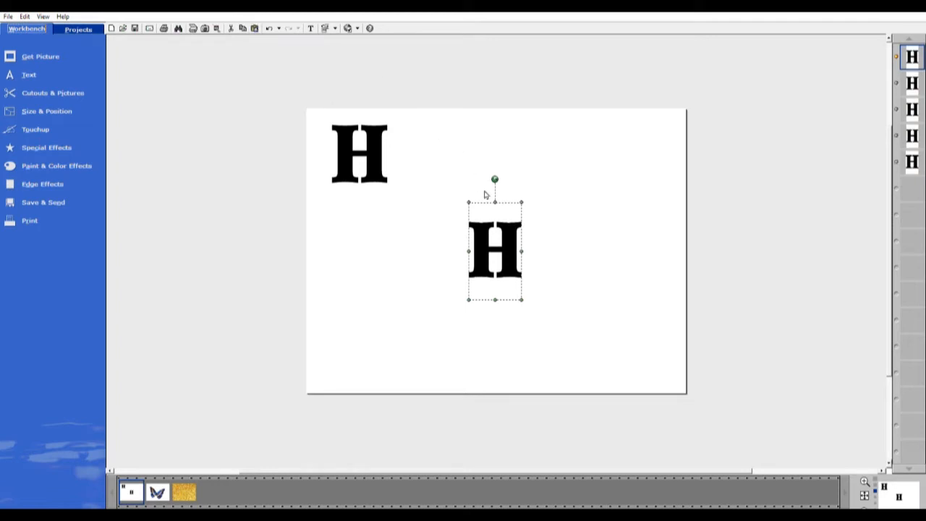
left_click_drag(496, 238, 433, 150)
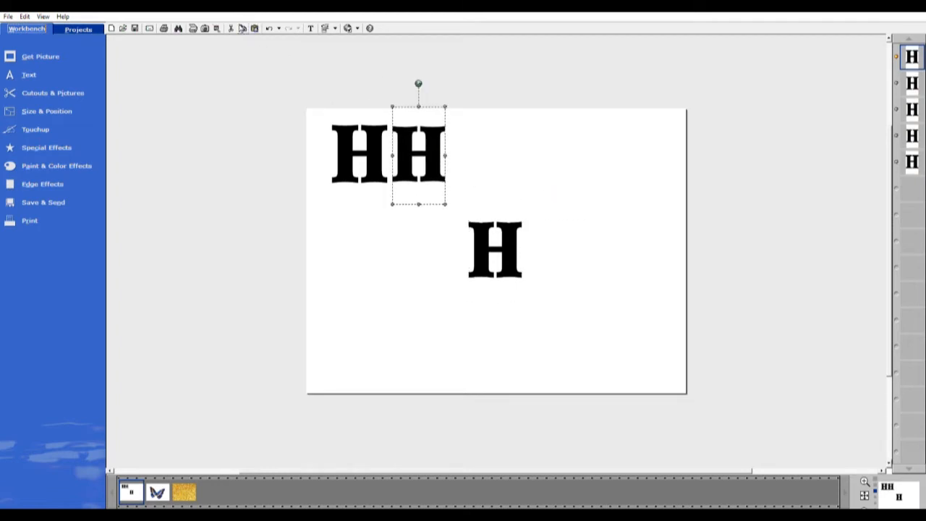
left_click(254, 28)
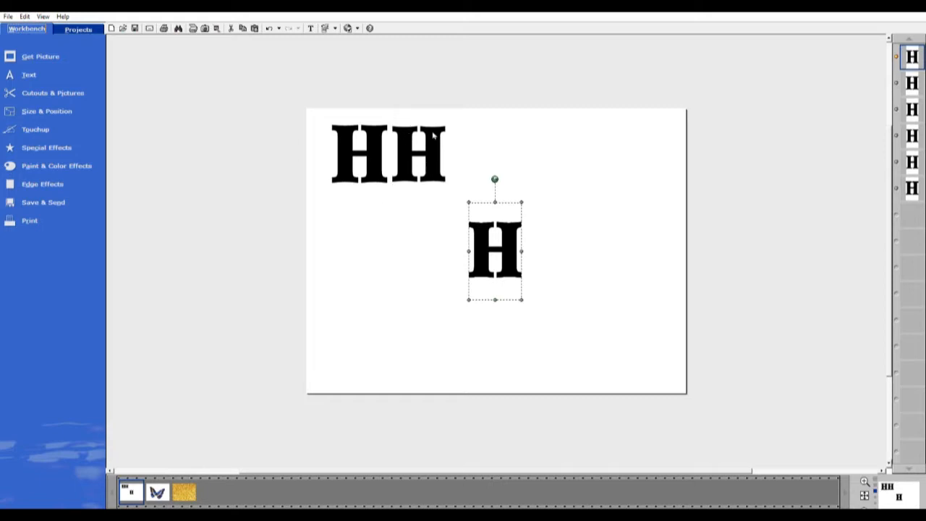
Move the original H to the lower-left area of the page and line up its five copies in a row along the top.
left_click(344, 170)
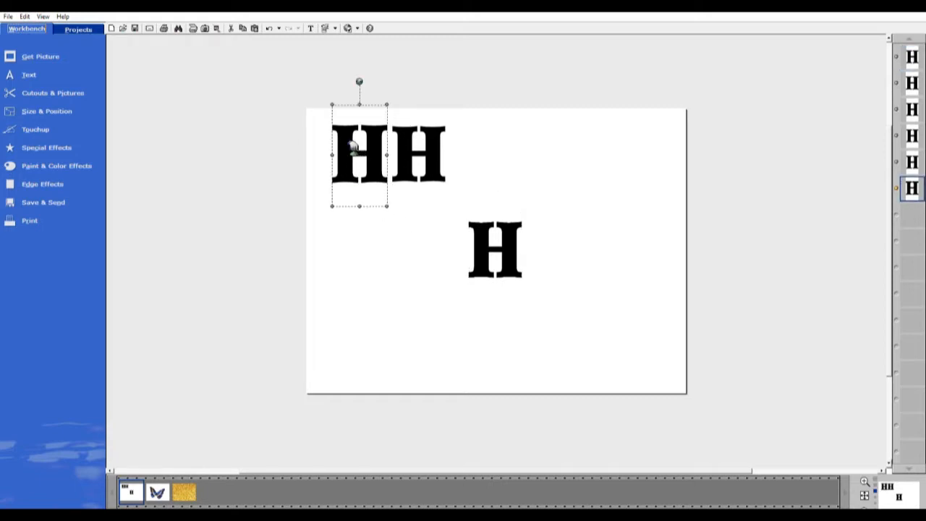
left_click_drag(355, 155, 363, 283)
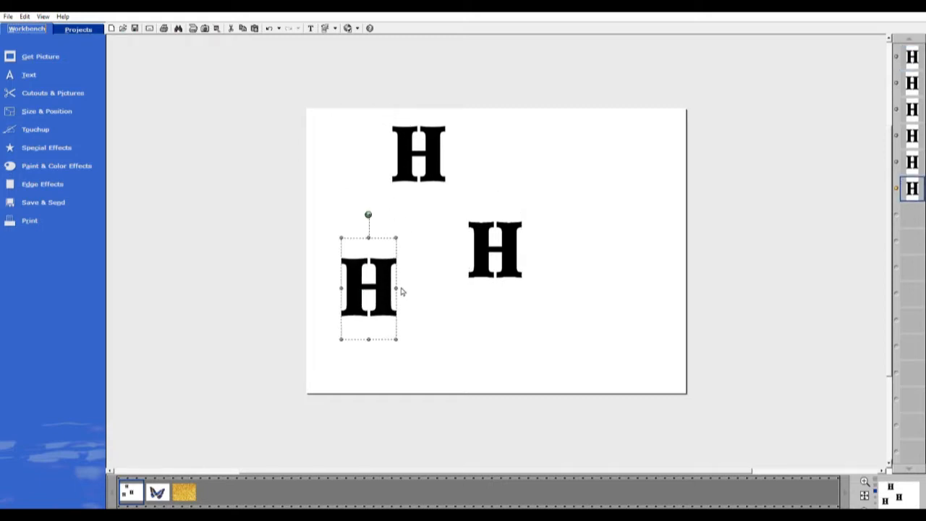
left_click(408, 155)
left_click_drag(409, 153, 338, 146)
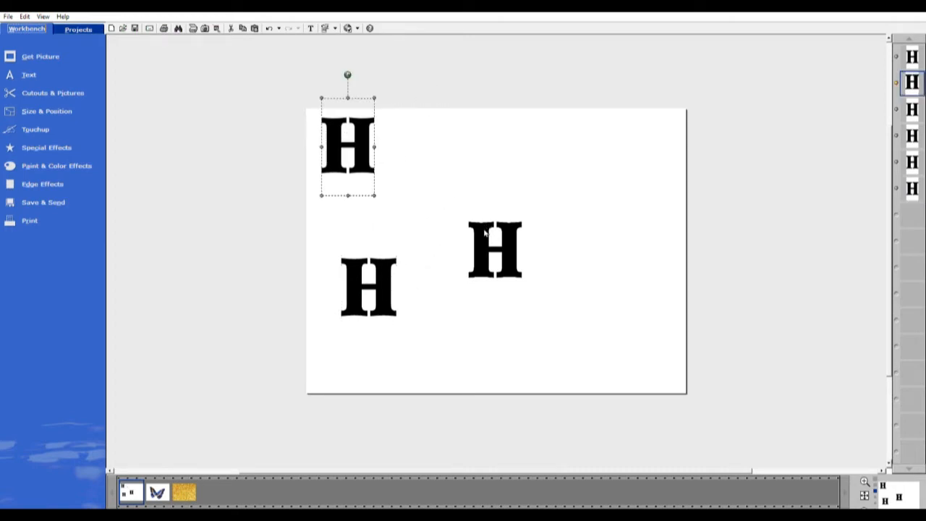
left_click(484, 233)
left_click_drag(485, 244, 390, 142)
left_click_drag(484, 241, 501, 145)
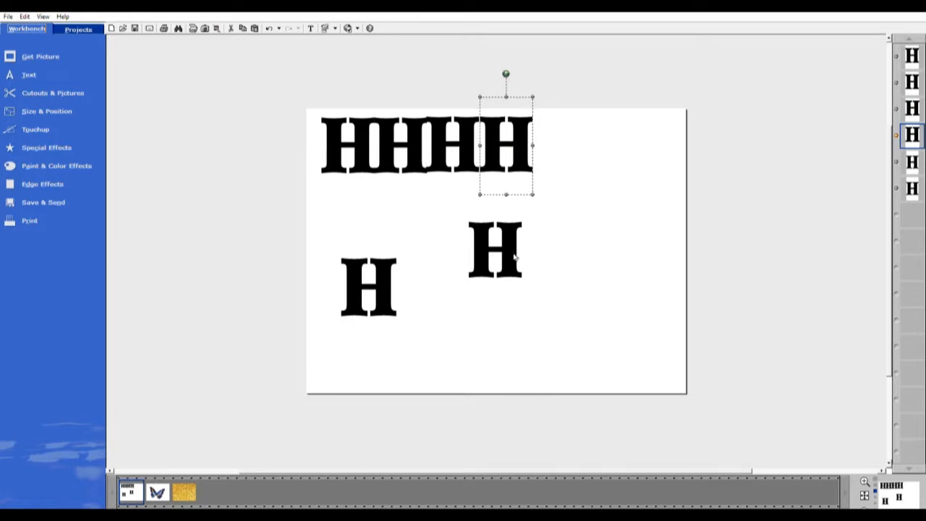
left_click_drag(511, 253, 578, 156)
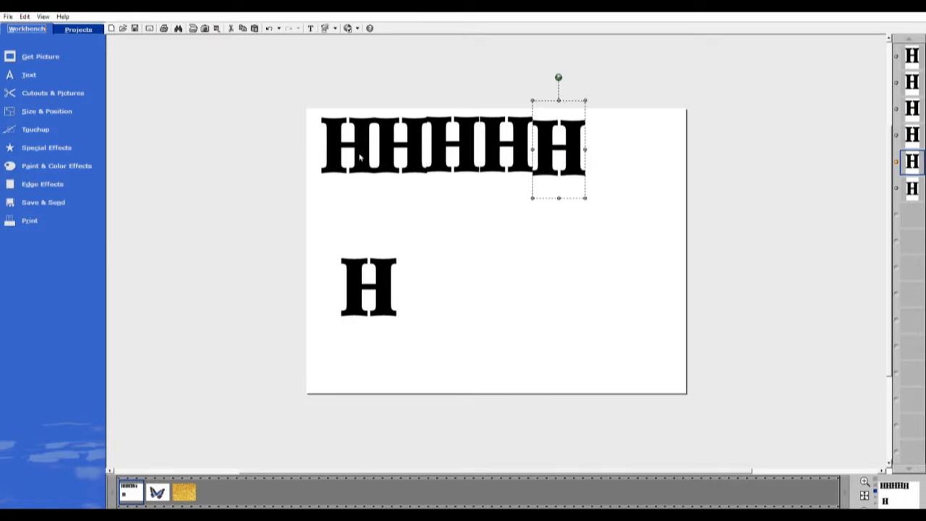
Change the second letter in the top row to "a" and the third letter to "p".
left_click(393, 141)
double_click(425, 147)
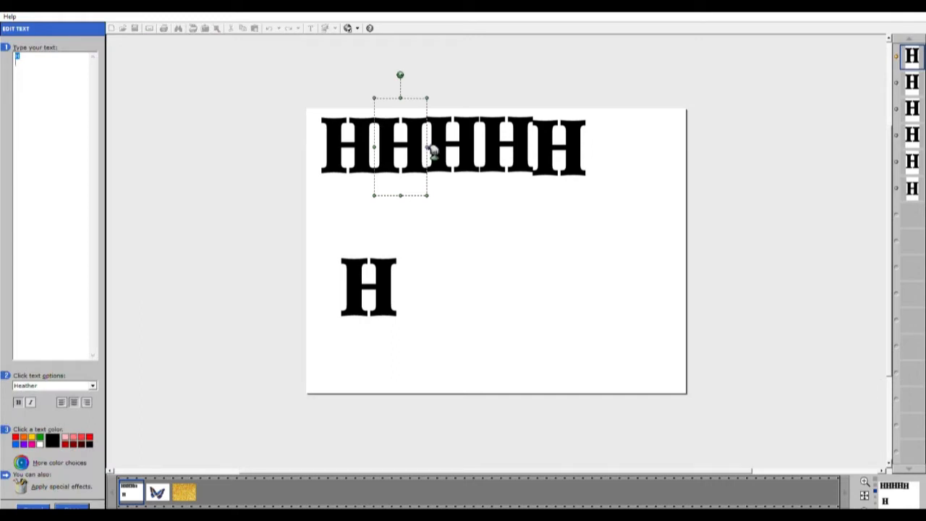
type("a")
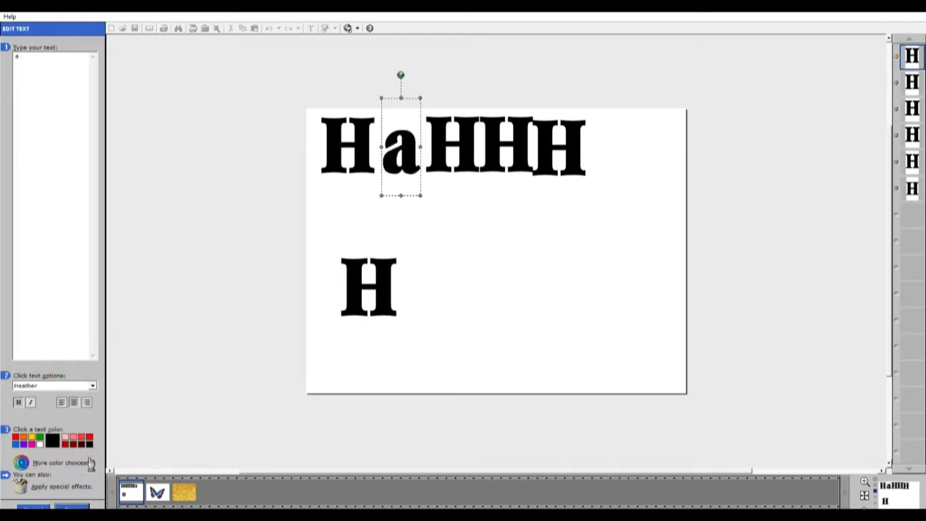
left_click(75, 504)
left_click(440, 147)
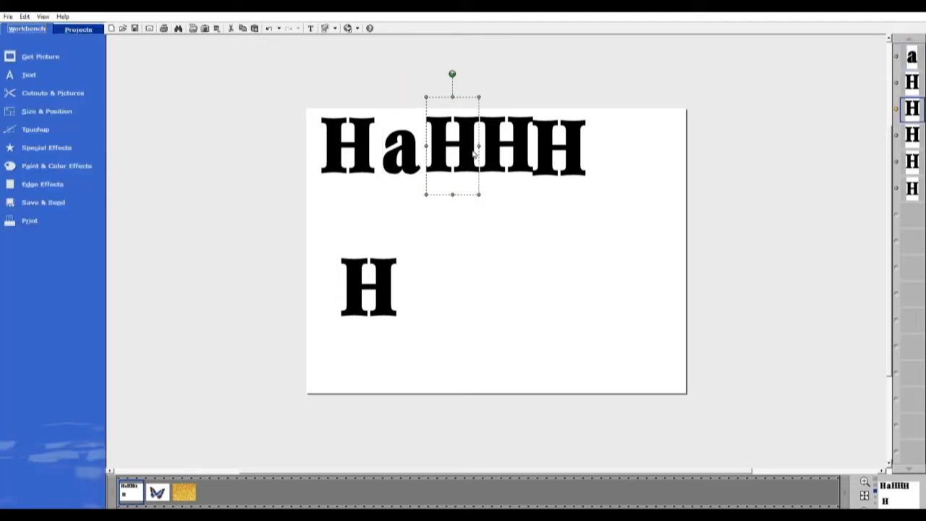
double_click(474, 154)
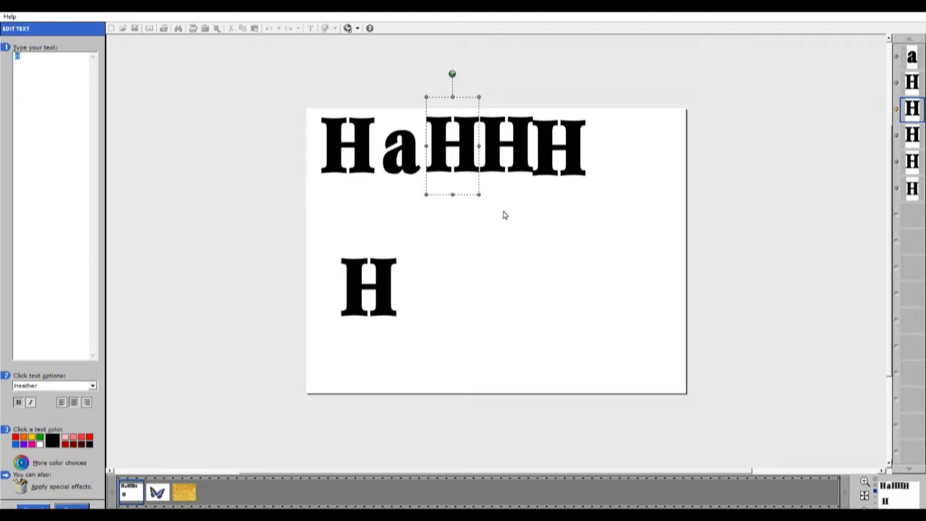
type("p")
left_click(74, 503)
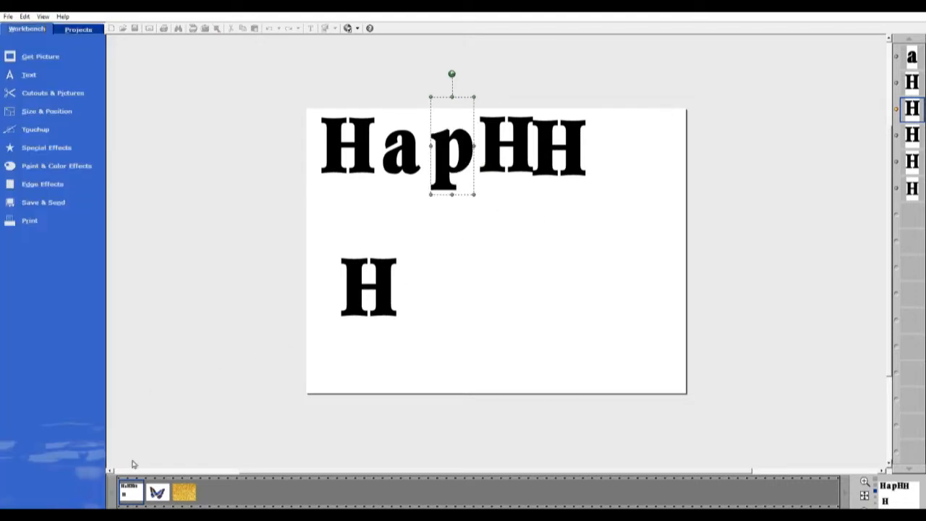
Change the fourth letter in the top row to "p" and the fifth letter to "y".
left_click(531, 150)
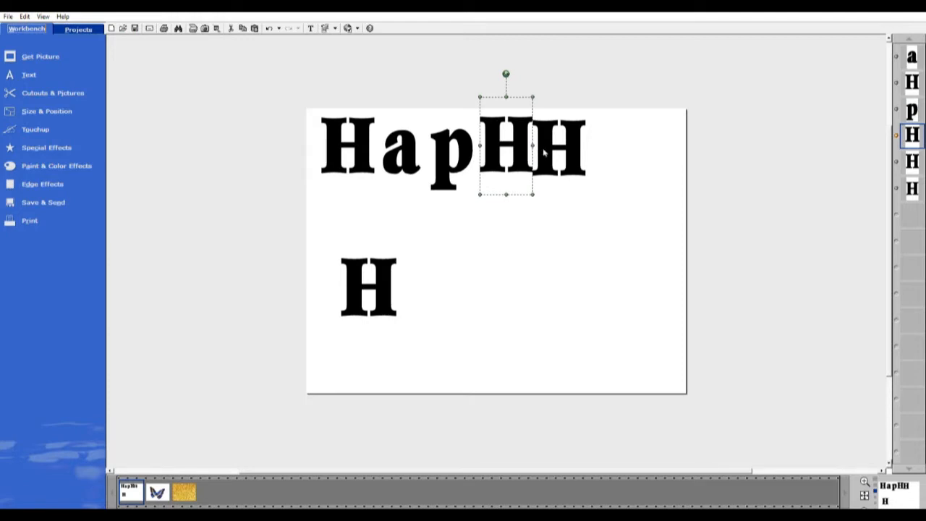
double_click(544, 153)
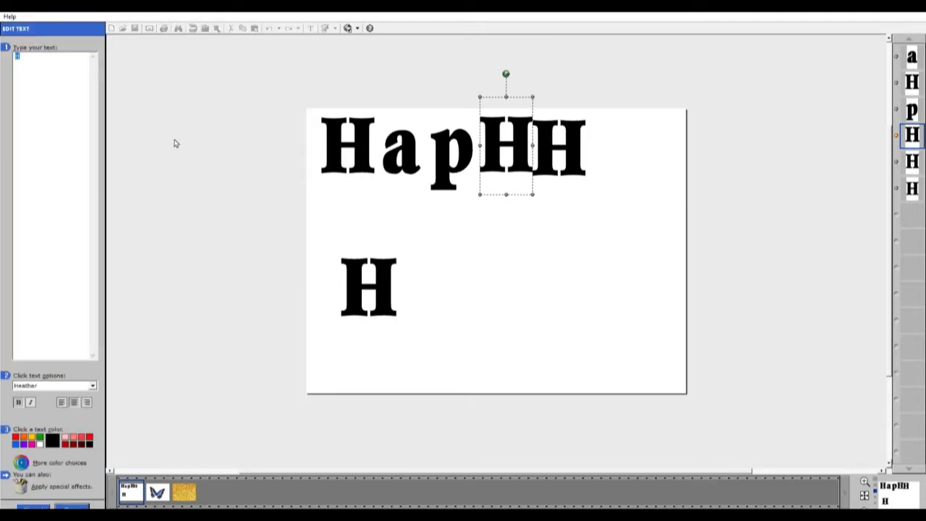
type("p")
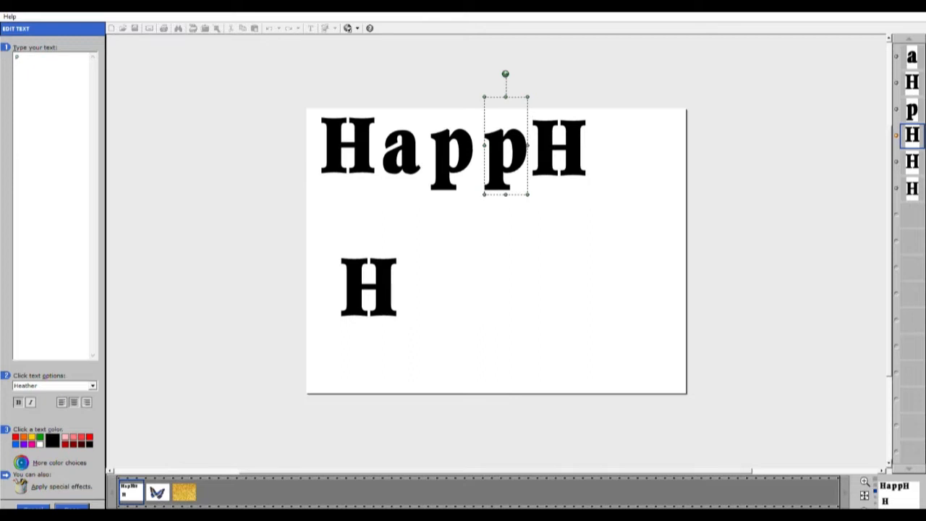
left_click(72, 506)
left_click(550, 154)
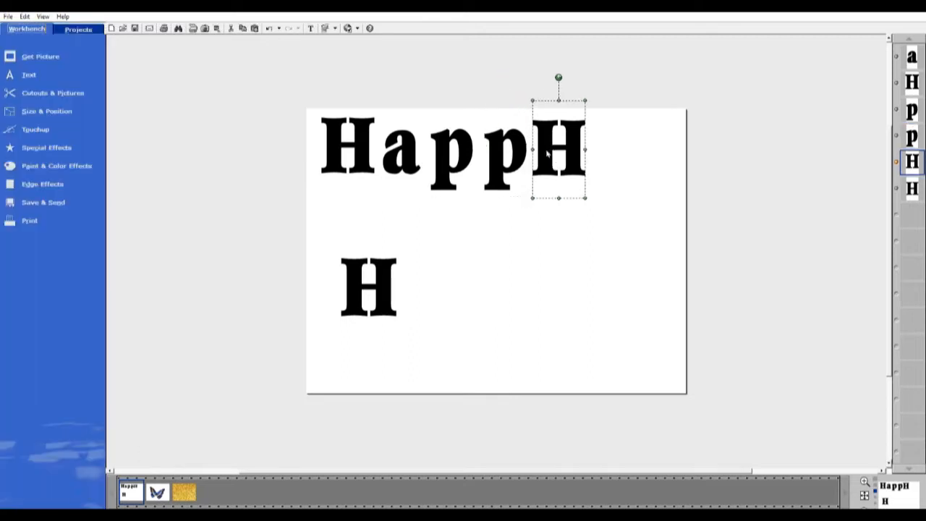
double_click(573, 161)
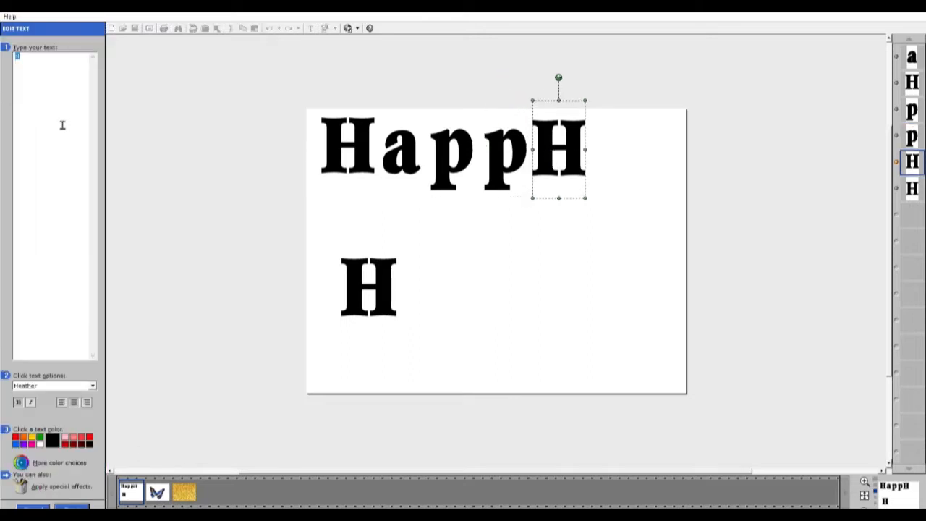
type("y")
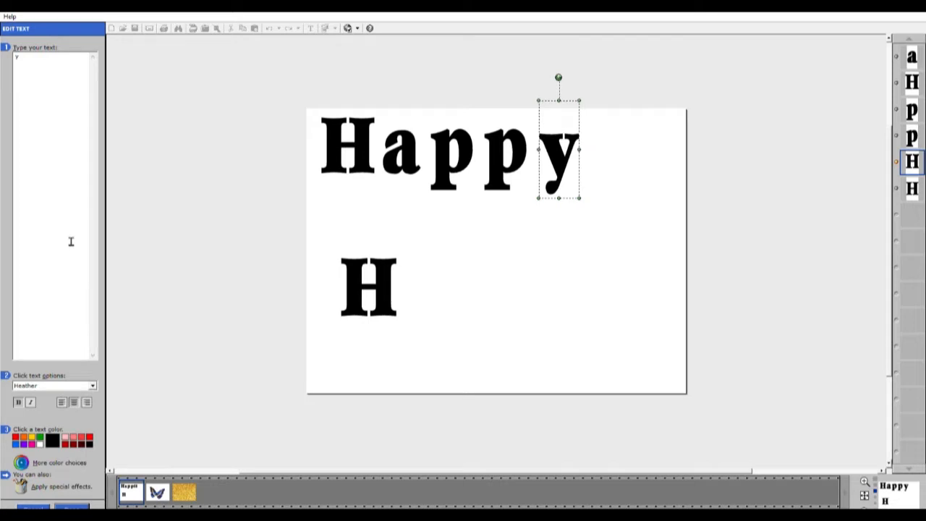
left_click(76, 505)
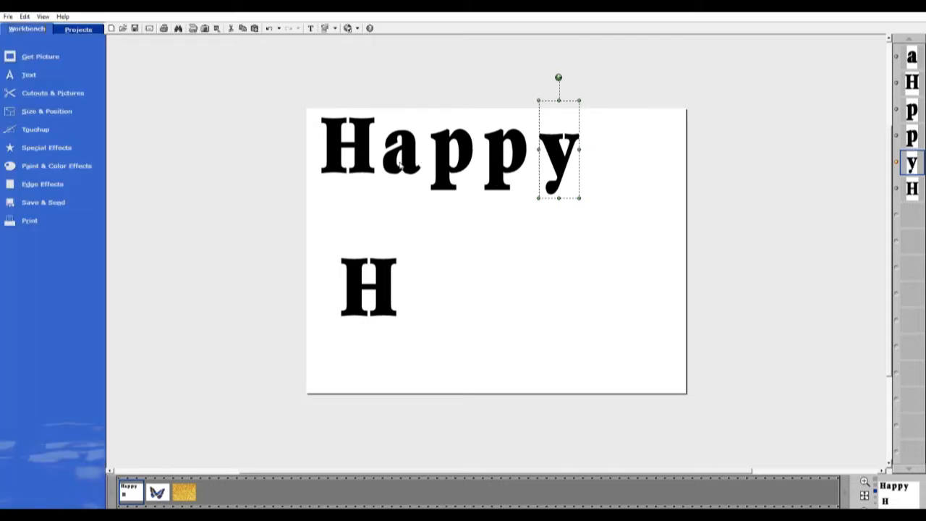
Move the letters "a", "p", "p" and "y" in the top row together so they touch and form a tight "Happy".
mouse_move(409, 146)
left_mouse_down()
mouse_move(399, 149)
mouse_move(454, 161)
mouse_move(425, 160)
left_mouse_up()
left_click(507, 161)
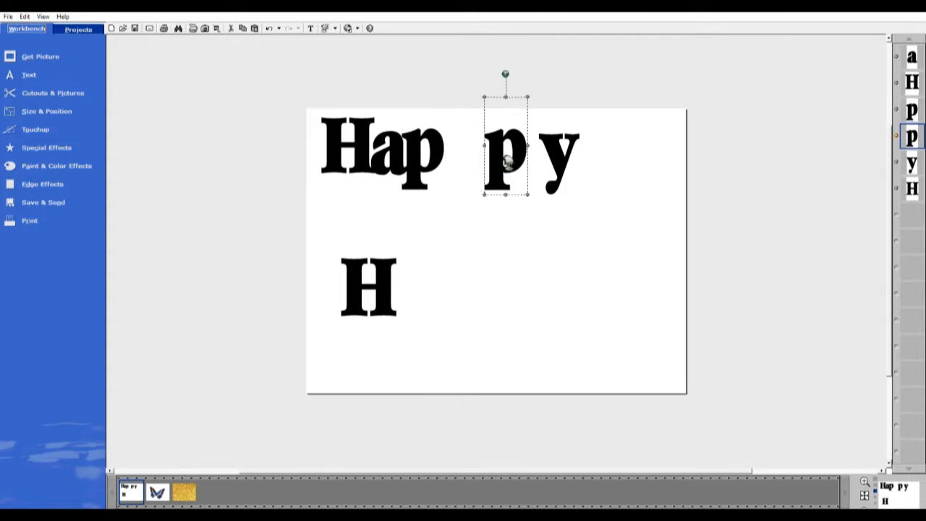
left_click_drag(506, 160, 460, 158)
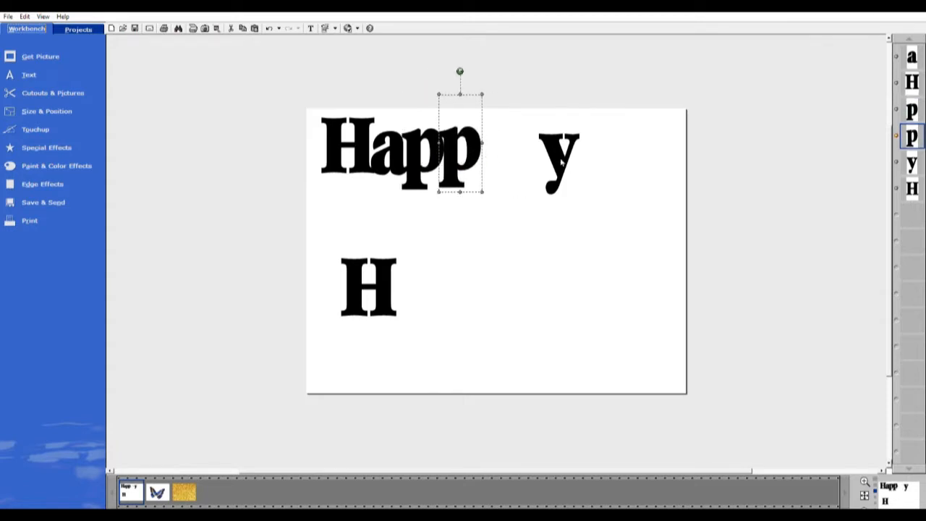
left_click_drag(562, 163, 501, 161)
left_click(645, 184)
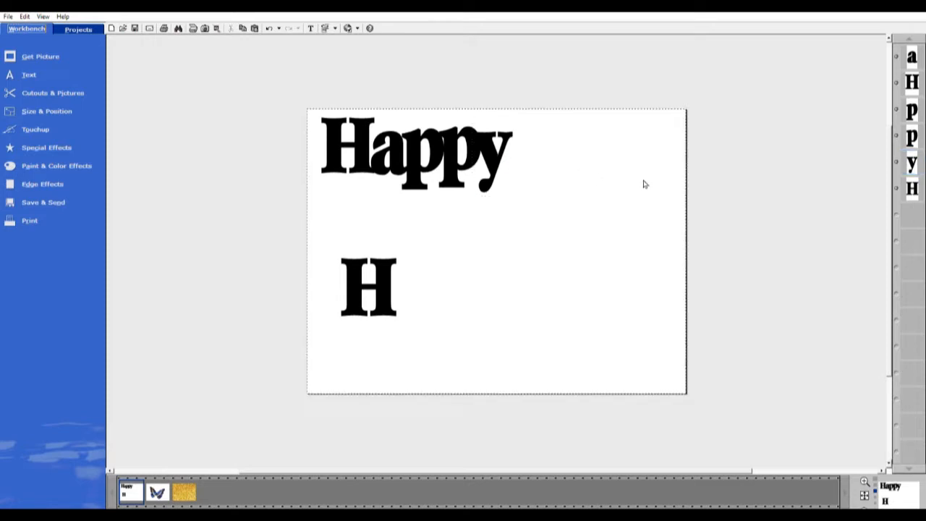
Move the spare H beneath the first letter of "Happy" and paste eight copies of it.
left_click(392, 300)
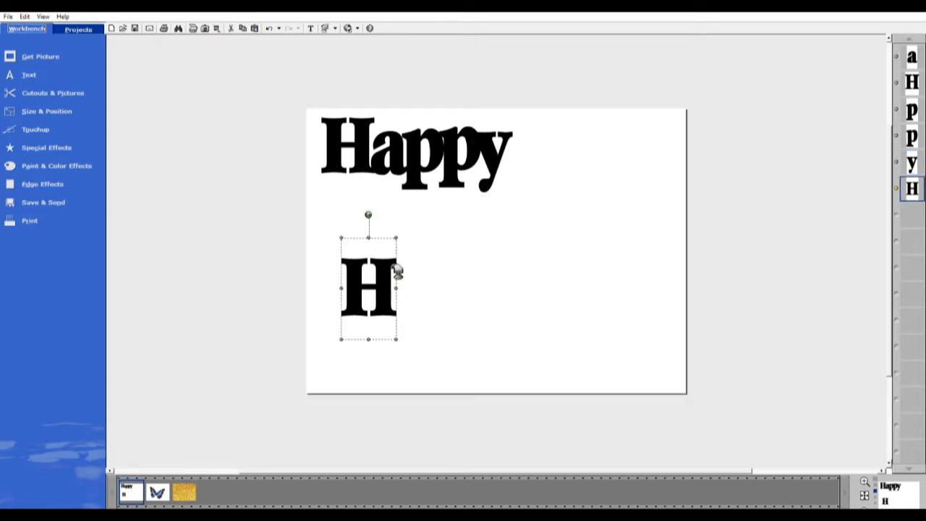
left_click_drag(372, 278, 352, 251)
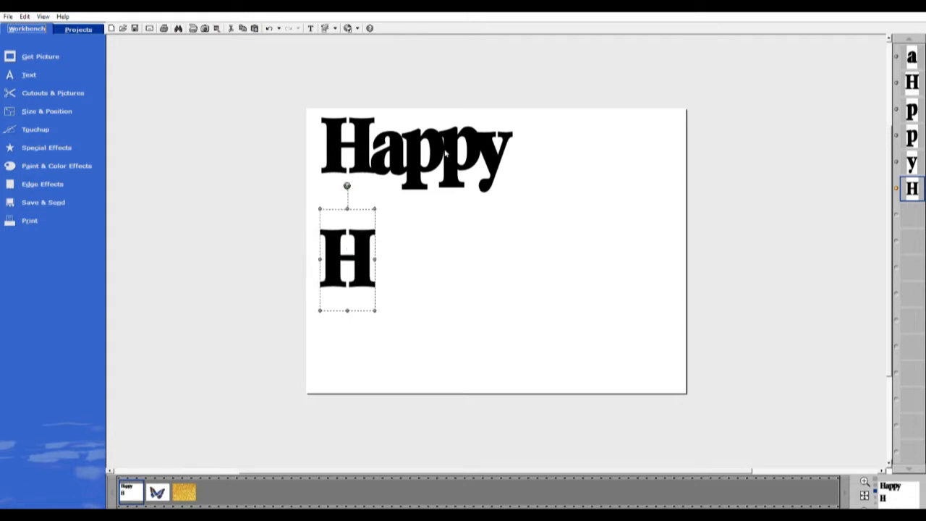
left_click(254, 27)
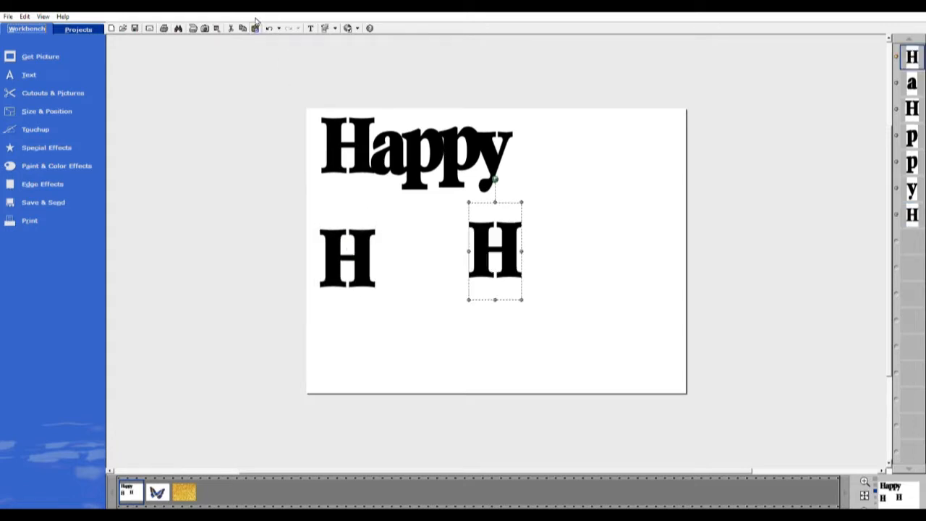
left_click(254, 27)
left_click(254, 27)
left_click(254, 27)
left_click(254, 27)
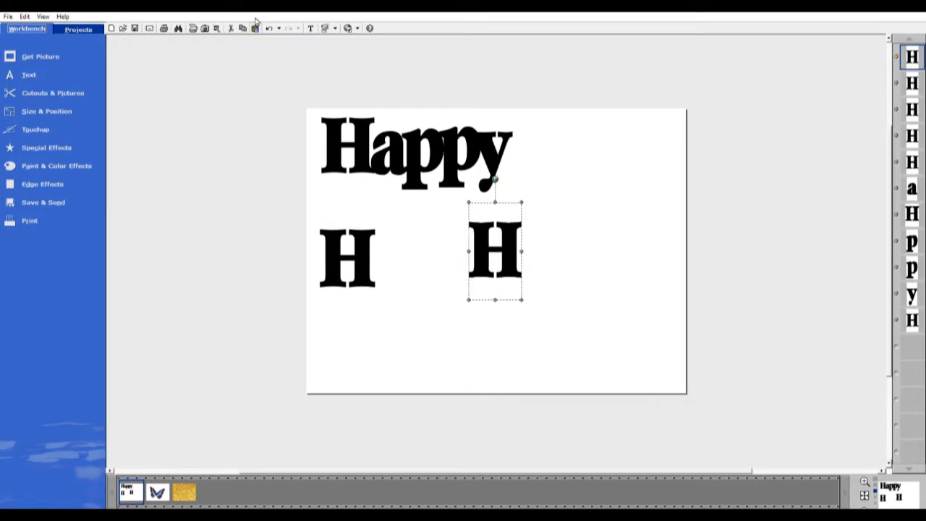
left_click(254, 27)
left_click(254, 28)
left_click(255, 27)
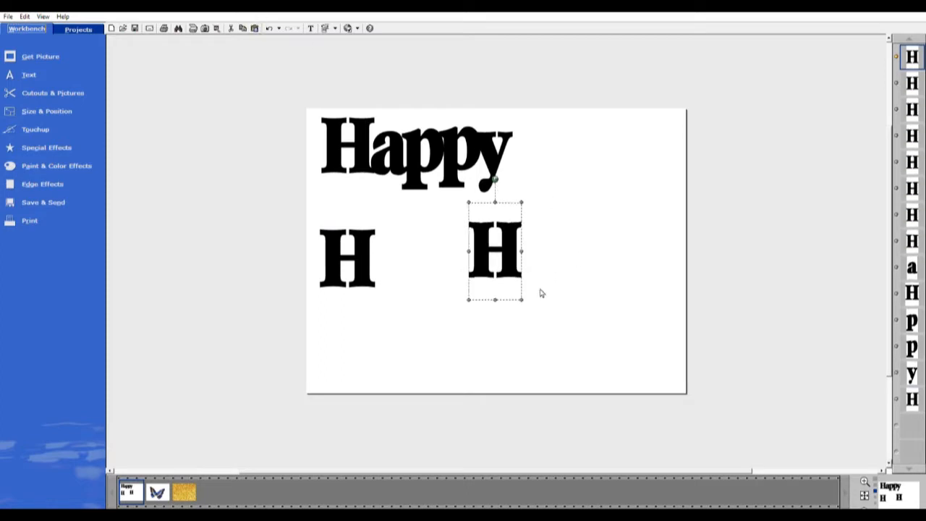
Spread the stacked H copies over the free area of the page so that each can be picked separately.
left_click_drag(495, 269, 430, 322)
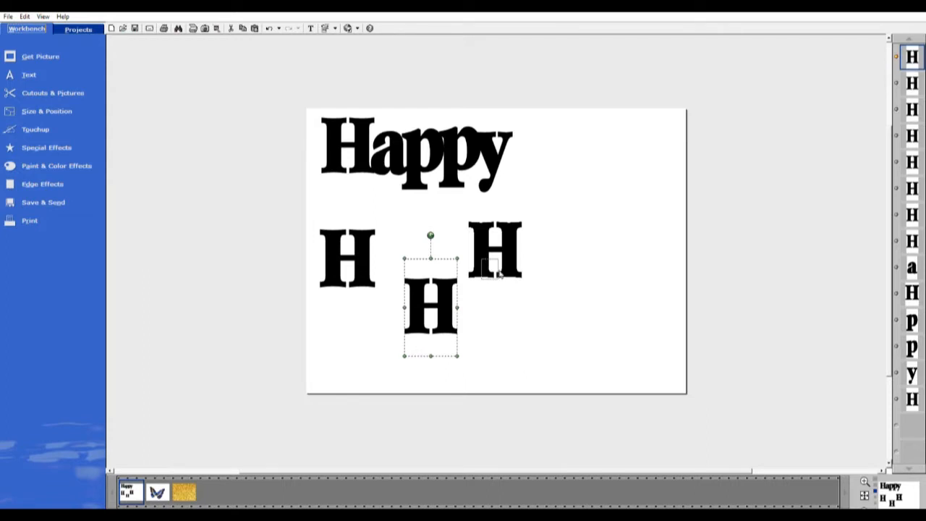
left_click_drag(485, 248, 481, 323)
left_click_drag(517, 251, 575, 336)
left_click(519, 256)
left_click_drag(520, 257, 616, 306)
left_click(519, 245)
left_click_drag(519, 246, 639, 253)
left_click(516, 254)
left_click_drag(516, 255, 589, 195)
left_click(498, 248)
left_click_drag(498, 247, 435, 236)
left_click_drag(515, 245, 540, 252)
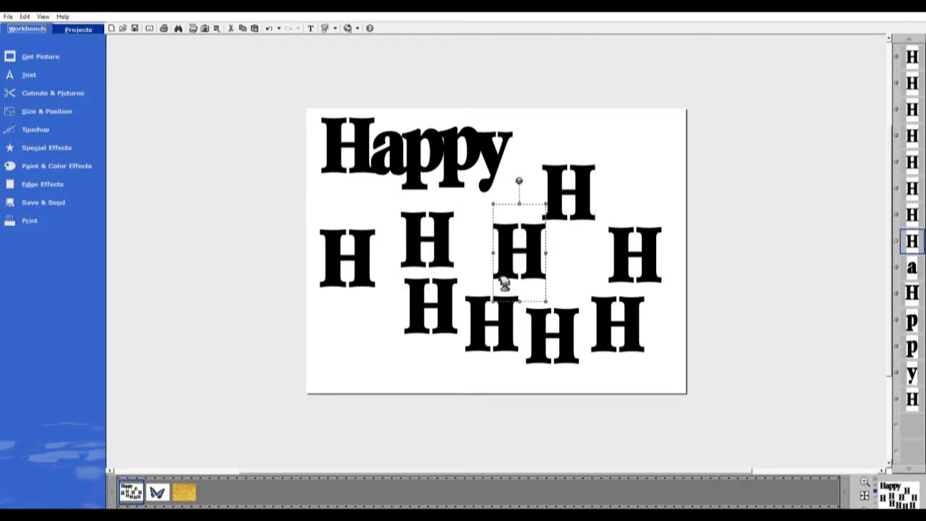
Replace the original H below "Happy" with one of its copies and change that copy to "B".
left_click(366, 266)
key("Delete")
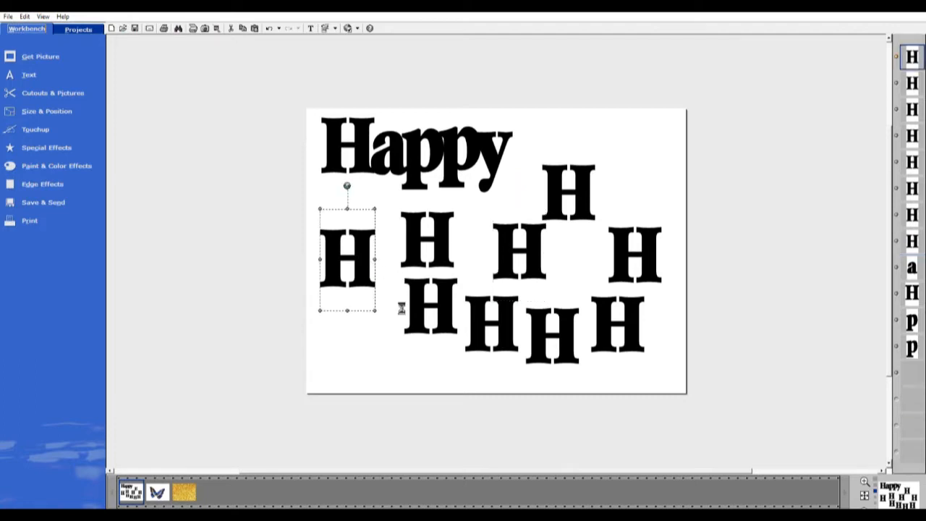
left_click_drag(419, 237, 337, 276)
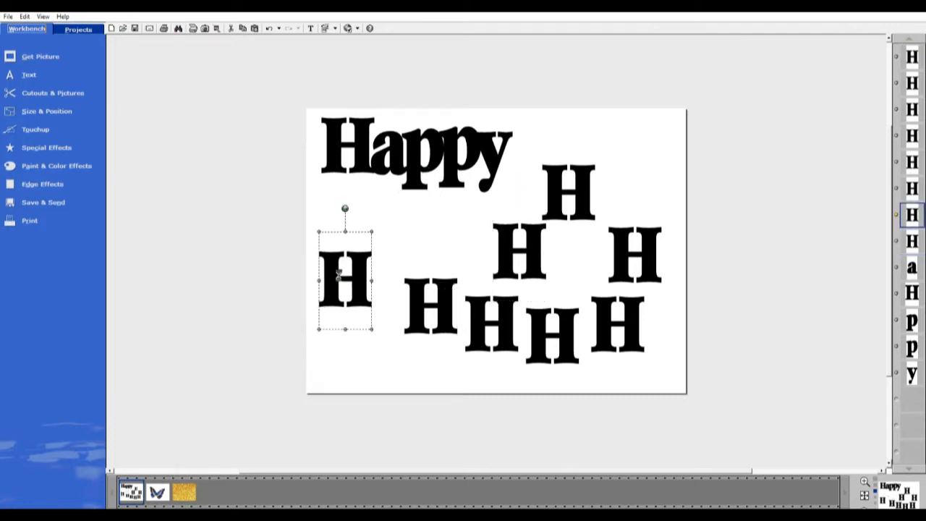
double_click(370, 280)
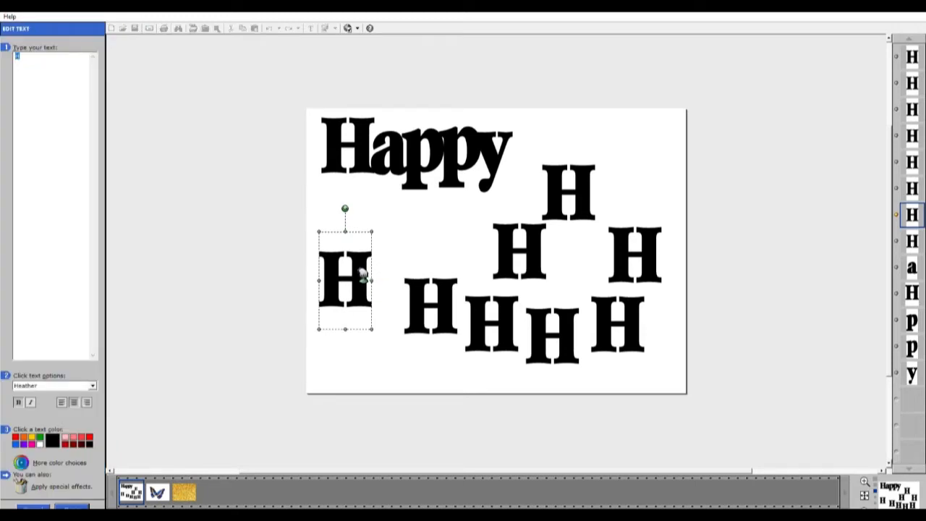
type("B")
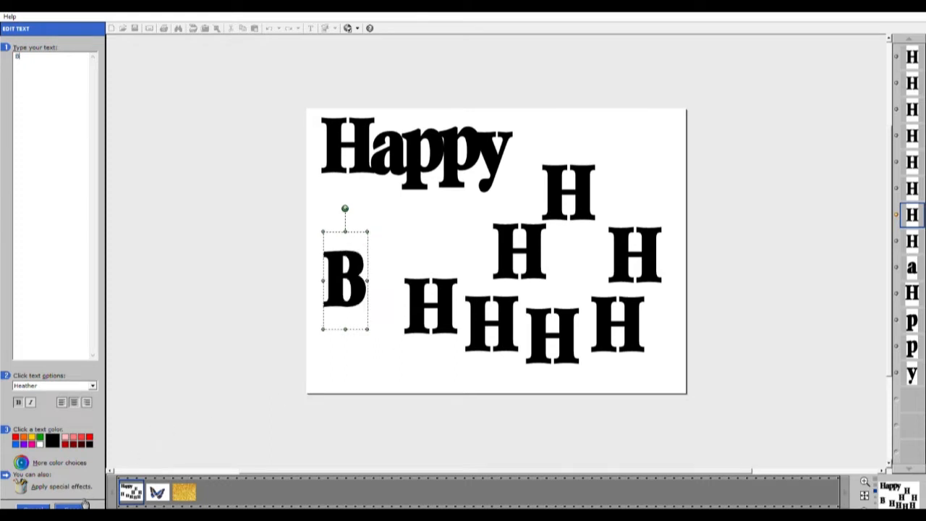
left_click(85, 503)
Change the next H copy to "i" and place it tightly against the "B".
left_click(429, 300)
left_click_drag(430, 299, 405, 282)
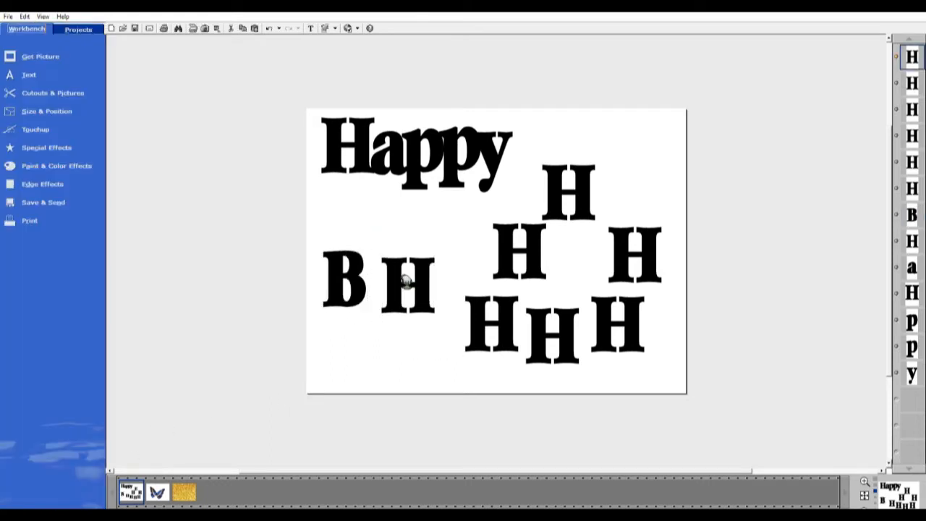
double_click(423, 284)
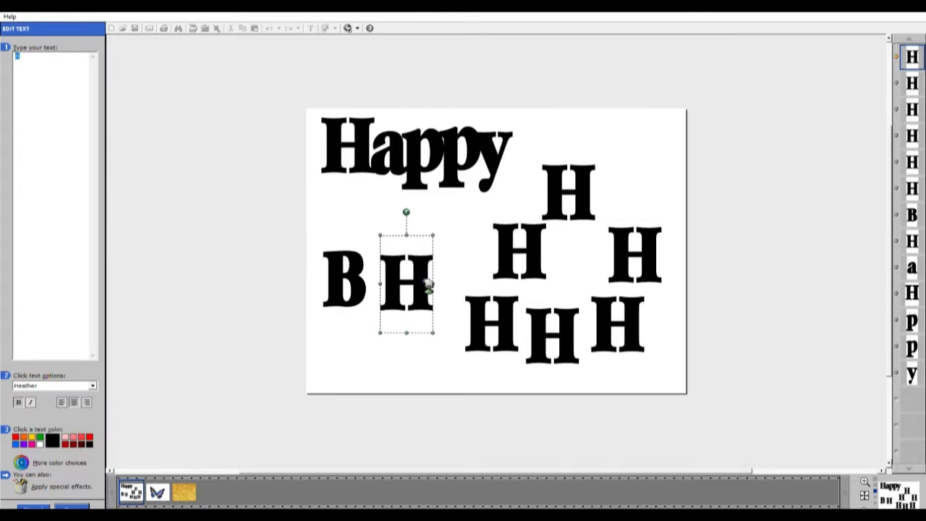
type("i")
left_click(71, 505)
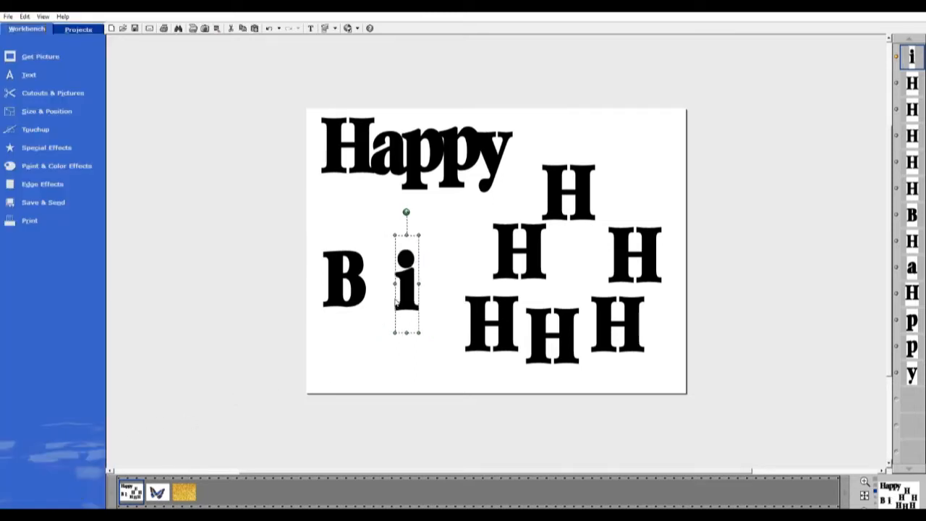
left_click_drag(406, 291, 372, 284)
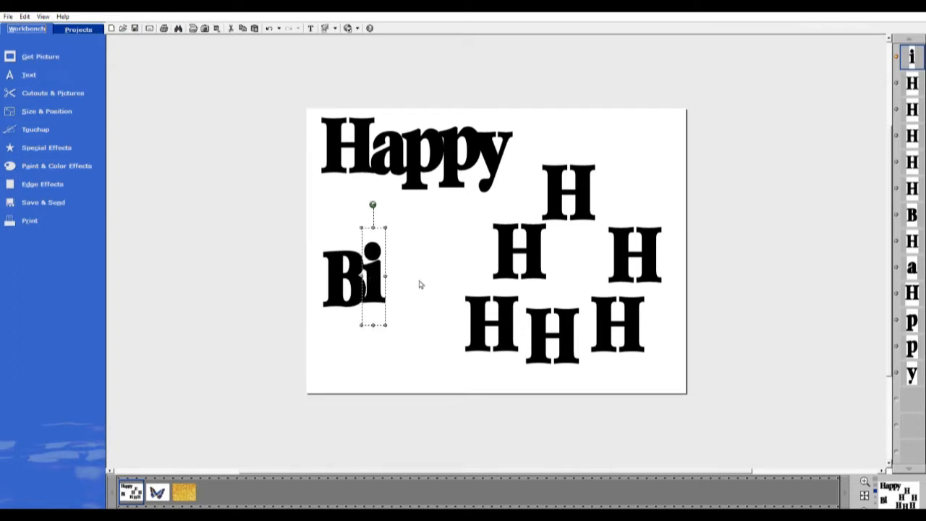
left_click(423, 287)
left_click(377, 284)
left_click_drag(384, 282, 381, 282)
left_click(474, 328)
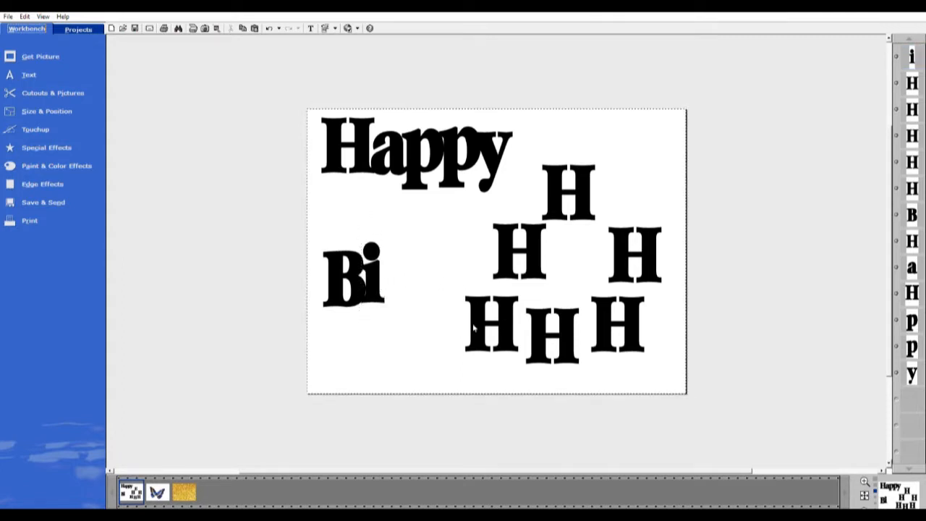
Change another H copy to "r" and place it tightly after the "i".
left_click(475, 325)
double_click(498, 329)
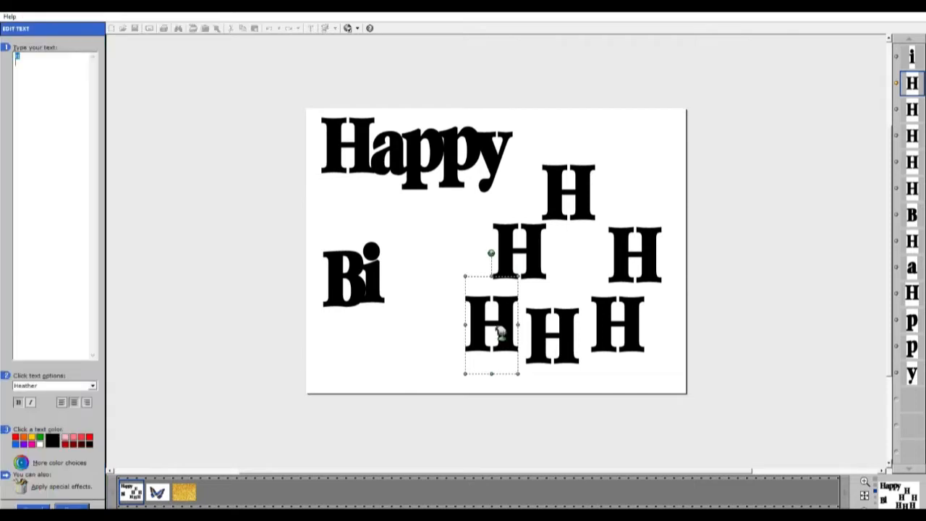
type("r")
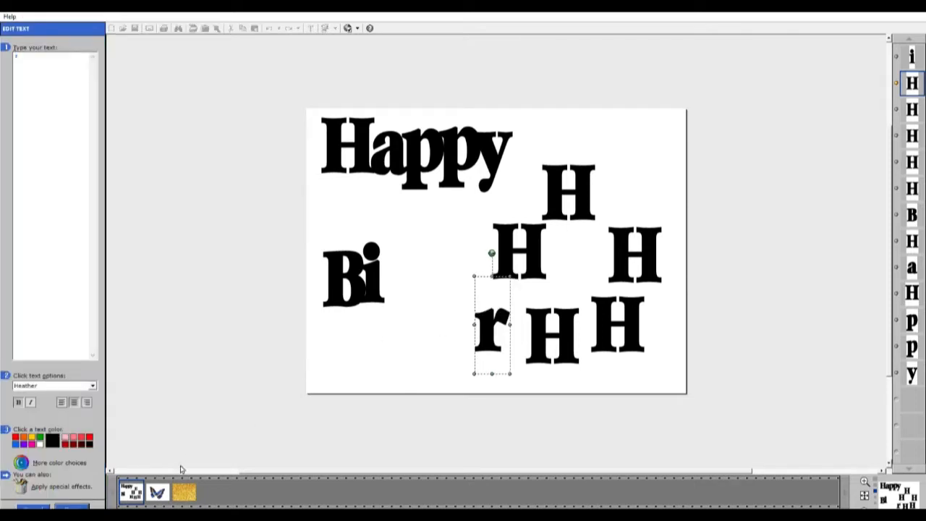
left_click(83, 501)
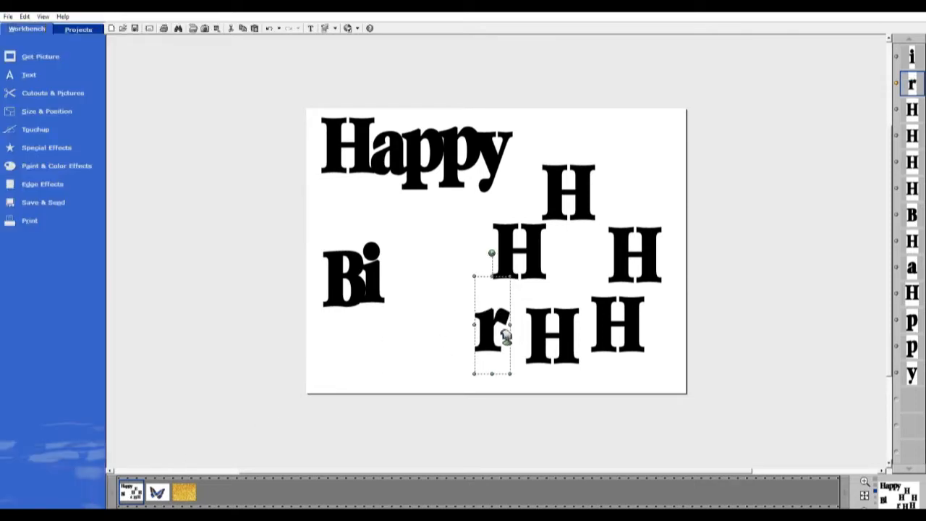
left_click_drag(500, 334, 406, 287)
left_click(515, 311)
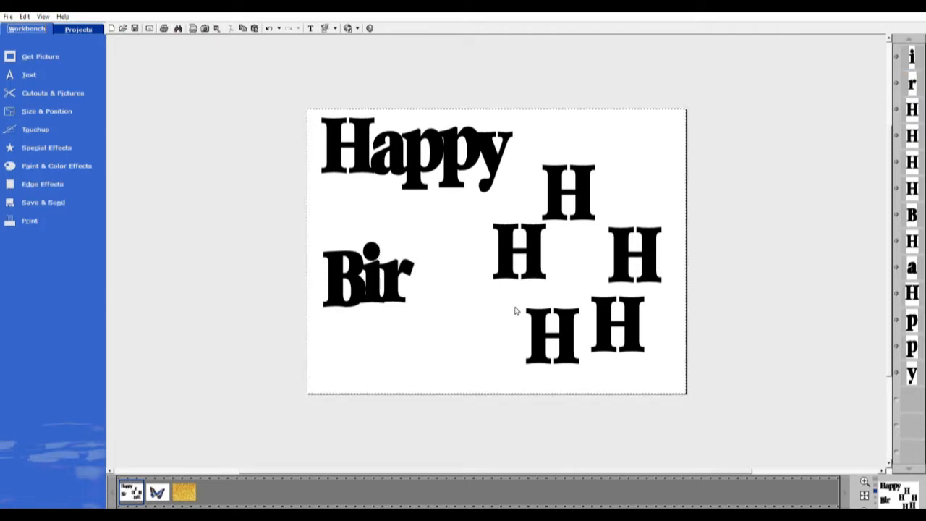
Change another H copy to "t" and place it tightly after the "r".
double_click(511, 256)
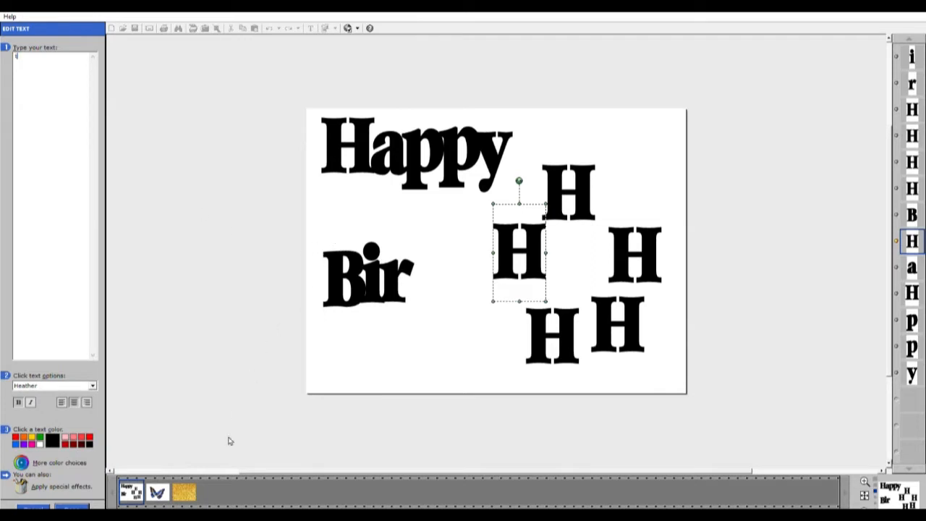
type("t")
left_click(73, 505)
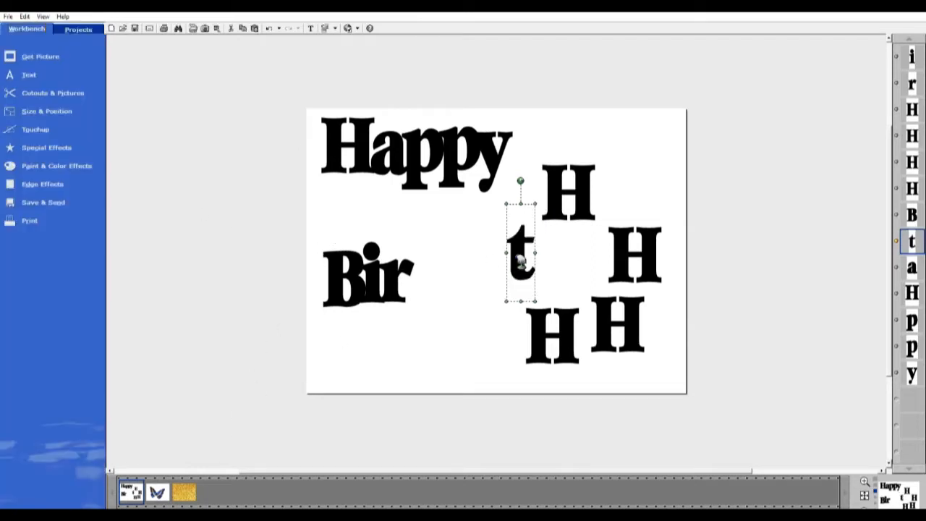
left_click_drag(521, 261, 429, 286)
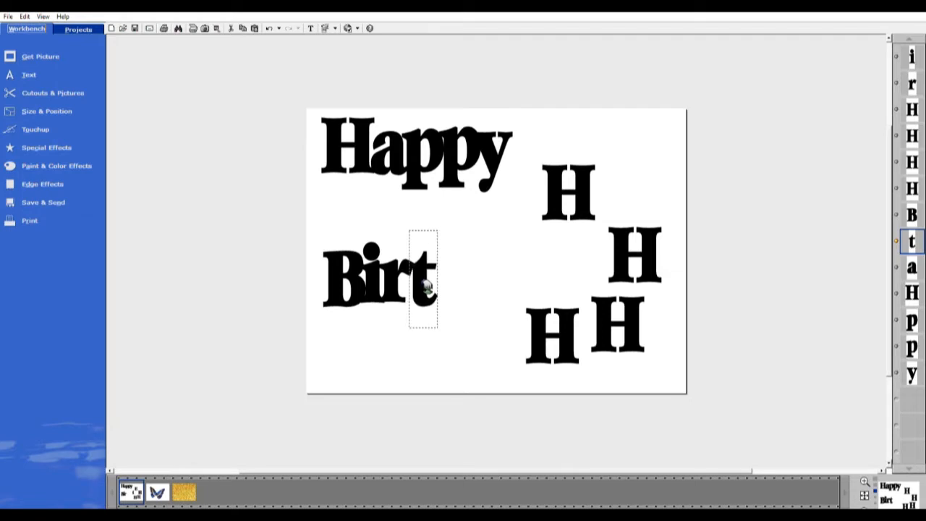
left_click(496, 269)
Bring an H copy next to the "t", change it to "h" and join it tightly to the word.
left_click(558, 326)
left_click_drag(558, 326, 484, 278)
left_click(424, 285)
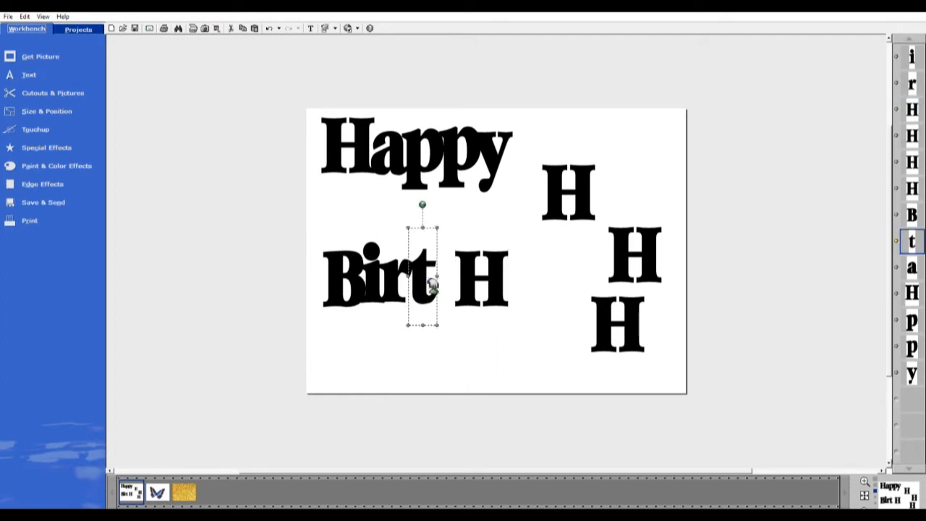
left_click(471, 291)
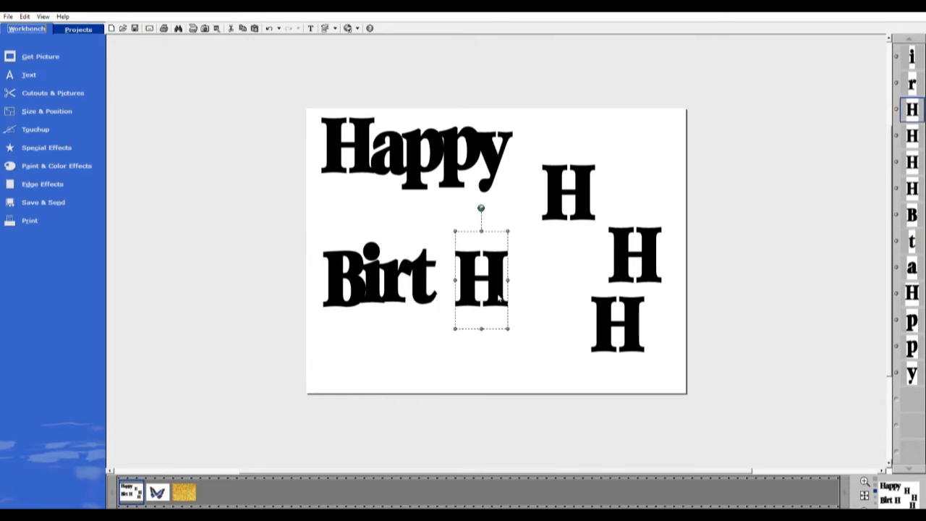
double_click(497, 297)
type("h")
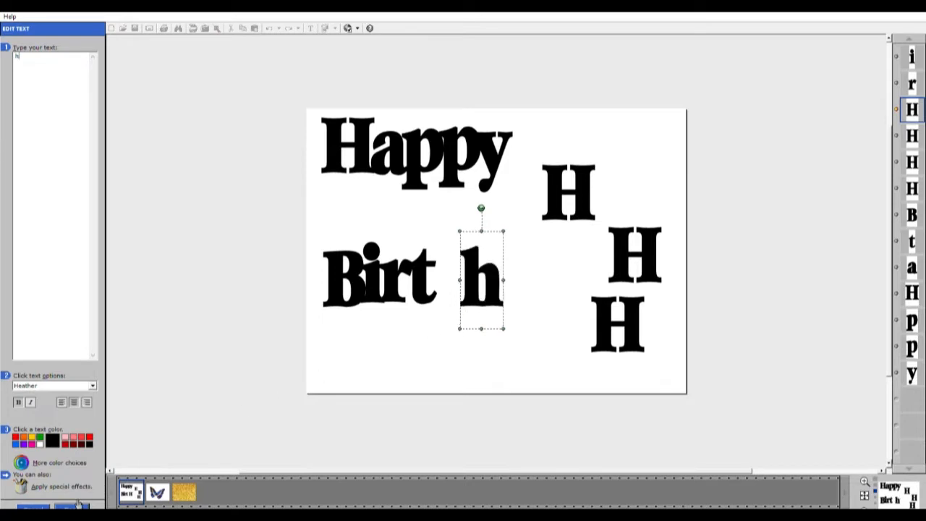
left_click_drag(484, 286, 456, 266)
left_click(82, 501)
Bring the lowest H copy next to "Birth", change it to "d" and join it tightly to the word.
left_click_drag(611, 316, 525, 292)
double_click(539, 298)
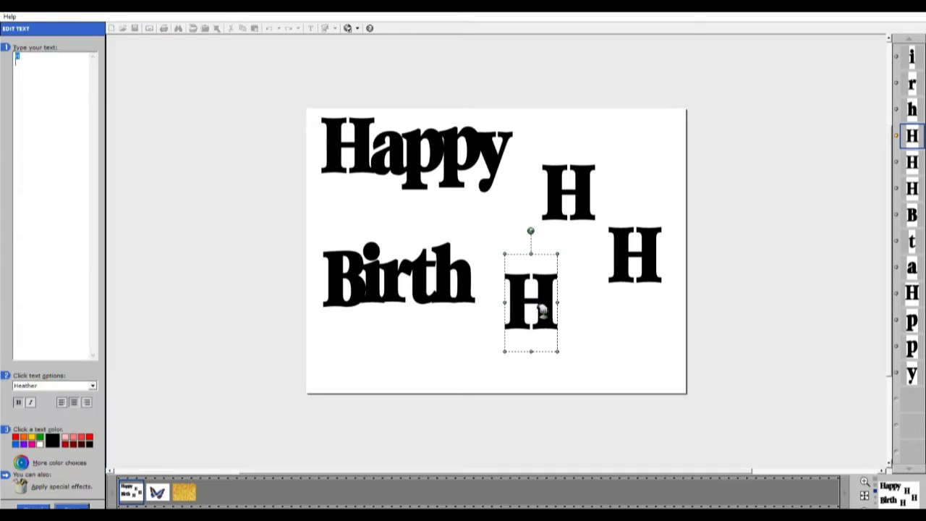
type("d")
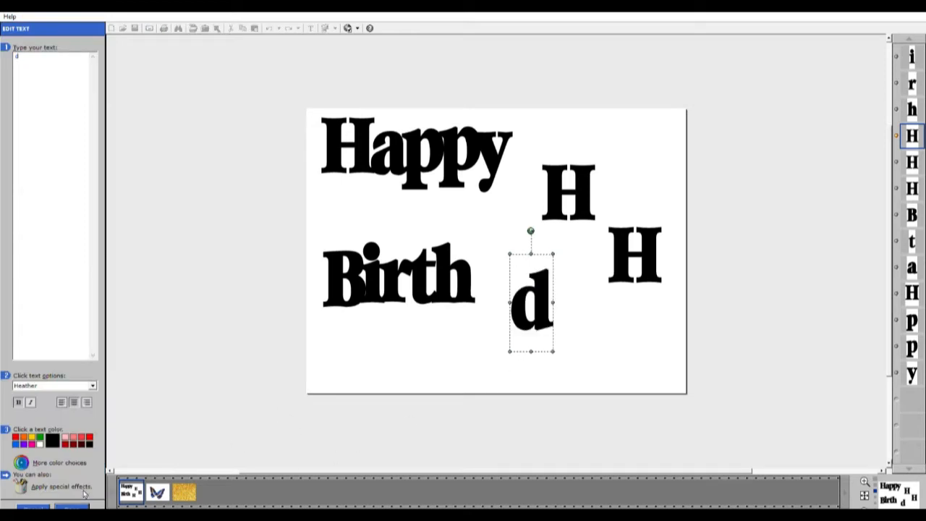
left_click(75, 504)
left_click_drag(539, 301, 500, 275)
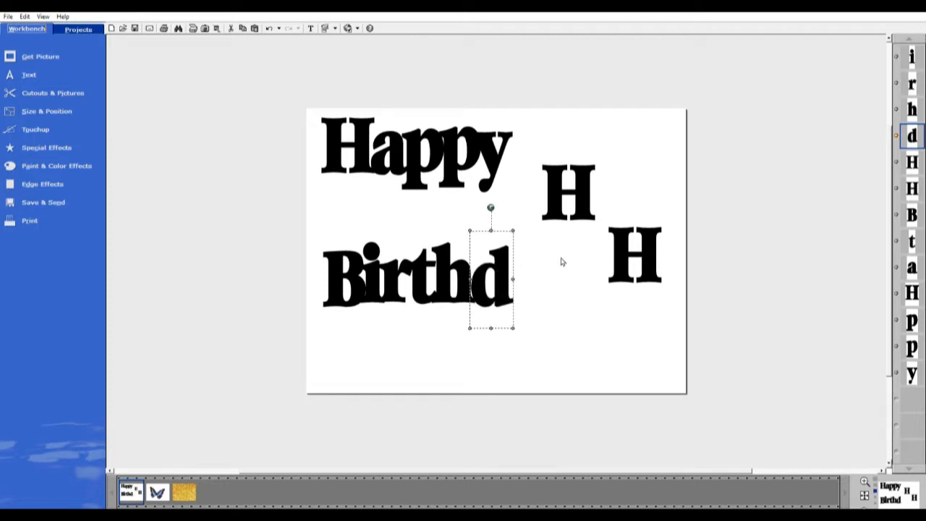
Move the H copy nearest "Happy" down beside "Birthd" and change it to "a".
left_click(560, 261)
left_click(560, 217)
left_click_drag(561, 230, 556, 267)
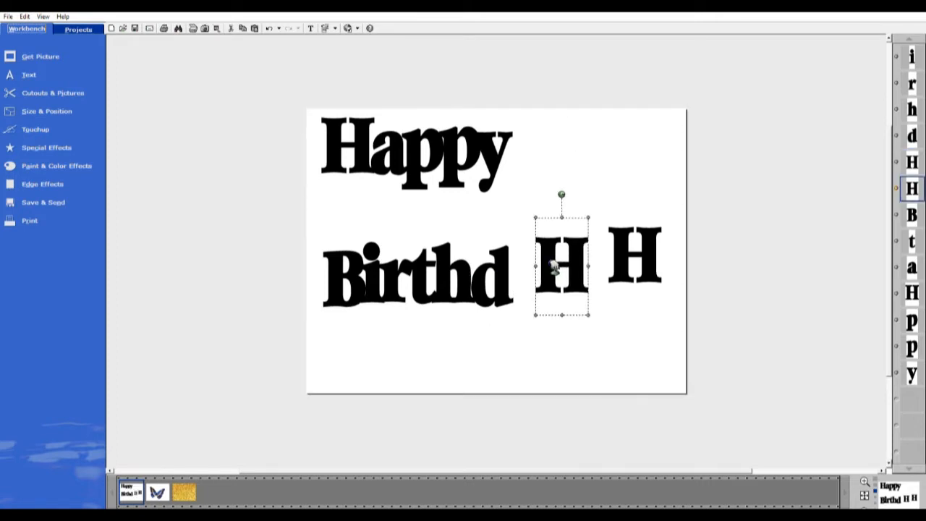
double_click(582, 262)
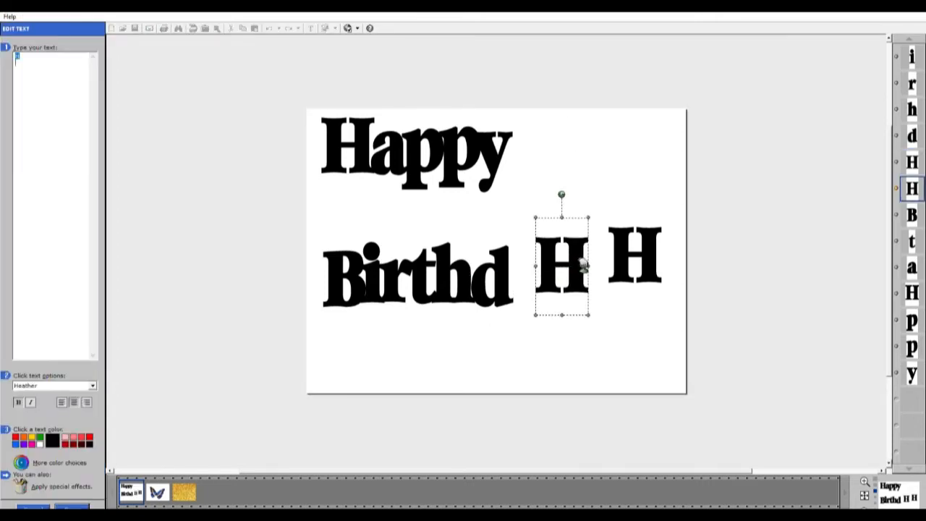
type("a")
left_click(78, 501)
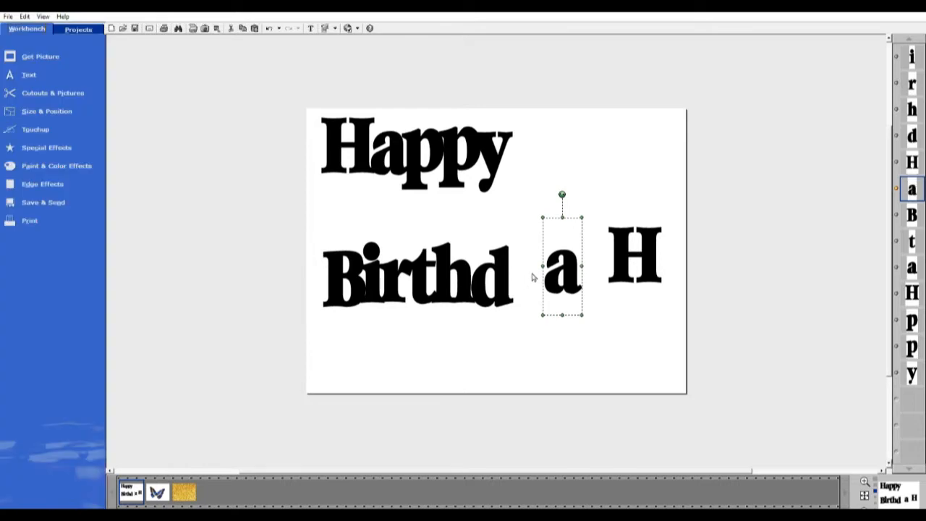
Join the loose "a" tightly to "Birthd", and change the remaining H copy to "y" and join it to complete "Birthday".
left_click_drag(569, 282, 536, 283)
left_click(628, 248)
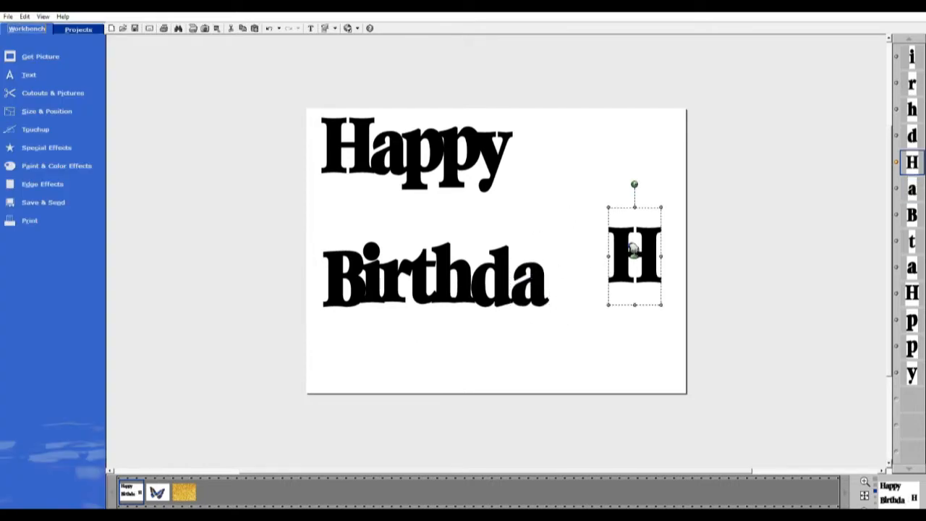
double_click(633, 269)
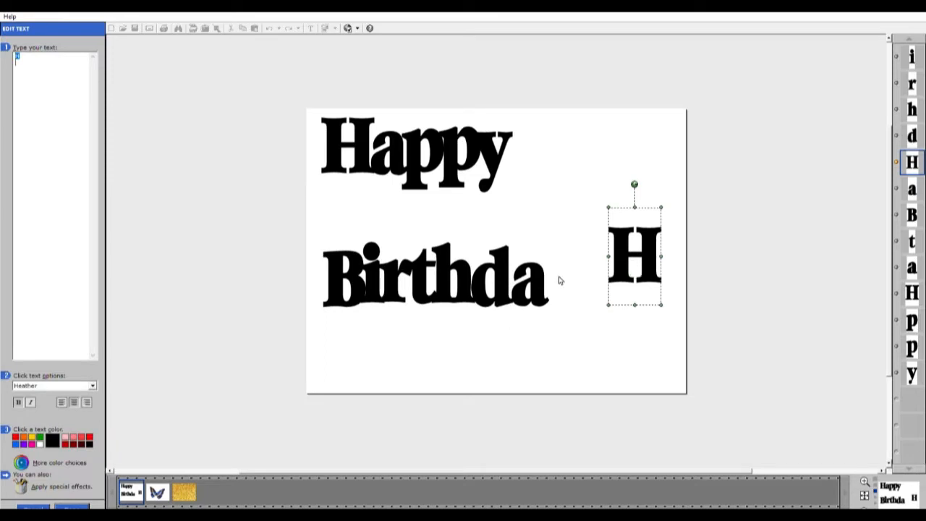
type("y")
left_click(81, 504)
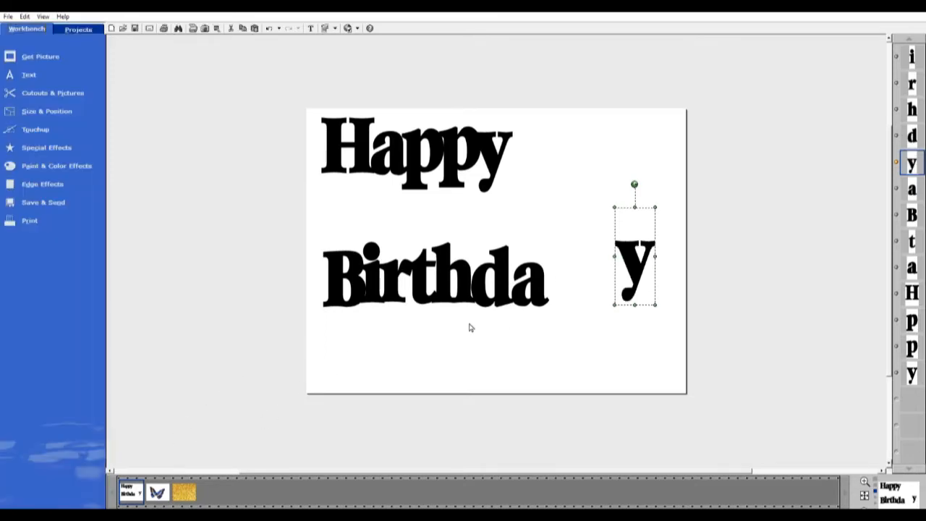
left_click_drag(637, 269, 566, 295)
left_click(652, 309)
left_click(558, 295)
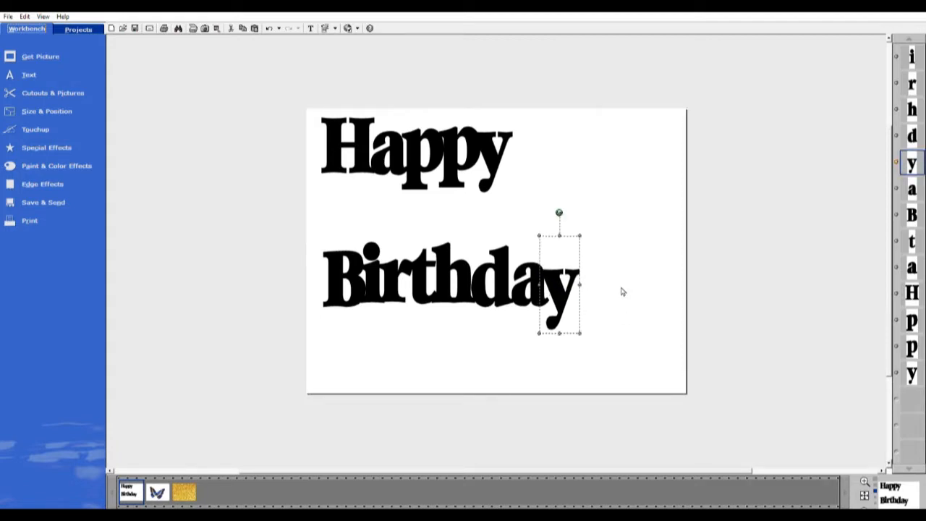
left_click(654, 290)
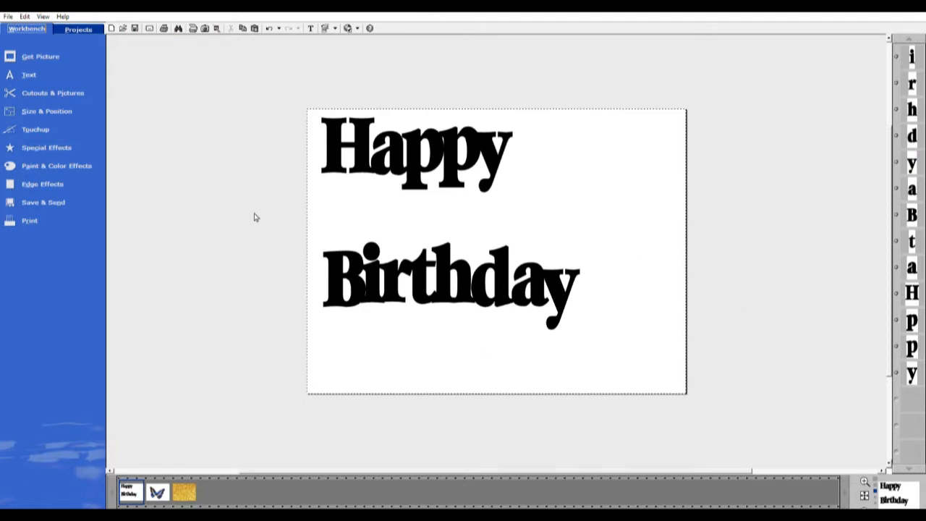
Nudge the "B" of "Birthday" slightly upward to line it up with the neighbouring letters.
left_click(338, 294)
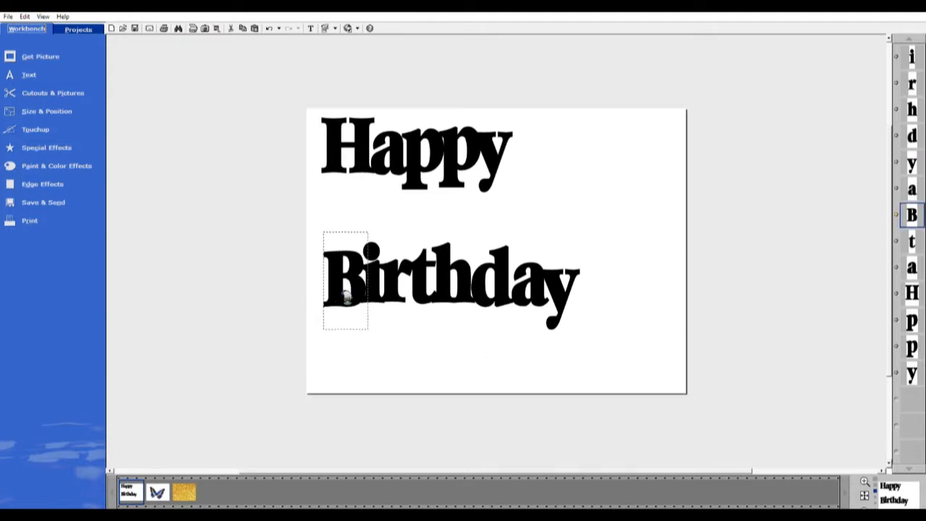
left_click_drag(346, 295, 347, 295)
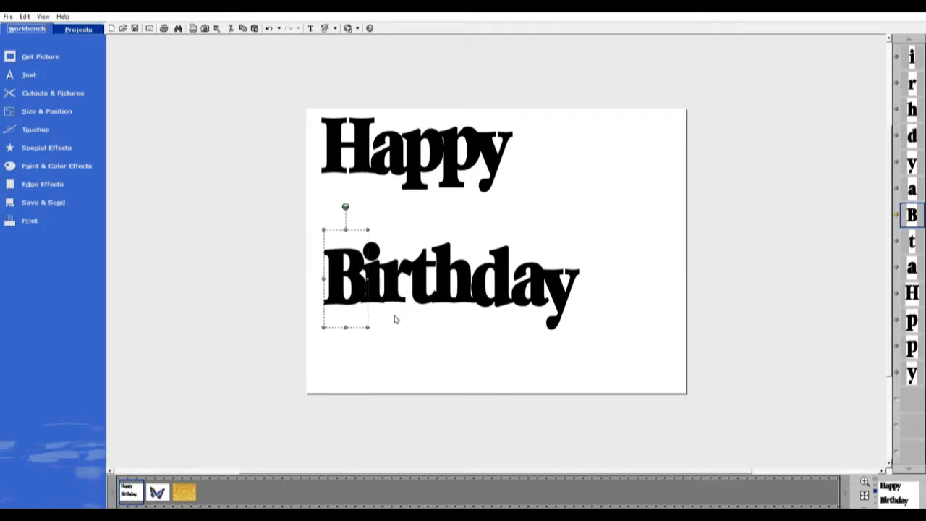
left_click(450, 357)
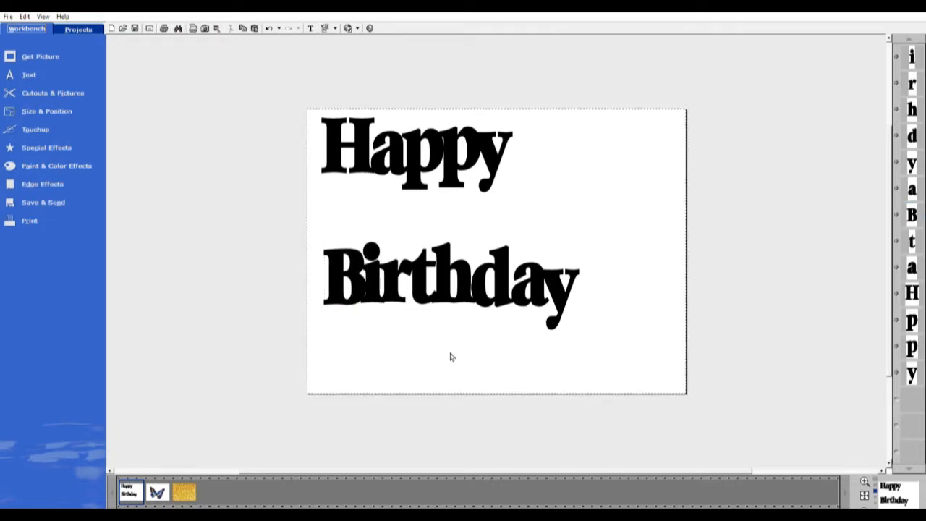
left_click(356, 284)
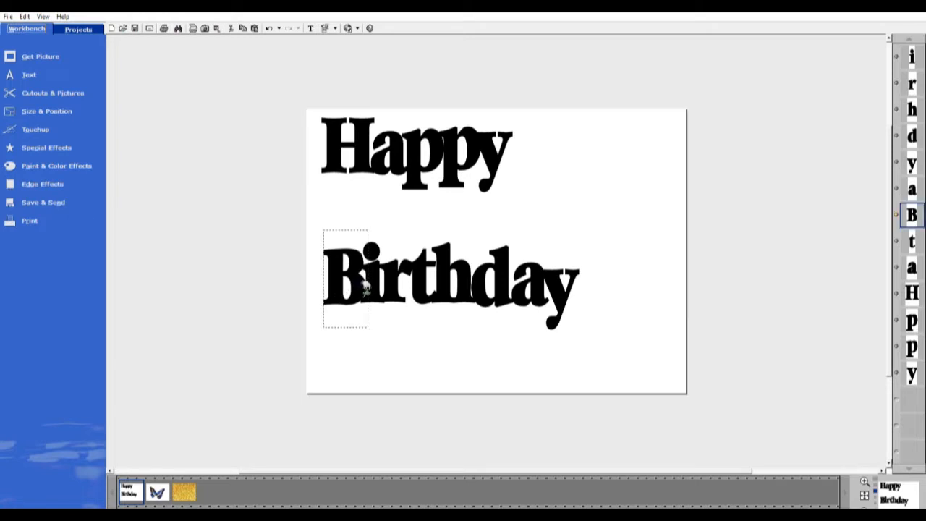
left_click(470, 332)
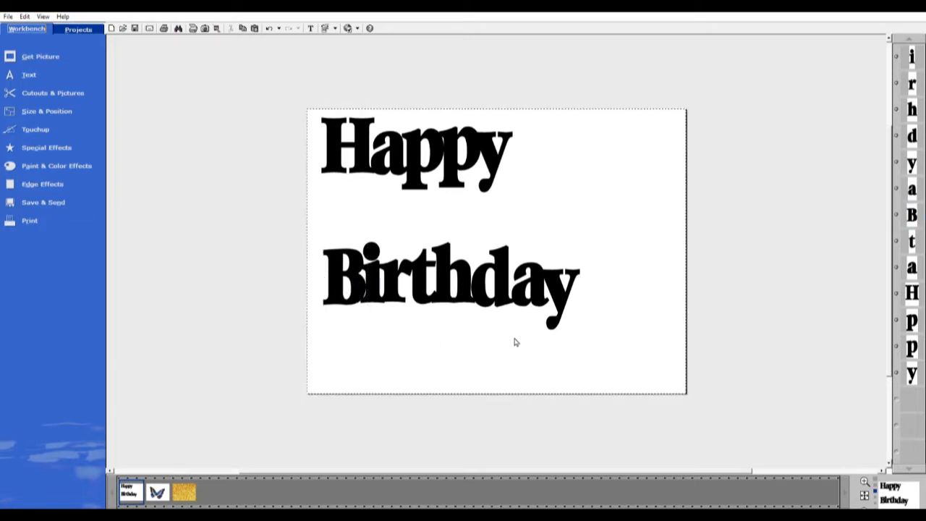
Group the letters of "Birthday" into one object and the letters of "Happy" into another.
left_click_drag(244, 205, 688, 386)
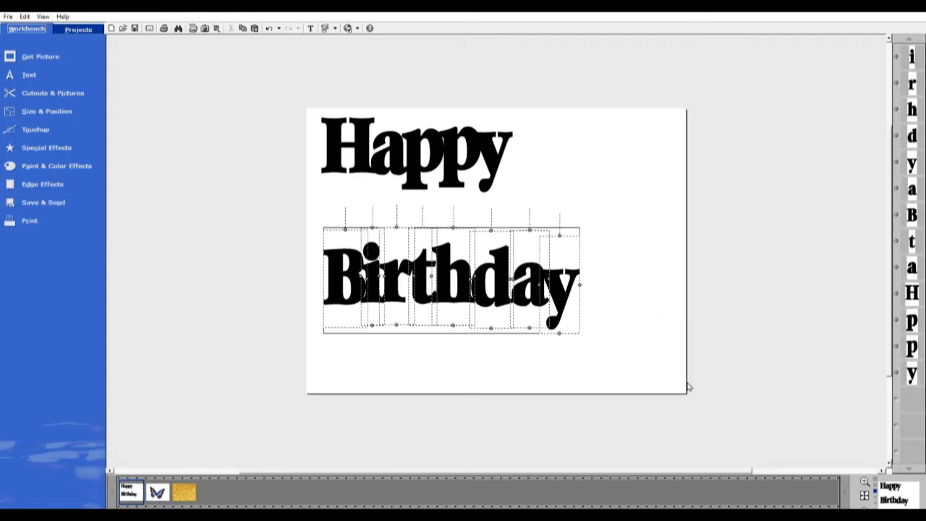
left_click(507, 337)
left_click(629, 325)
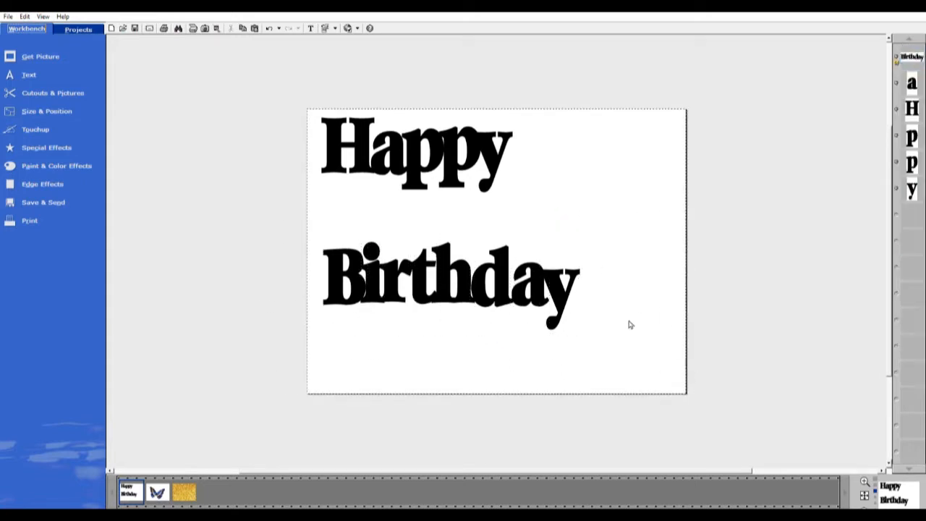
left_click_drag(272, 87, 616, 241)
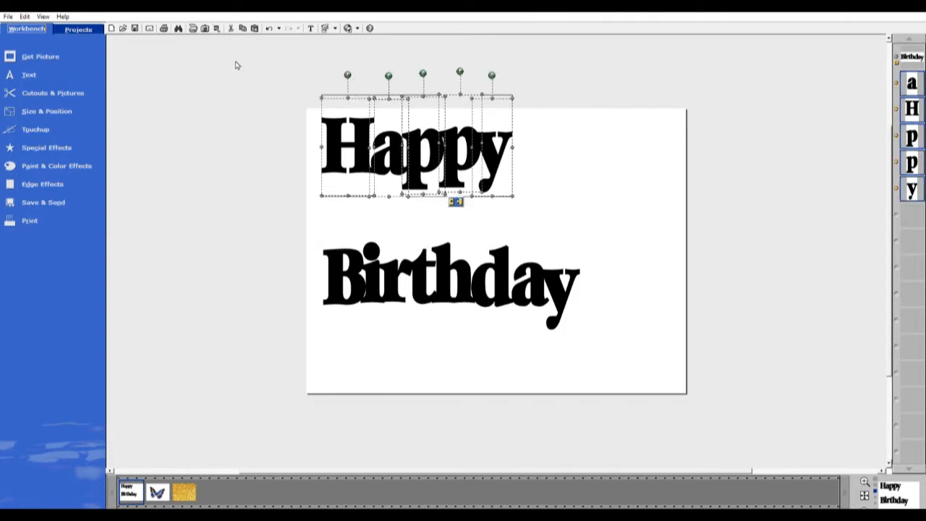
left_click_drag(236, 70, 617, 231)
left_click(455, 202)
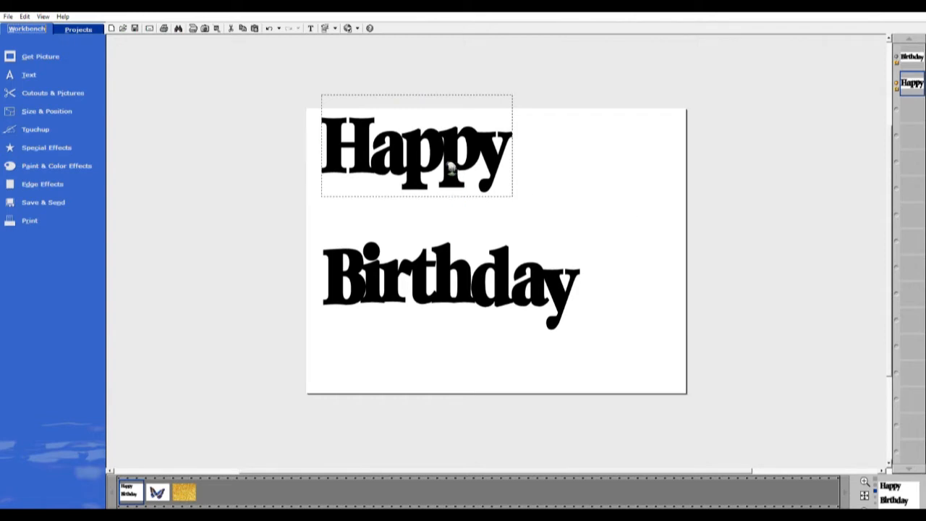
Shrink the two grouped words together and place "Birthday" beside "Happy" on one line at the top of the page.
mouse_move(452, 170)
left_mouse_down()
mouse_move(484, 202)
mouse_move(468, 220)
mouse_move(446, 170)
left_mouse_up()
left_click_drag(501, 295, 490, 243)
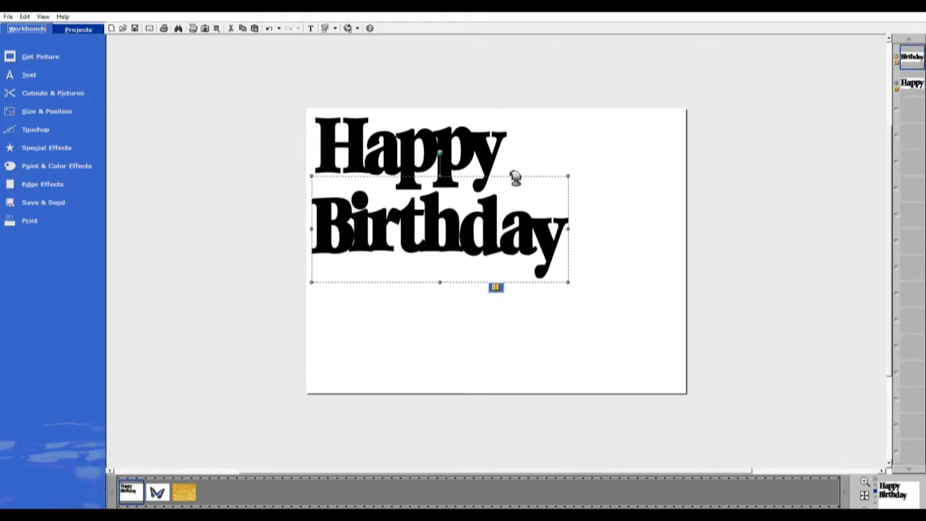
left_click_drag(214, 61, 626, 336)
left_click_drag(569, 281, 515, 246)
left_click(432, 223)
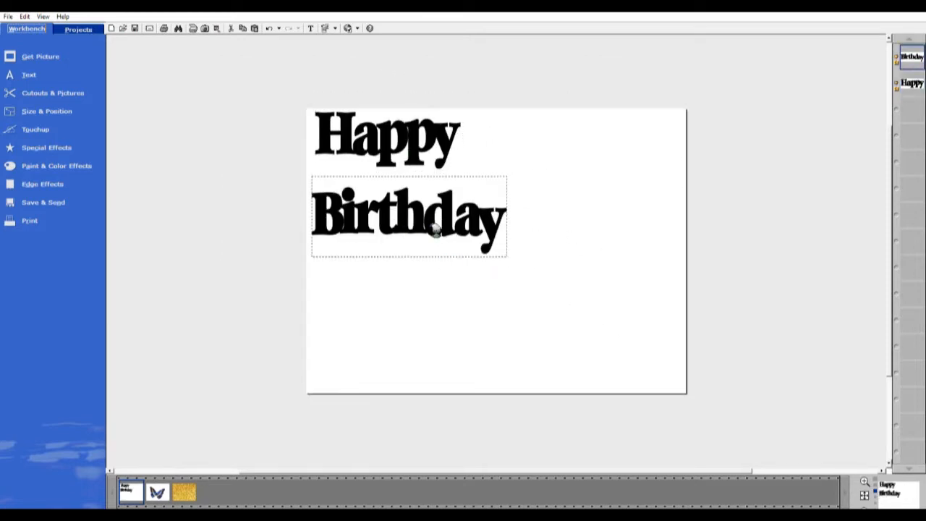
left_click_drag(389, 226, 557, 149)
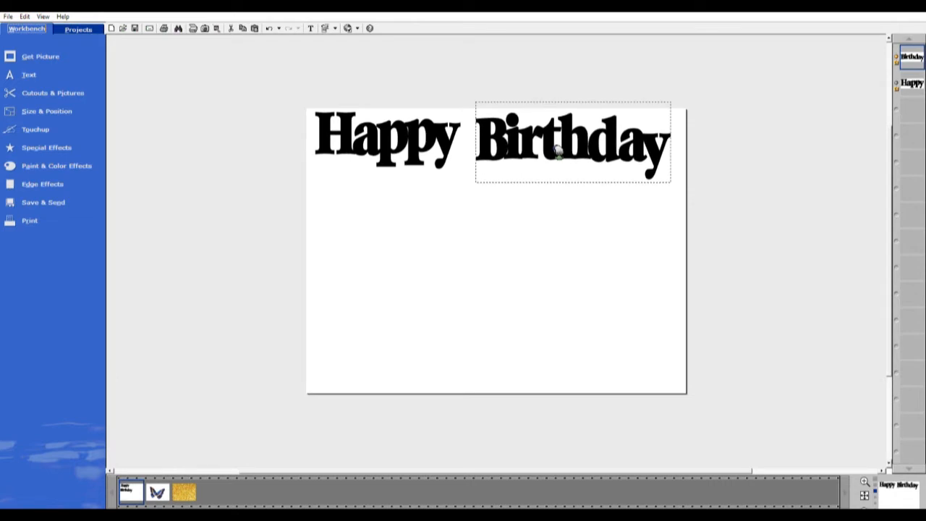
Add a new text object reading "Happy" in the Amazone BT font.
left_click(29, 73)
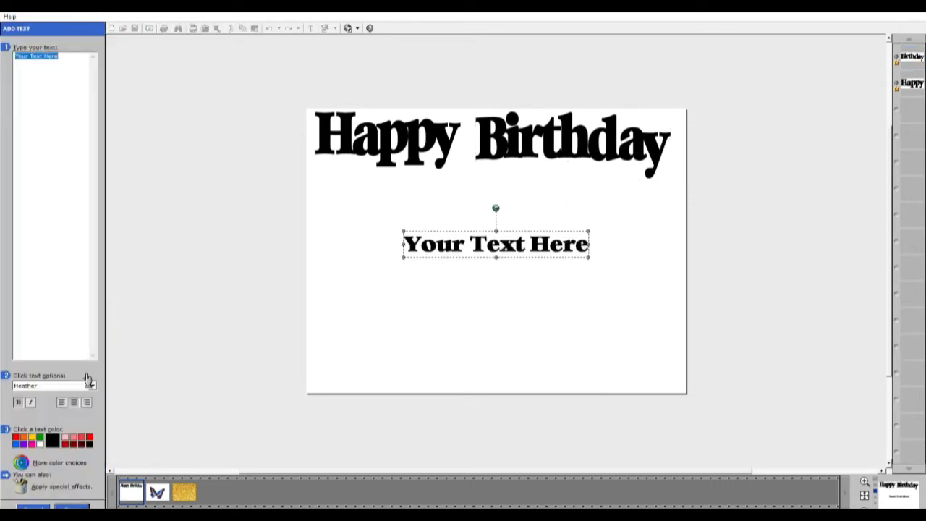
left_click(96, 383)
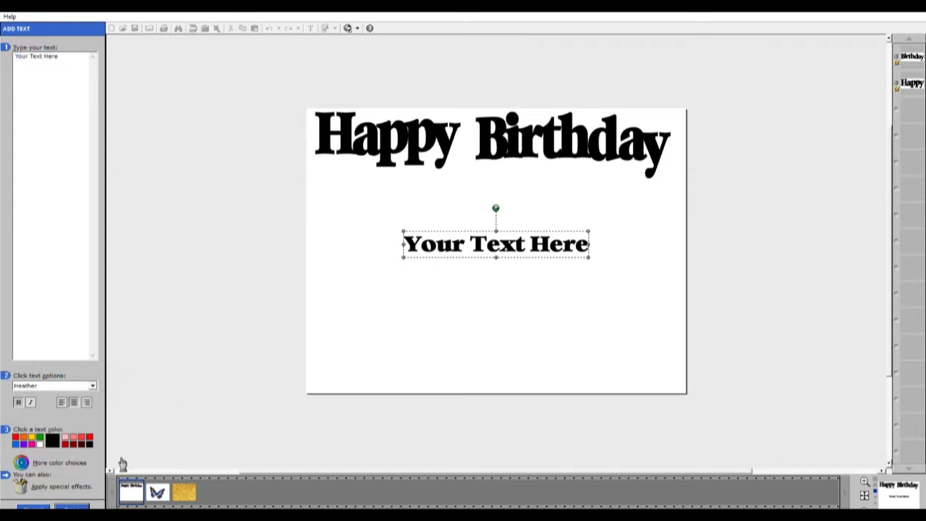
left_click(120, 394)
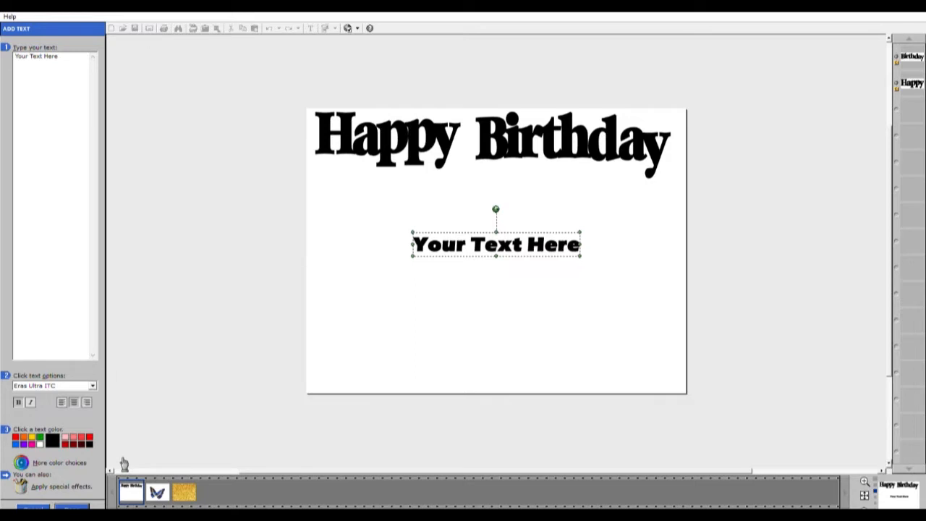
left_click(46, 425)
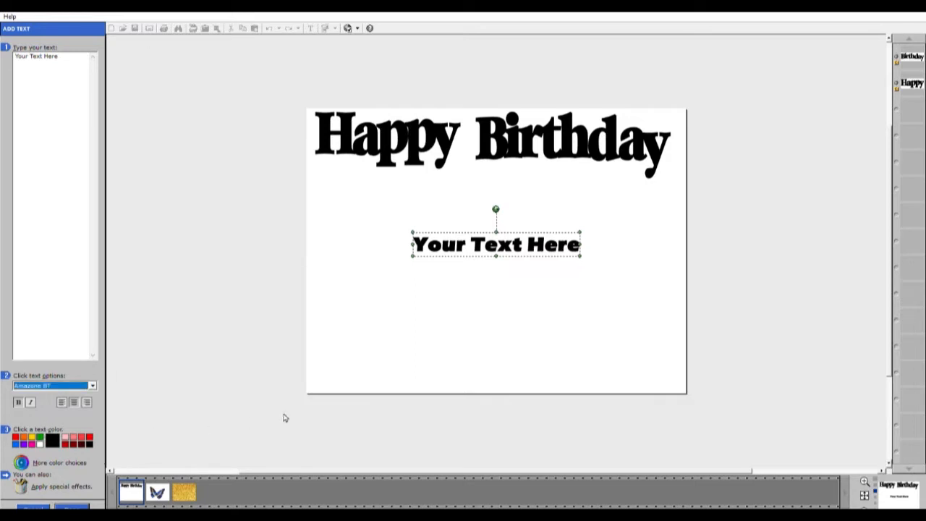
left_click(88, 63)
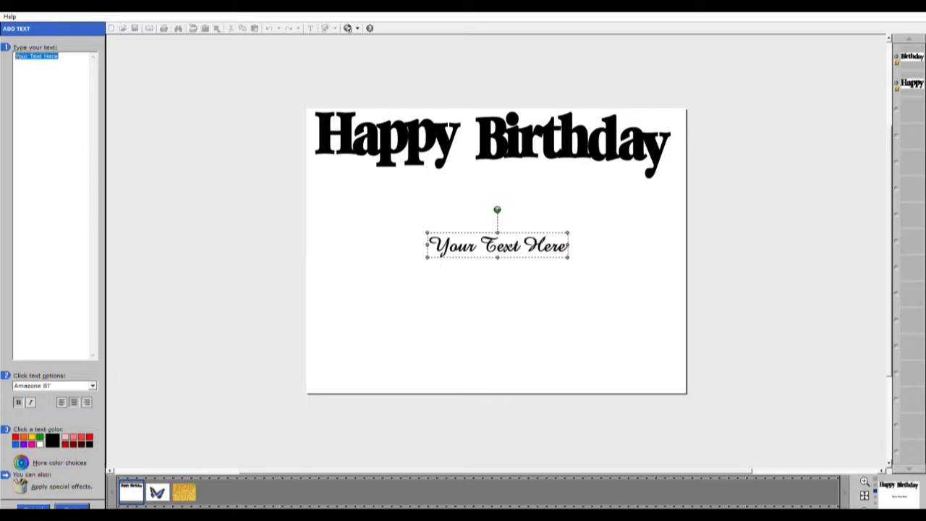
type("Happy")
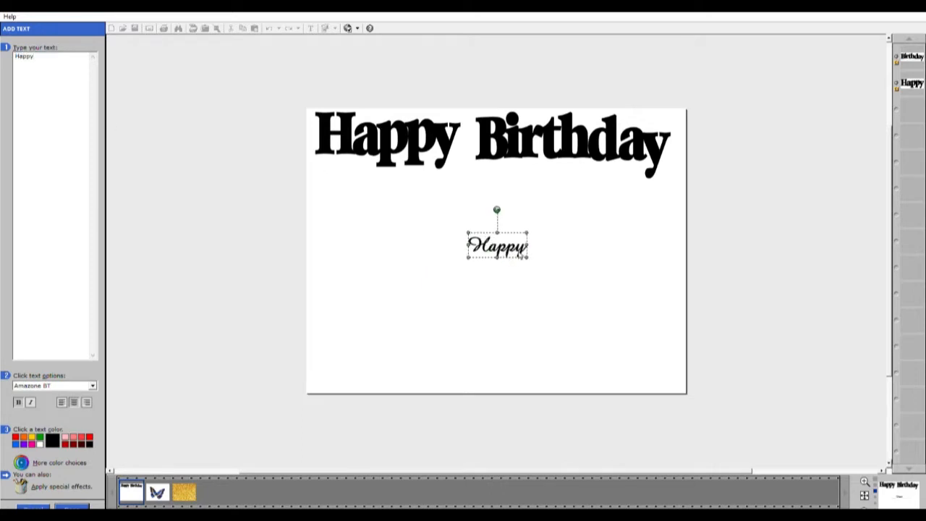
Enlarge the script "Happy" and place it below the bold "Happy" near the left edge of the page.
left_click_drag(531, 252, 598, 324)
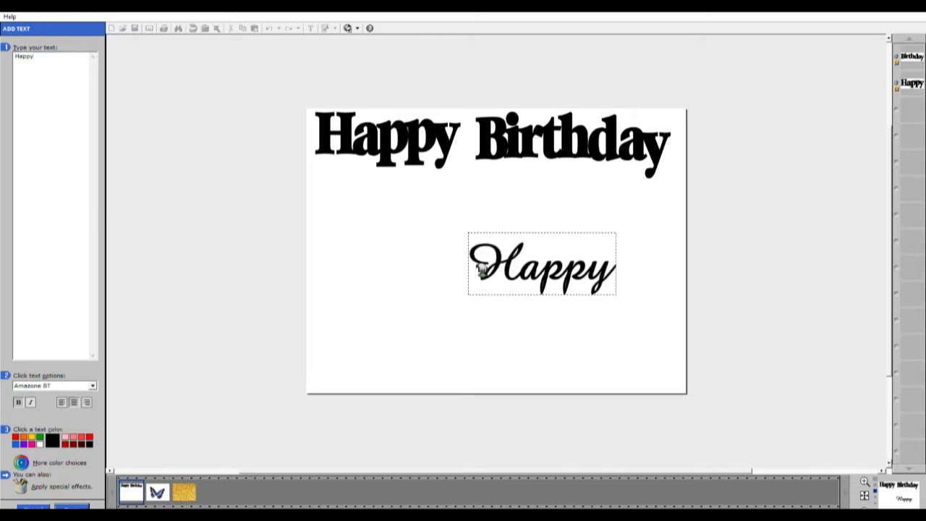
left_click_drag(482, 254, 419, 242)
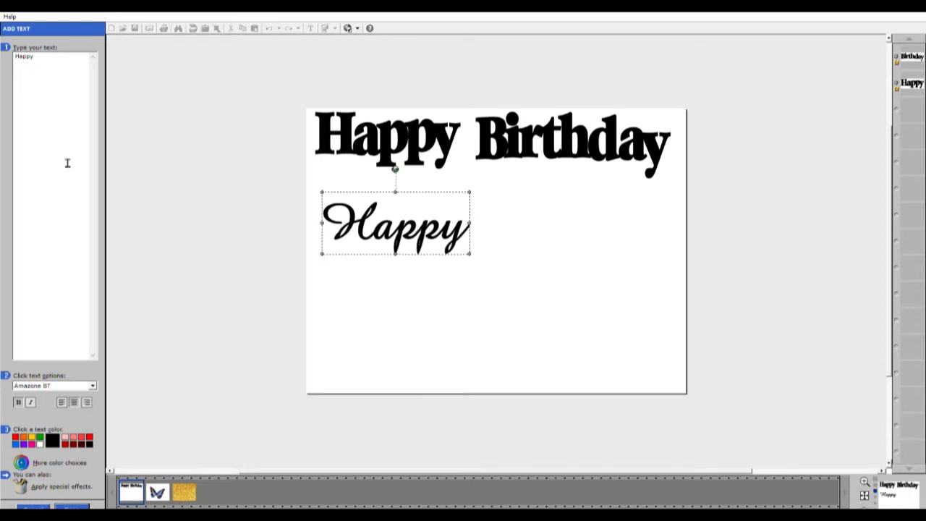
left_click(75, 505)
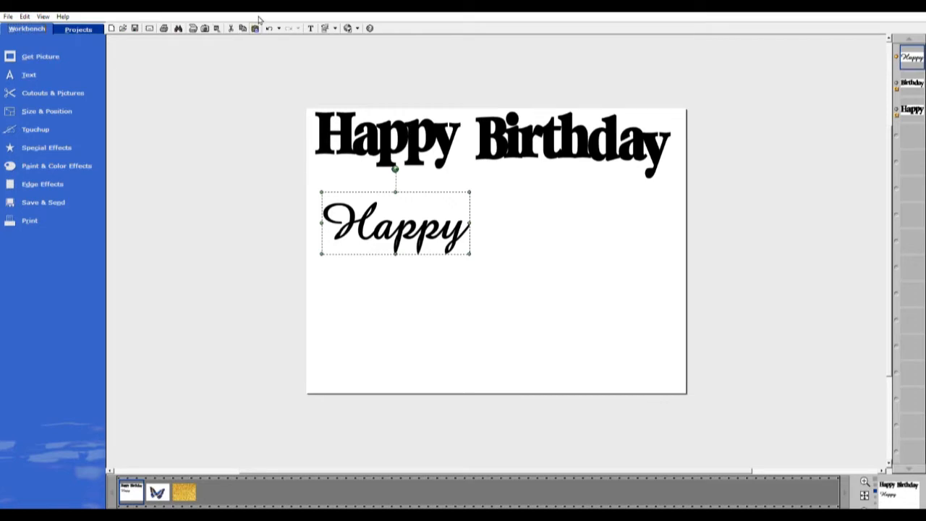
Duplicate the script "Happy", place the copy below it and change the copy's text to "Birthday".
left_click(254, 27)
left_click_drag(505, 264, 481, 309)
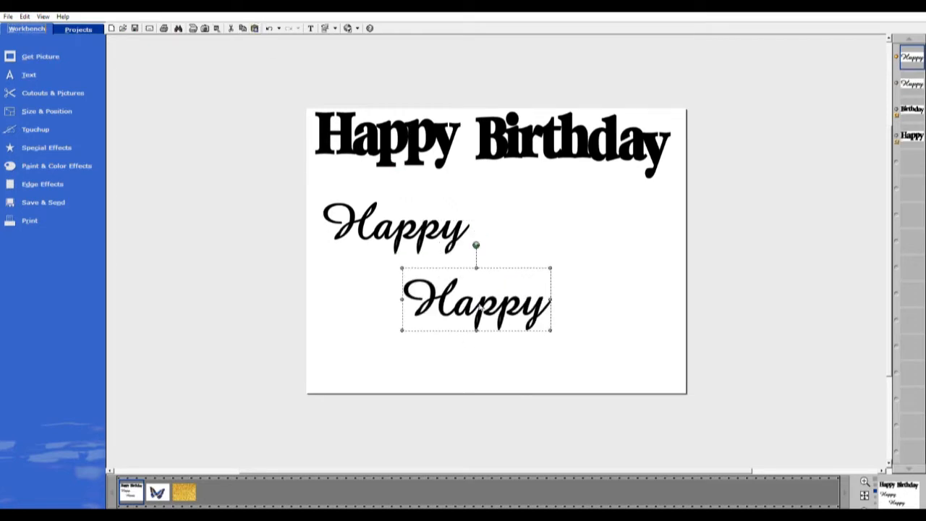
double_click(529, 316)
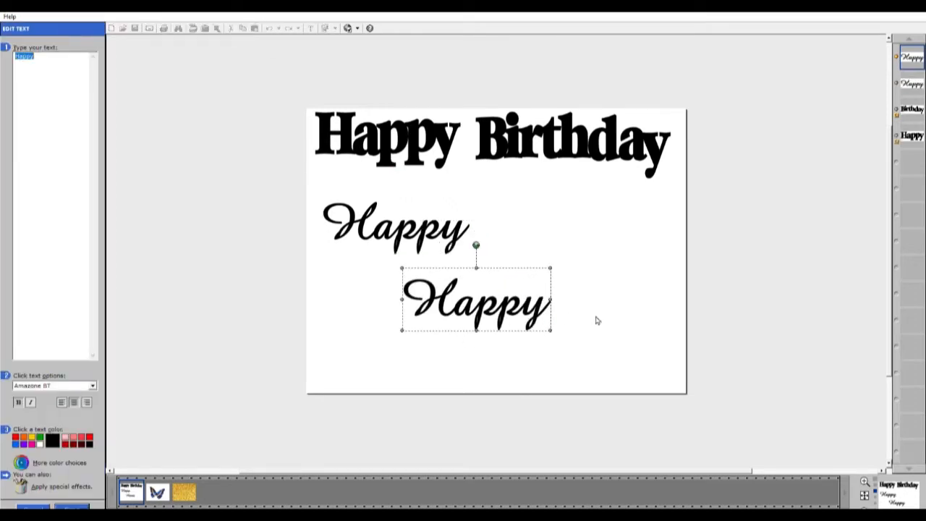
type("Birthday")
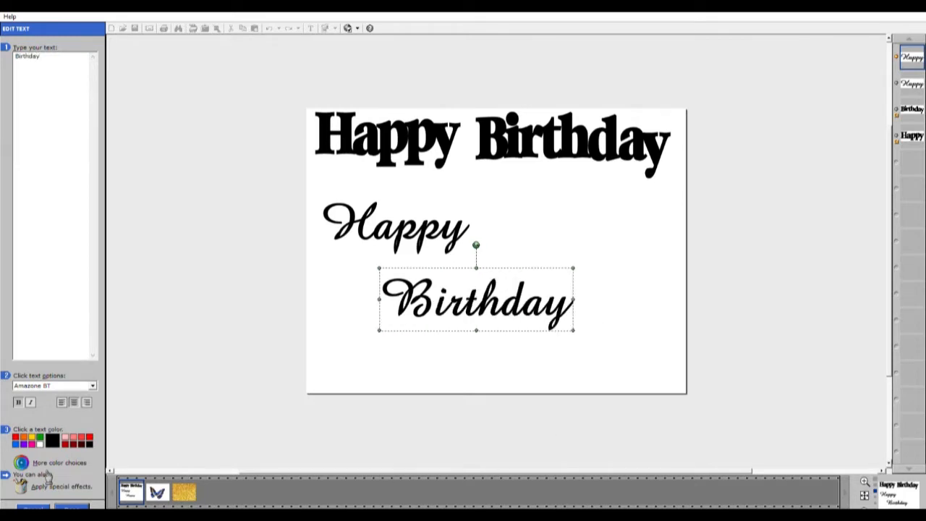
left_click(73, 505)
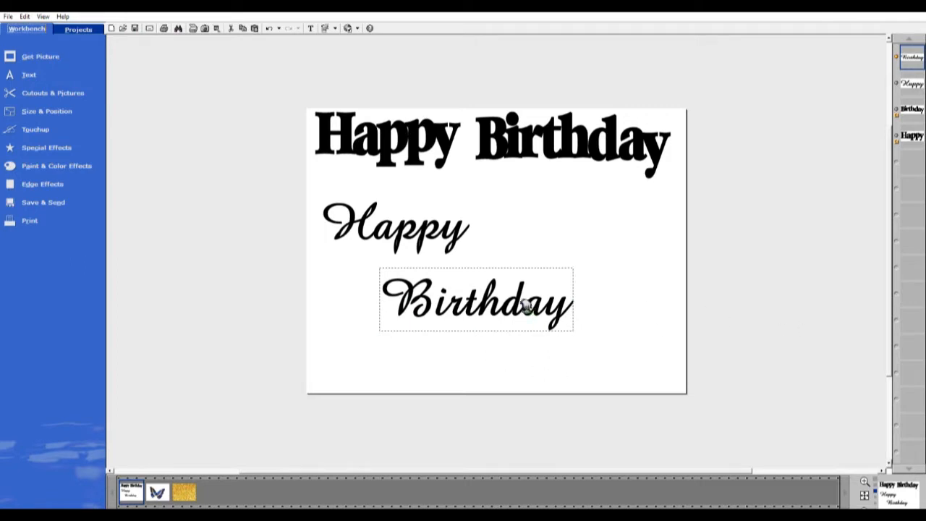
Move the script "Birthday" up and left, close beneath the script "Happy", and enlarge both script words.
left_click_drag(531, 310, 507, 294)
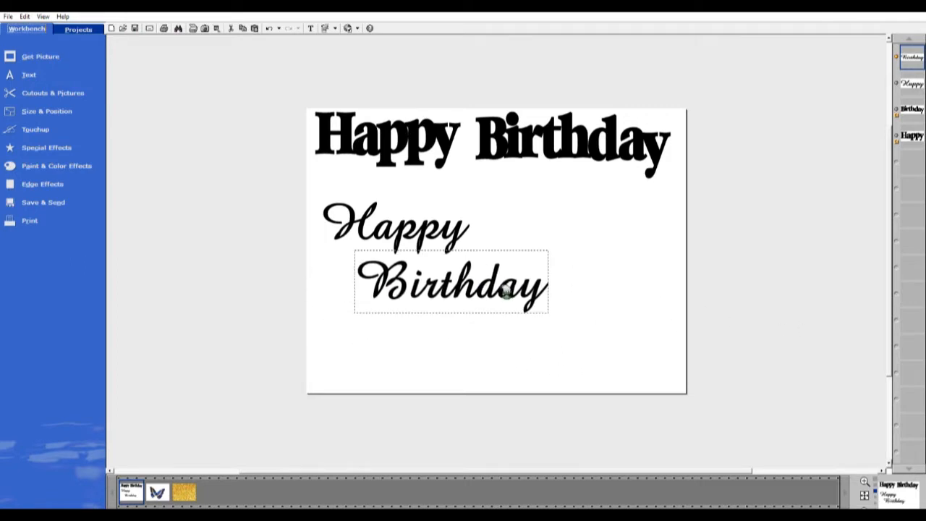
left_click_drag(599, 330, 621, 343)
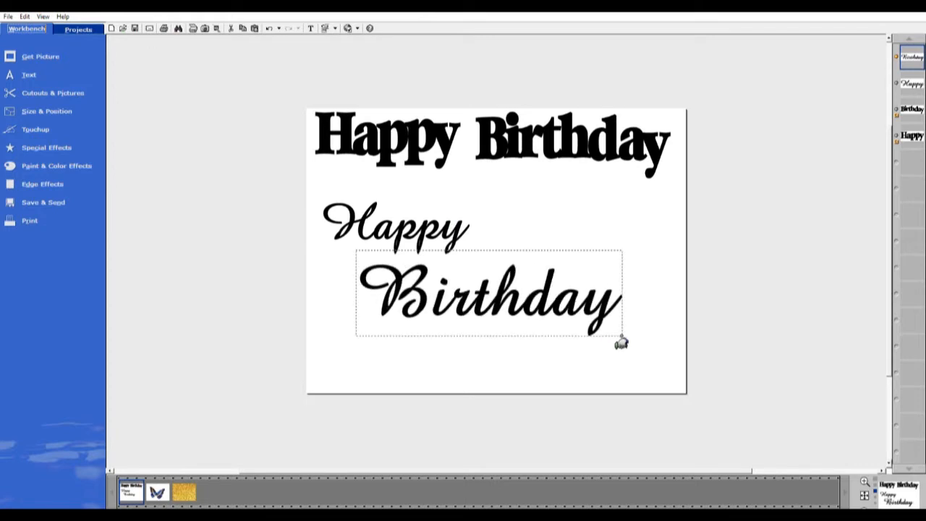
left_click(457, 228)
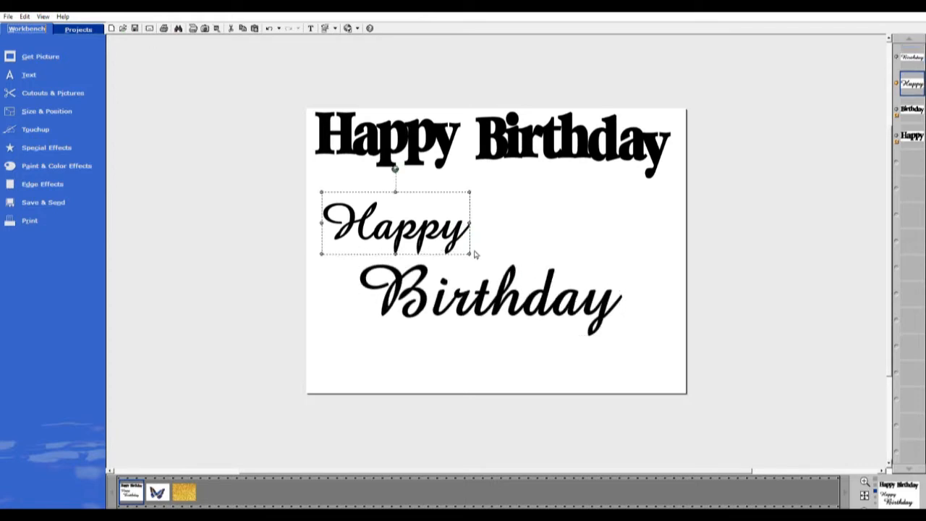
left_click_drag(470, 258, 546, 267)
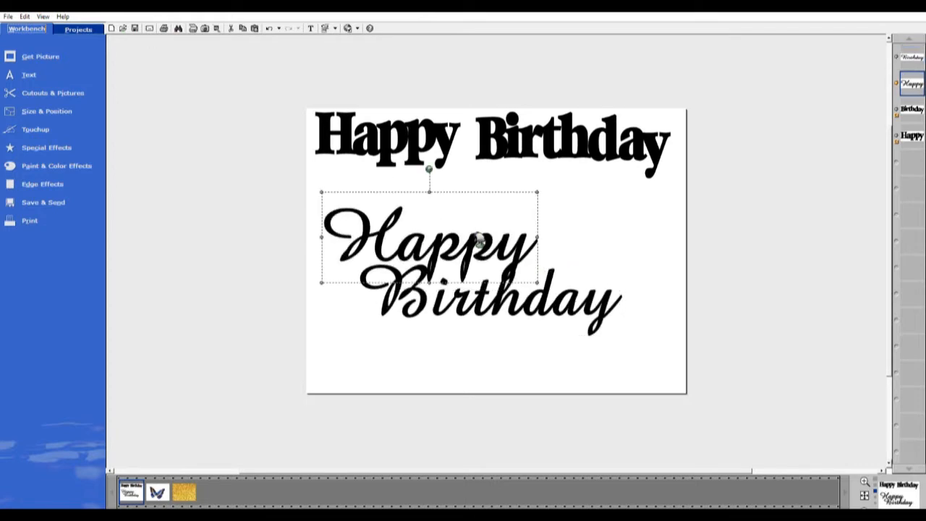
Reposition the script words so "Birthday" sits staggered to the right and the descenders of "Happy" overlap its upper edge.
mouse_move(471, 235)
left_mouse_down()
mouse_move(478, 213)
mouse_move(463, 213)
mouse_move(456, 230)
left_mouse_up()
left_click(495, 301)
left_click(463, 219)
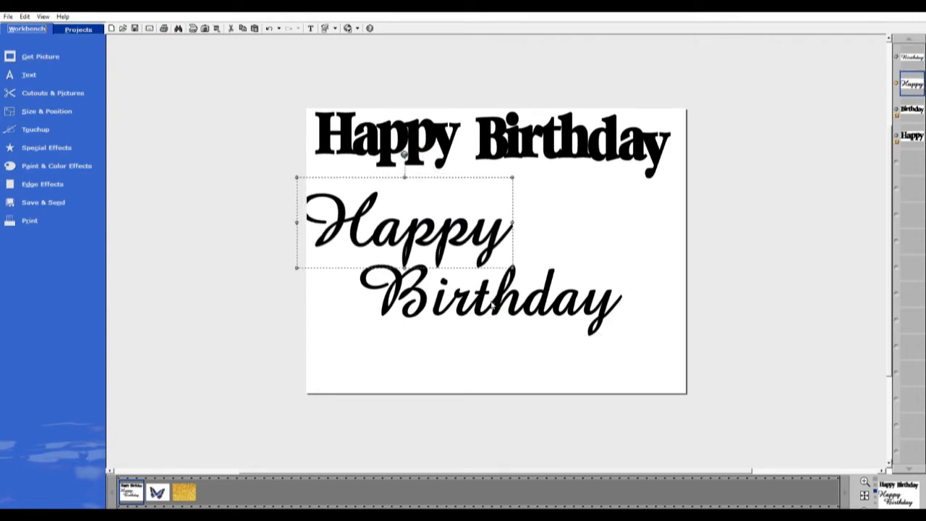
left_click(492, 305)
left_click_drag(492, 305, 526, 321)
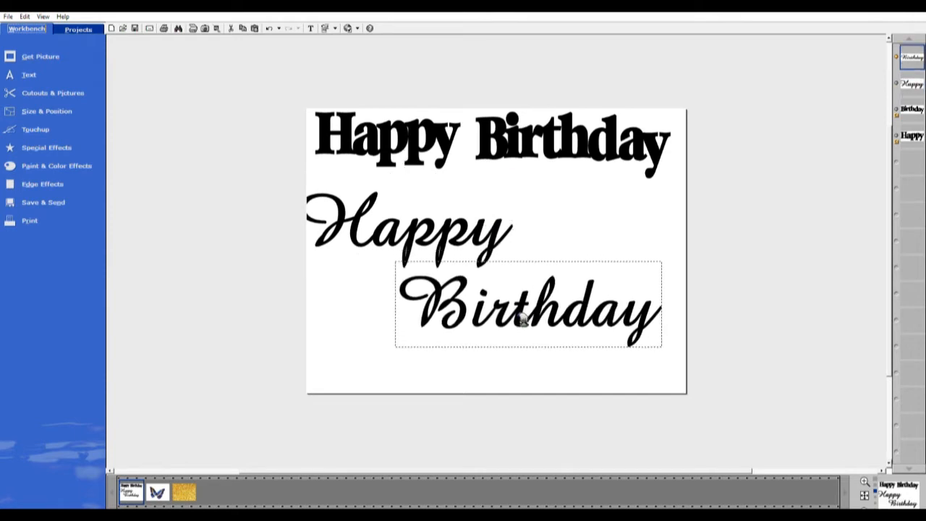
left_click(447, 230)
left_click_drag(447, 230, 497, 256)
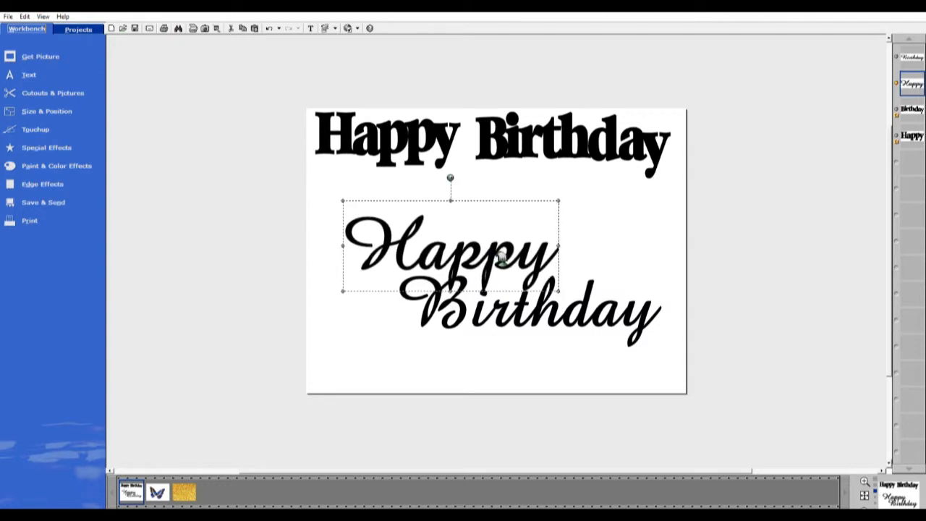
Examine up close where the script "Happy" and "Birthday" touch, and return to the full-page view.
left_click(830, 307)
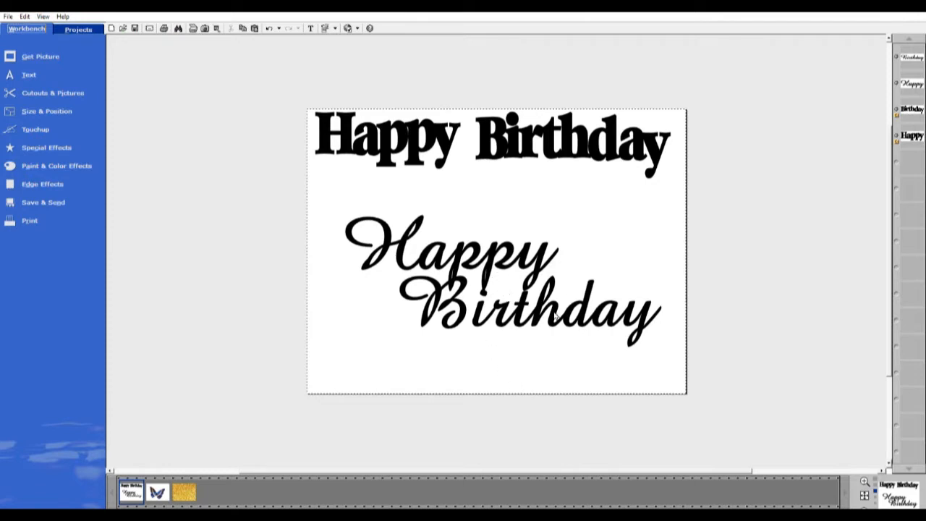
scroll(508, 263, "up", 2)
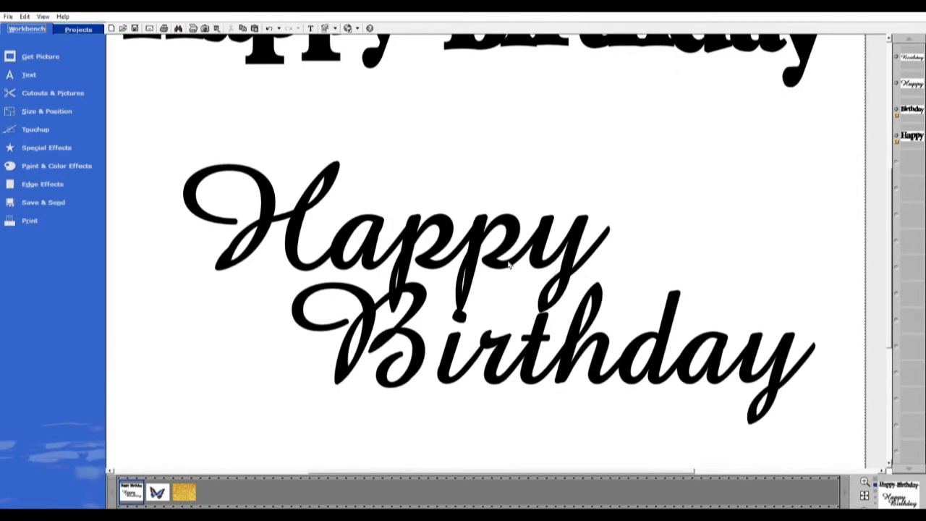
left_click(465, 291)
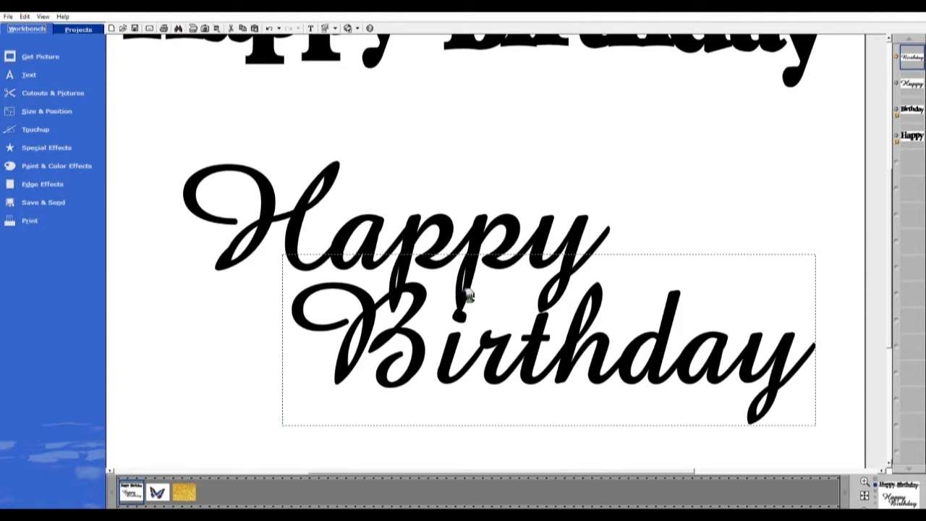
left_click_drag(469, 295, 469, 294)
left_click(701, 149)
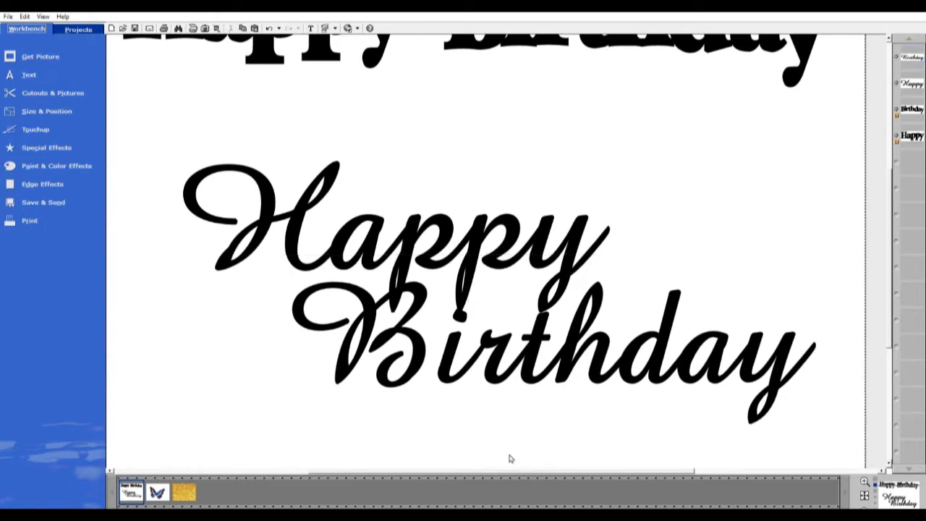
scroll(554, 421, "down", 1)
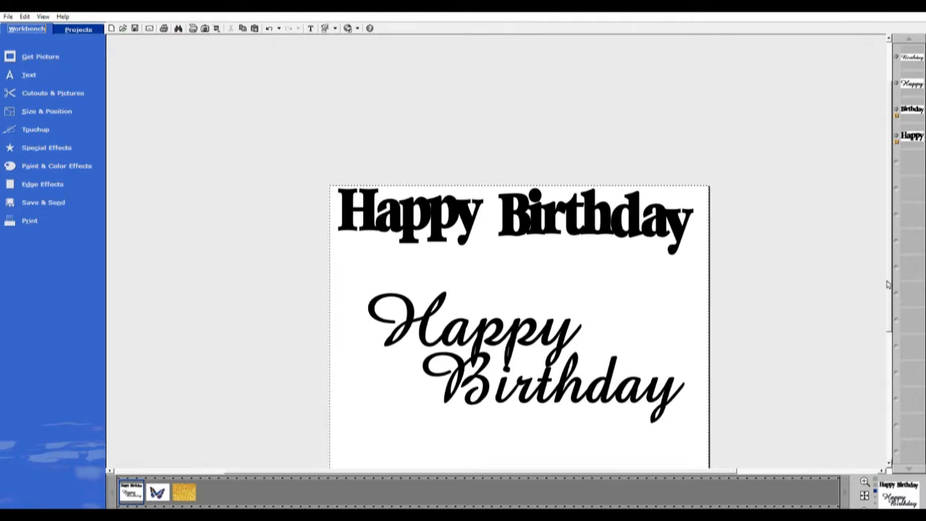
left_click_drag(889, 277, 890, 302)
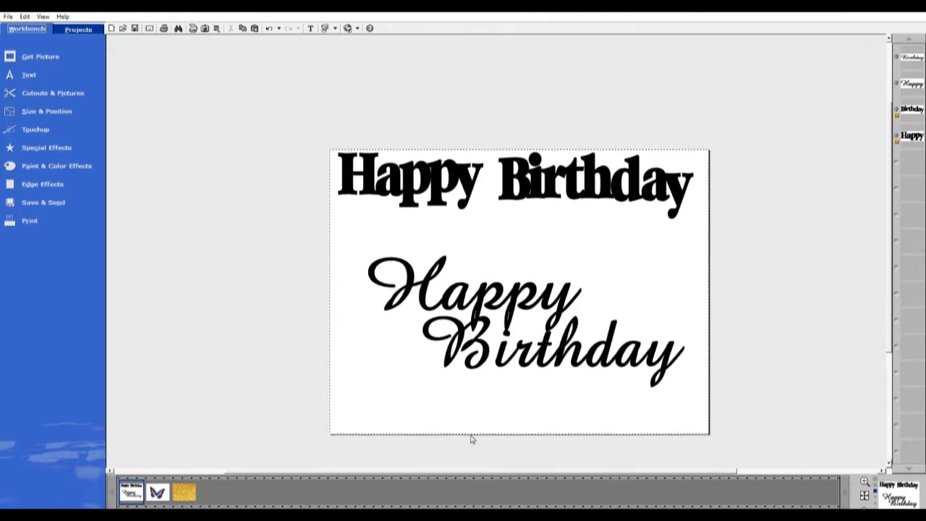
left_click_drag(434, 465, 497, 468)
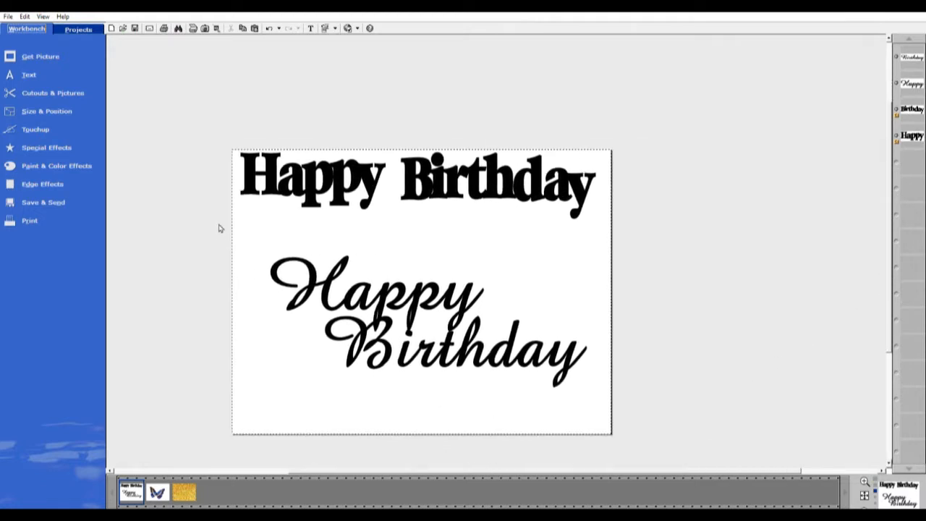
Group the script "Happy" and "Birthday", shrink the group and place it just below the bold "Happy".
left_click_drag(218, 227, 640, 427)
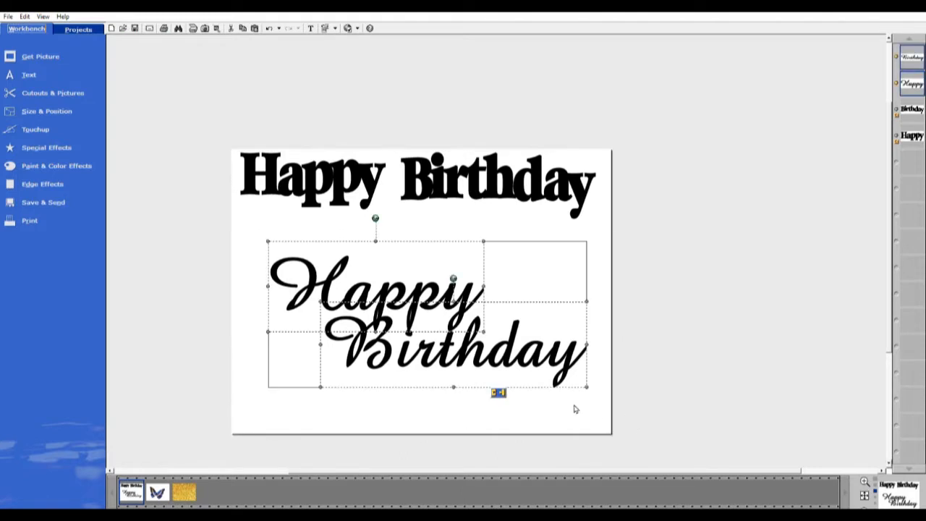
left_click(498, 391)
left_click_drag(590, 387, 463, 335)
left_click_drag(377, 310, 355, 277)
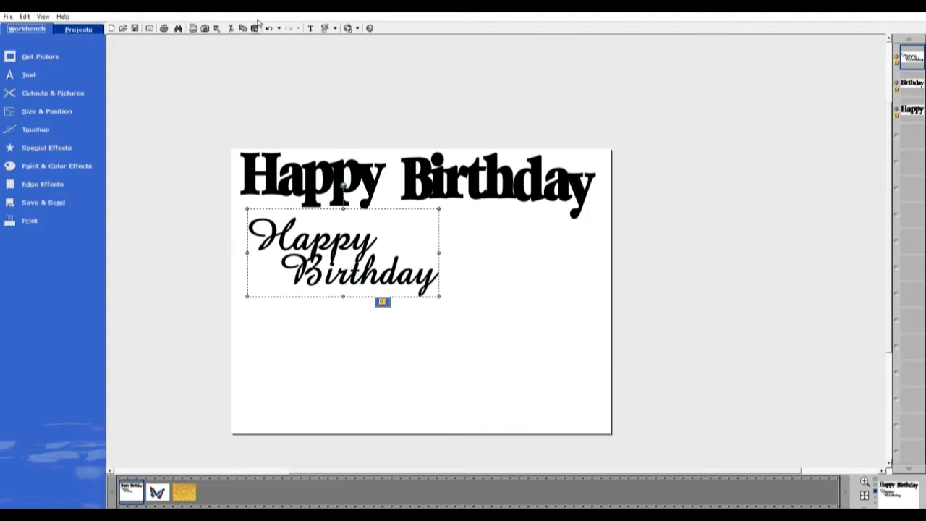
Paste a copy of the two script words and place it below and to the right of the grouped script title.
left_click(254, 28)
left_click_drag(449, 339, 478, 406)
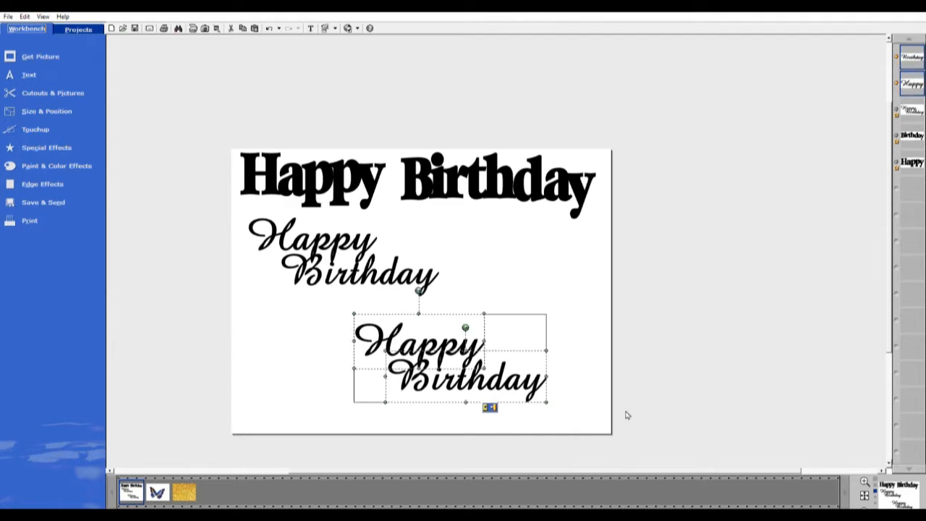
left_click(593, 399)
Shift the copied "Happy" slightly up and left, away from the copied "Birthday", and group the two copied words.
left_click_drag(466, 351, 460, 346)
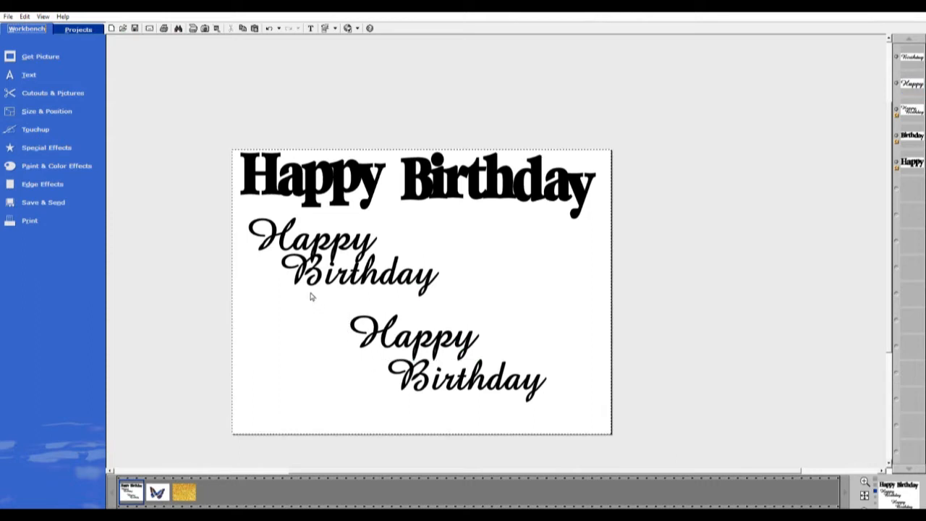
left_click_drag(311, 303, 671, 431)
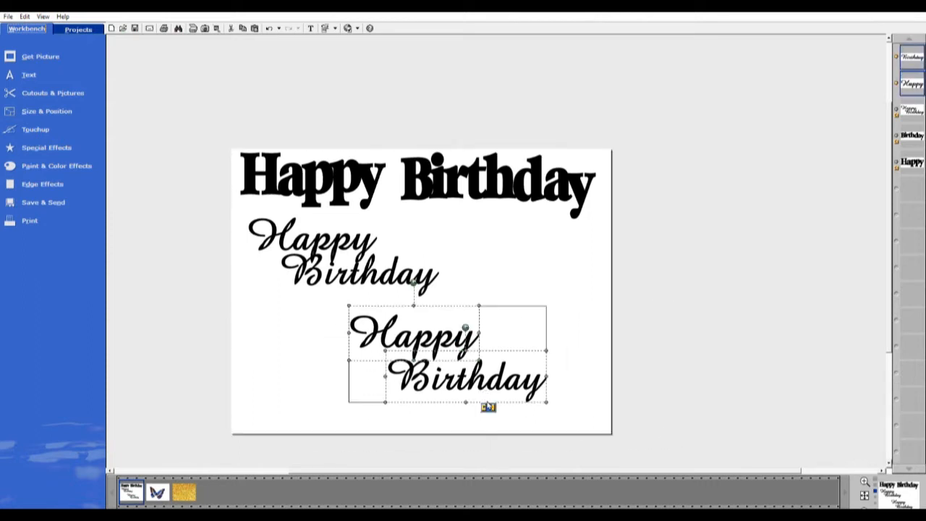
left_click(488, 407)
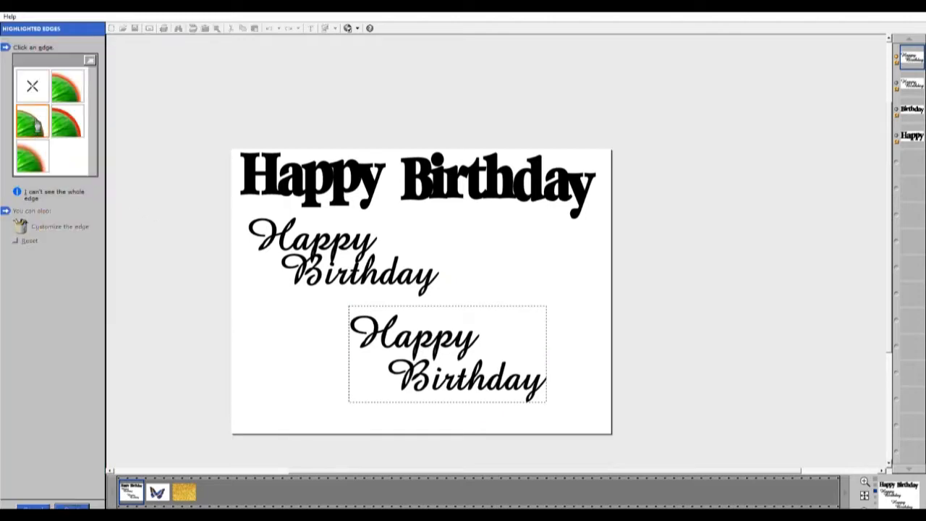
Apply the strong red highlighted edge to the copied script title and set the edge width to -60.
left_click(70, 115)
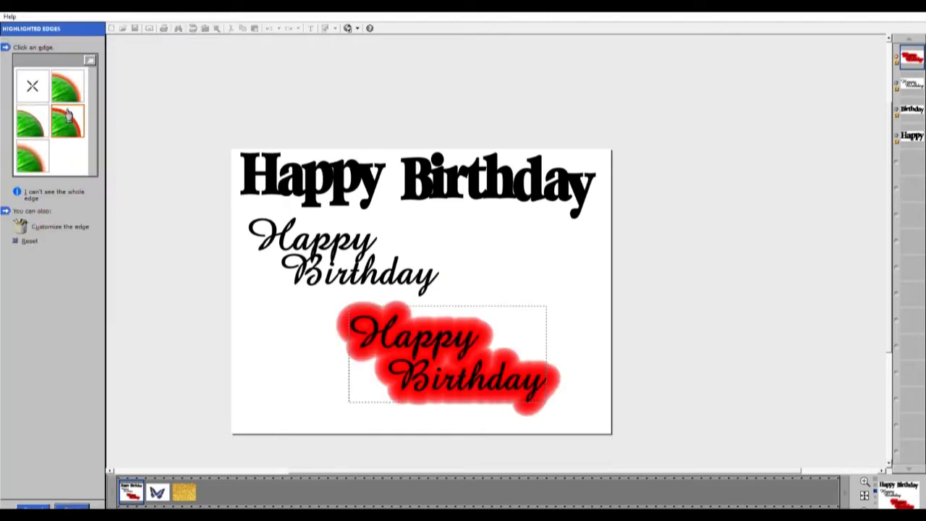
left_click(69, 85)
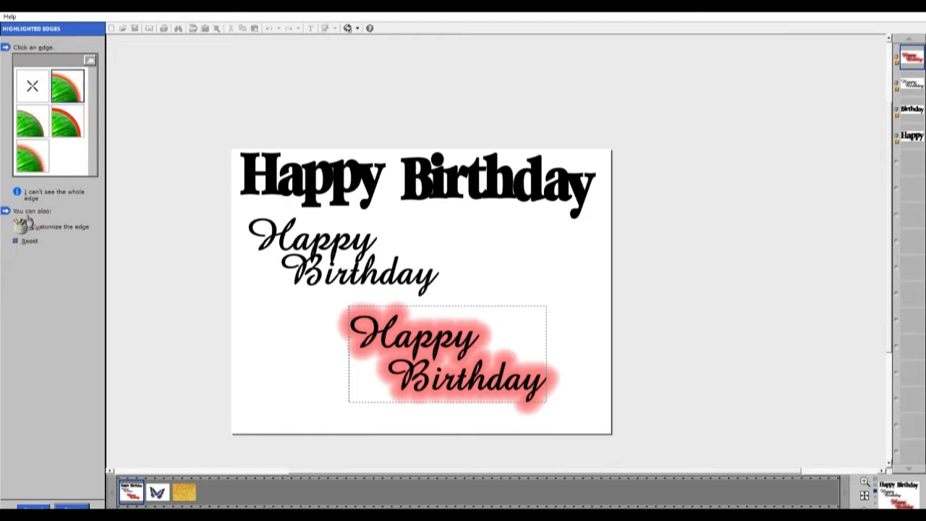
left_click(72, 115)
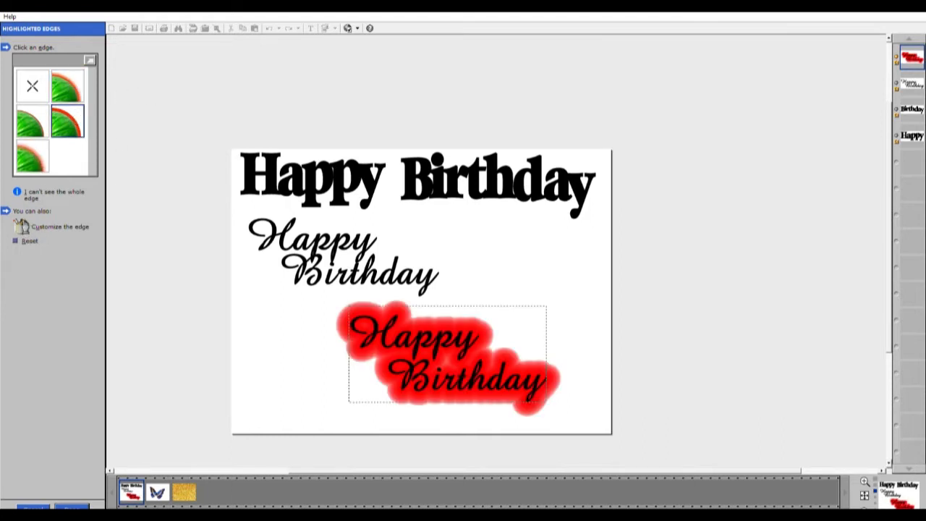
left_click(22, 226)
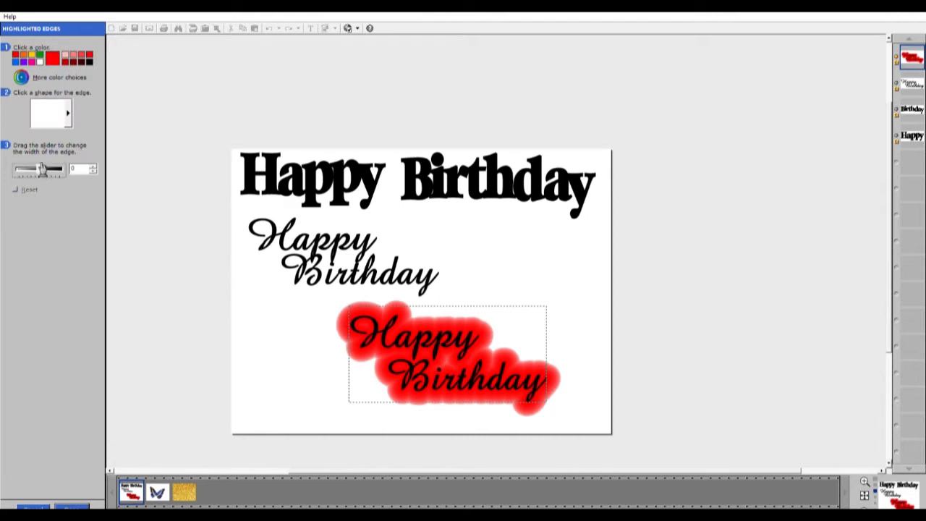
left_click_drag(42, 169, 29, 168)
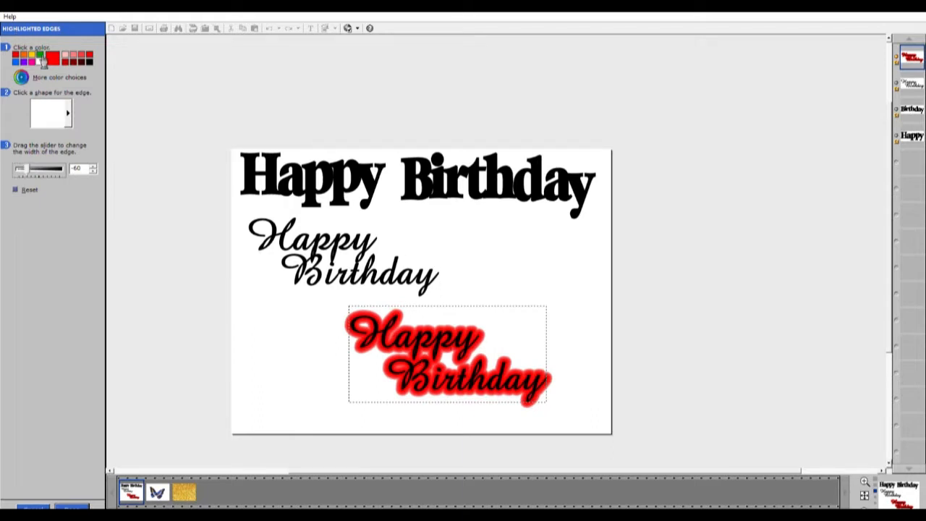
Recolour the highlighted edge with a custom pale yellow of 312, 42, 100 after trying white, and accept the edge.
left_click(42, 61)
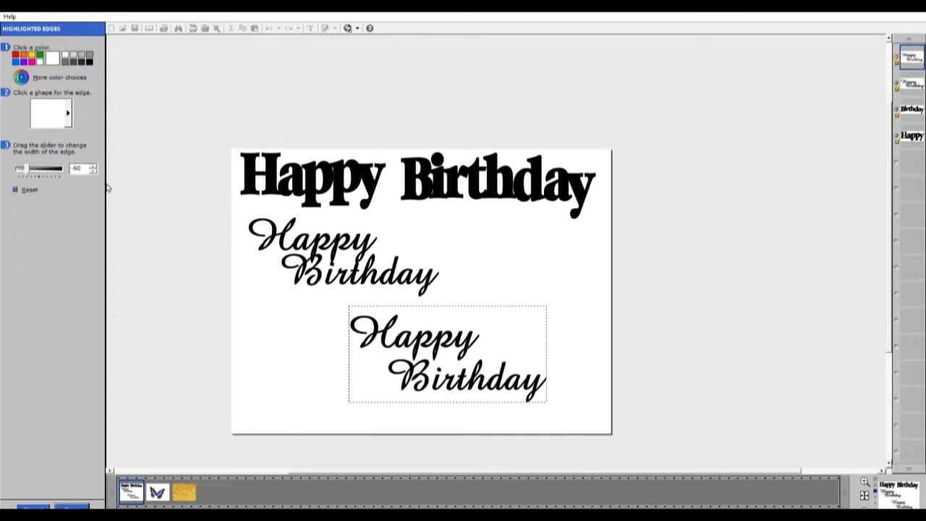
left_click(32, 55)
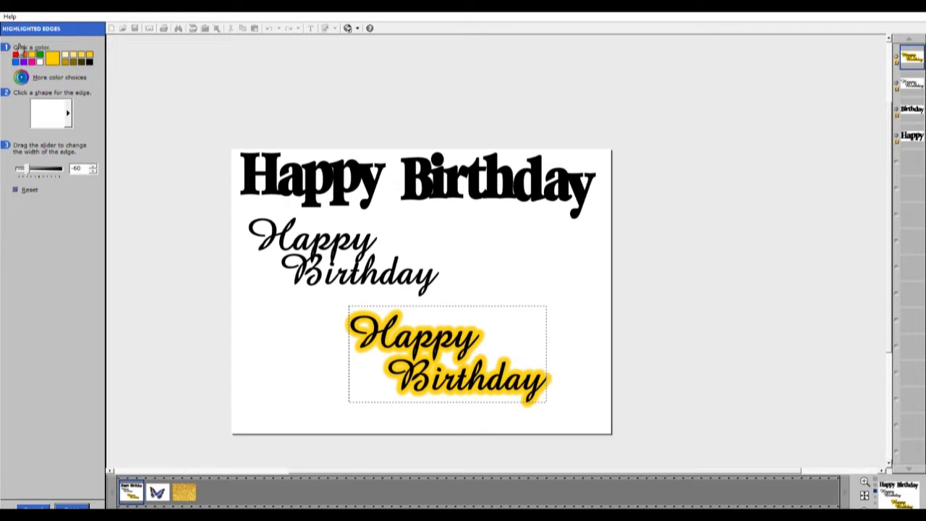
left_click(29, 75)
left_click_drag(70, 136, 50, 107)
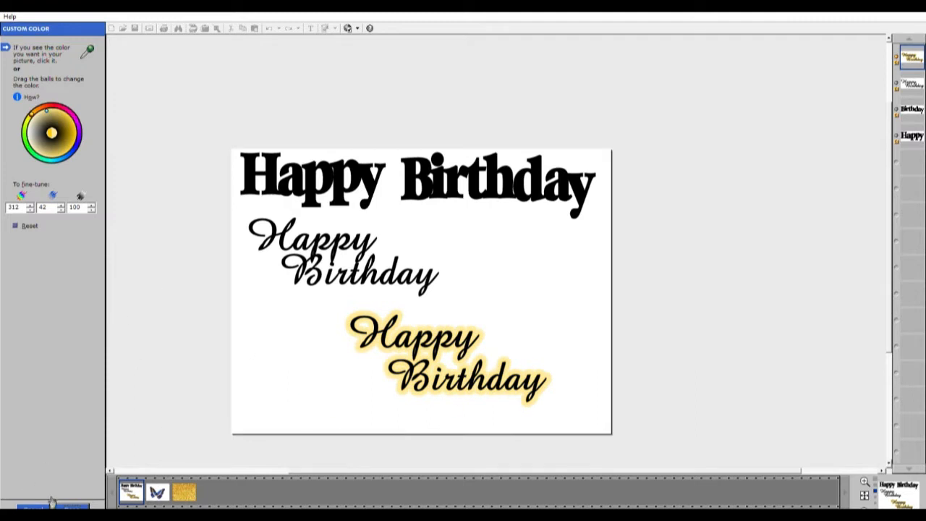
left_click(72, 504)
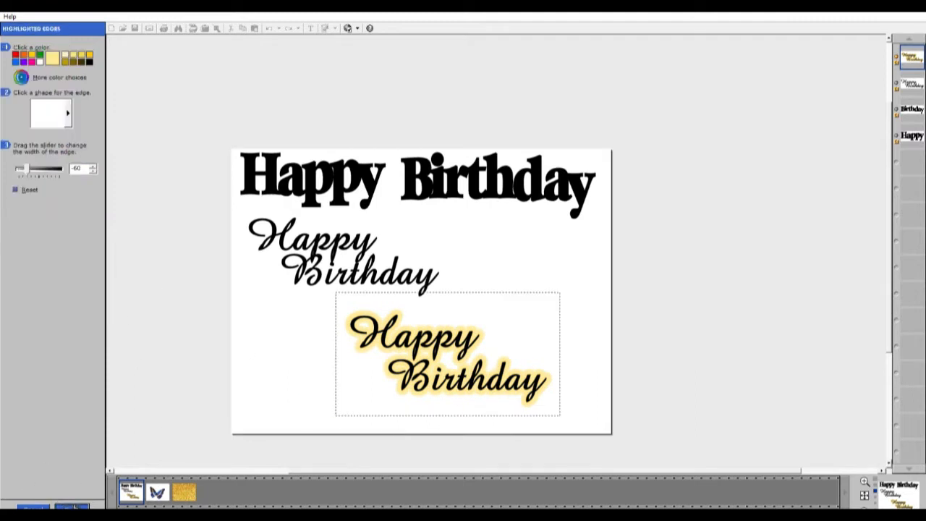
left_click(73, 505)
left_click(72, 504)
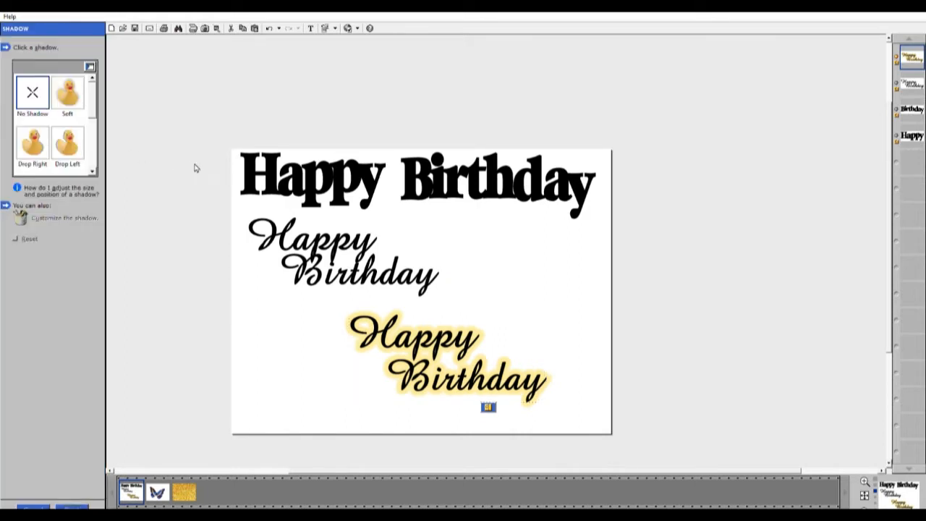
Add a Drop Left shadow to the yellow-edged script title, move the shadow slightly closer to the text and accept it.
left_click(72, 88)
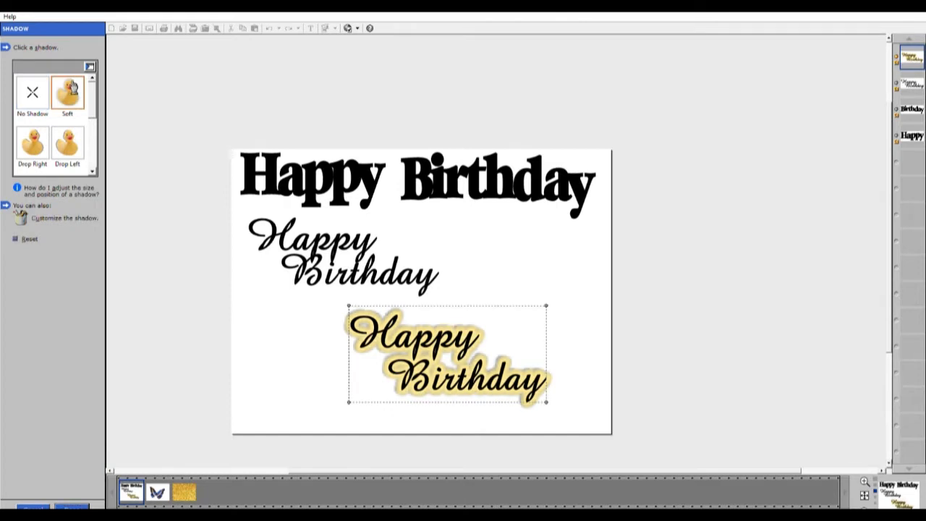
left_click(68, 140)
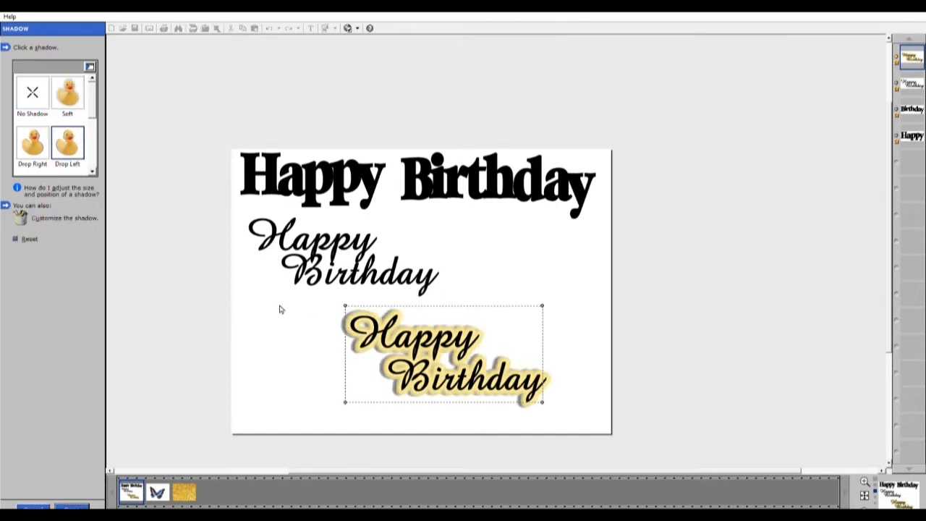
left_click_drag(445, 342, 447, 346)
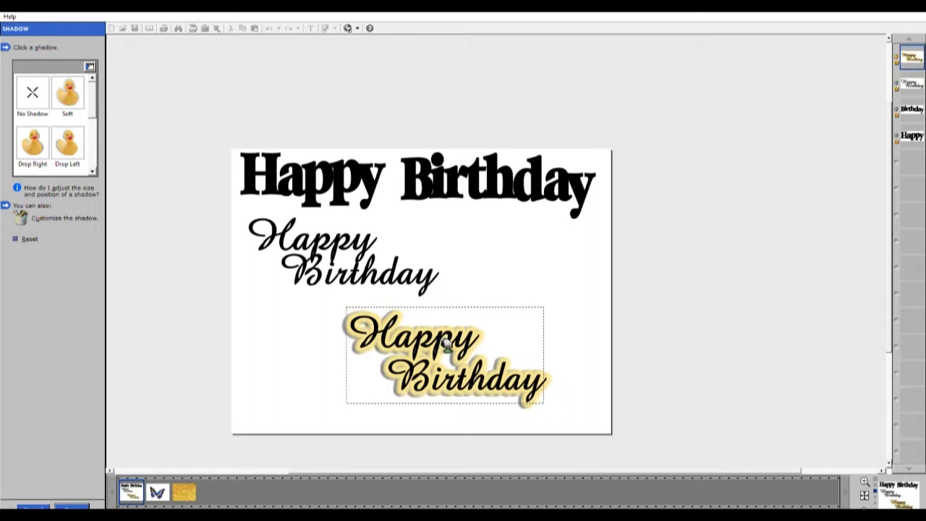
left_click(70, 504)
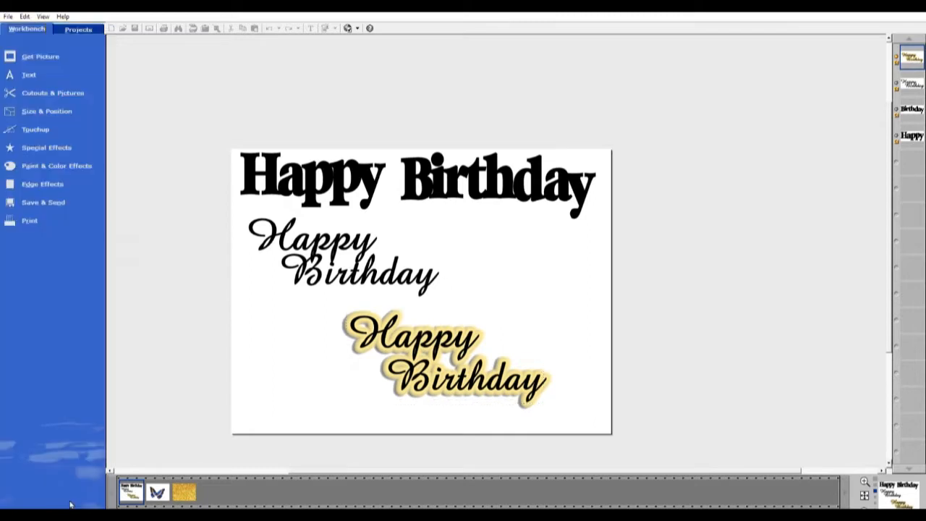
left_click(75, 90)
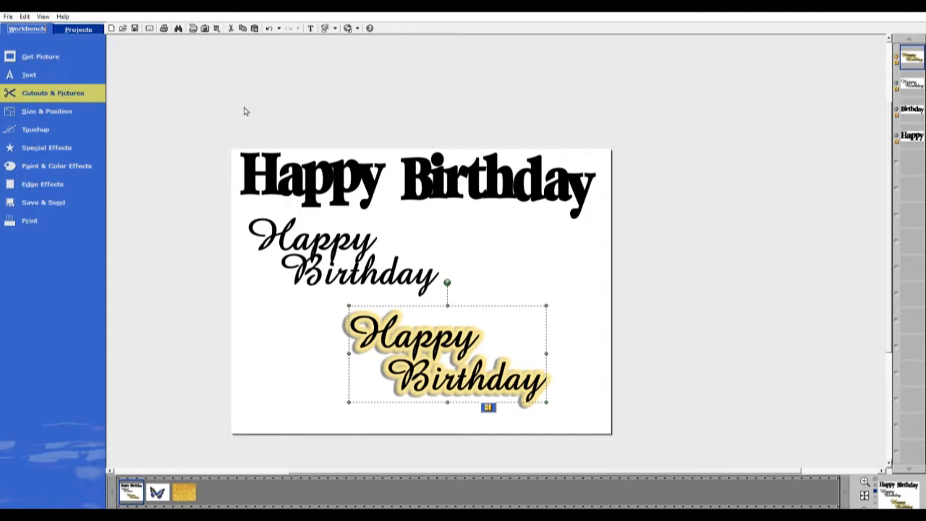
Add a tiny blue square at the yellow-edged script title, move it behind the title in the stack and group the two.
left_click_drag(317, 396, 388, 333)
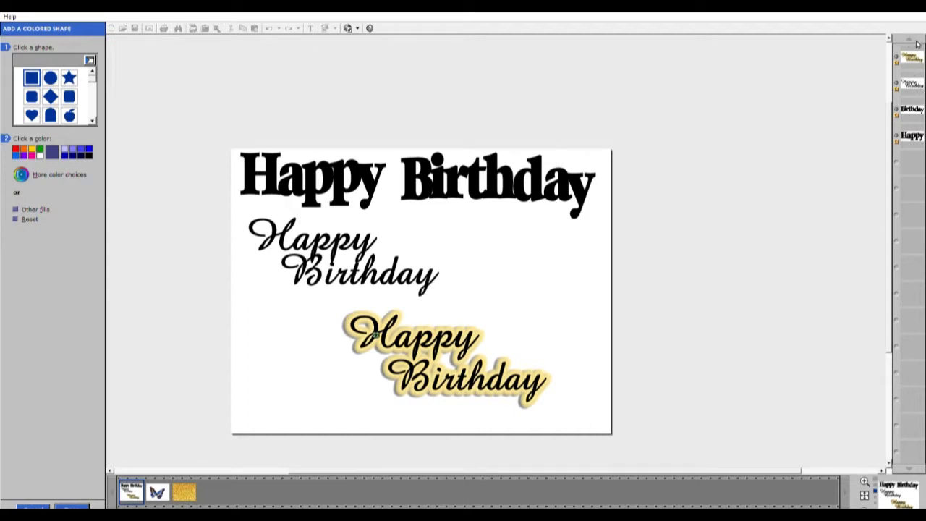
left_click(80, 506)
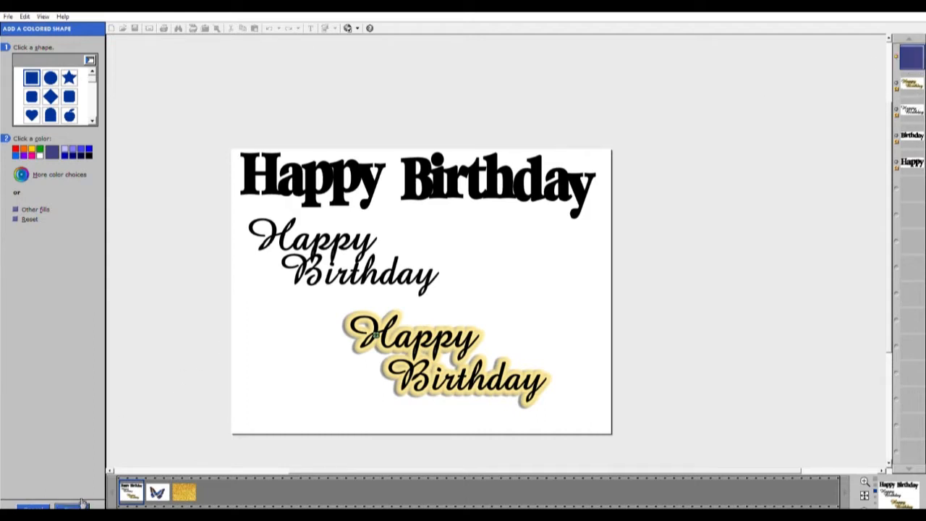
left_click_drag(914, 55, 913, 84)
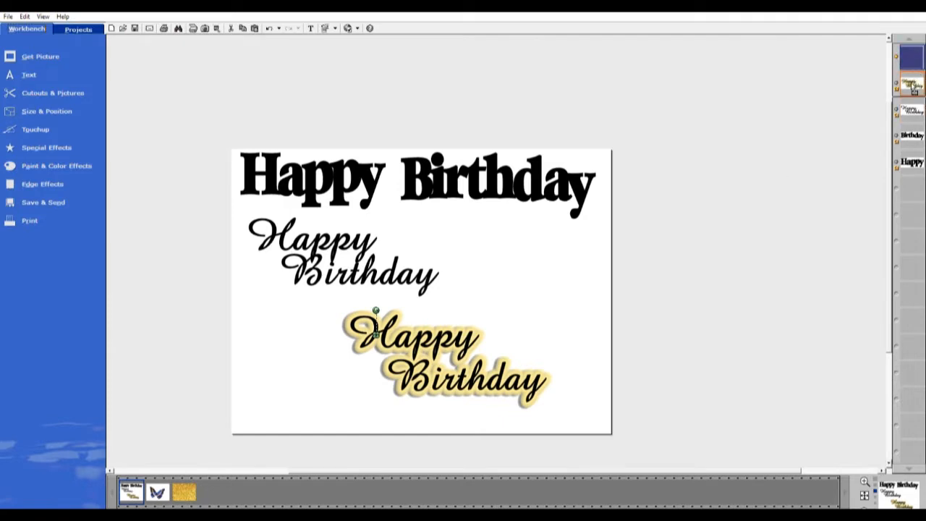
left_click_drag(307, 300, 630, 428)
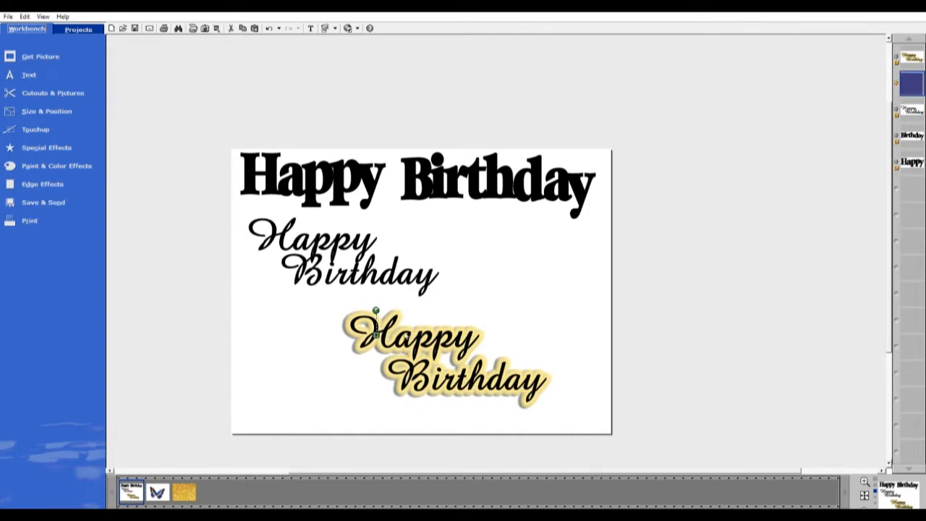
left_click(377, 321)
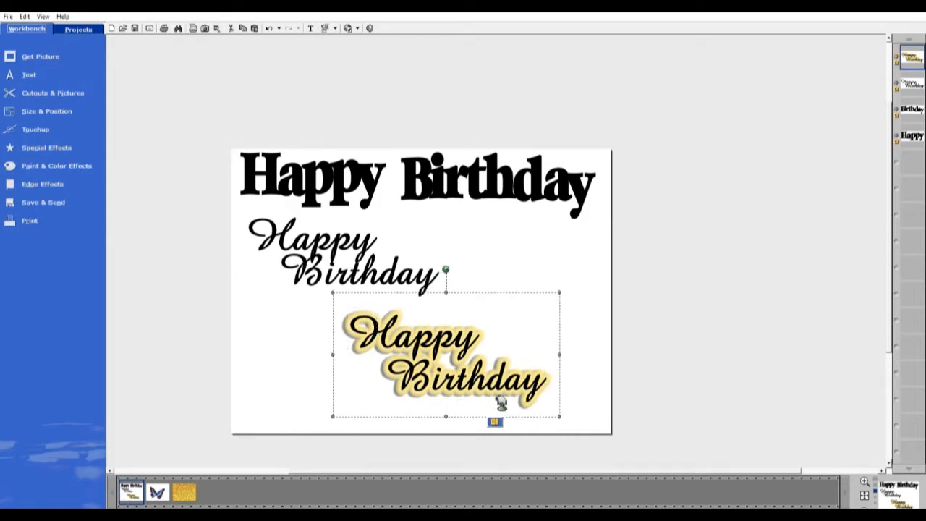
Shift the grouped yellow-edged title to the left, apply a Soft shadow to it and accept the shadow.
left_click_drag(452, 378, 382, 382)
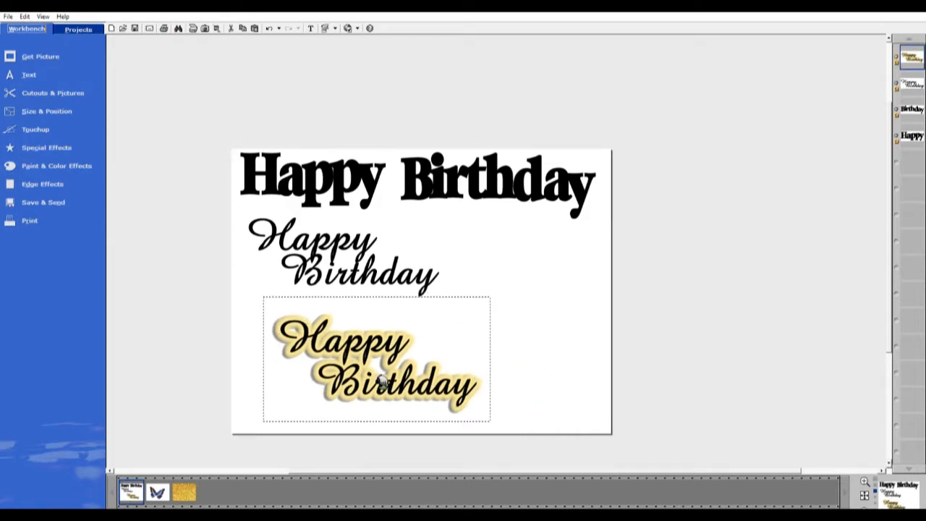
left_click(49, 147)
left_click(69, 88)
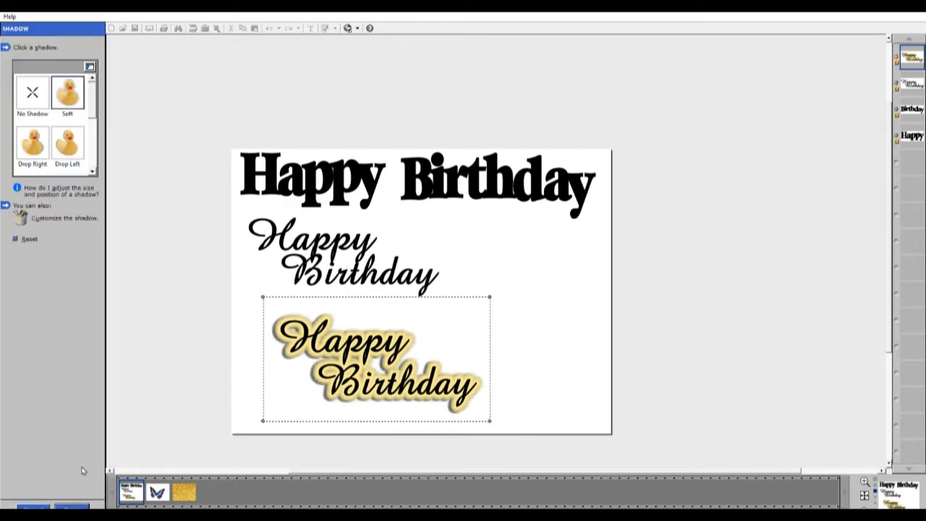
left_click(78, 506)
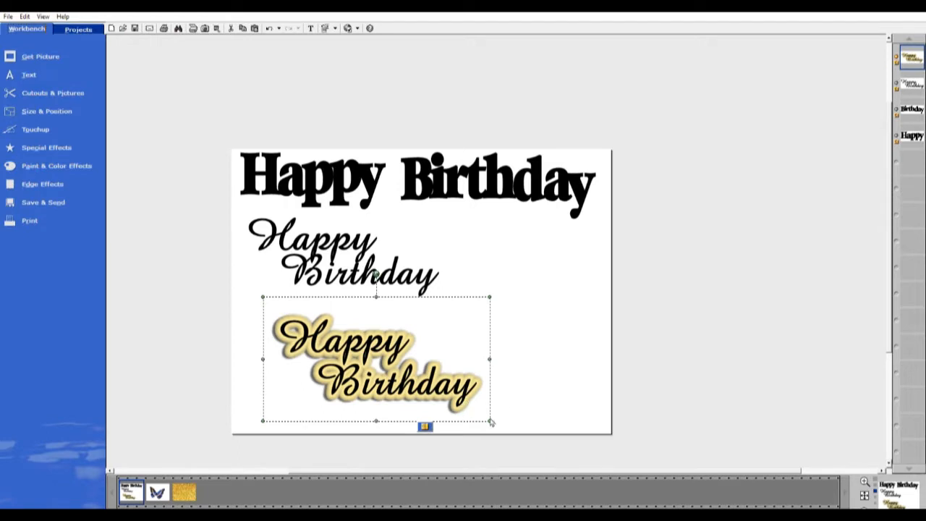
Resize the yellow-edged script title and place it to the right of the plain script title.
left_click_drag(490, 419, 558, 426)
left_click_drag(417, 425, 407, 409)
left_click(325, 340)
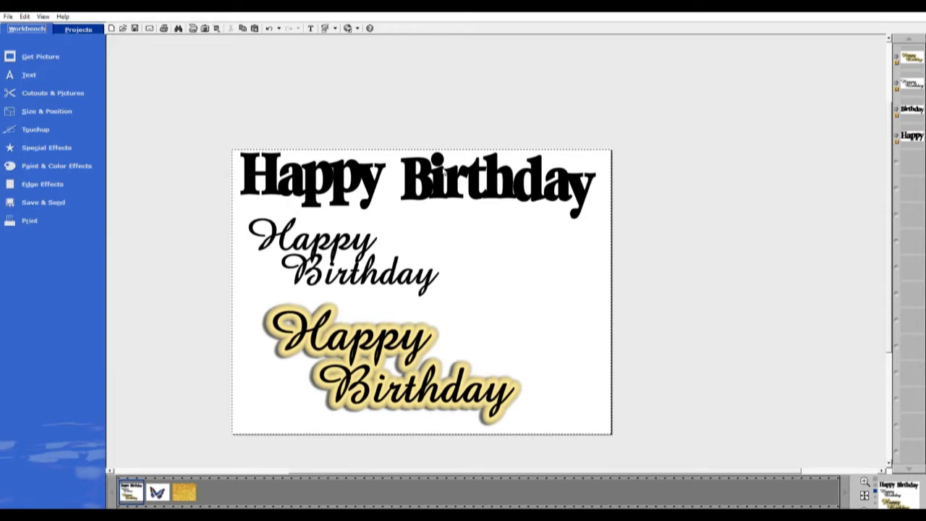
left_click(396, 392)
Paste a copy of the plain script title, move it below the other script titles and enlarge it.
key("ctrl+v")
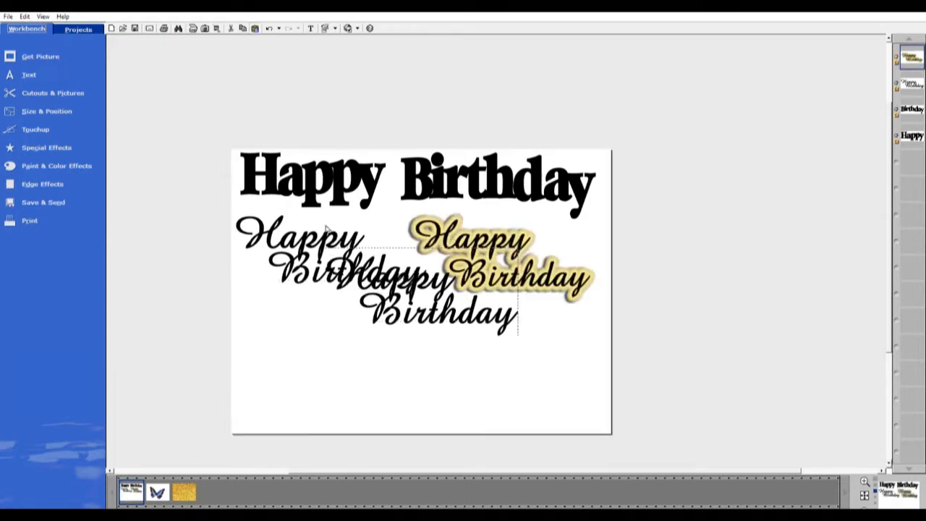
left_click_drag(411, 329, 359, 385)
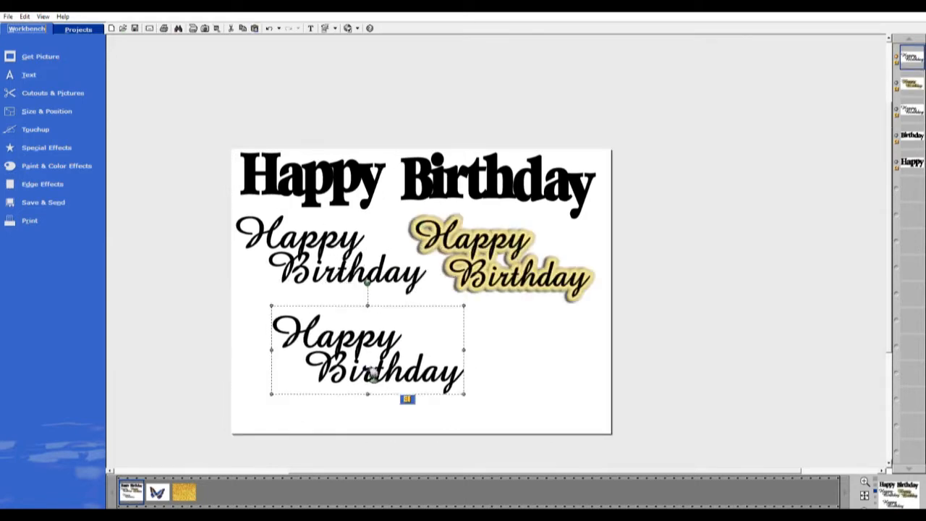
left_click_drag(465, 395, 527, 422)
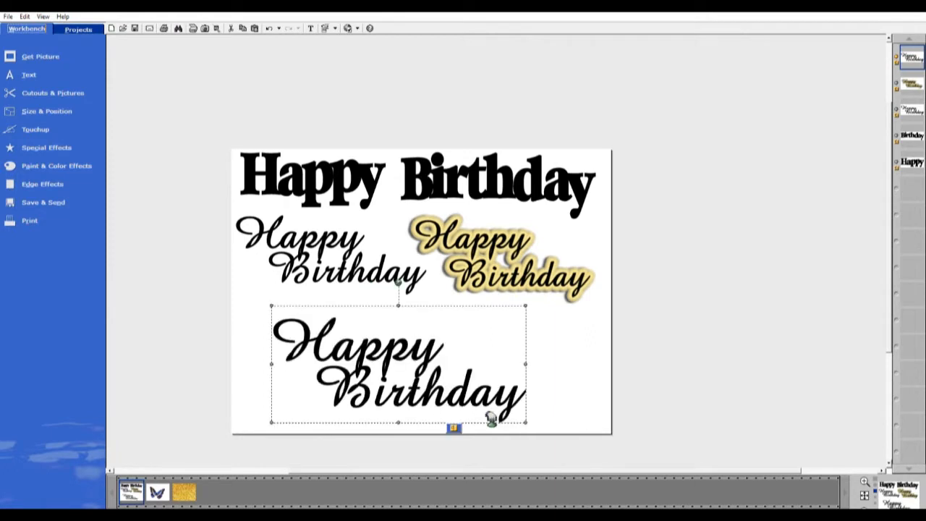
Ungroup the enlarged script copy, shift its "Happy" slightly up and left, and group the two words again.
left_click(671, 384)
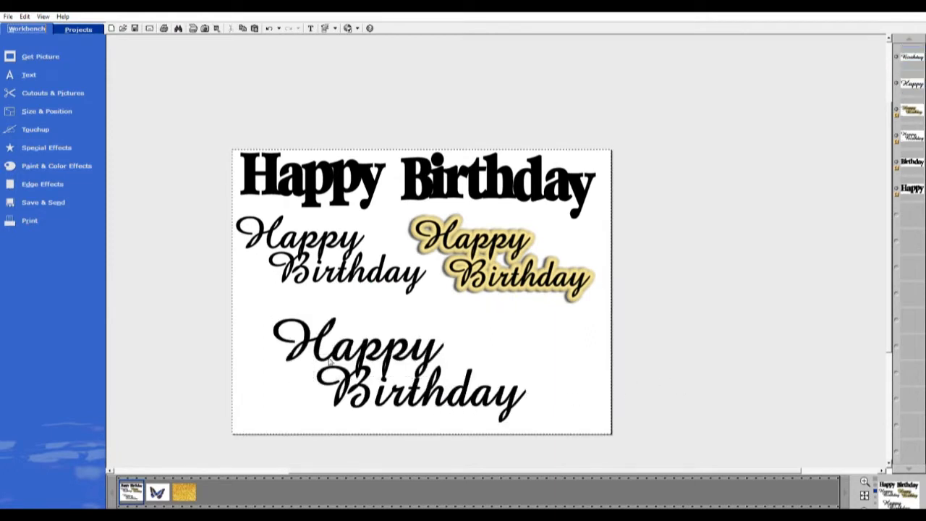
left_click_drag(373, 344, 369, 340)
left_click_drag(220, 286, 577, 443)
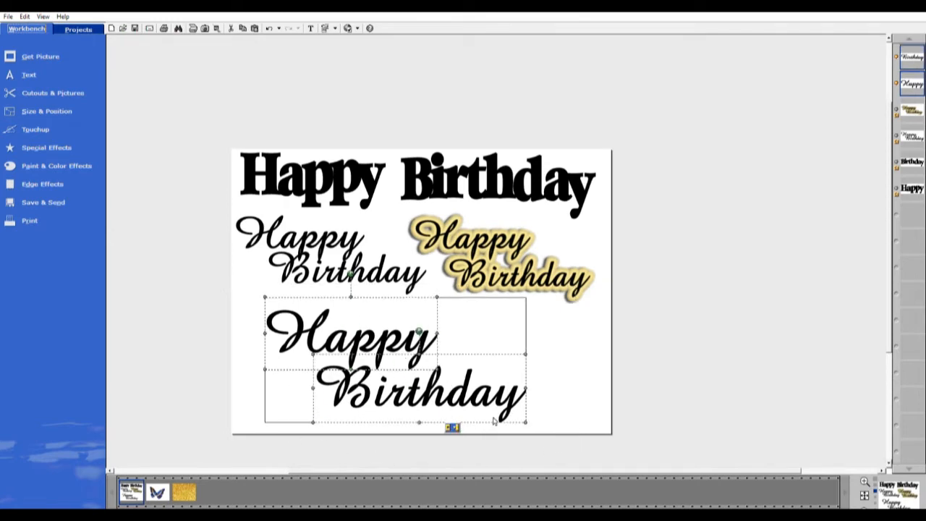
left_click(454, 426)
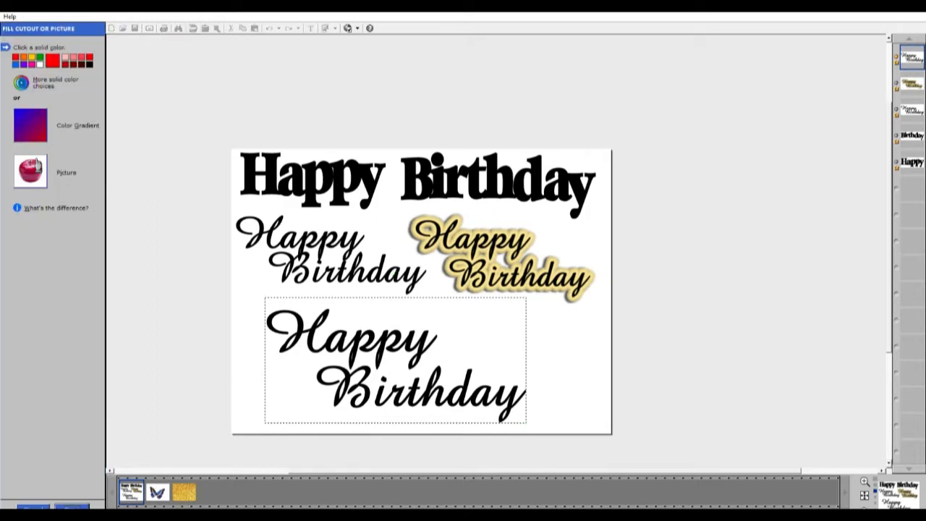
Fill the large script copy with the gold glitter picture, reduce the fill picture's height around the text and accept the fill.
left_click(34, 164)
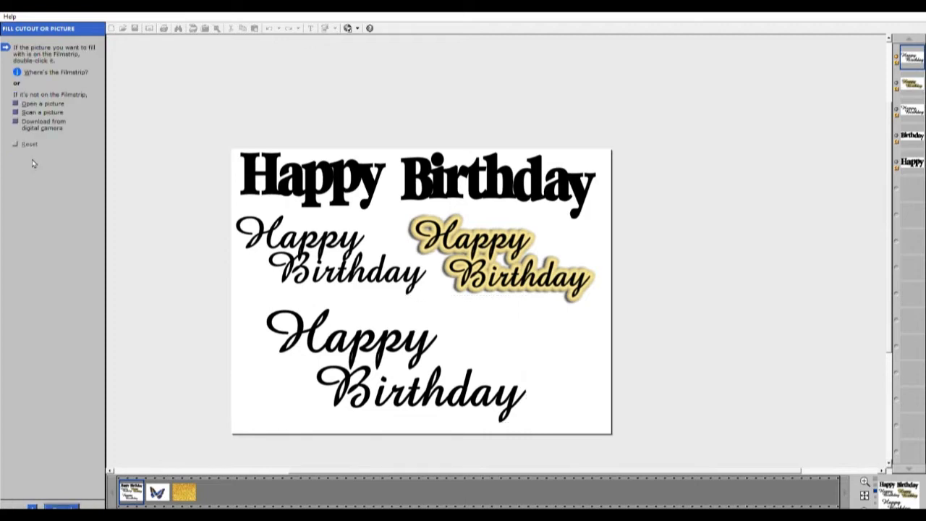
left_click_drag(183, 493, 355, 375)
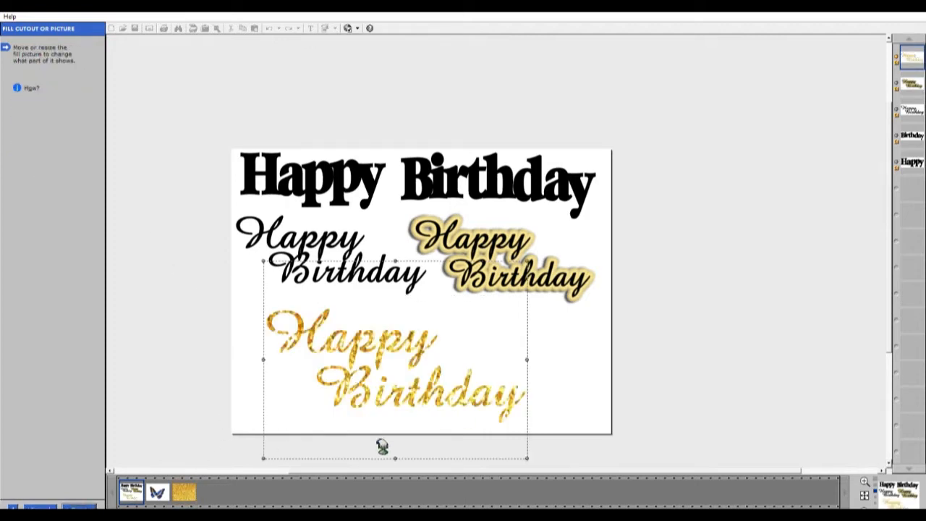
left_click_drag(397, 261, 400, 287)
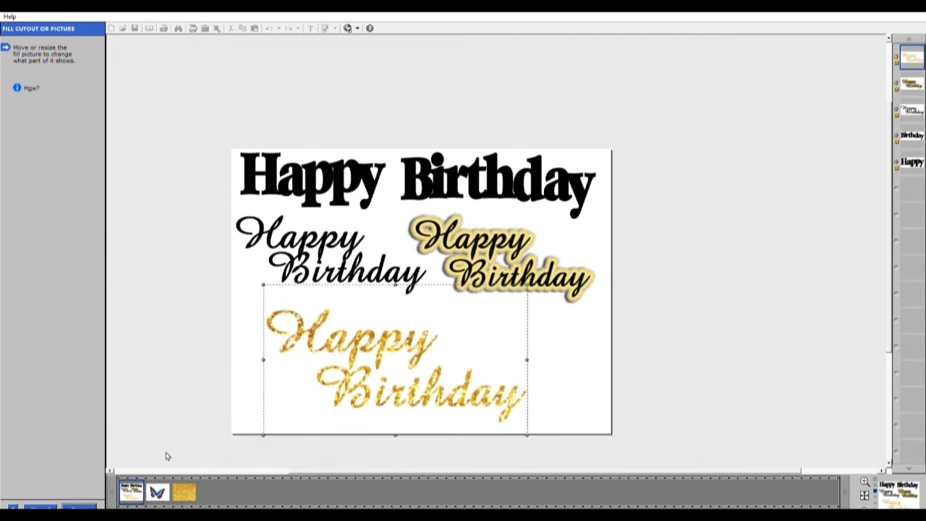
left_click(81, 506)
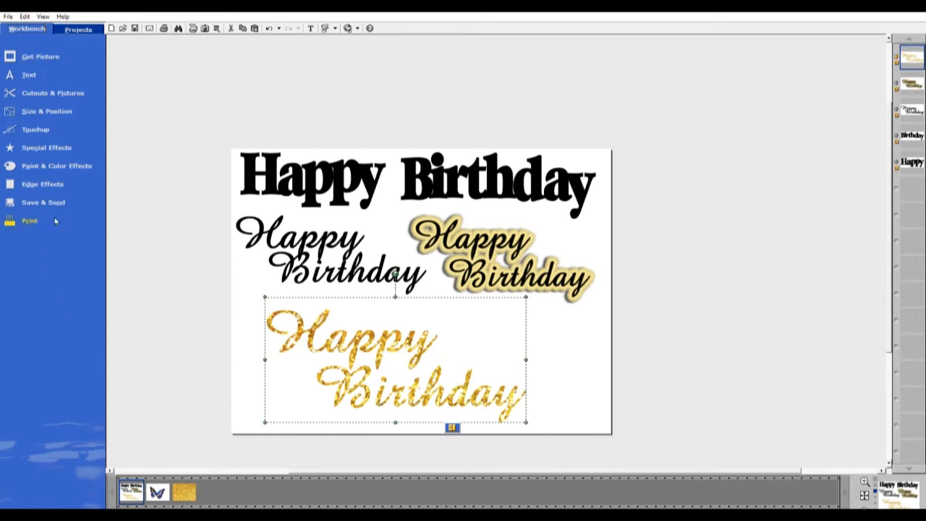
Apply the strong highlighted edge to the gold title, colour it black, set its width to -35 and accept the edge.
left_click(42, 181)
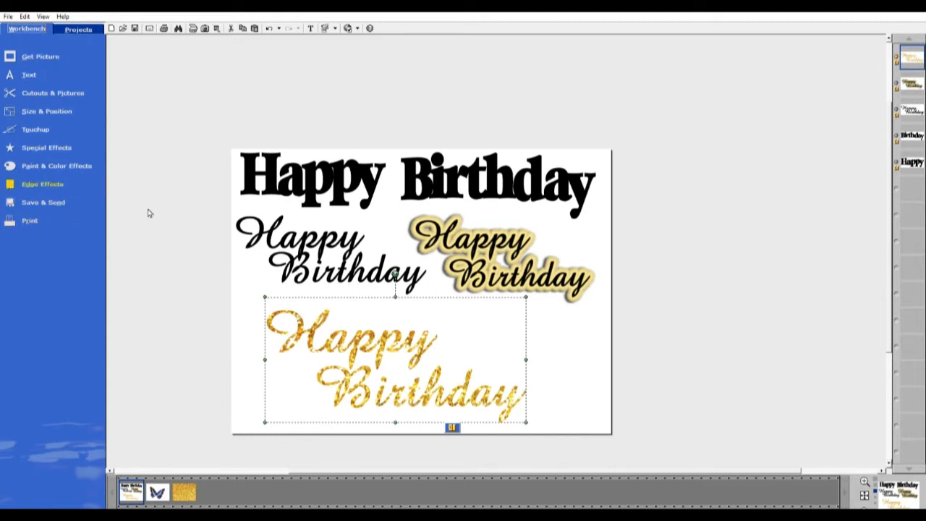
left_click(70, 118)
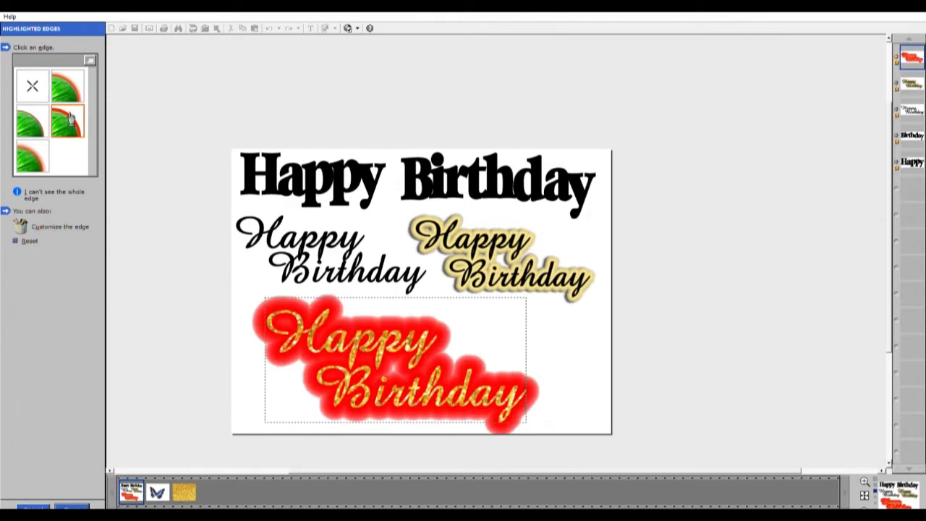
left_click(22, 226)
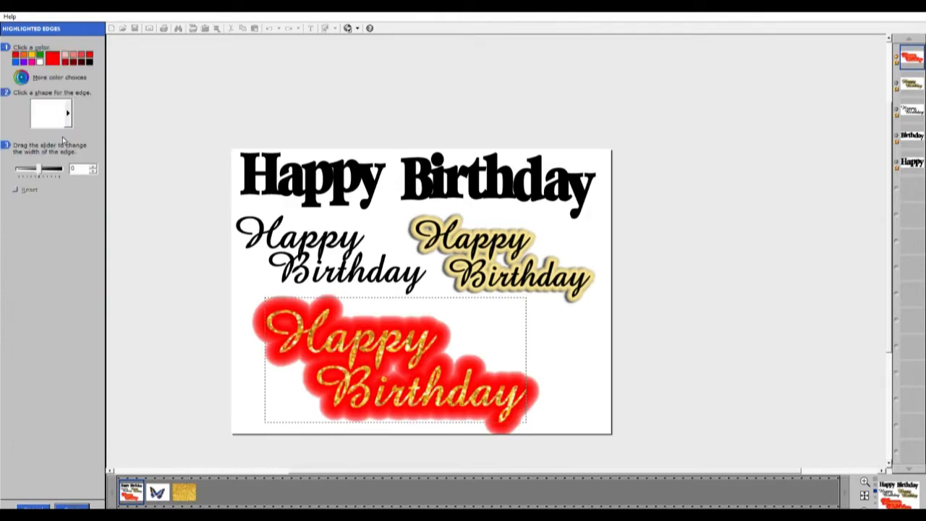
left_click(90, 61)
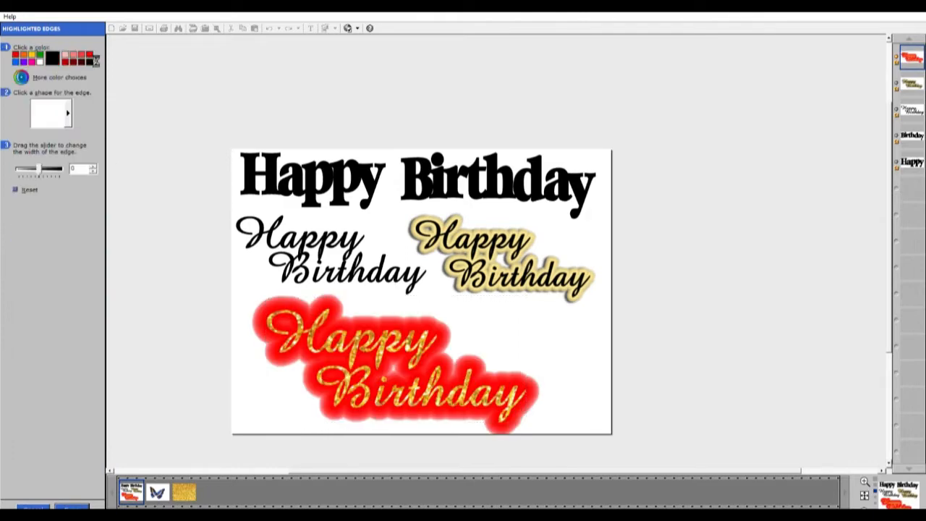
left_click_drag(42, 167, 33, 171)
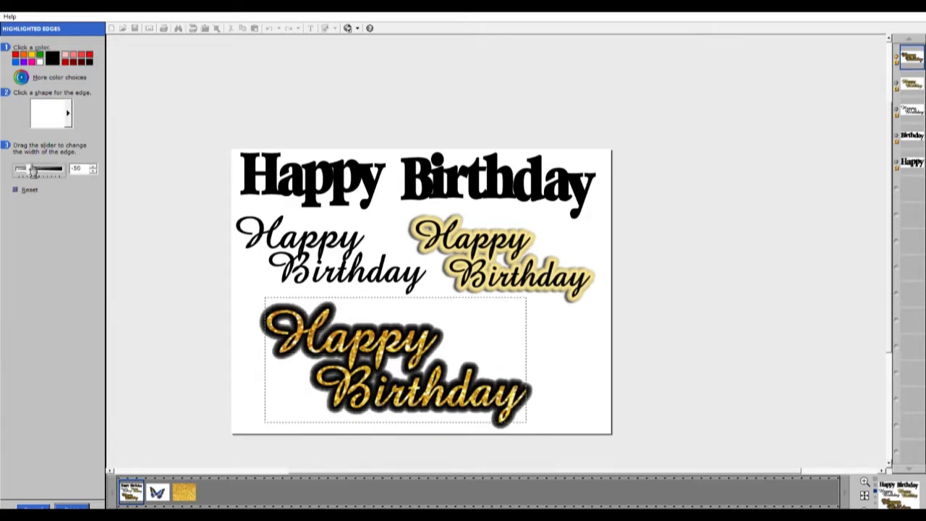
left_click_drag(34, 166, 37, 166)
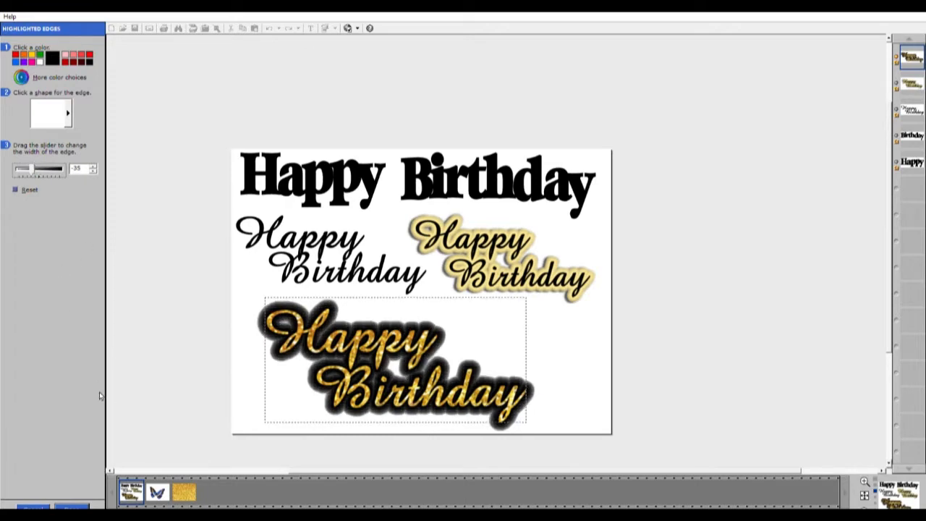
left_click(75, 505)
left_click(76, 505)
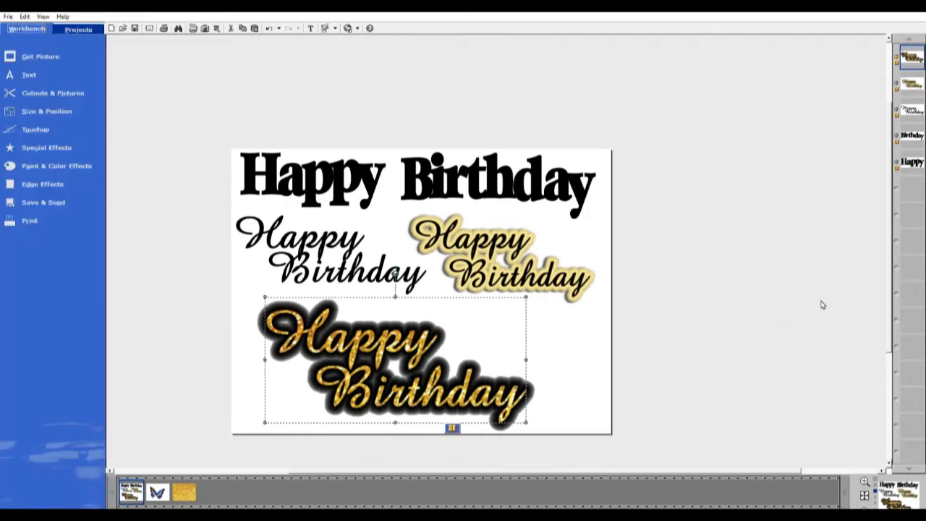
Shrink the black-edged gold title and place it in the lower left area of the page.
left_click(530, 429)
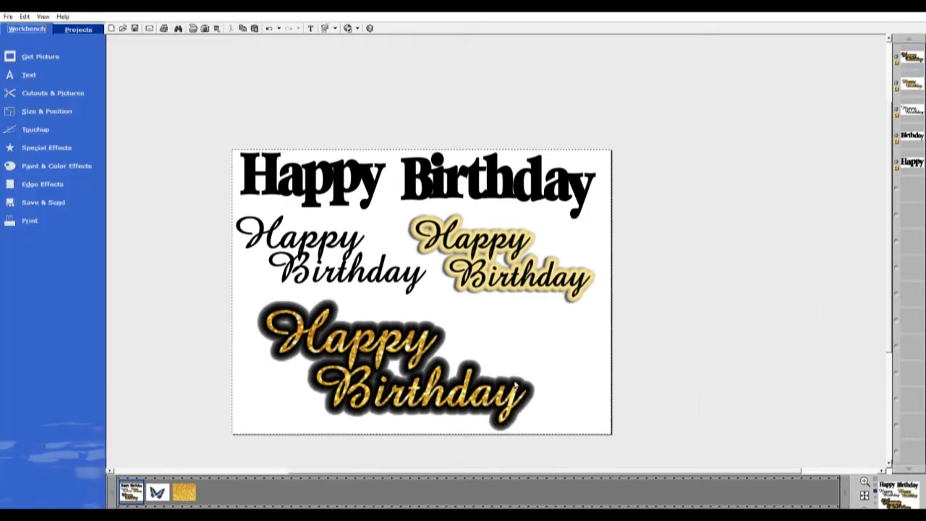
left_click(515, 385)
left_click(537, 415)
left_click(509, 403)
left_click_drag(532, 424, 470, 396)
left_click_drag(390, 361, 371, 391)
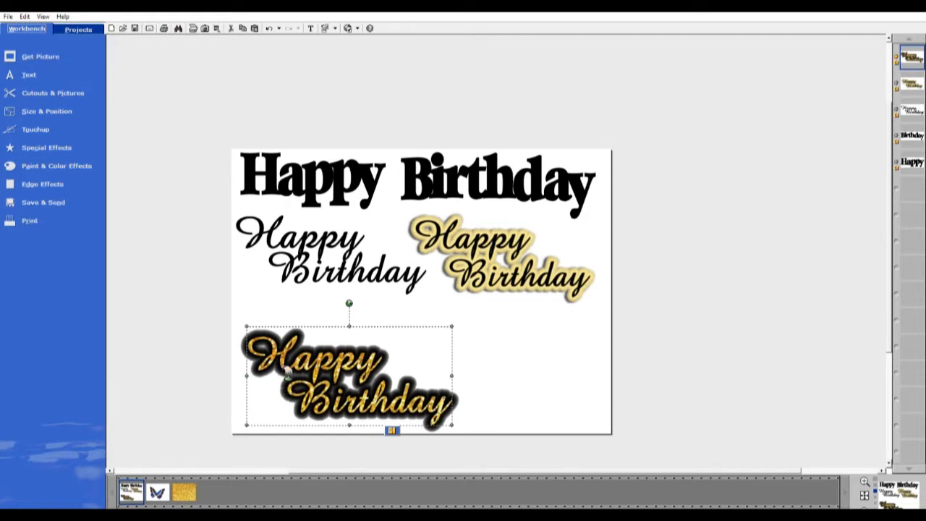
Move the plain script, the yellow-edged script and the two bold words further down the page.
left_click(437, 164)
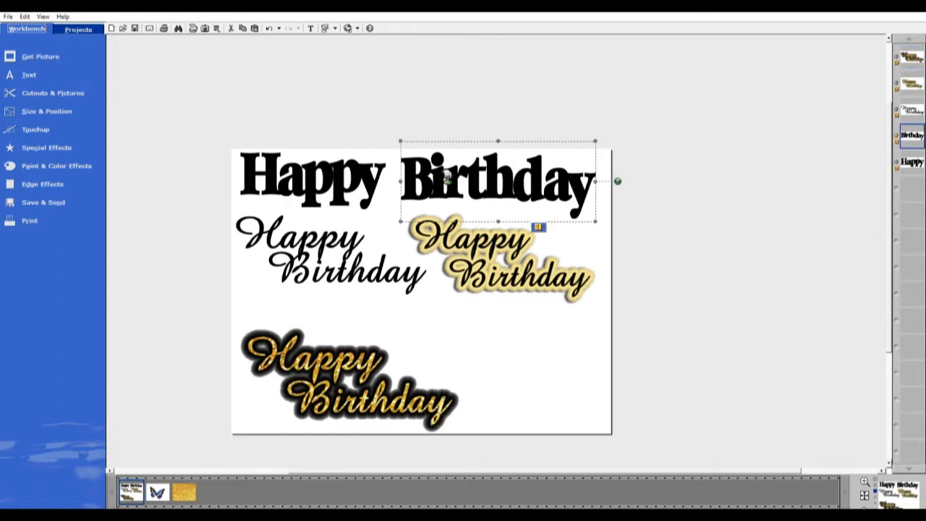
left_click_drag(367, 264, 371, 306)
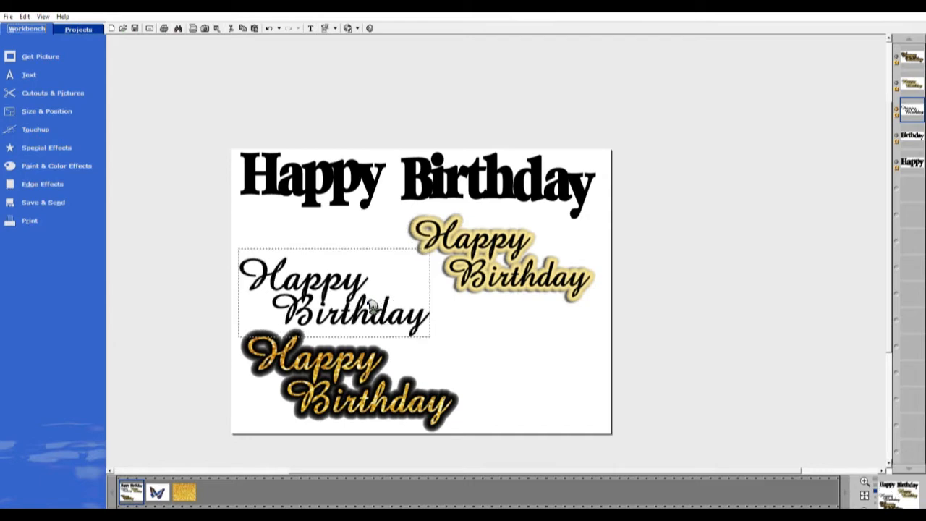
left_click_drag(524, 271, 528, 311)
left_click_drag(338, 180, 340, 192)
left_click(510, 177)
left_click_drag(508, 187, 496, 211)
left_click(355, 201)
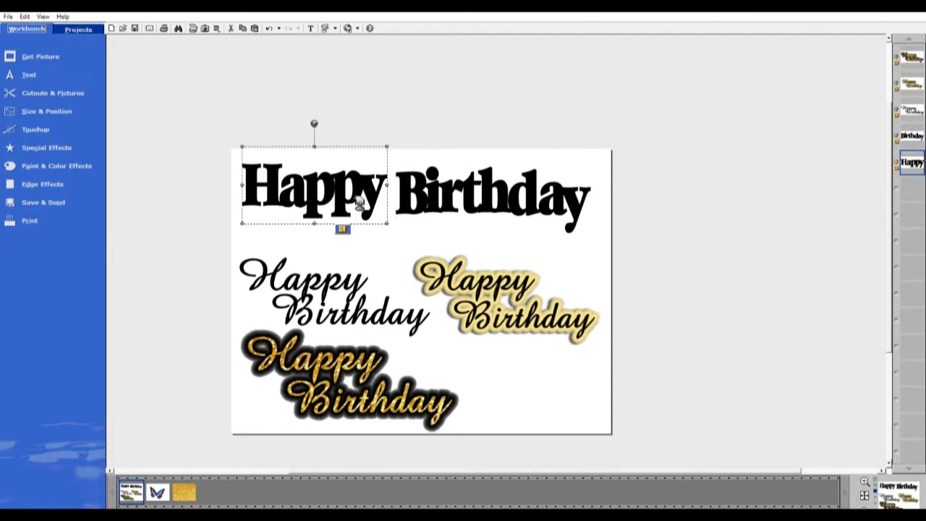
Shrink the three script titles together and move the gold title fully back onto the page.
left_click_drag(171, 241, 747, 449)
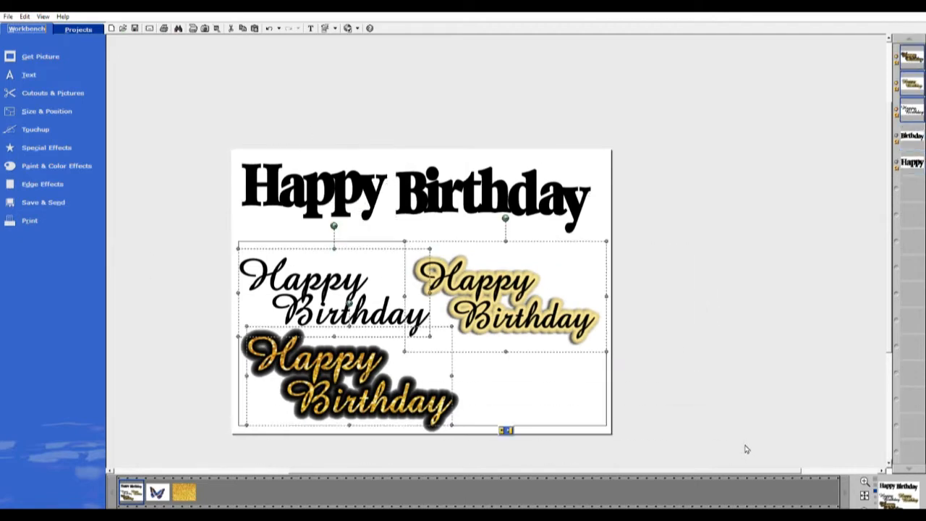
left_click_drag(608, 240, 583, 253)
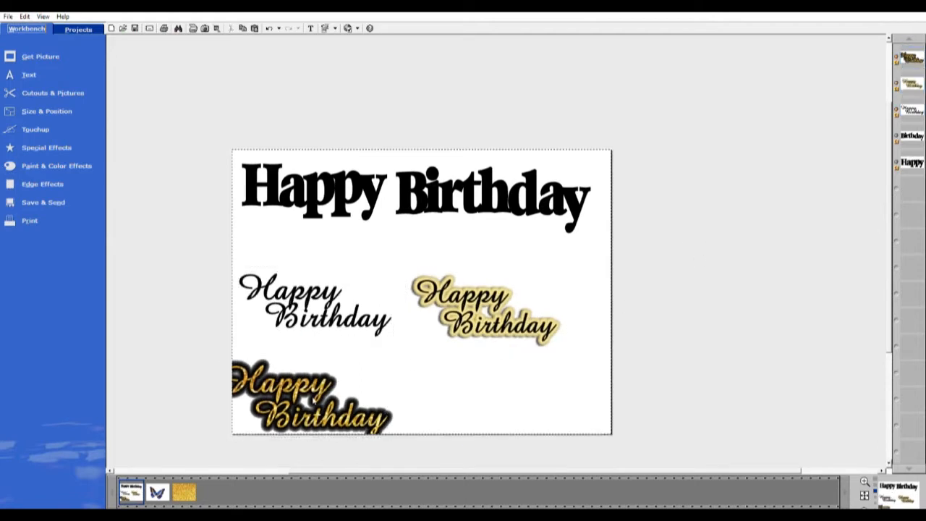
left_click(279, 385)
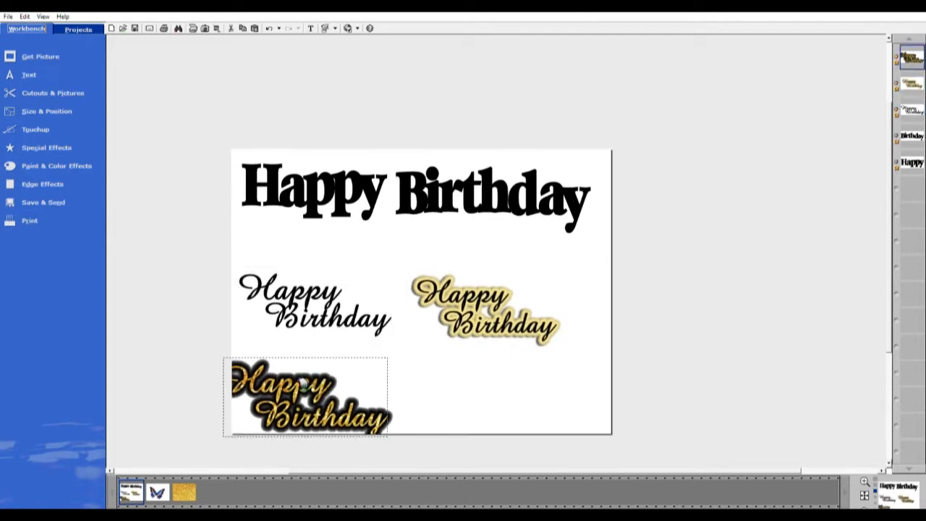
left_click_drag(307, 384, 337, 371)
left_click(470, 314)
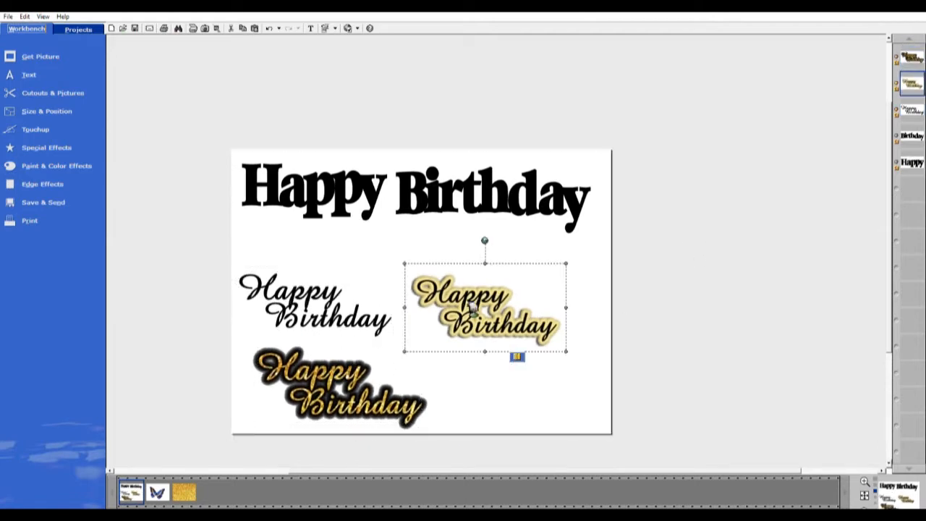
Move the yellow-edged script to the page's lower right and centre the plain script above the two edged titles.
left_click_drag(474, 298, 498, 378)
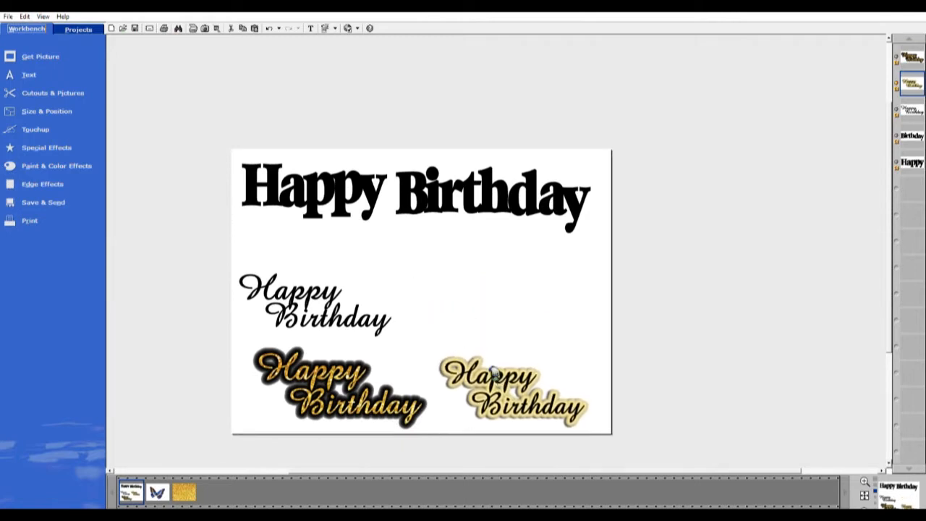
left_click(360, 311)
left_click_drag(320, 307, 396, 325)
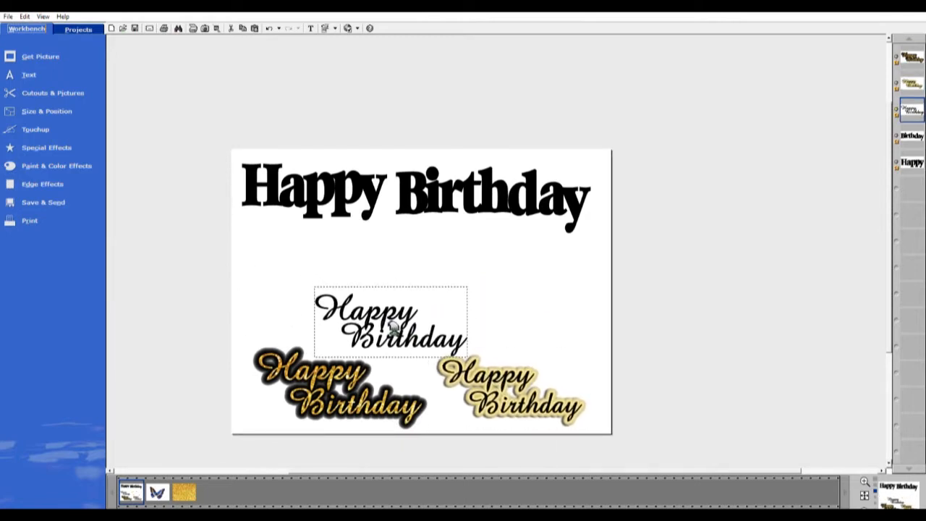
Stagger the bold title by lowering "Birthday" and bringing "Happy" in just above its left end.
left_click(455, 210)
left_click(454, 186)
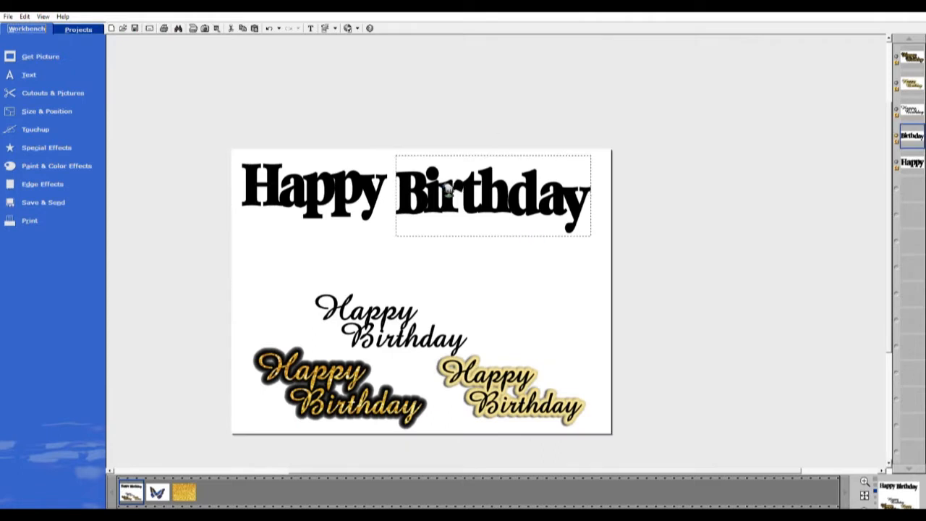
left_click_drag(454, 185, 437, 253)
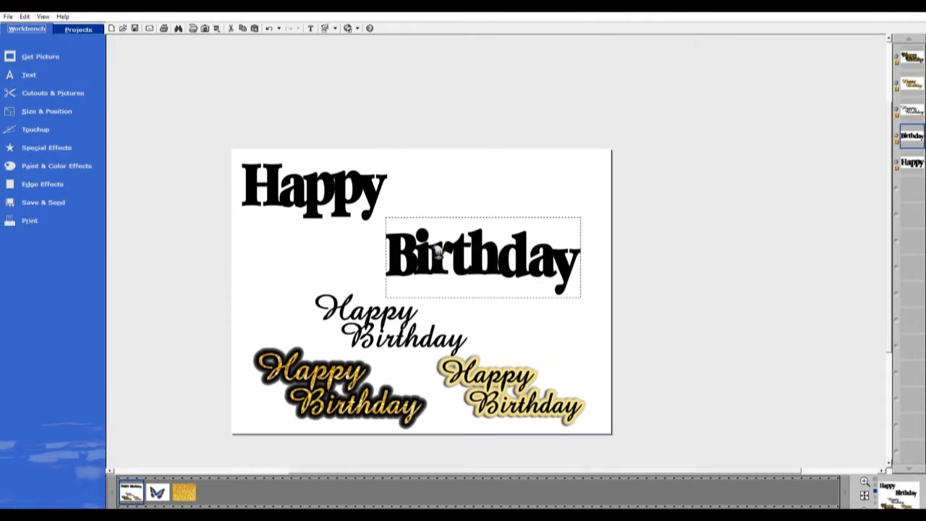
left_click(355, 186)
left_click_drag(347, 184, 399, 208)
left_click(760, 278)
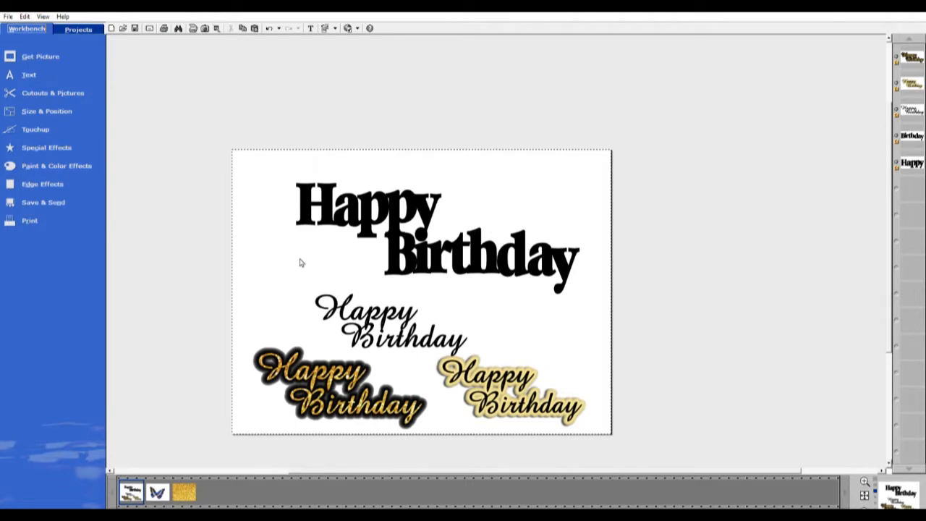
Cut out a small square at the top of the bold "h" and move the piece up to lengthen its stem.
left_click(76, 95)
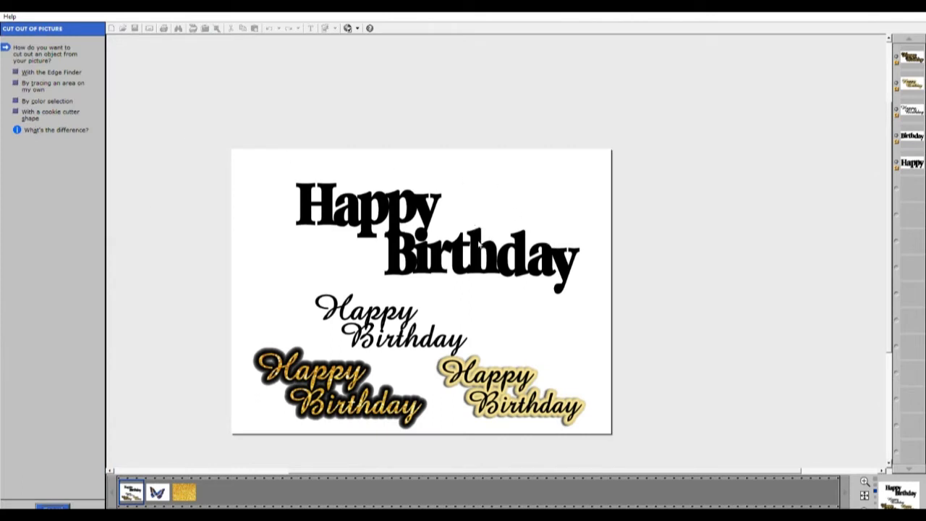
left_click(15, 112)
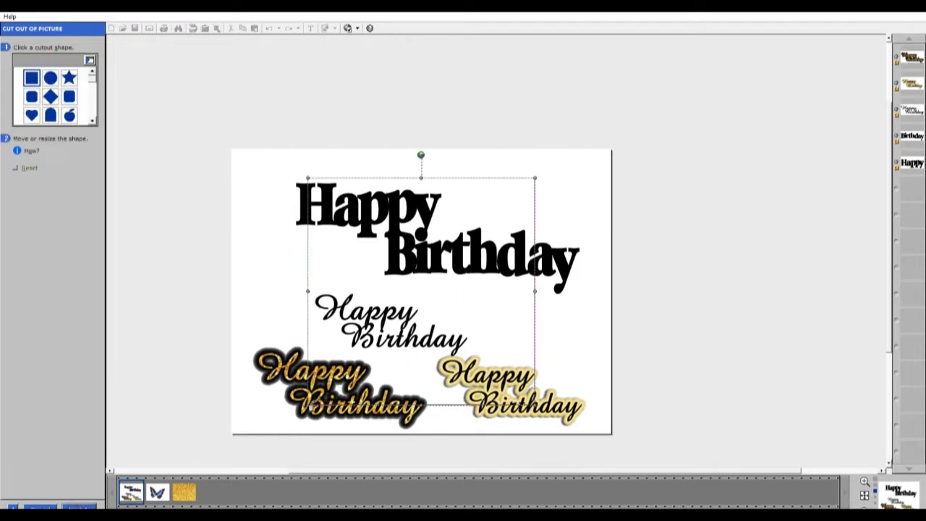
left_click_drag(311, 404, 475, 229)
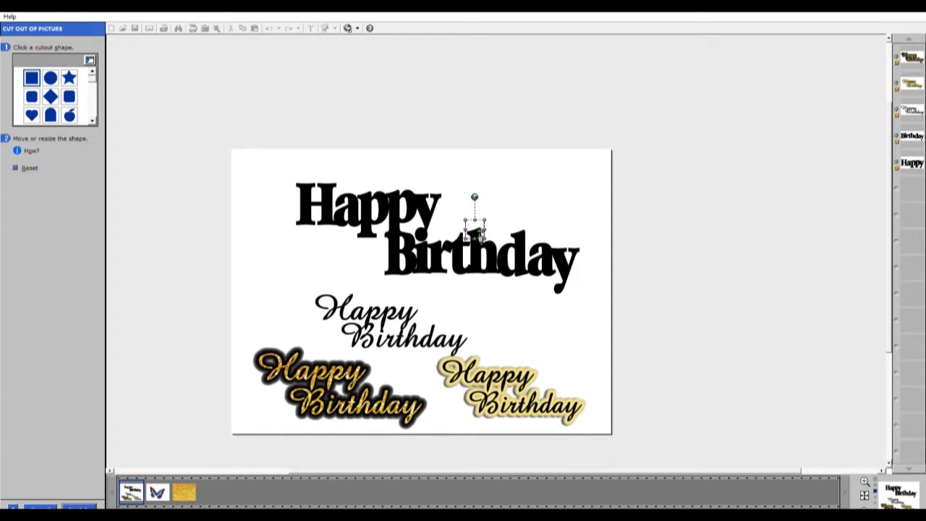
left_click_drag(476, 239, 475, 242)
left_click(79, 506)
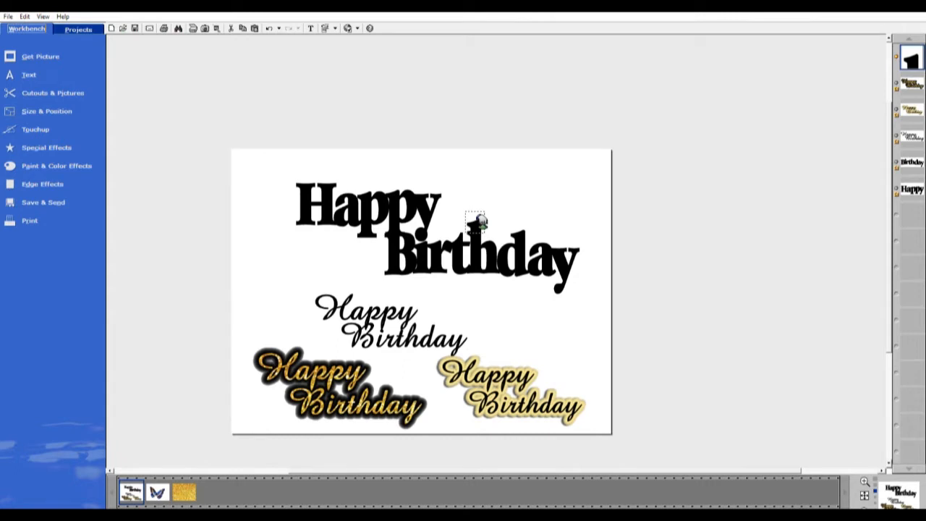
left_click_drag(482, 221, 482, 221)
left_click(698, 232)
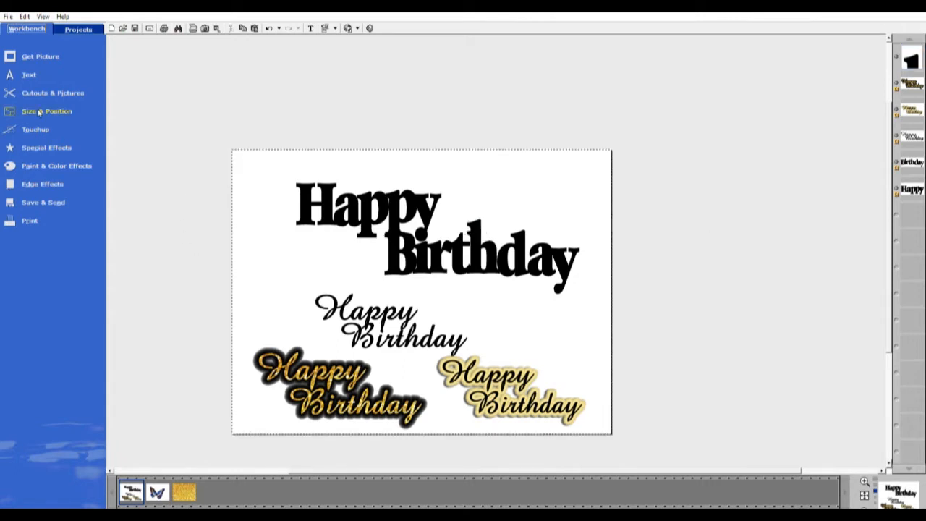
Add a white square shape and shrink it to a small patch above the bold "Birthday".
left_click(57, 87)
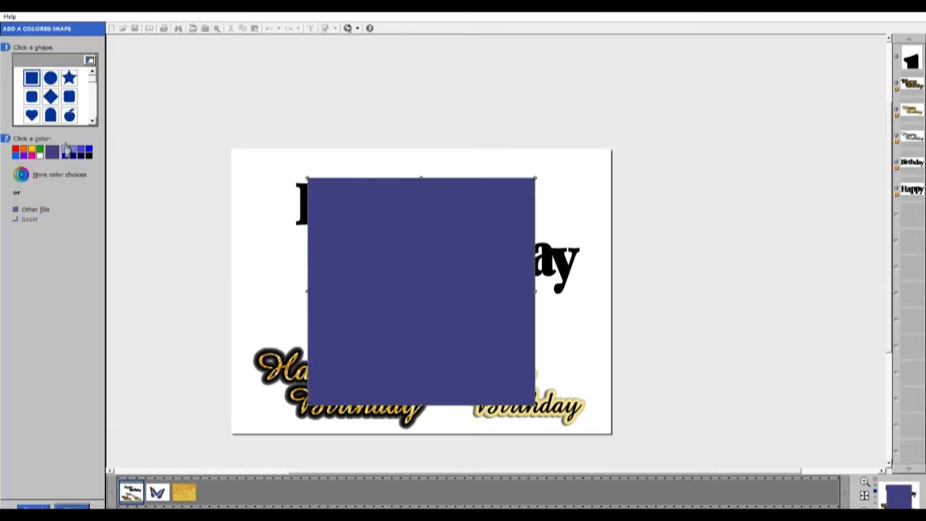
left_click(52, 152)
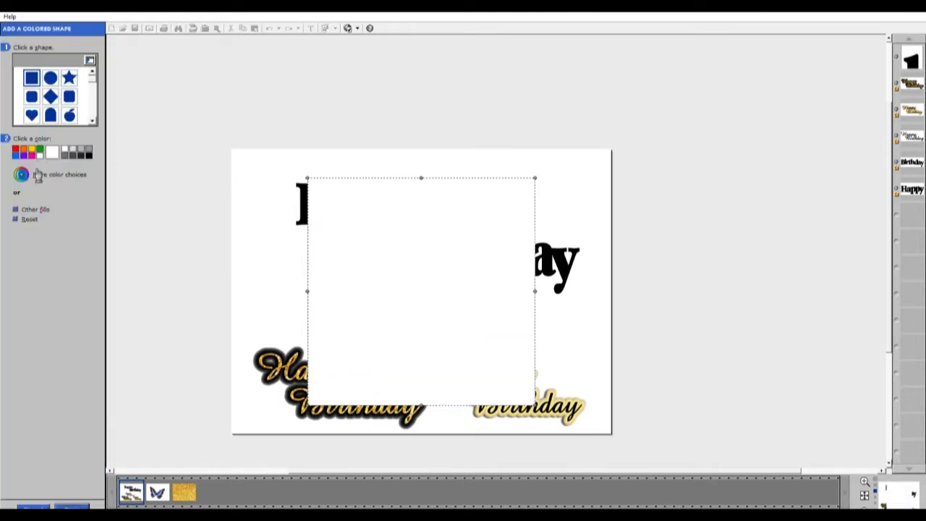
left_click(72, 505)
left_click_drag(322, 402, 515, 201)
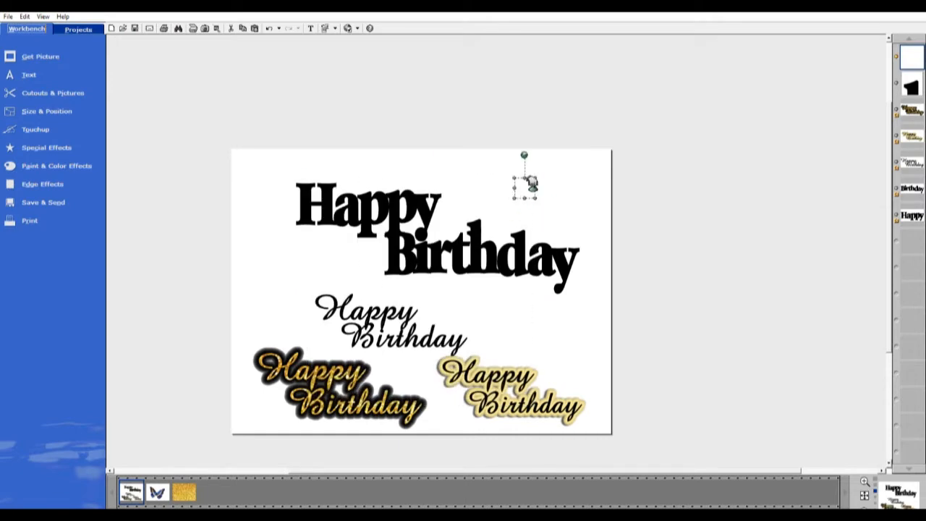
Send the white patch one layer behind the stem piece and fit it as a narrow strip over the "h"'s original serif.
left_click_drag(914, 52, 916, 88)
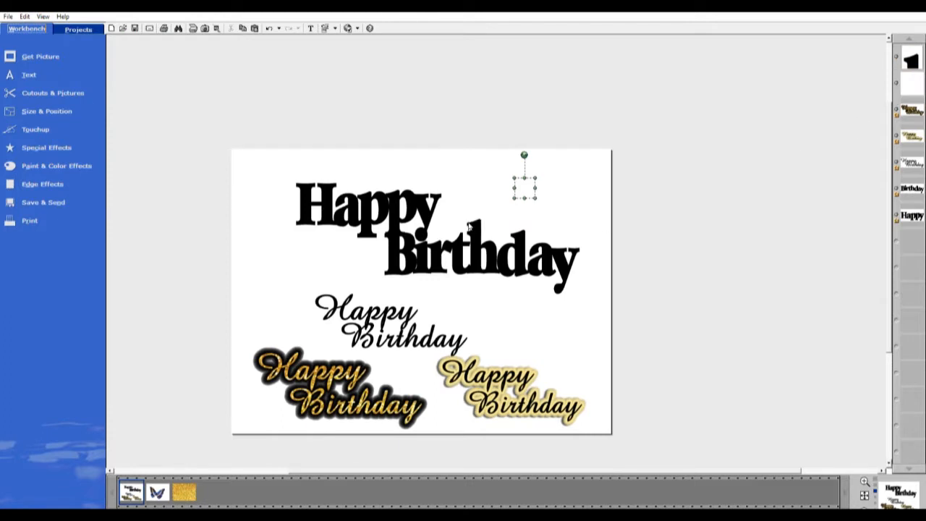
left_click_drag(527, 182, 471, 225)
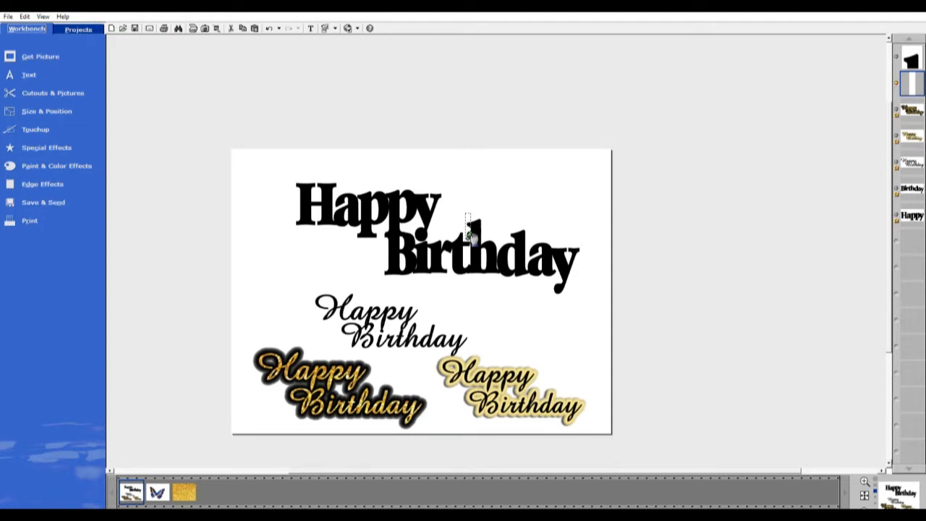
left_click(706, 206)
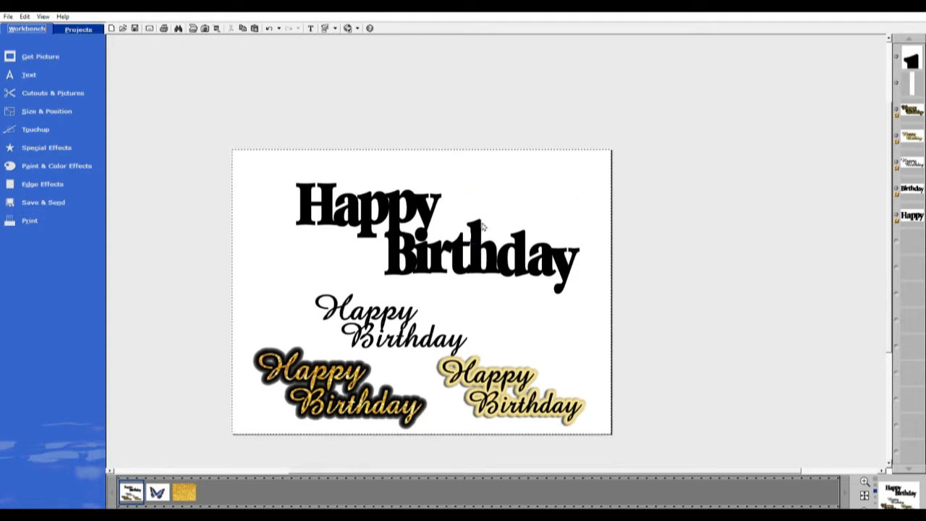
Raise the "h" stem piece slightly and realign the white strip over the leftover serif.
scroll(482, 225, "up", 2)
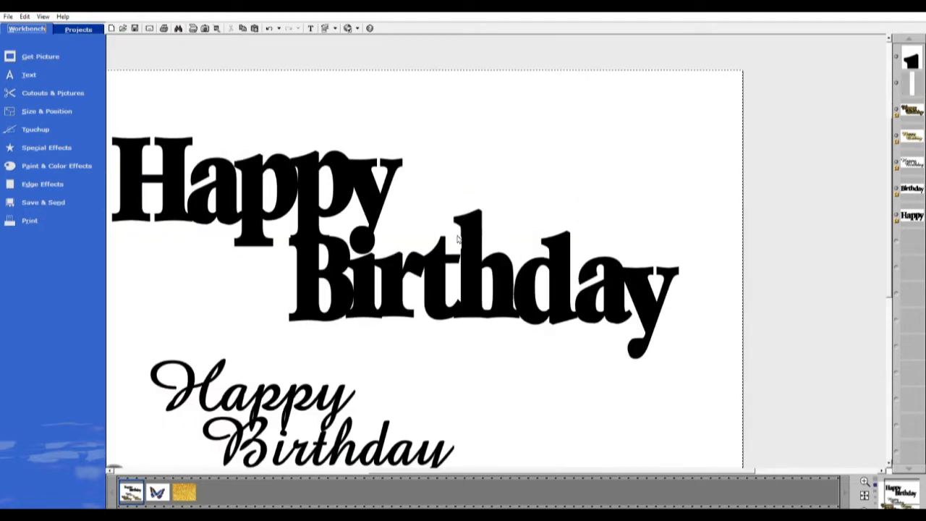
left_click(457, 238)
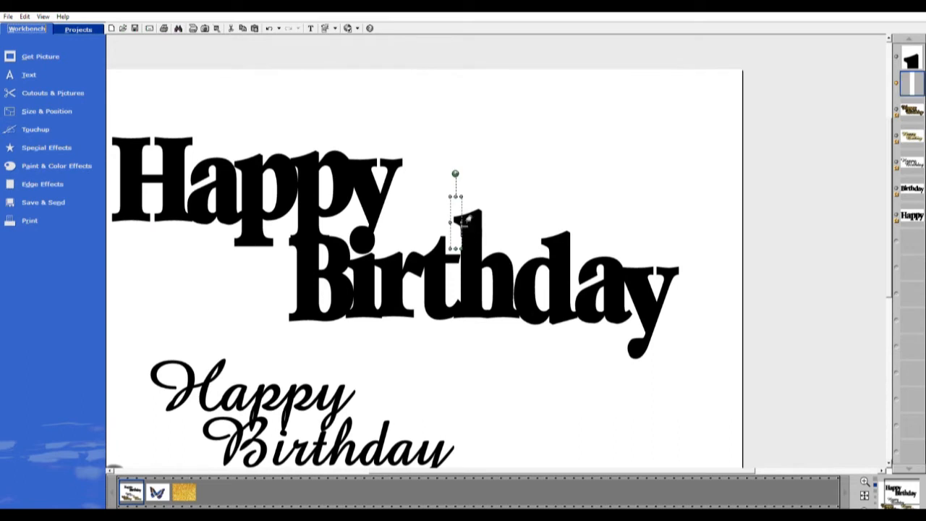
left_click_drag(462, 222, 478, 213)
left_click(507, 190)
left_click(472, 211)
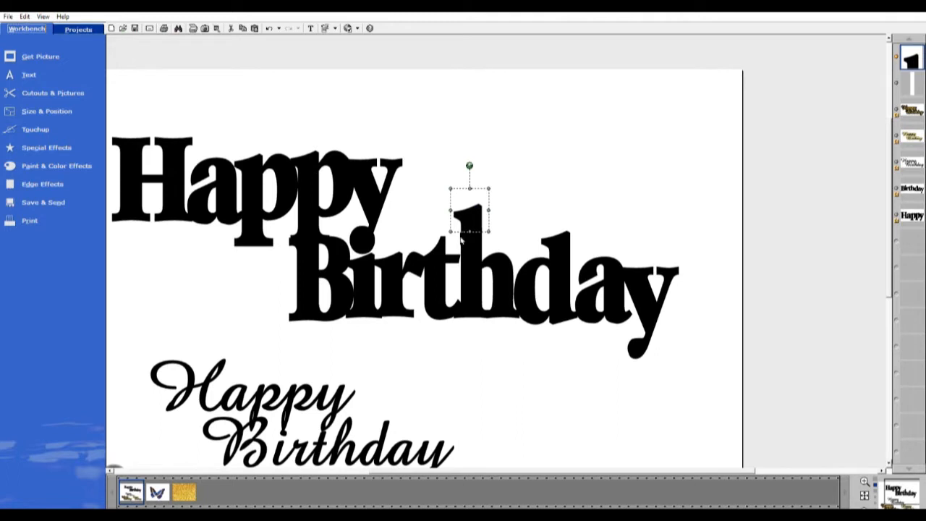
left_click(455, 231)
left_click_drag(456, 230, 459, 229)
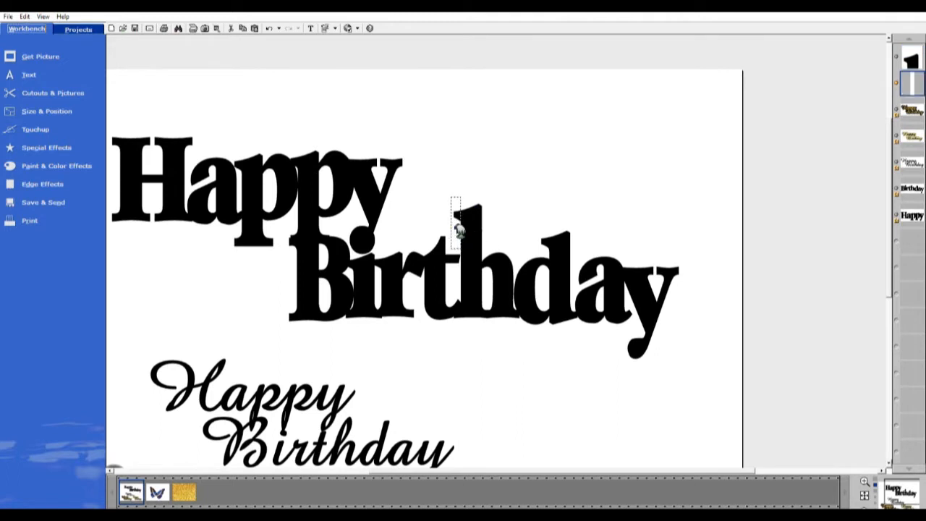
left_click_drag(458, 230, 458, 228)
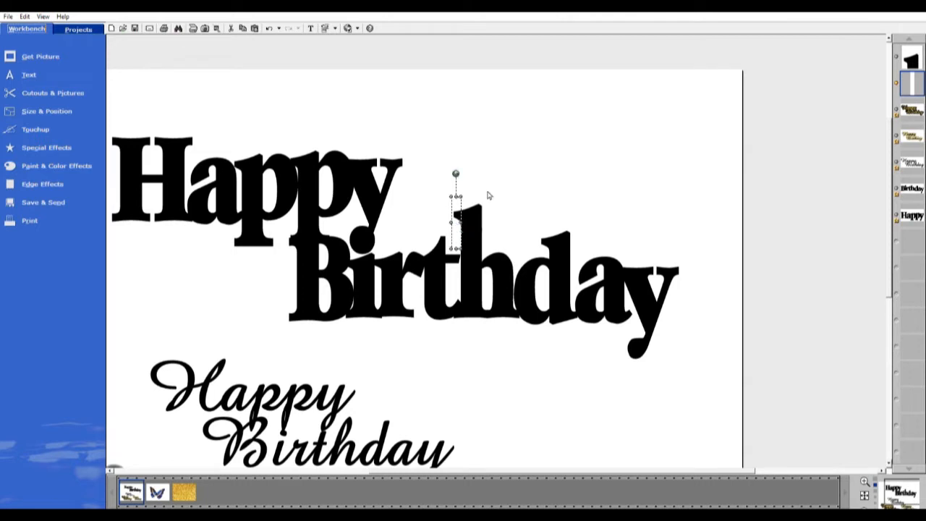
left_click(528, 176)
scroll(693, 311, "down", 1)
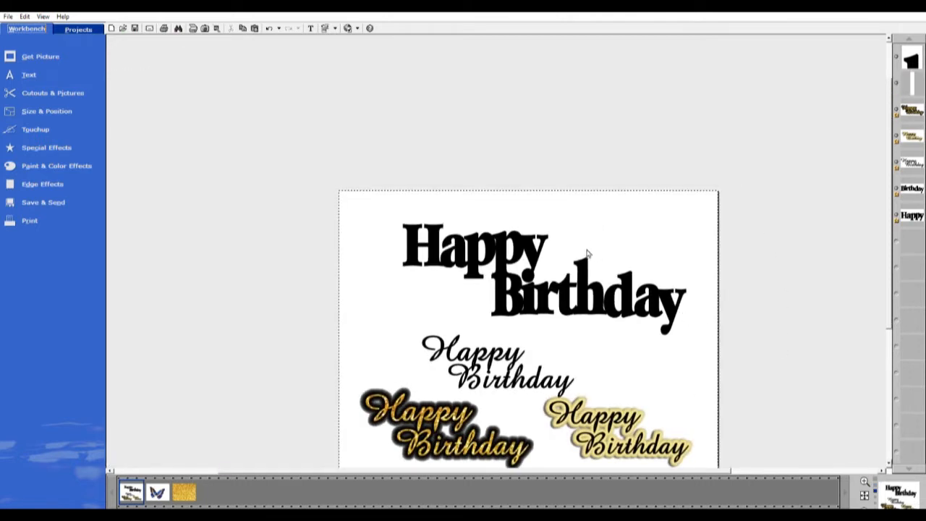
left_click_drag(412, 392, 289, 341)
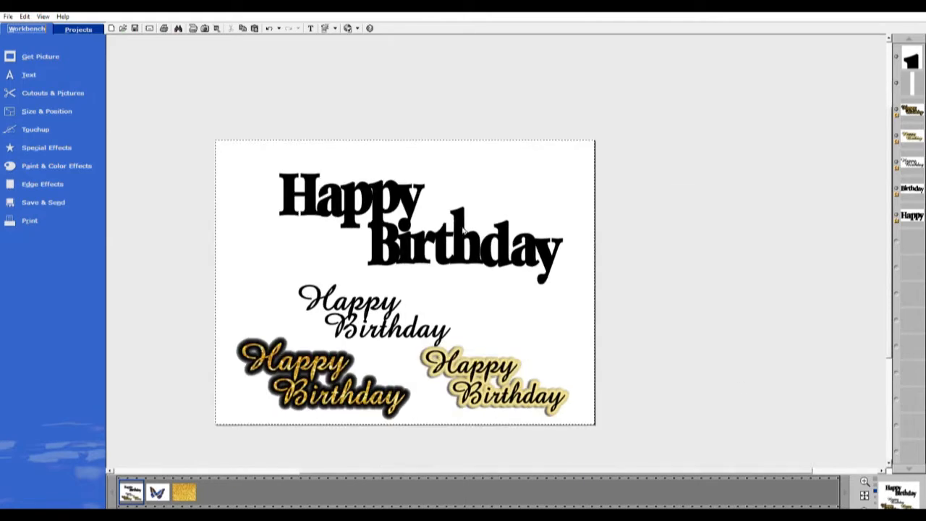
Shrink the gold glitter picture to about a quarter of its page, paste three copies and place one in the upper right.
left_click(190, 486)
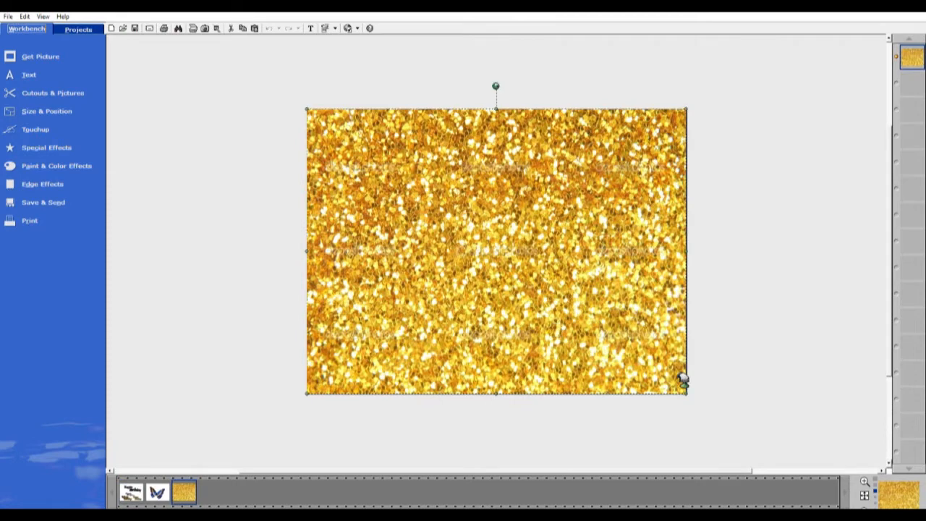
left_click_drag(689, 390, 497, 277)
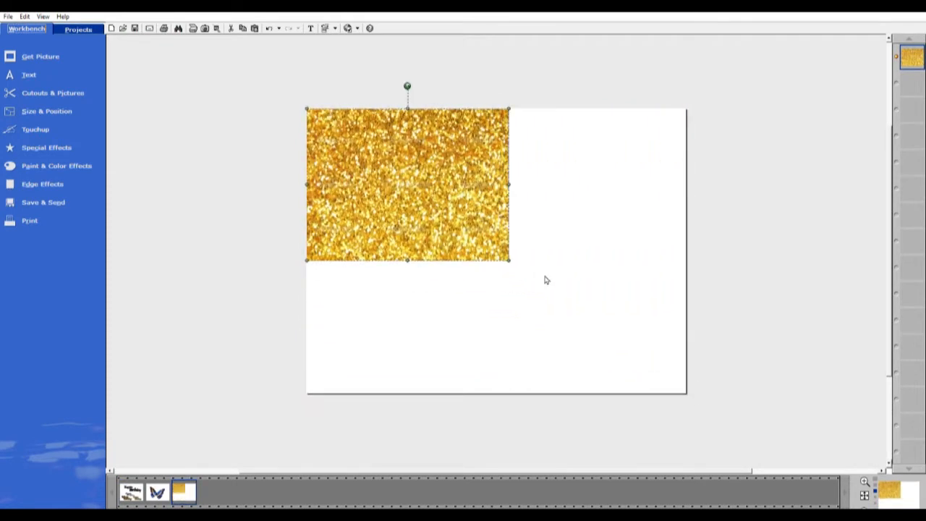
left_click(256, 22)
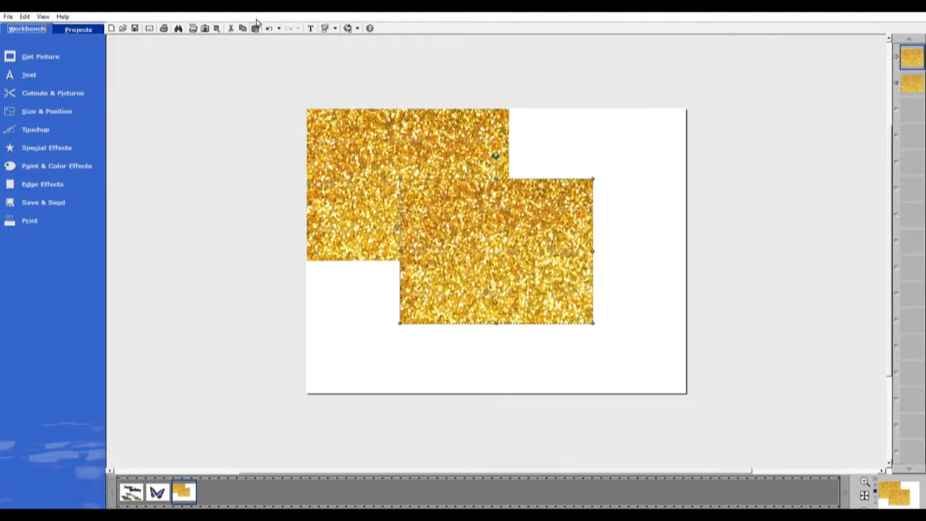
left_click_drag(489, 240, 585, 170)
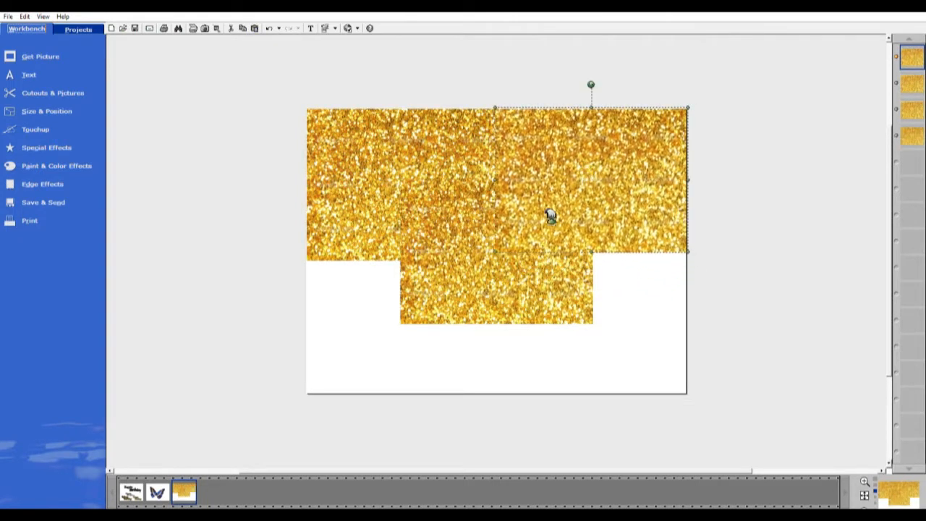
Move the remaining two glitter copies into the lower left and lower right quarters to fill the page.
left_click(438, 298)
left_click_drag(437, 305, 344, 377)
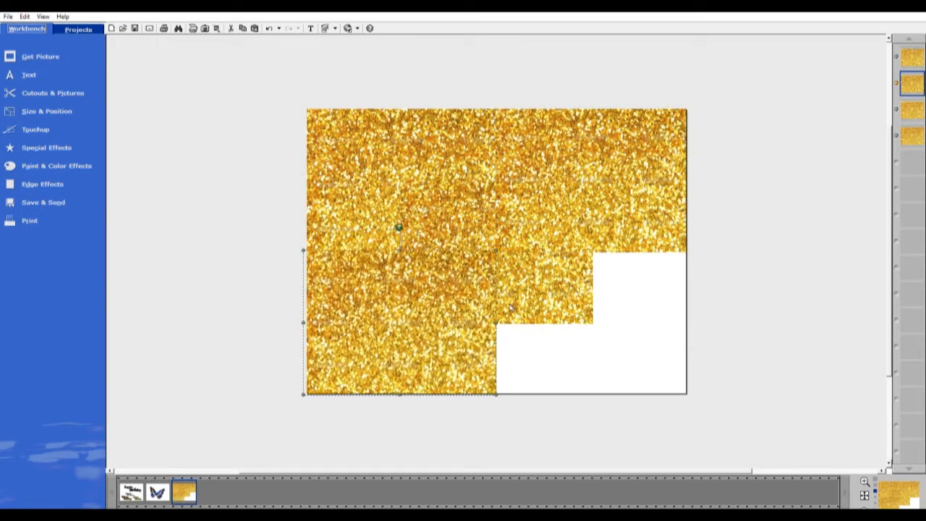
left_click(531, 292)
left_click_drag(531, 292, 623, 352)
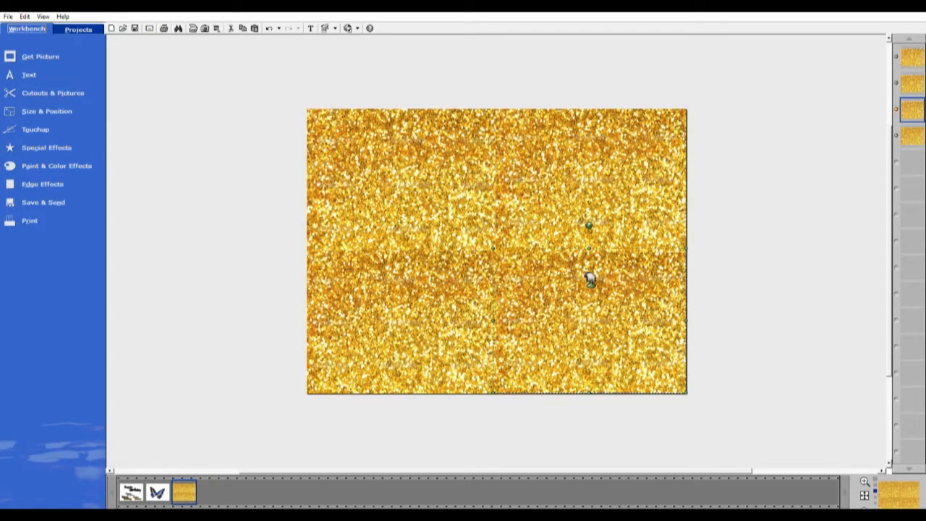
Rotate the two lower glitter tiles 180 degrees so their edges blend with the upper tiles.
left_click_drag(591, 221, 600, 382)
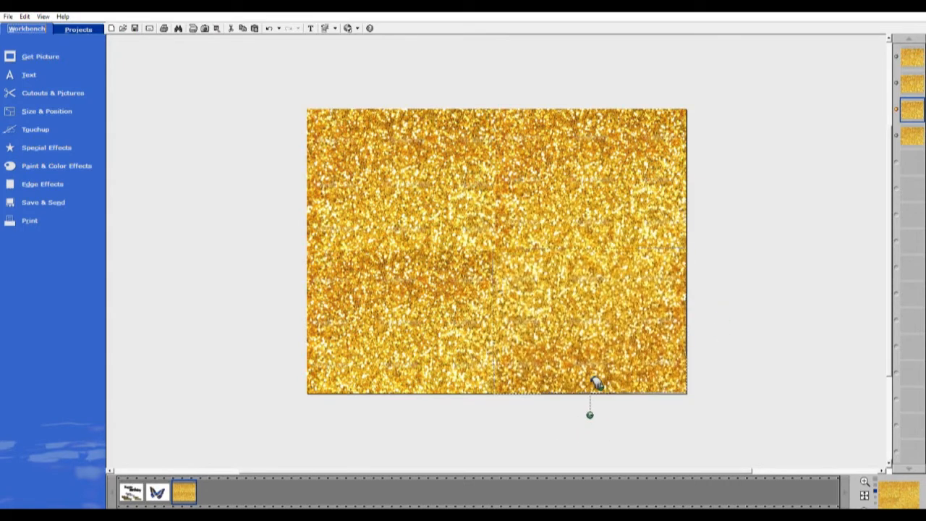
left_click(416, 353)
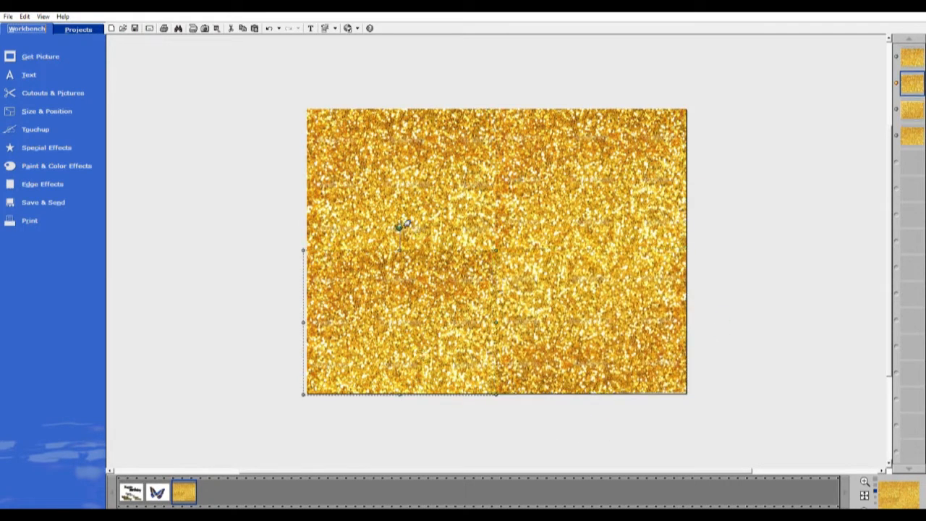
left_click_drag(398, 223, 407, 391)
left_click(816, 249)
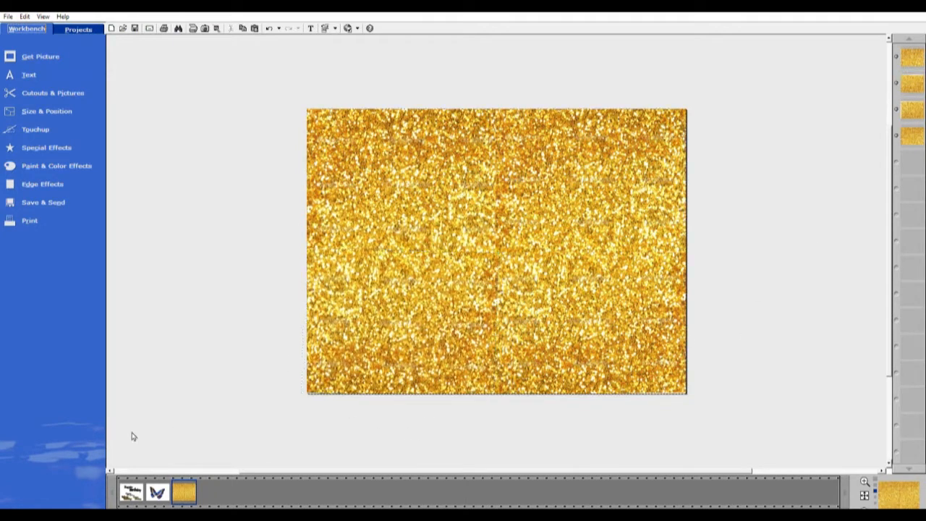
Select the bold "Happy Birthday" title with its "h" stem pieces and paste a copy onto a new blank page.
left_click(131, 492)
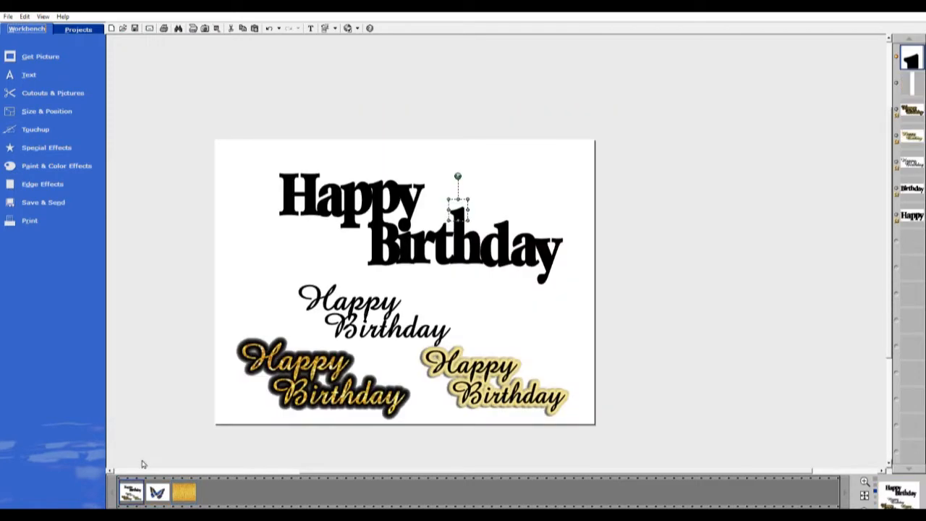
left_click(426, 185)
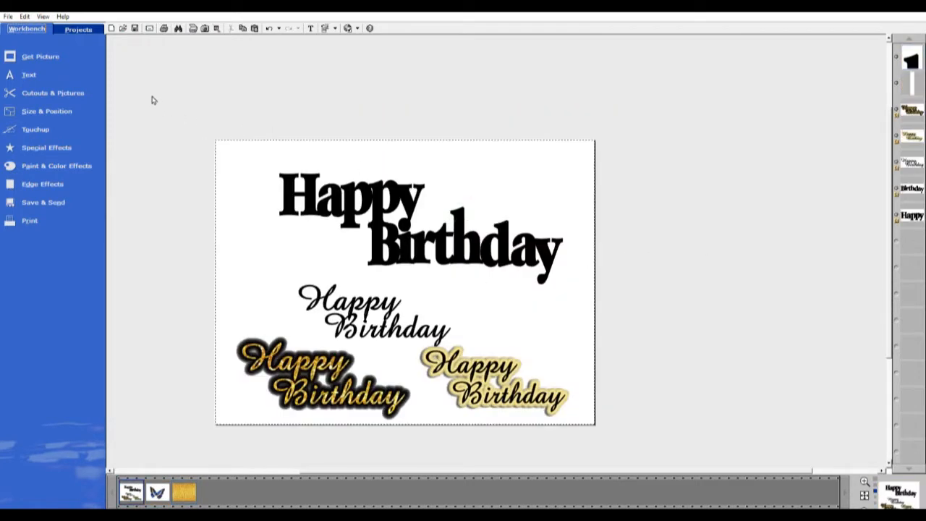
left_click_drag(152, 100, 753, 321)
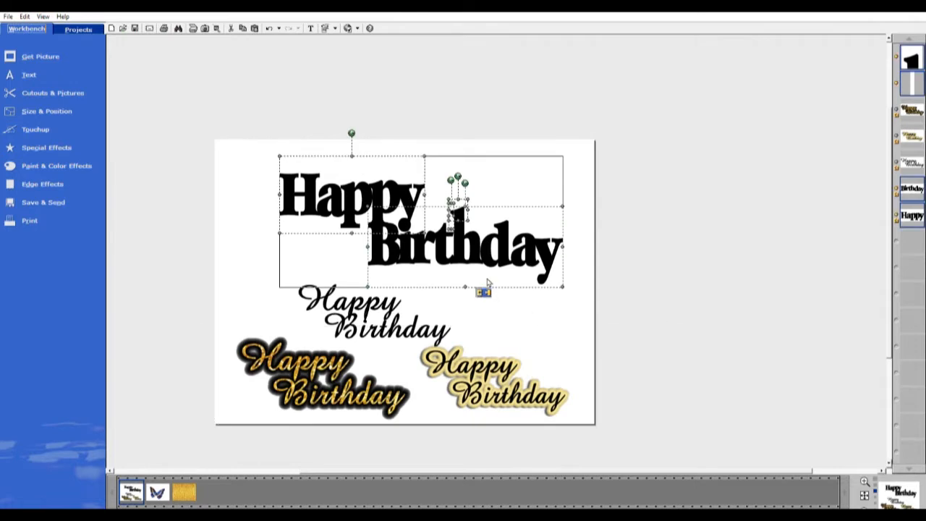
key("ctrl+c")
key("ctrl+n")
key("ctrl+v")
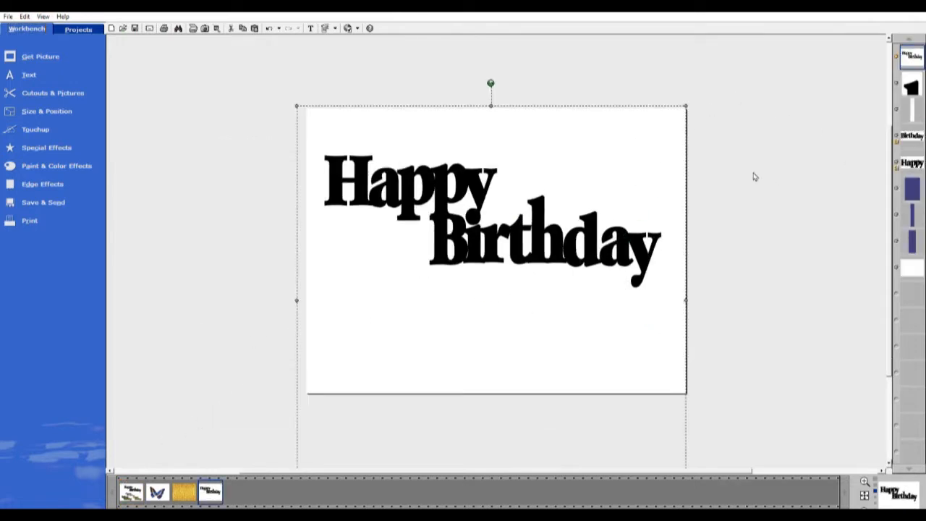
Fill the combined "Happy Birthday" lettering on the new page with the tiled gold glitter picture.
left_click(655, 151)
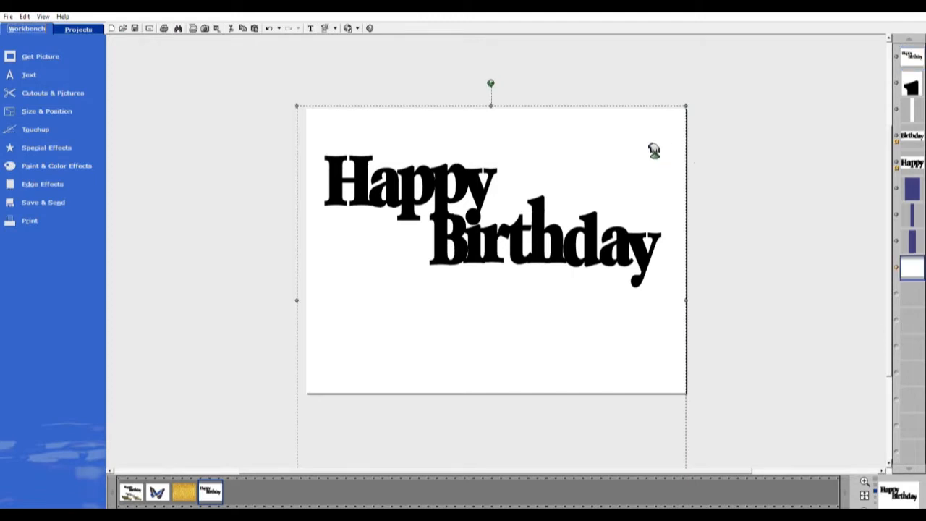
left_click(913, 48)
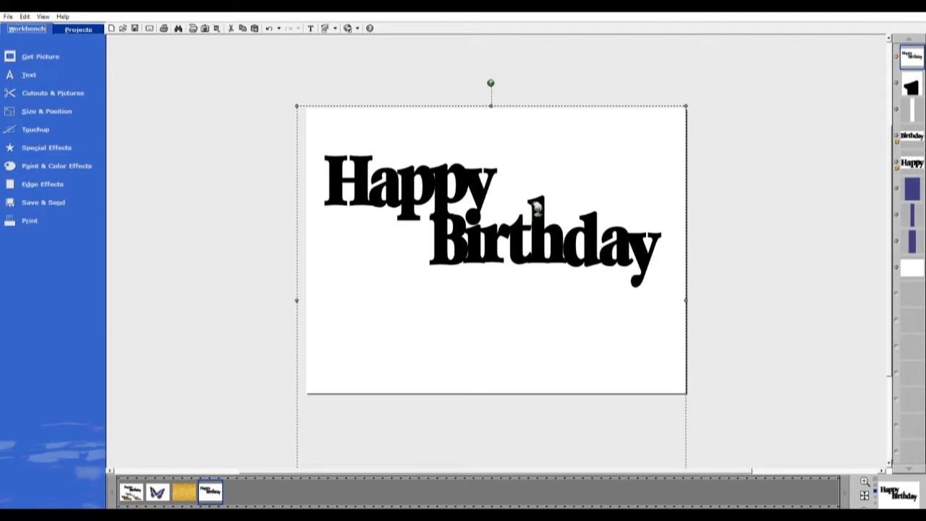
left_click(61, 87)
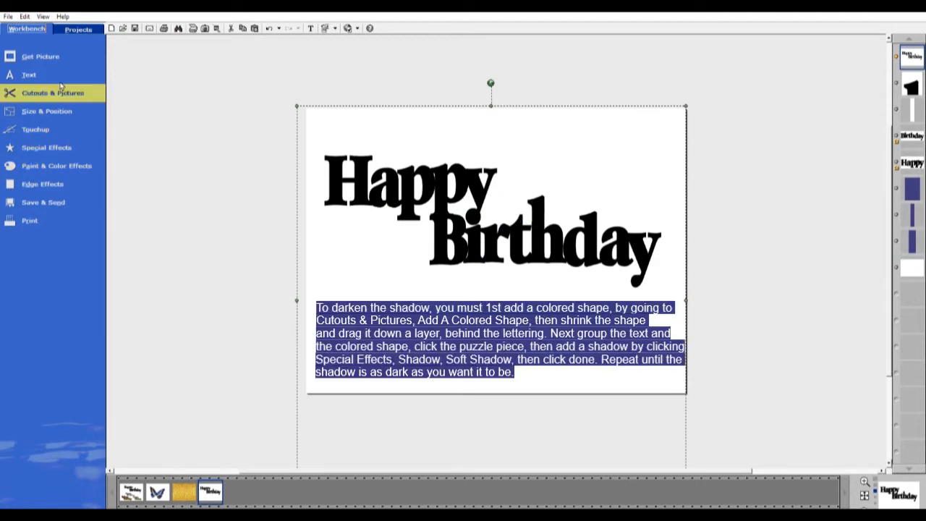
left_click(206, 189)
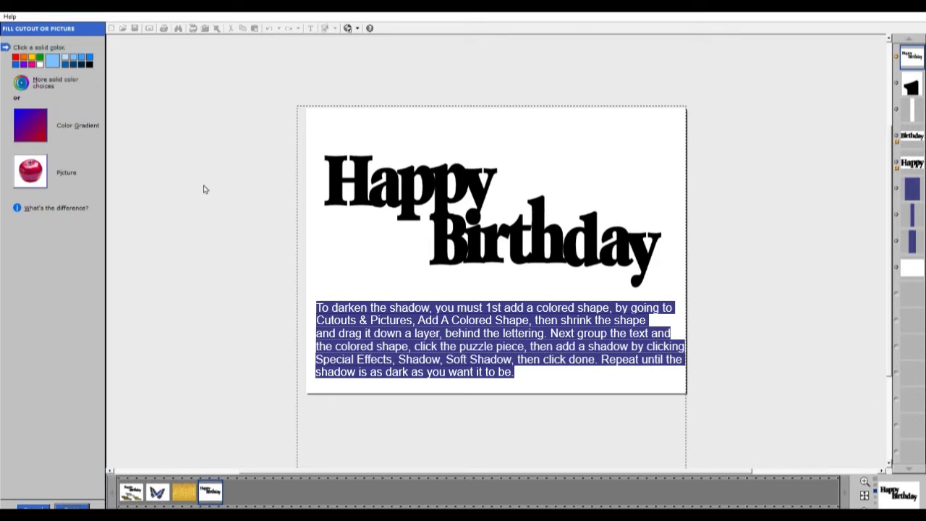
left_click(33, 171)
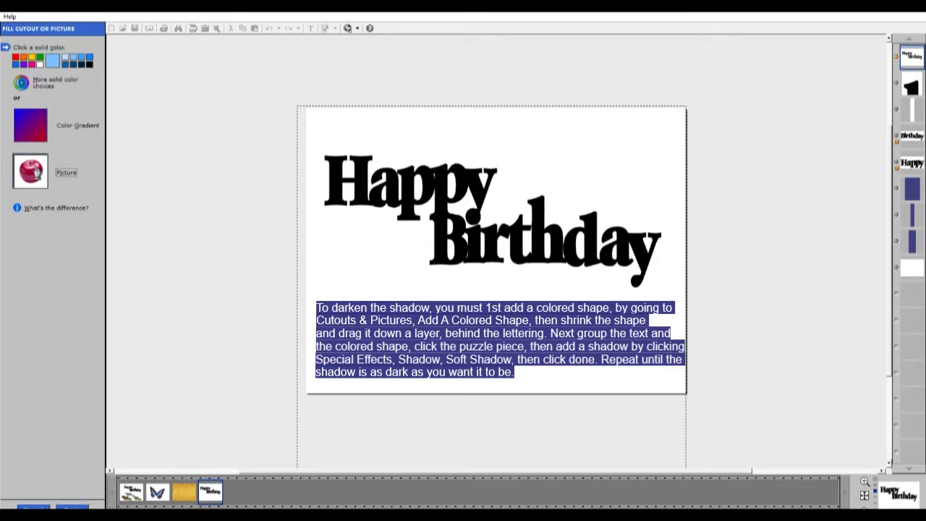
double_click(185, 492)
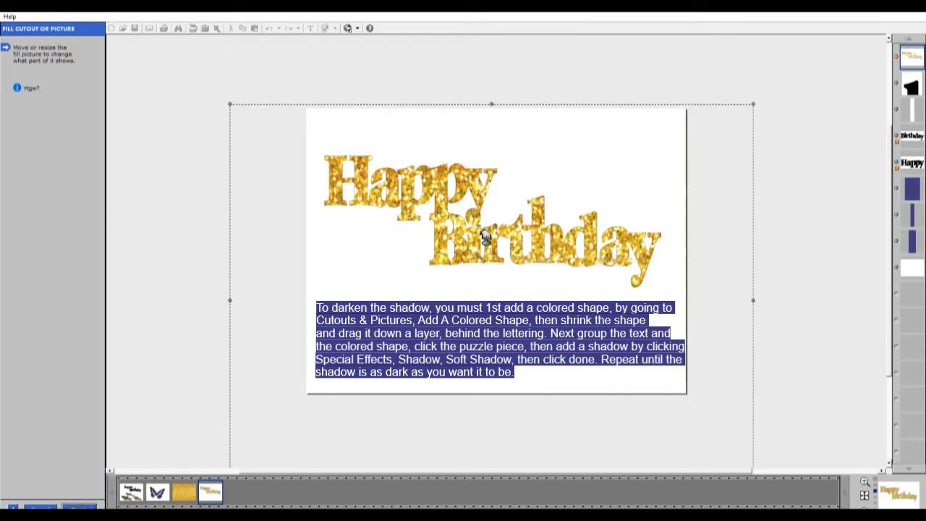
Shrink and reposition the glitter fill so it just covers all the lettering, and accept the fill.
left_click_drag(754, 105, 691, 152)
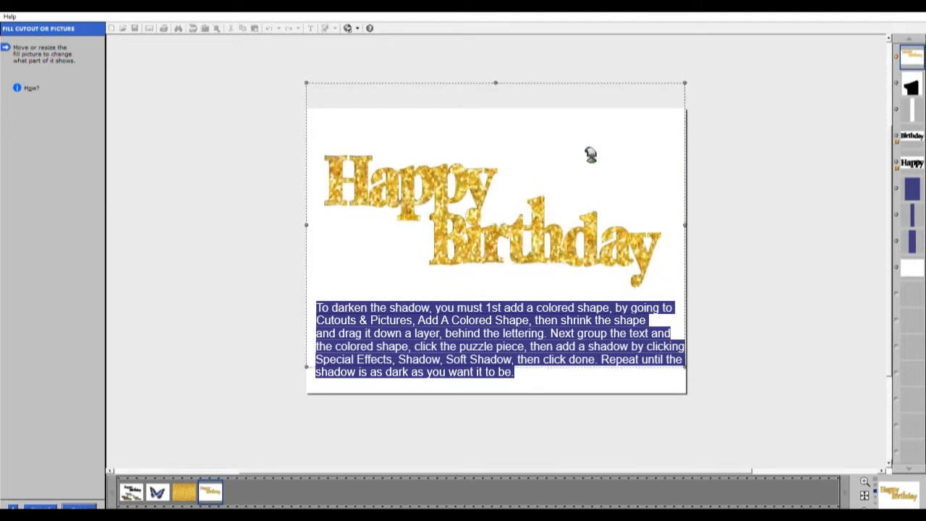
left_click_drag(310, 368, 316, 364)
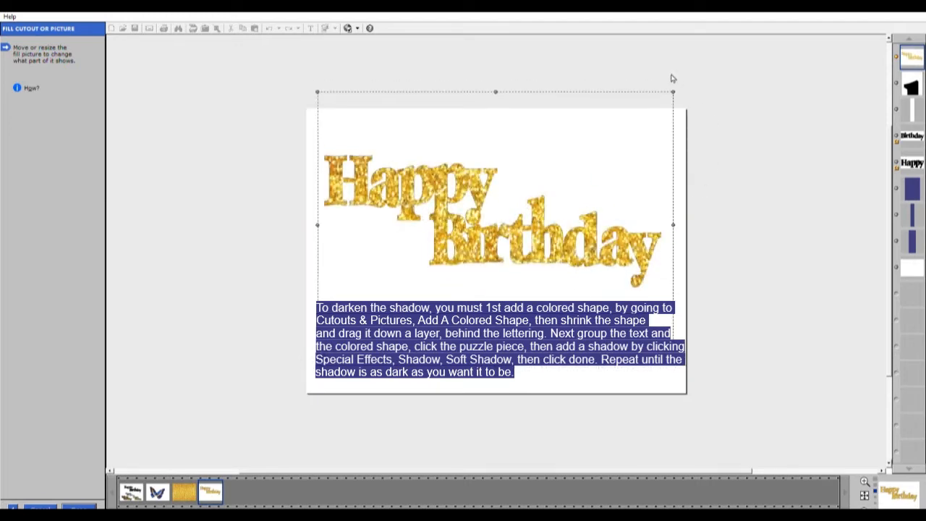
left_click_drag(680, 88, 674, 93)
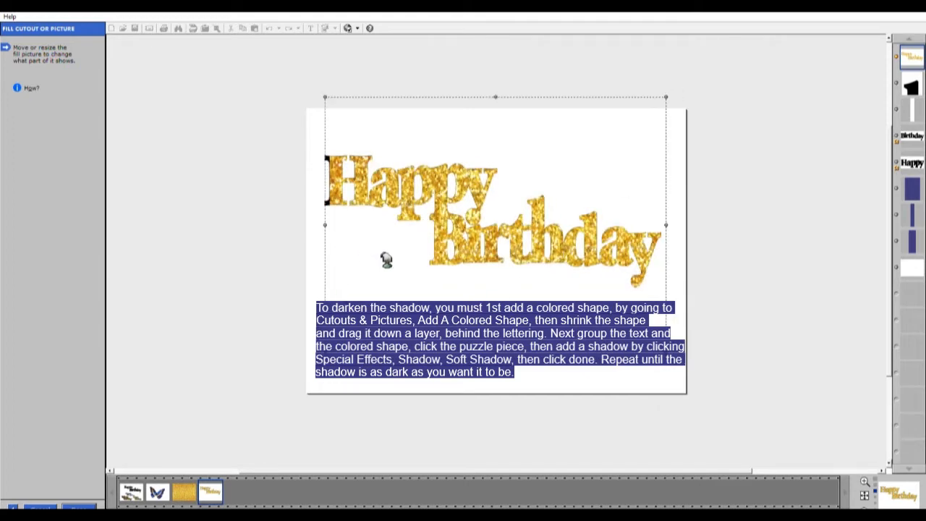
left_click_drag(387, 259, 380, 260)
left_click_drag(666, 220, 676, 215)
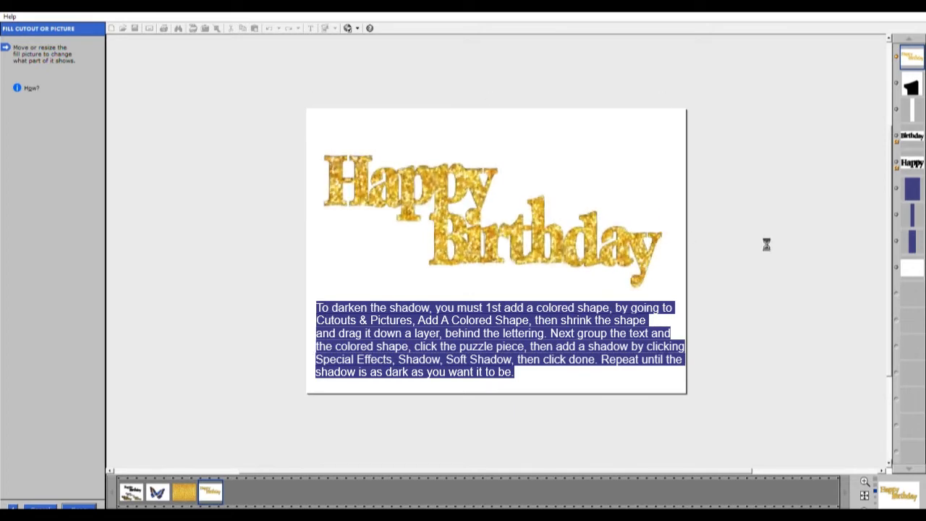
left_click_drag(441, 196, 447, 166)
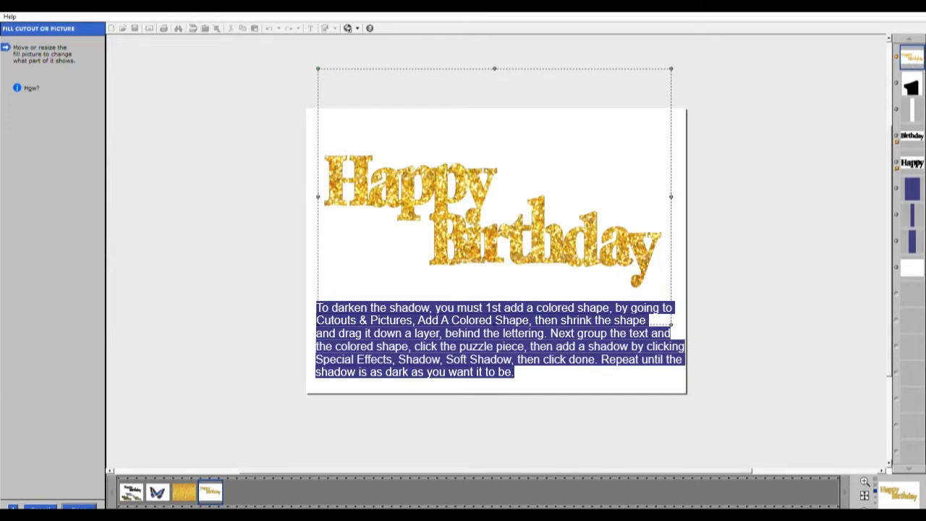
left_click(79, 505)
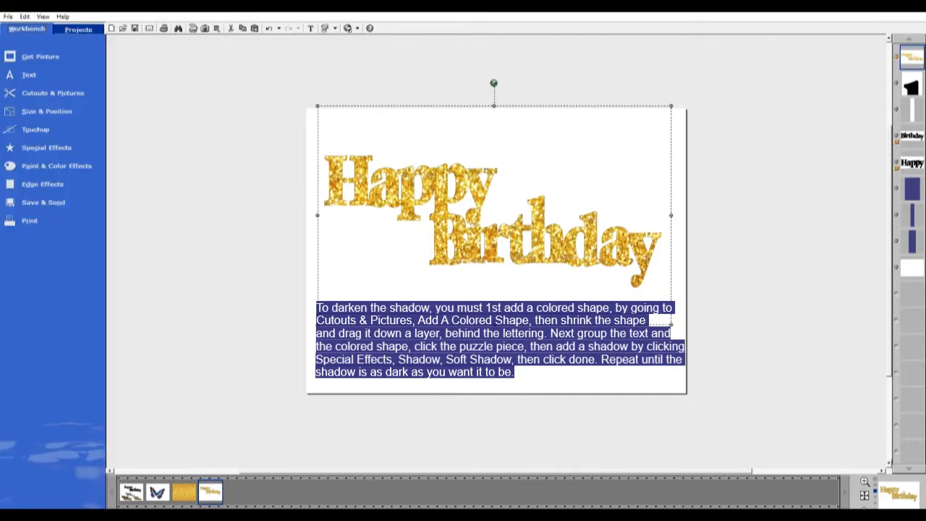
Group the gold title with the uppermost coloured shape and apply a Soft shadow.
left_click(916, 190)
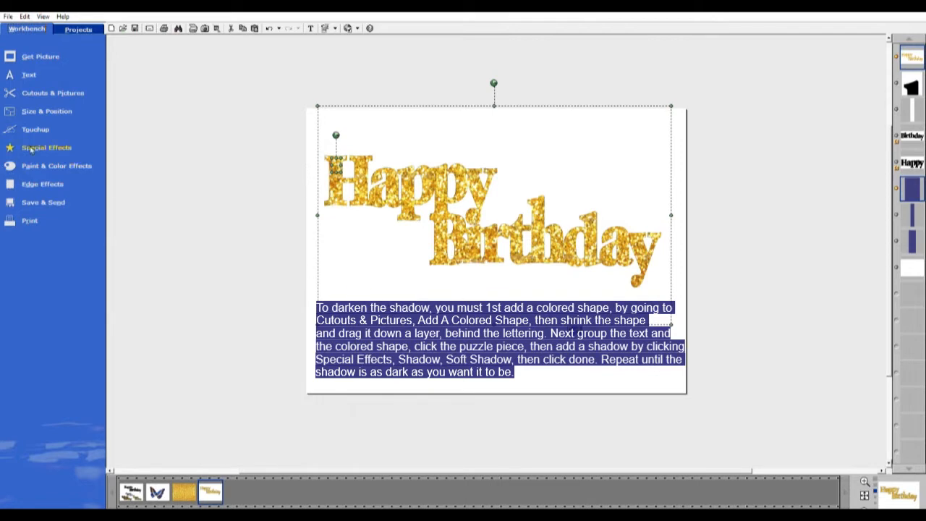
left_click(57, 145)
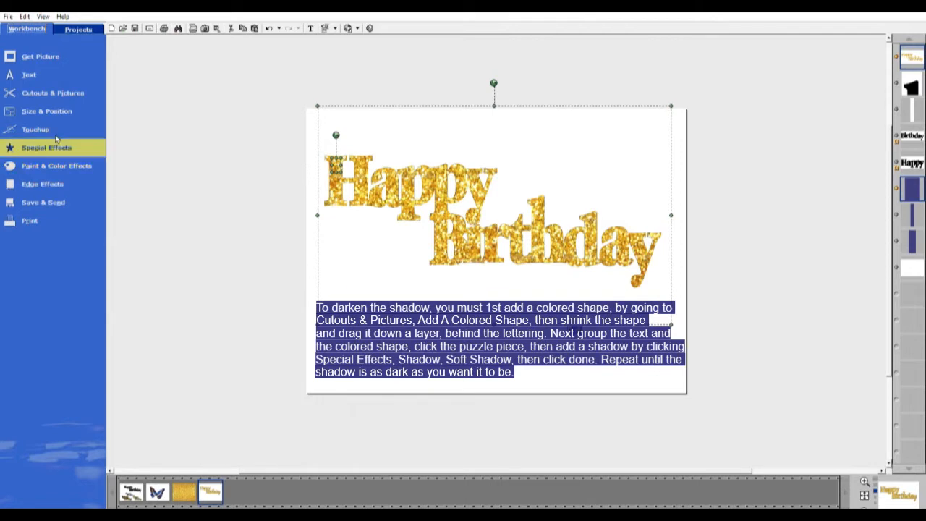
left_click(194, 170)
left_click(75, 89)
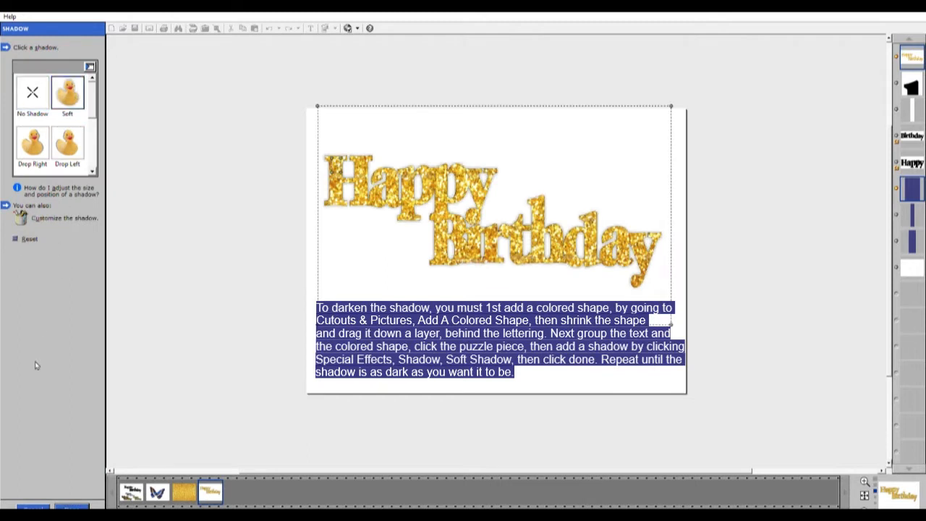
left_click(77, 505)
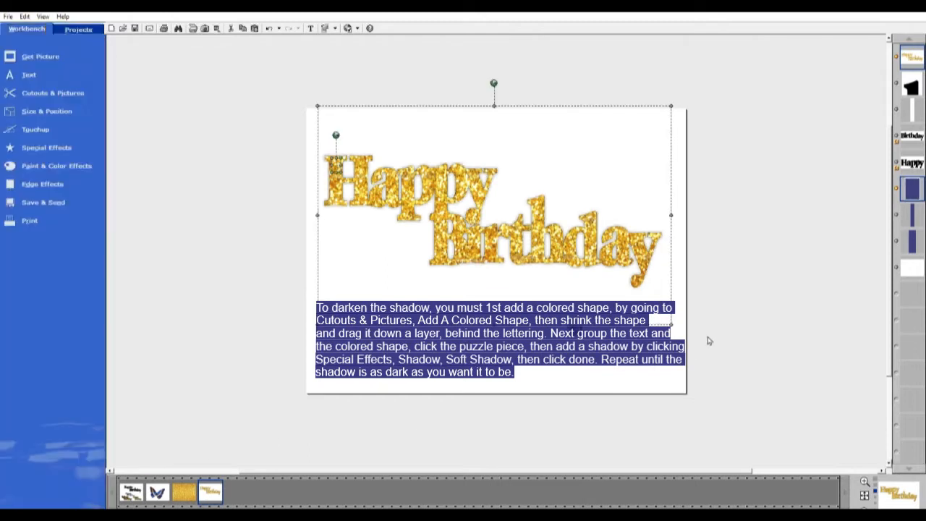
Merge the grouped shape into the gold title and apply a second Soft shadow.
left_click(661, 333)
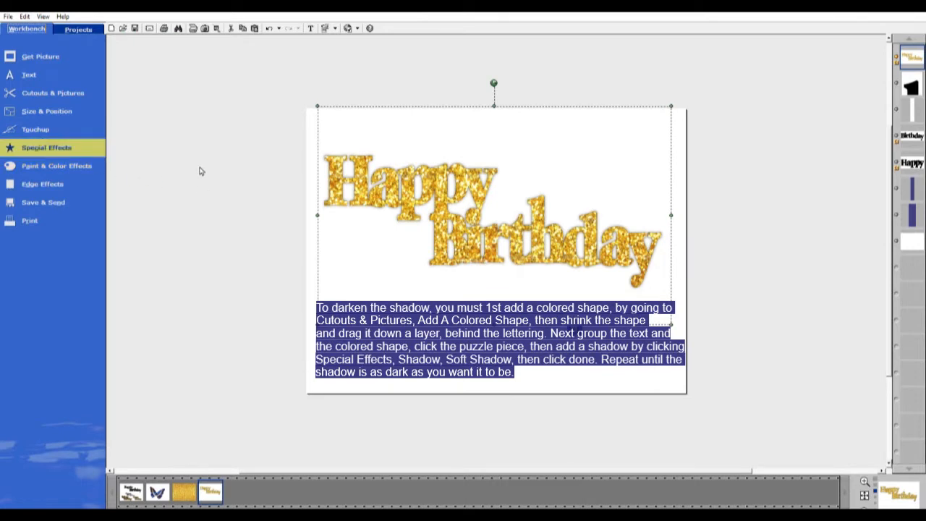
left_click(72, 90)
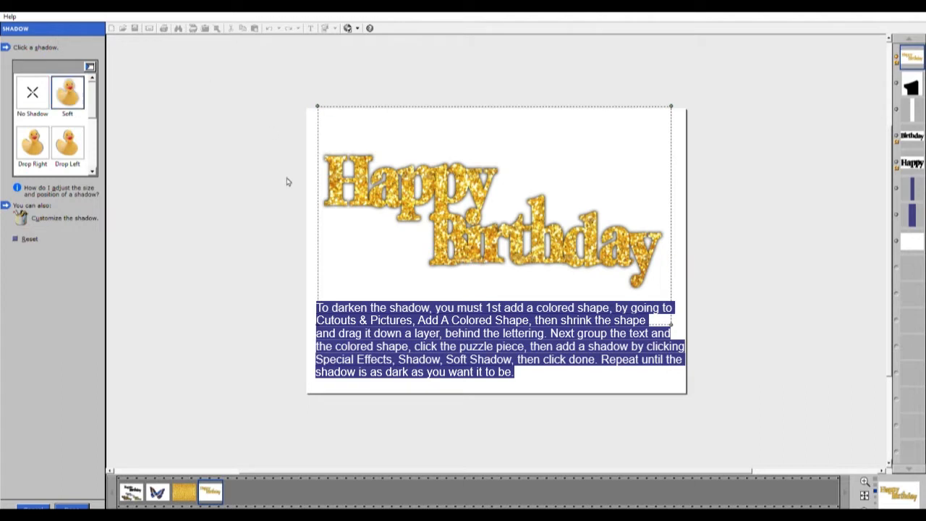
left_click(77, 504)
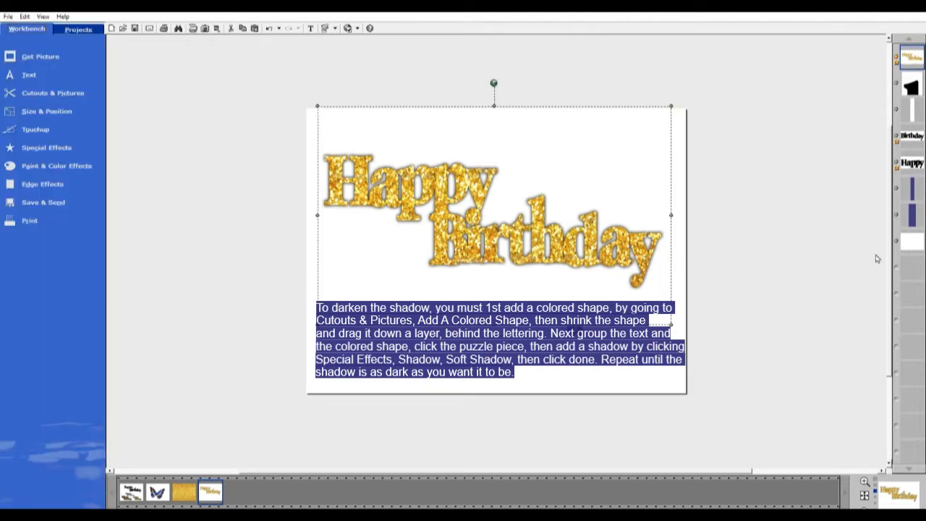
Merge the next coloured shape behind the lettering into the title and apply a third Soft shadow.
left_click(914, 188)
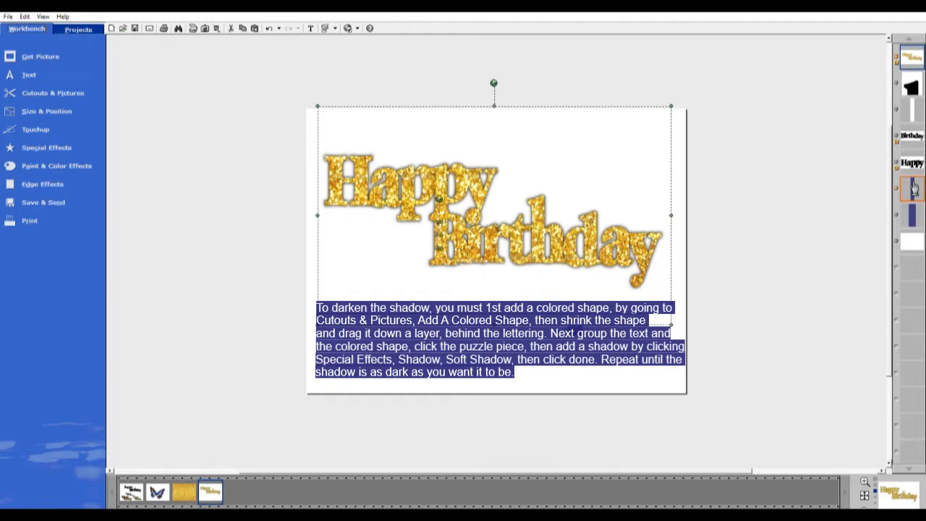
key("Delete")
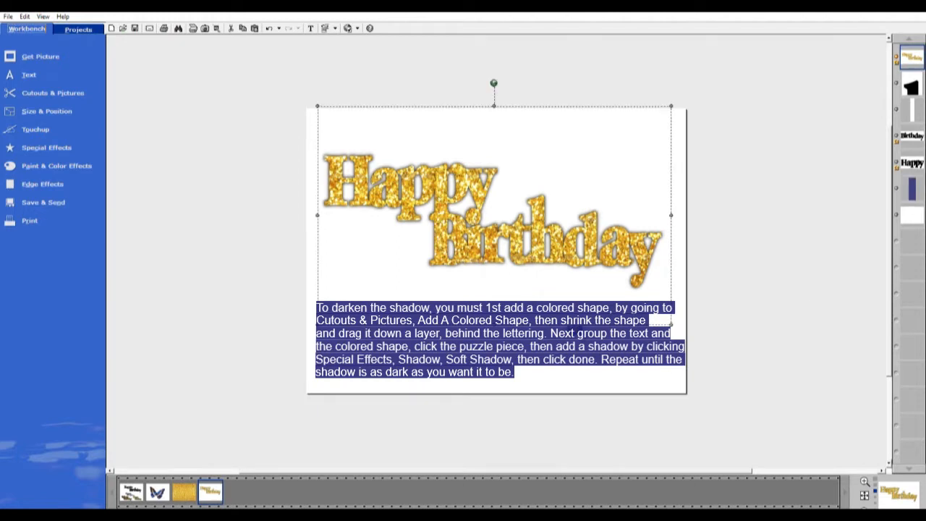
left_click(60, 144)
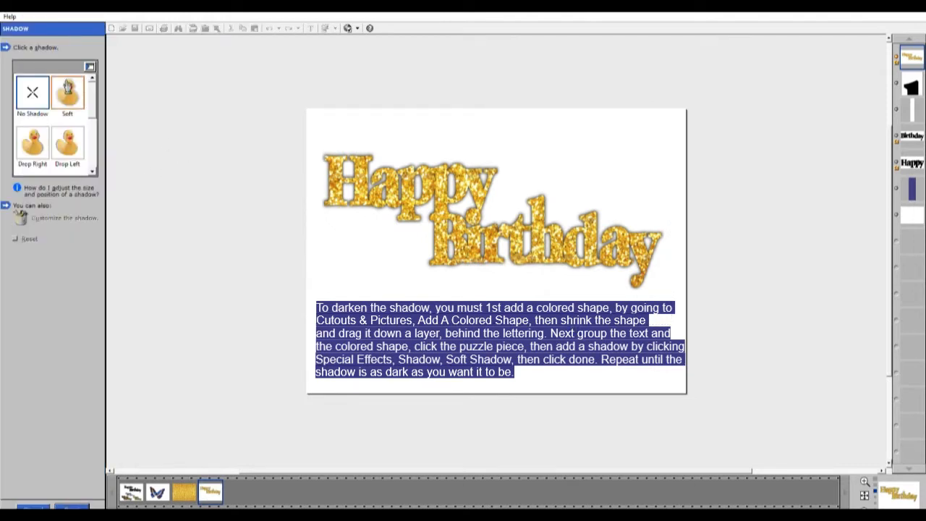
left_click(69, 90)
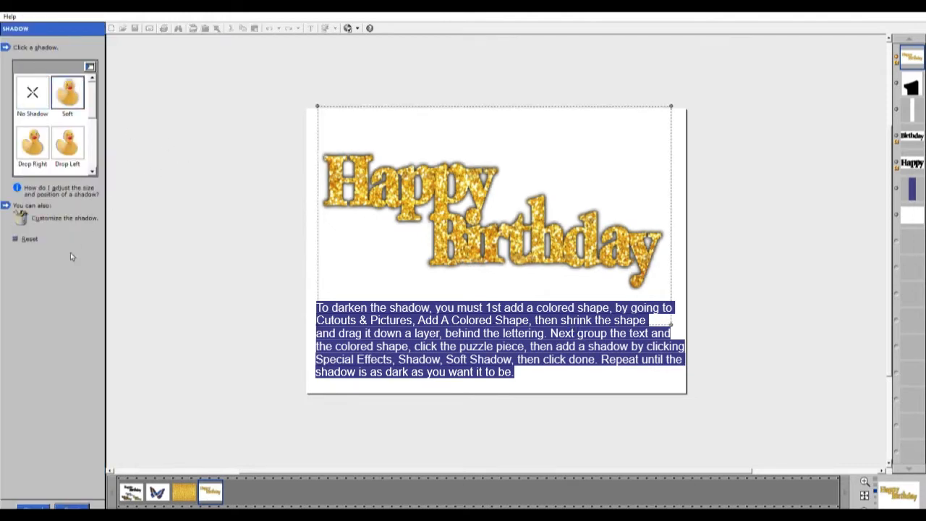
left_click(77, 504)
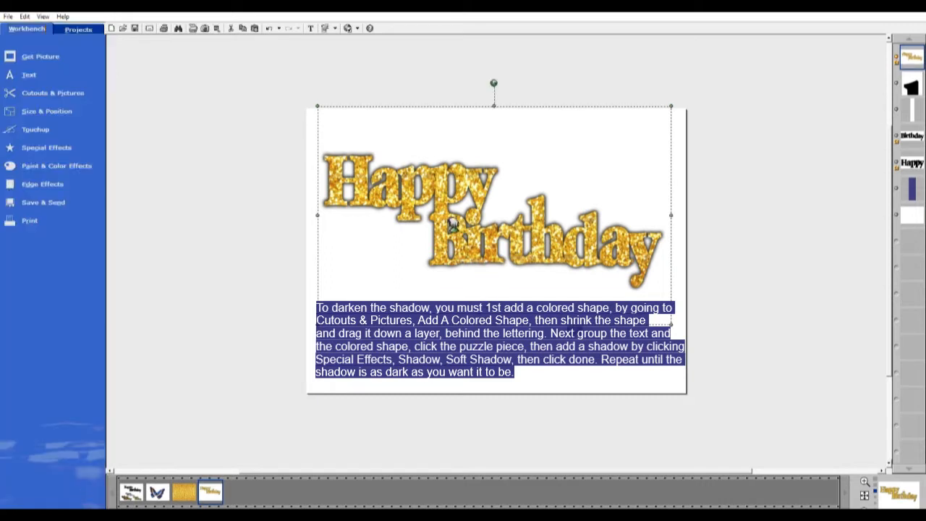
Merge the last coloured shape into the title and apply a fourth Soft shadow to darken its edge.
left_click(912, 188)
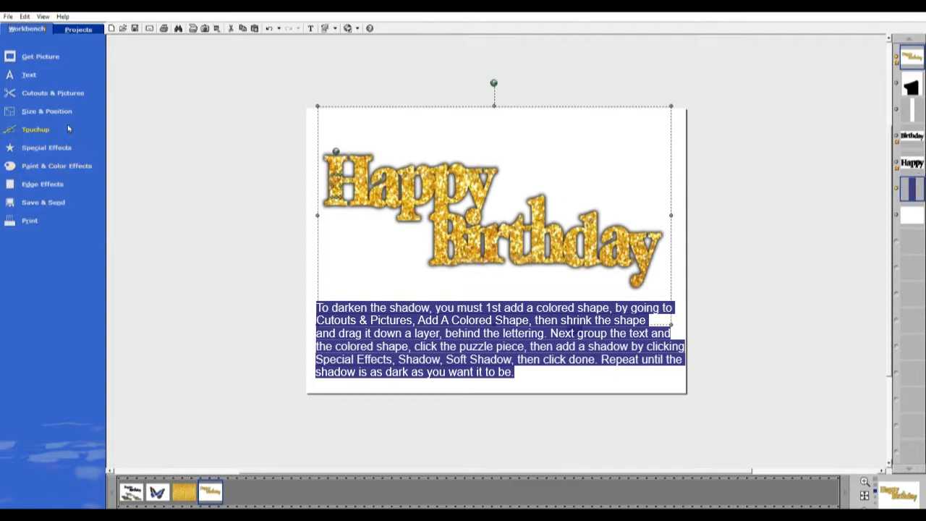
key("Delete")
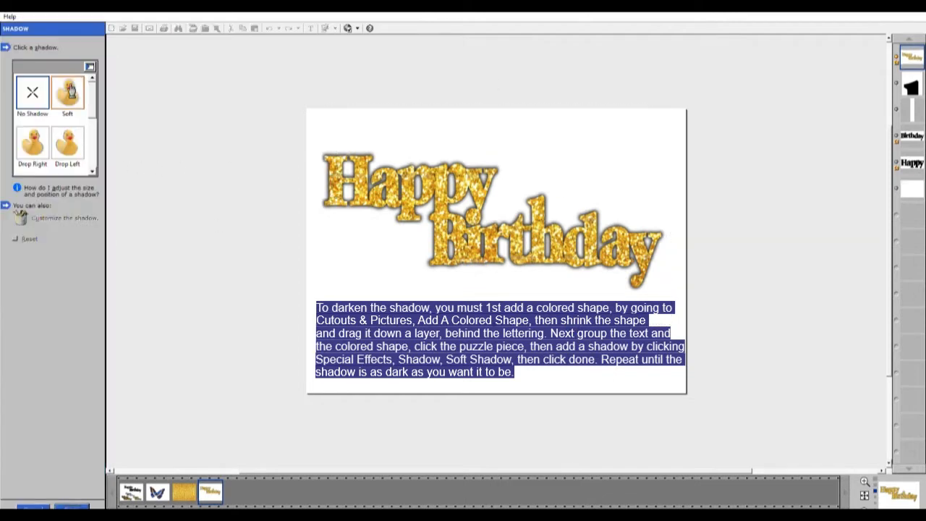
left_click(71, 92)
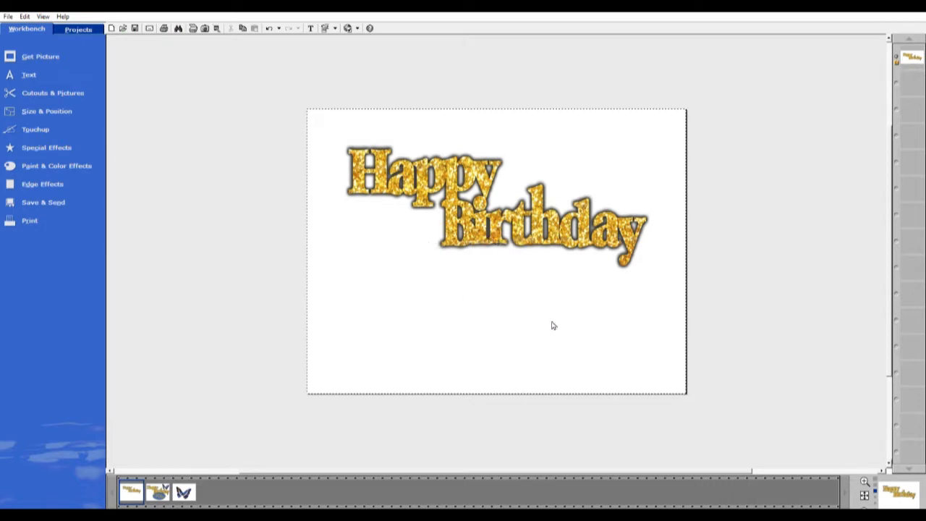
Add a circle coloured shape, flatten it into a wide oval, and place it below the "Happy Birthday" title.
left_click(28, 71)
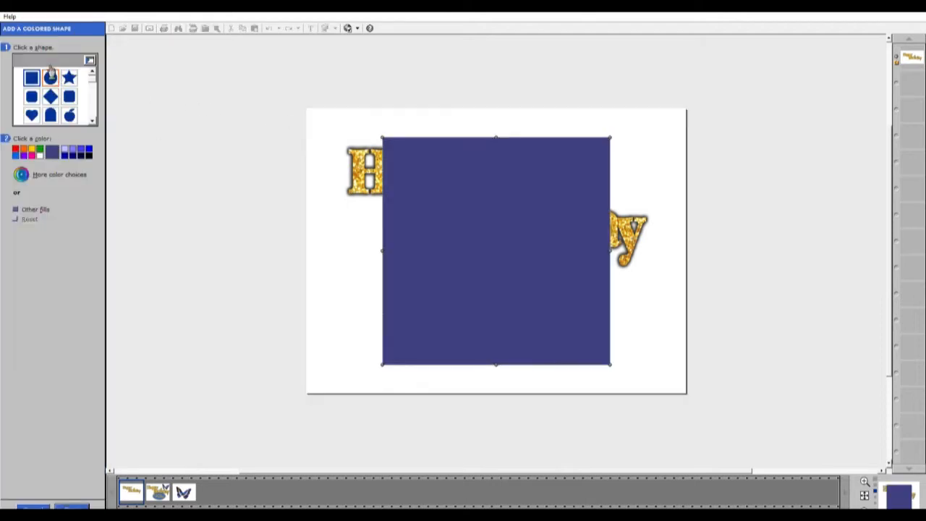
left_click(50, 75)
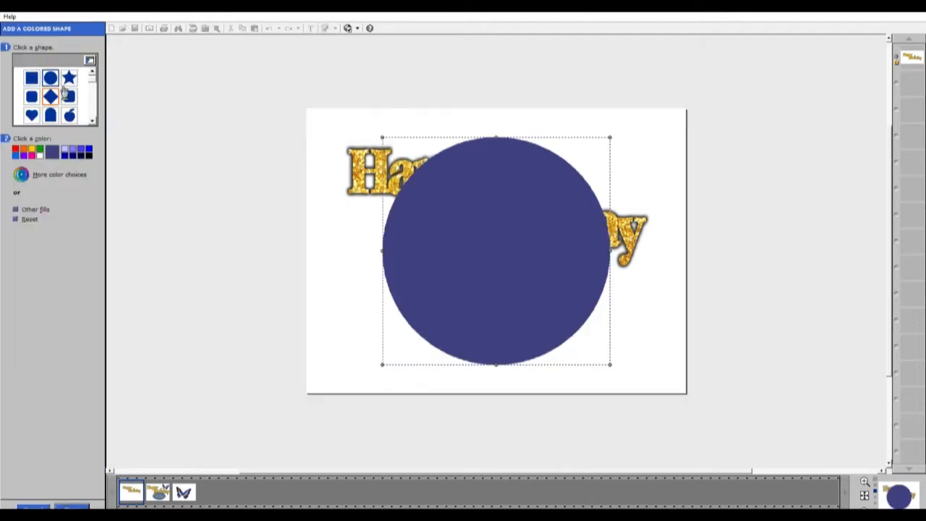
left_click(72, 506)
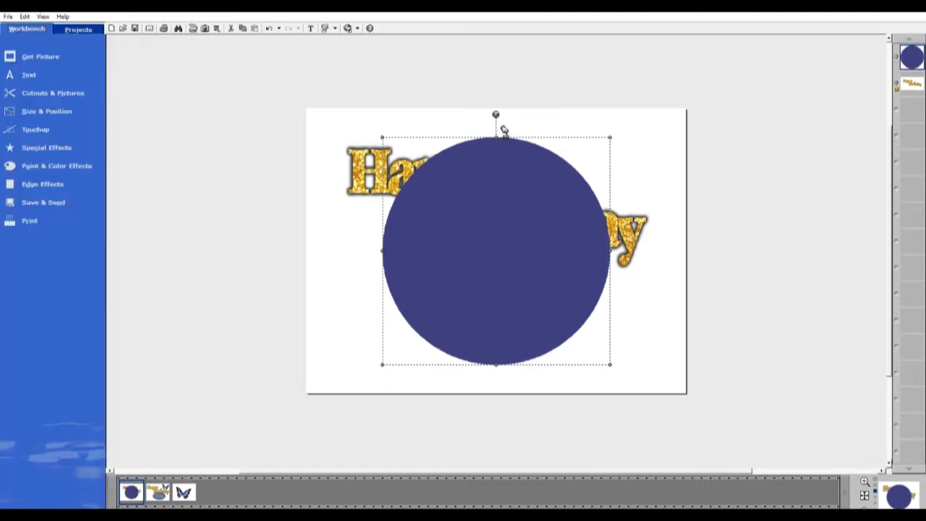
left_click_drag(497, 137, 508, 221)
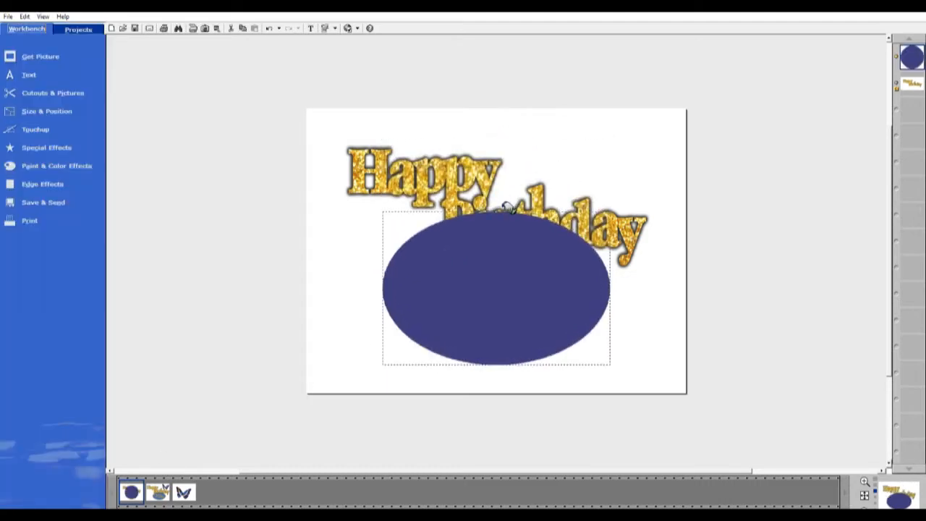
left_click_drag(562, 306, 540, 334)
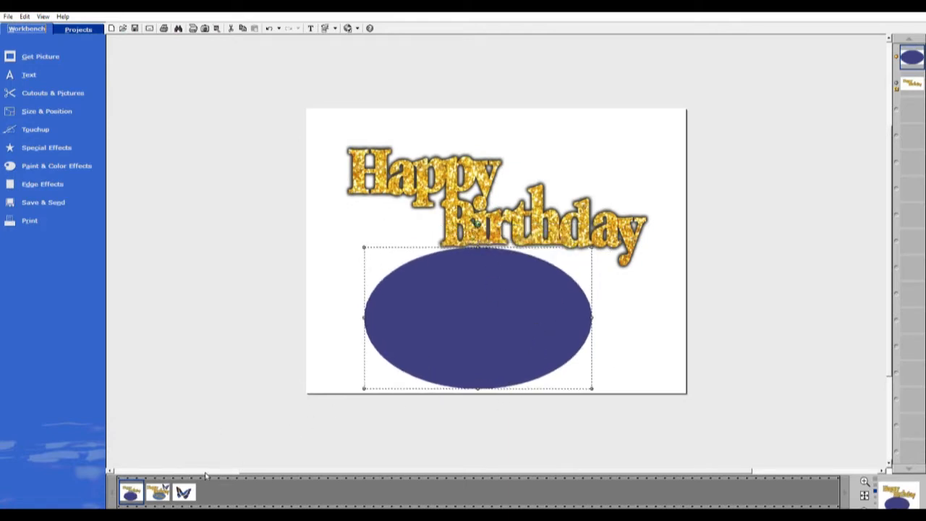
Add the blue butterfly picture to the card, shrink it, tilt it slightly clockwise, and place it above the end of "Birthday".
left_click_drag(189, 490, 596, 165)
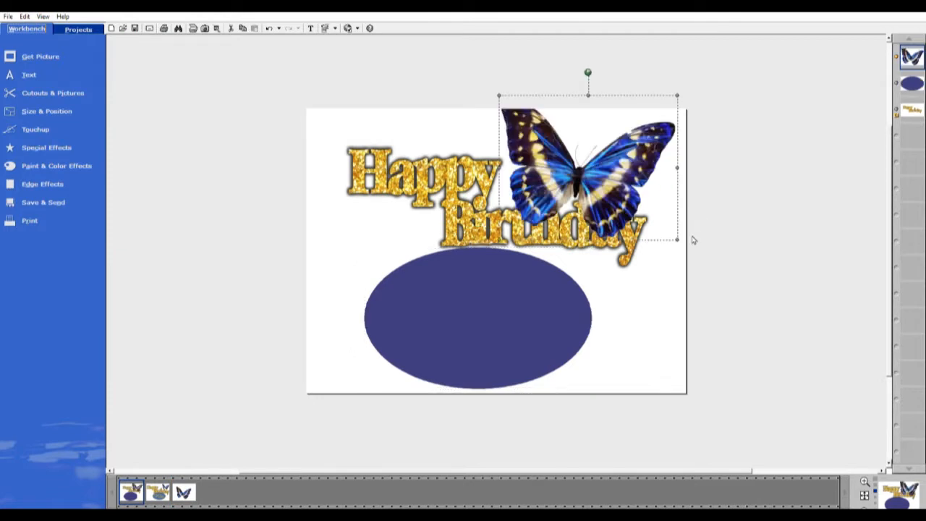
left_click_drag(678, 239, 597, 175)
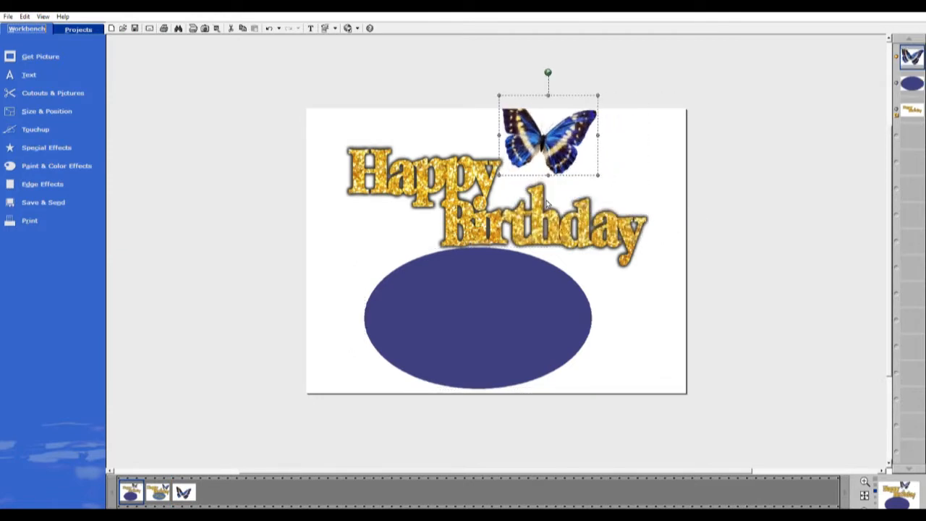
left_click_drag(554, 145, 554, 186)
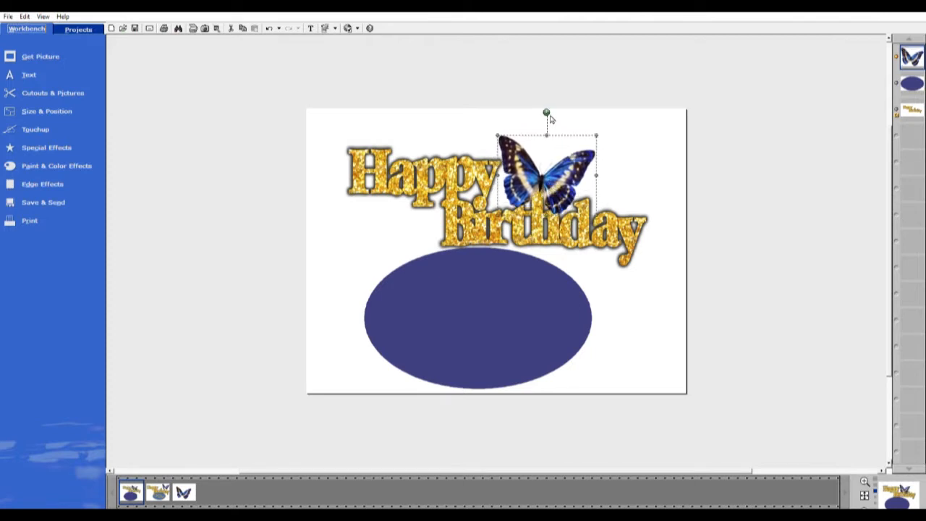
left_click_drag(547, 116, 558, 108)
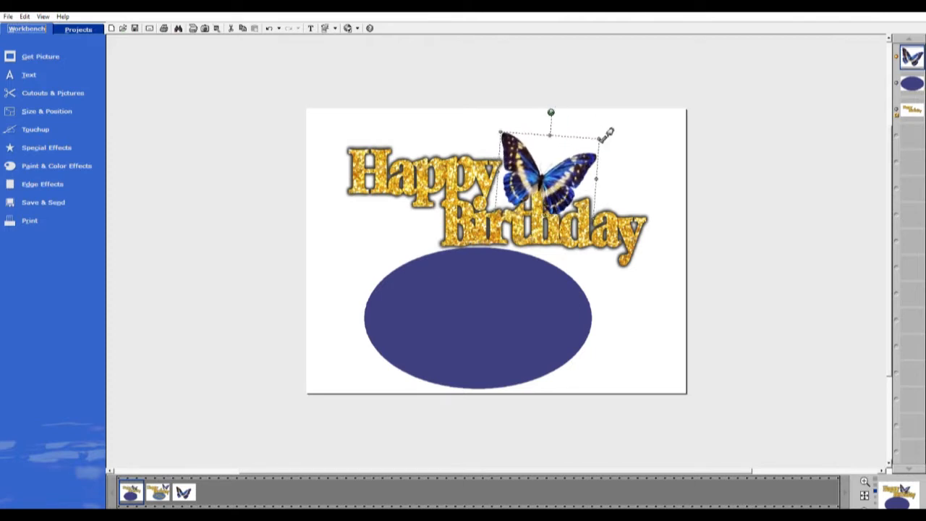
mouse_move(599, 138)
left_mouse_down()
mouse_move(623, 128)
mouse_move(599, 136)
left_mouse_up()
left_click_drag(554, 181, 558, 182)
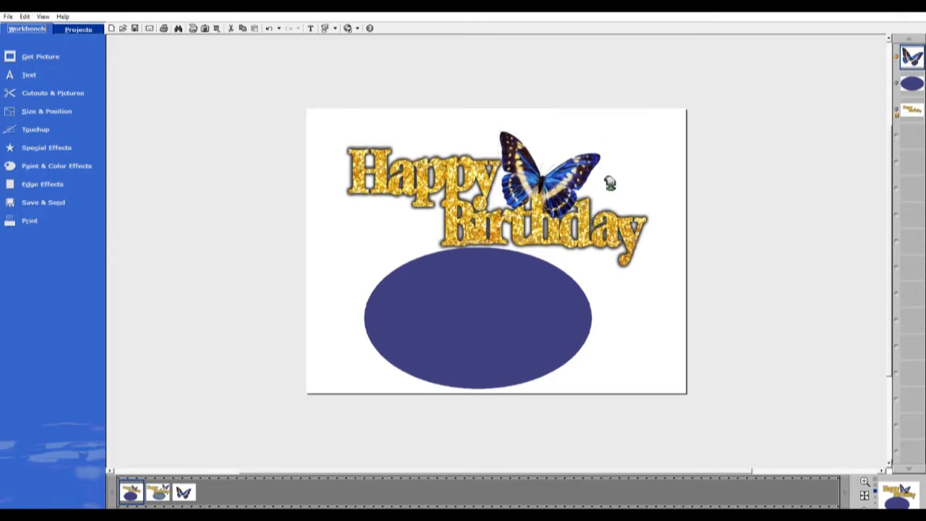
left_click_drag(573, 194, 642, 174)
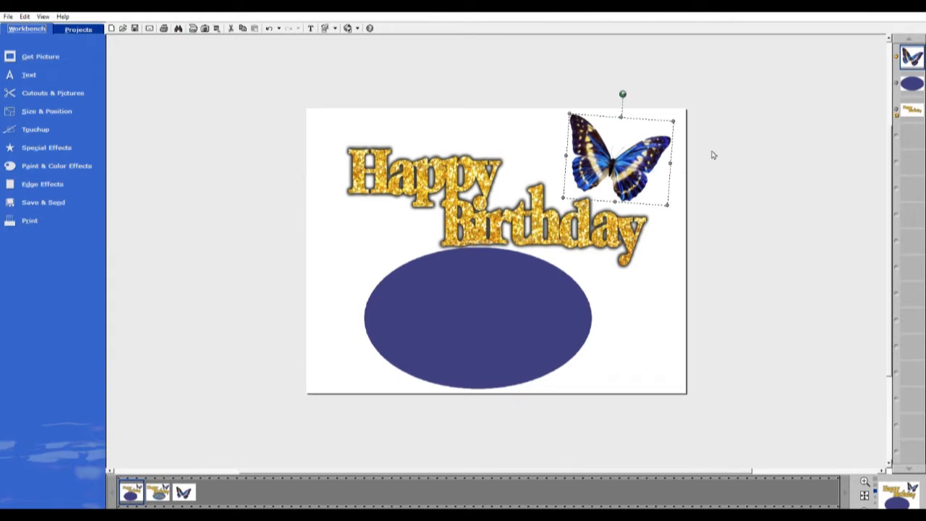
Shrink the oval slightly, centre it beneath the title, and move it behind the gold lettering in the stacking order.
left_click(484, 299)
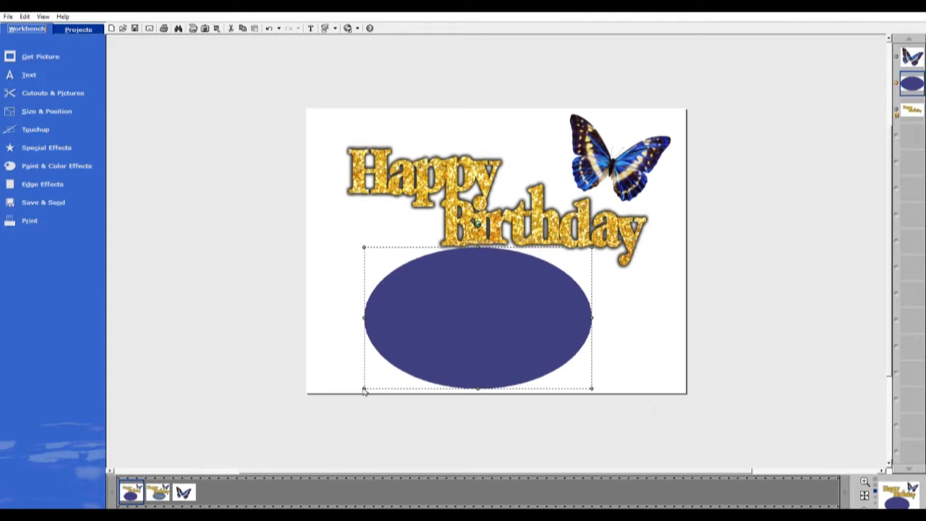
left_click_drag(370, 386, 391, 373)
left_click_drag(504, 311, 512, 302)
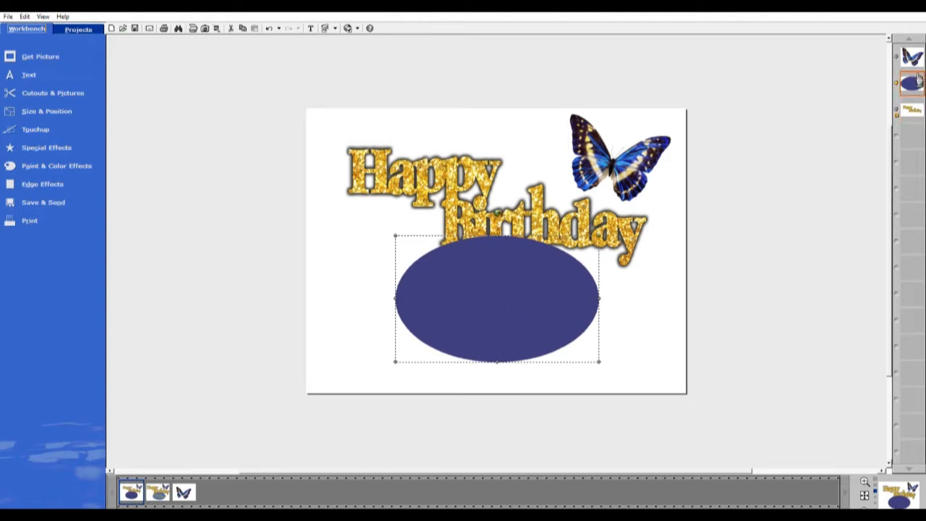
left_click_drag(918, 78, 921, 130)
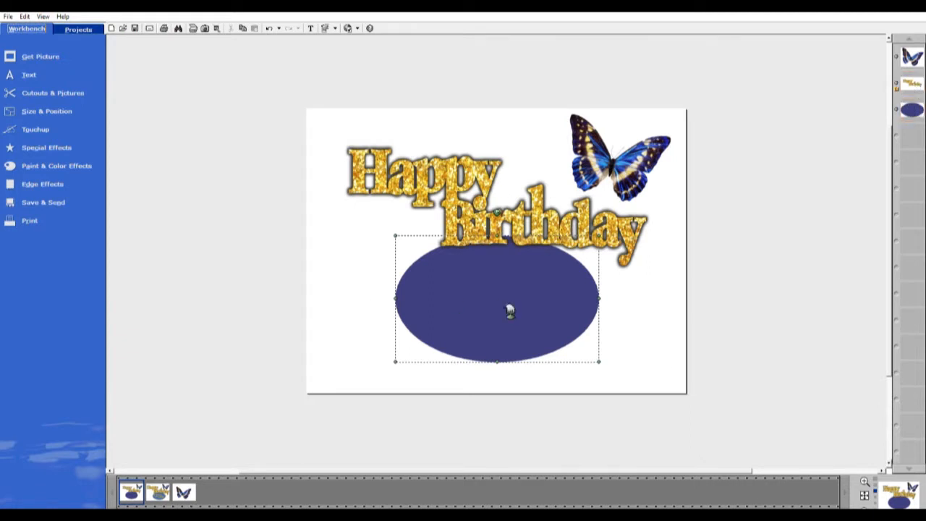
left_click_drag(492, 294, 512, 318)
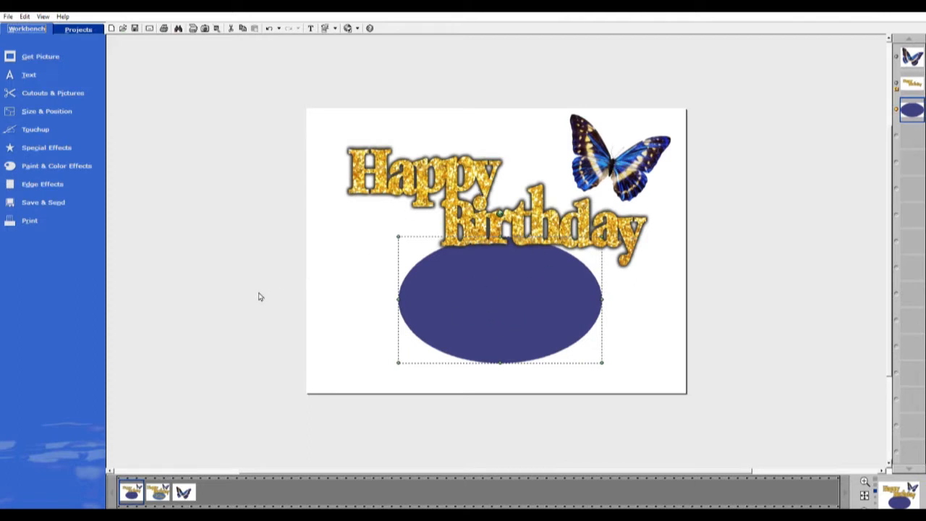
Fill the oval with a solid bright blue sampled from the butterfly's wing, with colour values 141, 76 and 92.
left_click(82, 168)
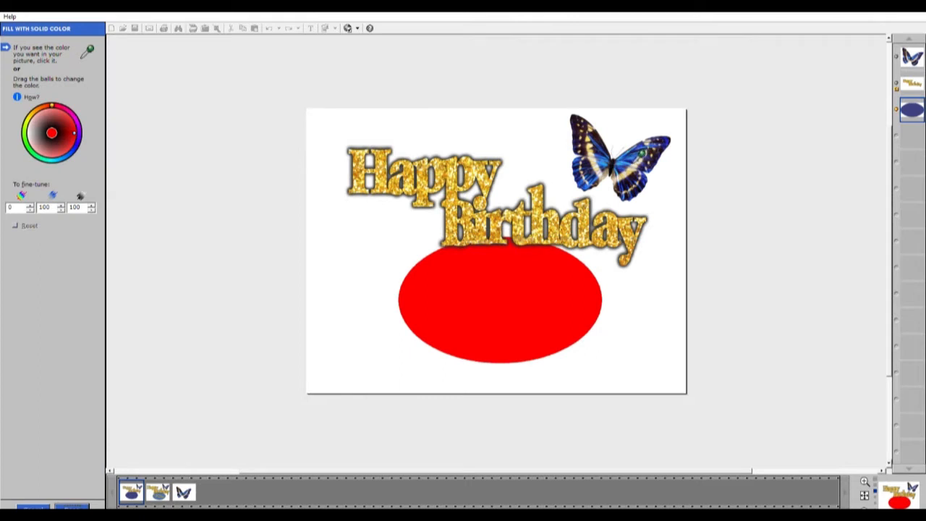
left_click(614, 159)
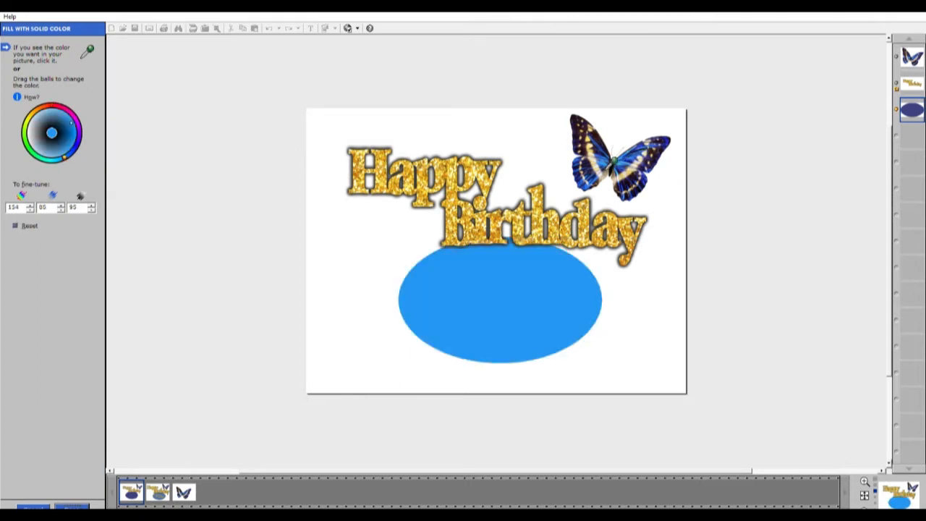
left_click(611, 158)
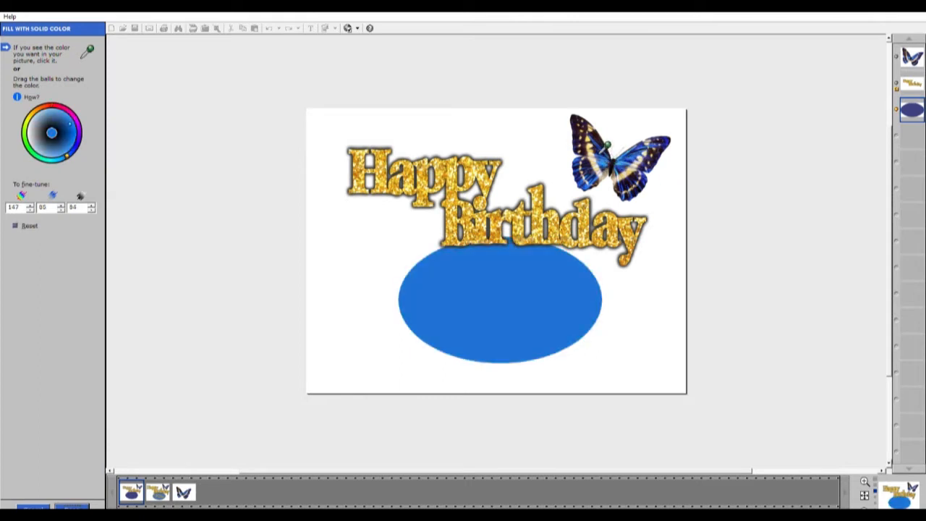
left_click(608, 146)
left_click(608, 145)
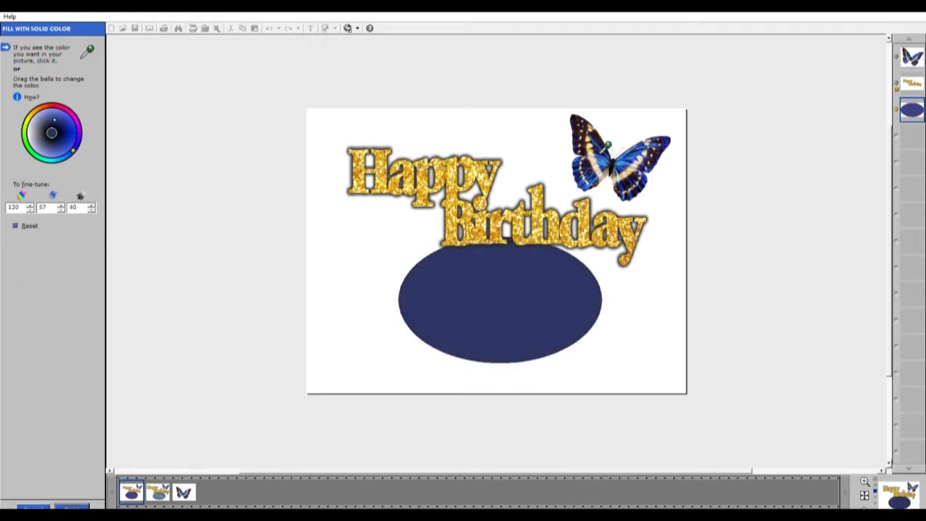
left_click(626, 159)
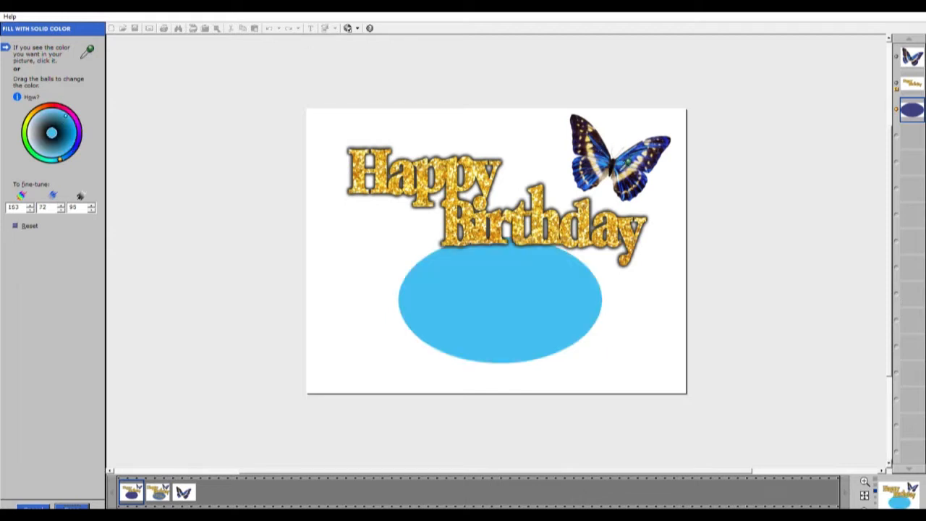
left_click(628, 162)
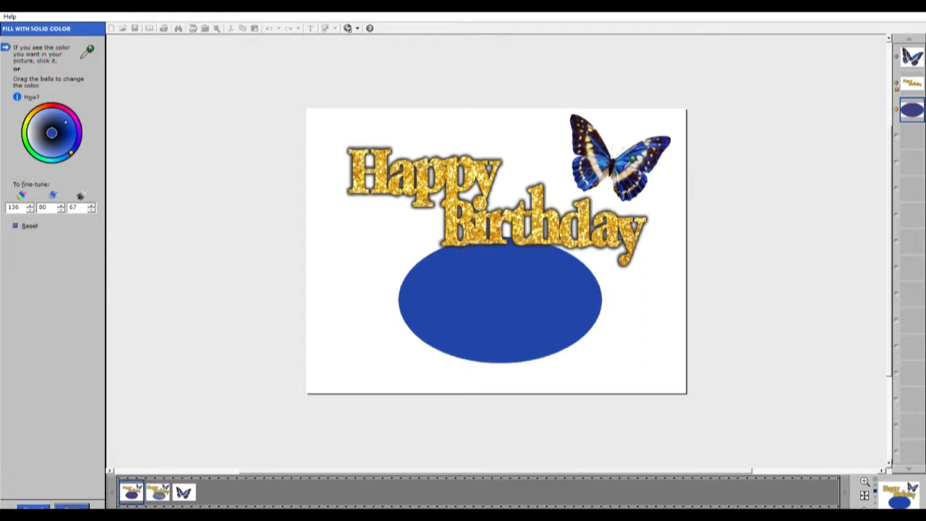
left_click(629, 161)
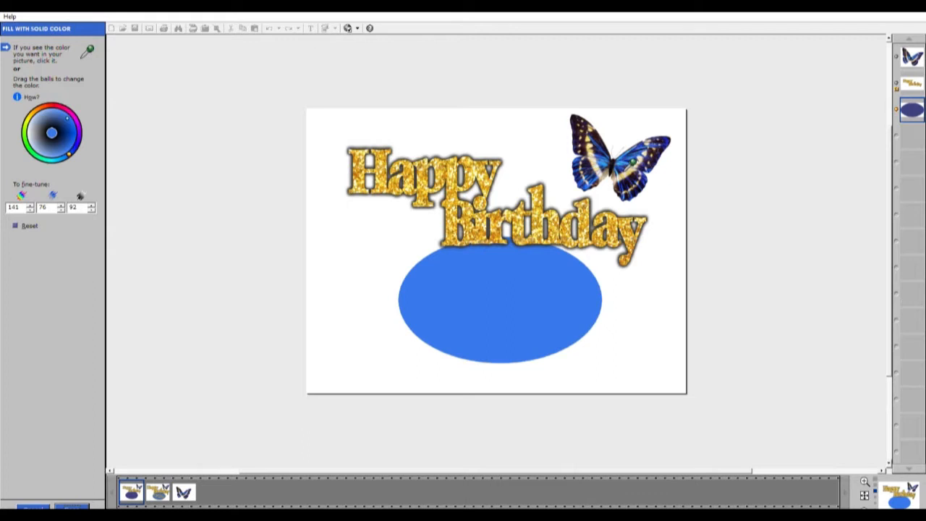
left_click(72, 506)
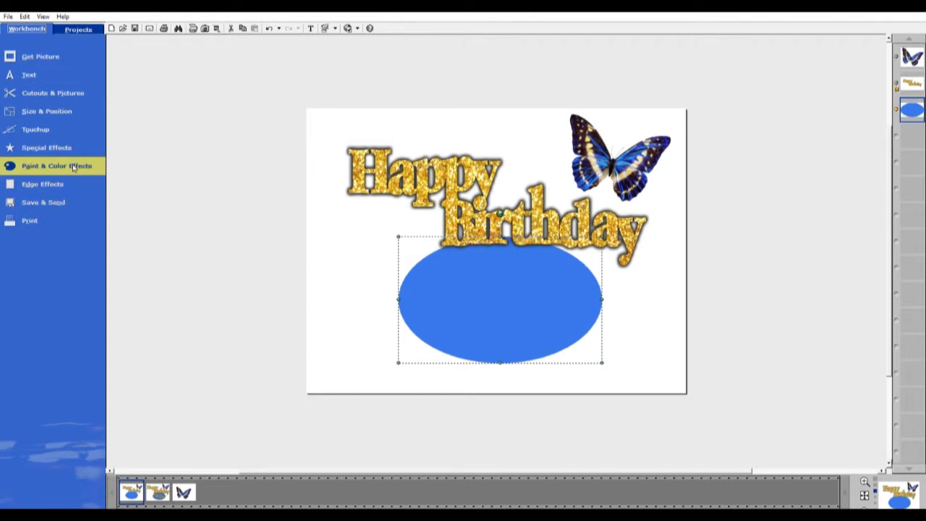
Darken the oval's blue with Change Color, lowering its brightness to about 65.
left_click(145, 324)
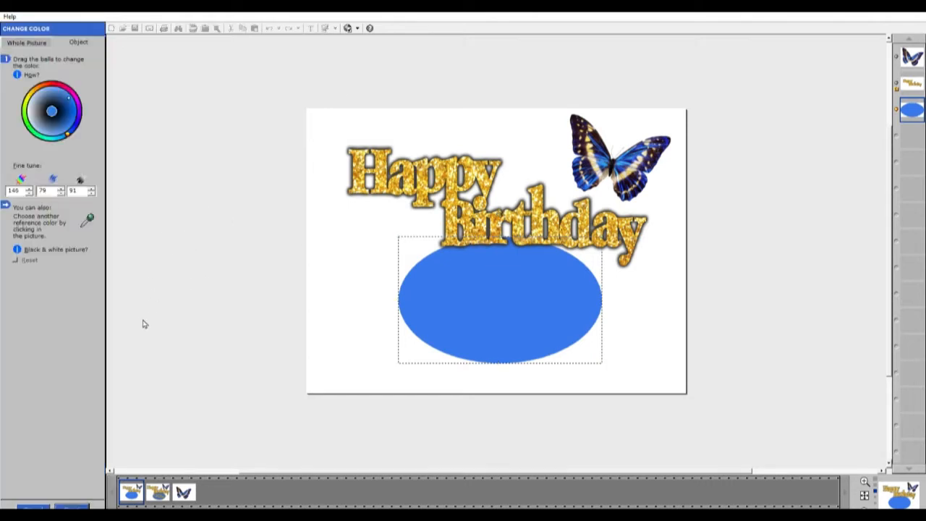
left_click(94, 191)
left_click(94, 192)
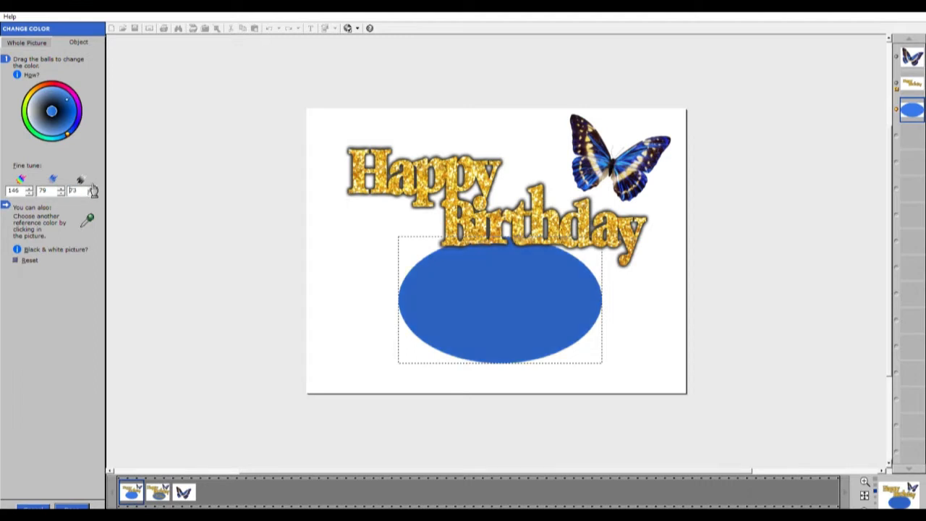
left_click(94, 192)
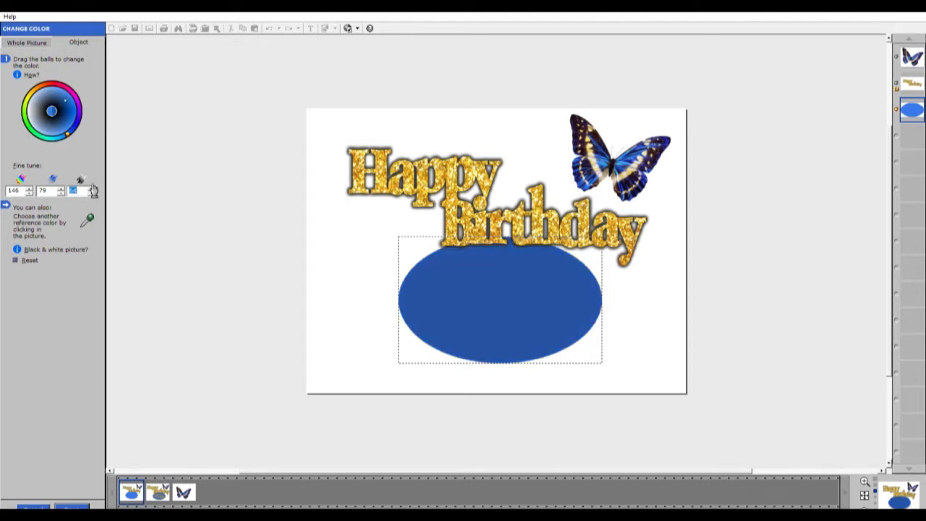
left_click(94, 191)
left_click(93, 188)
left_click(71, 505)
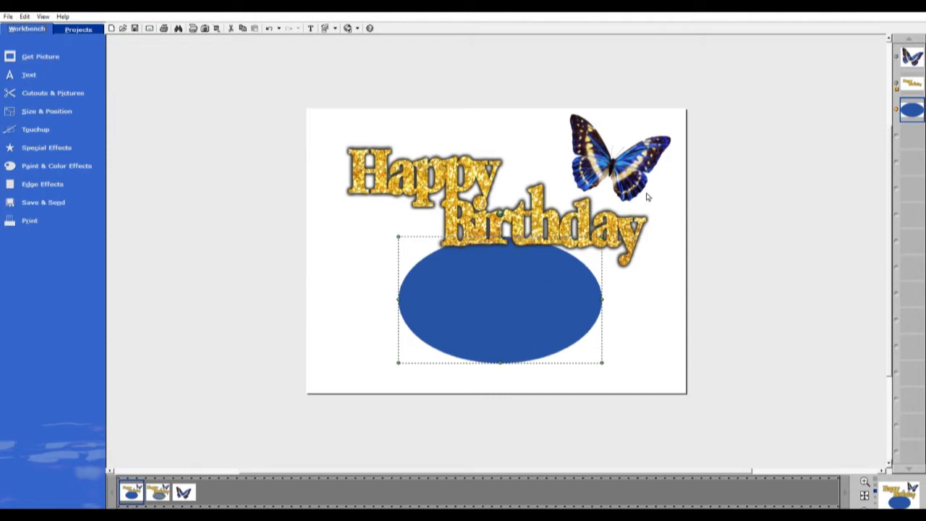
Brighten the oval's blue slightly with Change Color.
left_click(56, 165)
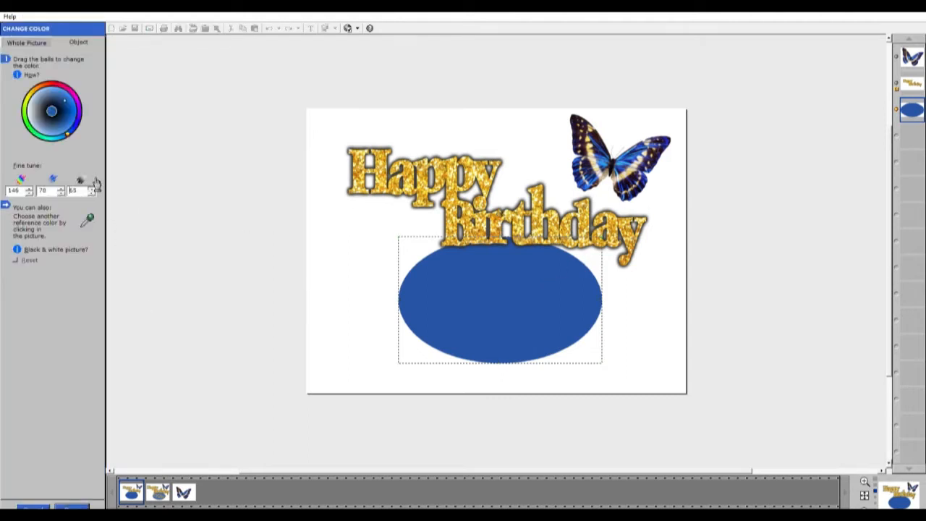
left_click(92, 188)
left_click(92, 188)
left_click(72, 506)
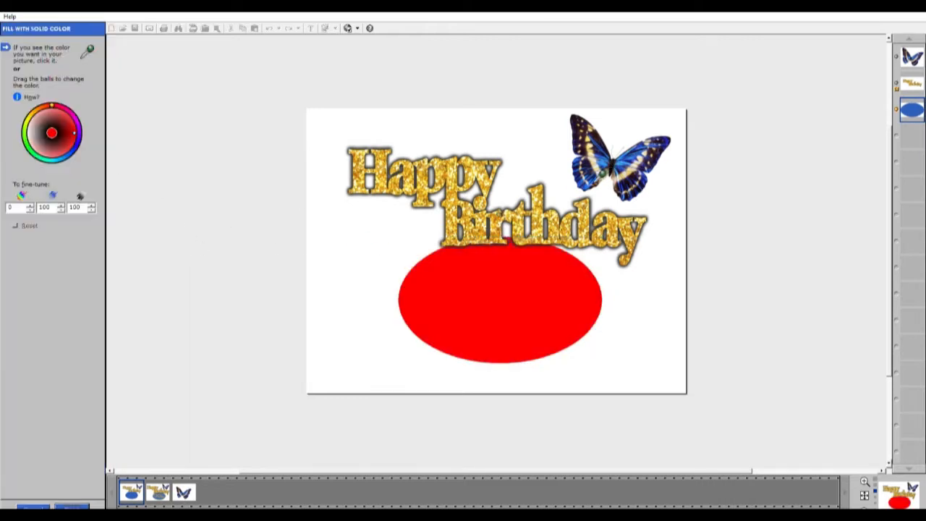
Fill the oval with a solid deep blue sampled from the butterfly's wing, with colour values 140, 73 and 66.
left_click(595, 183)
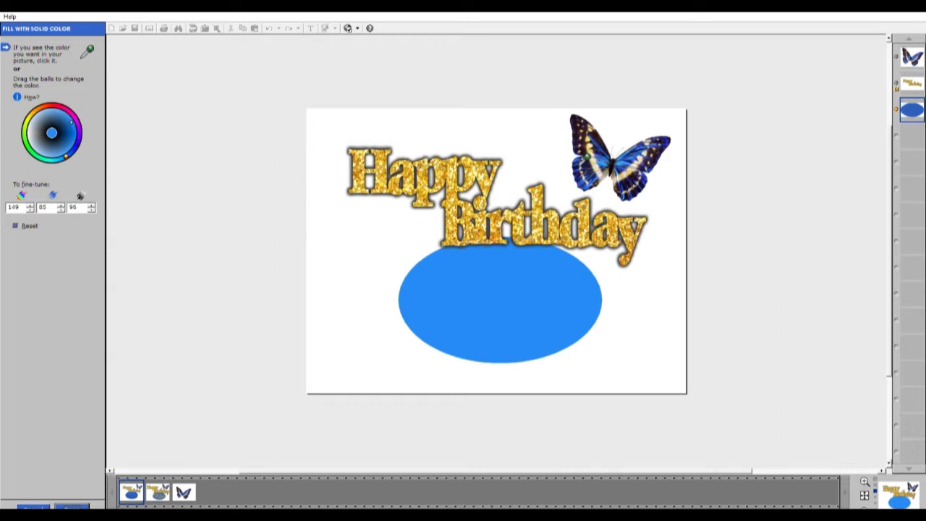
left_click(629, 163)
left_click(628, 163)
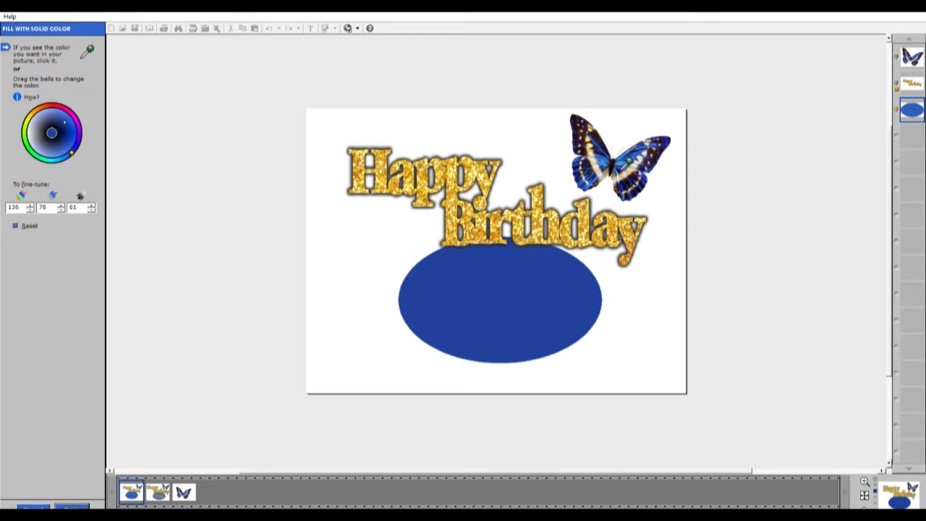
left_click(626, 164)
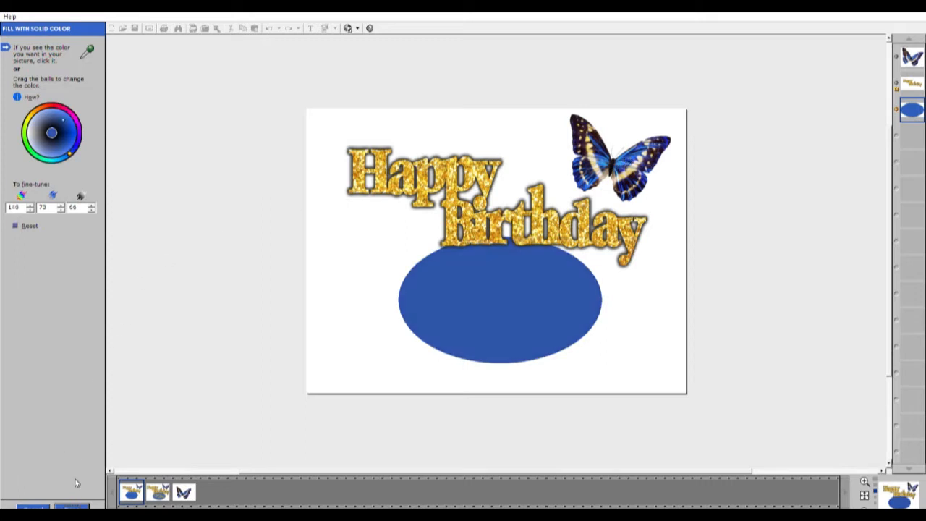
left_click(72, 505)
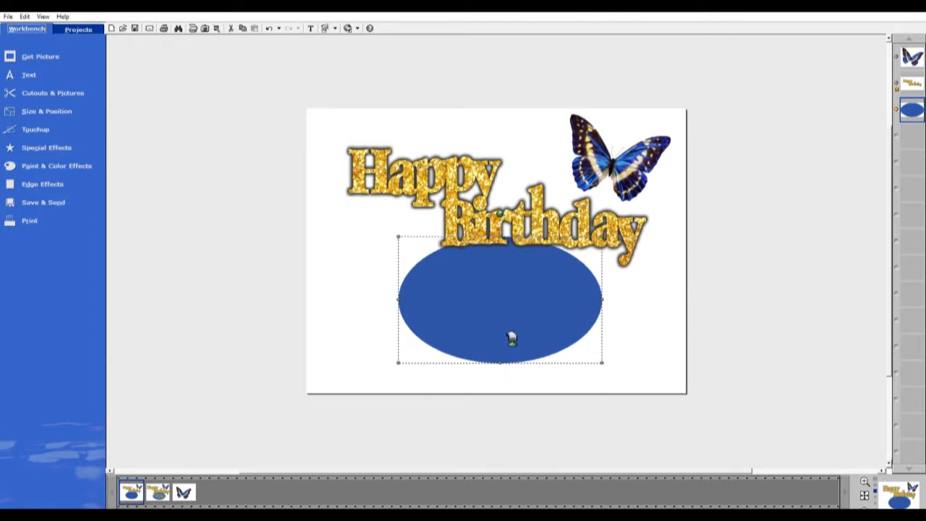
Nudge the blue oval into position beneath the title and paste a copy of it onto the card.
left_click_drag(511, 328, 513, 329)
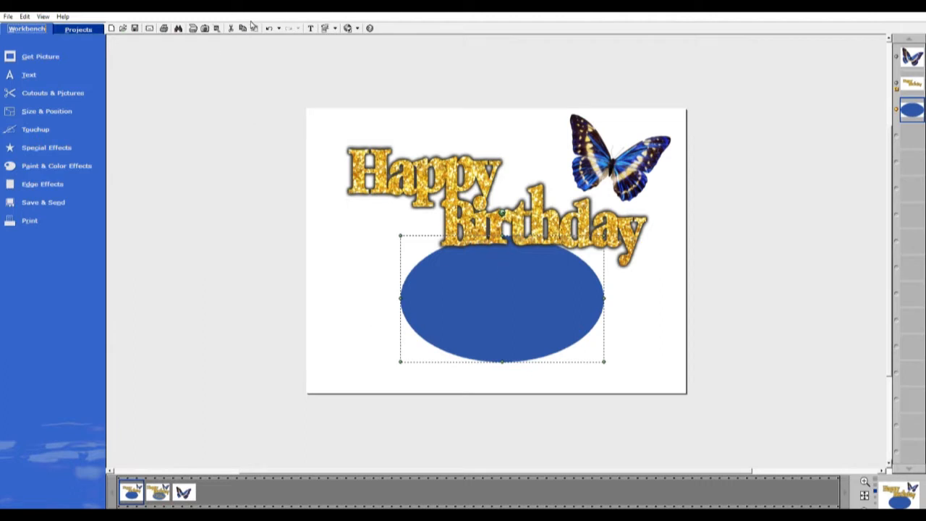
left_click_drag(496, 329, 495, 331)
left_click(254, 29)
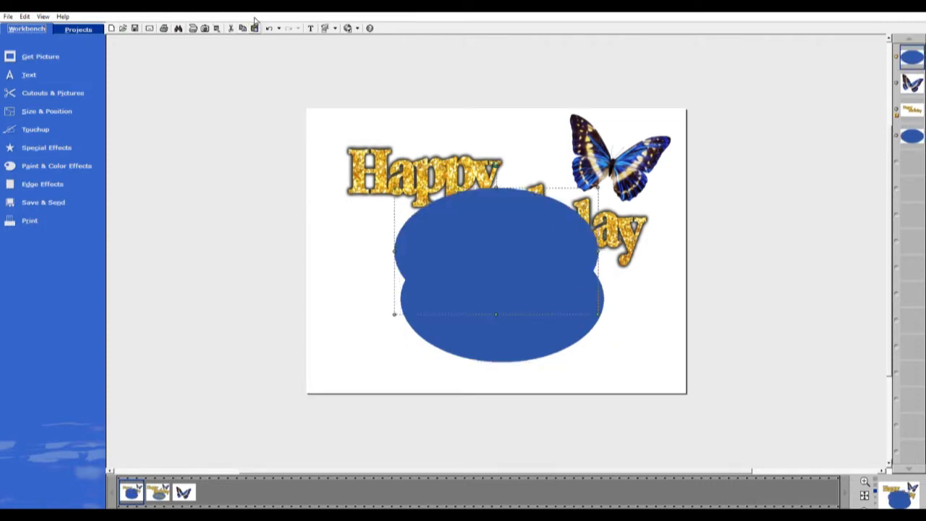
Move the pasted blue oval below the title and open the glitter goldj picture from the Desktop, returning to the card.
left_click_drag(537, 256, 576, 325)
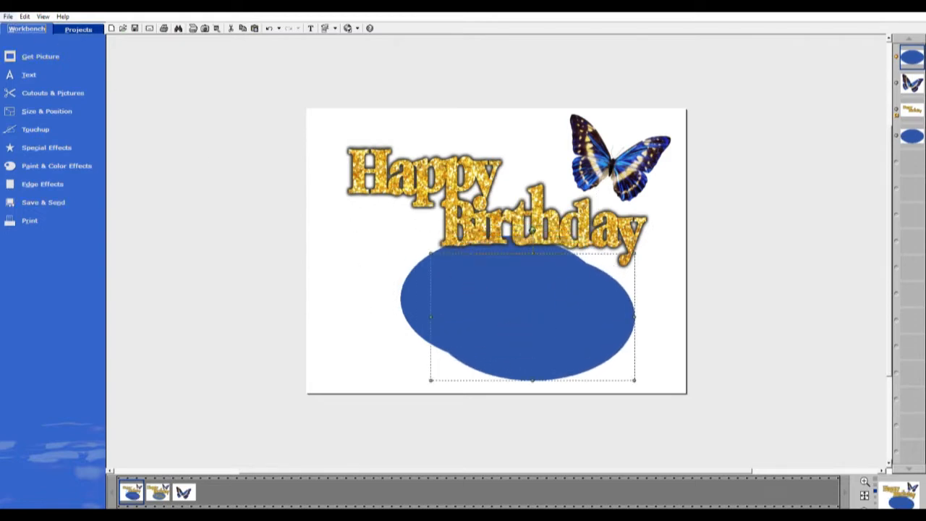
left_click(29, 40)
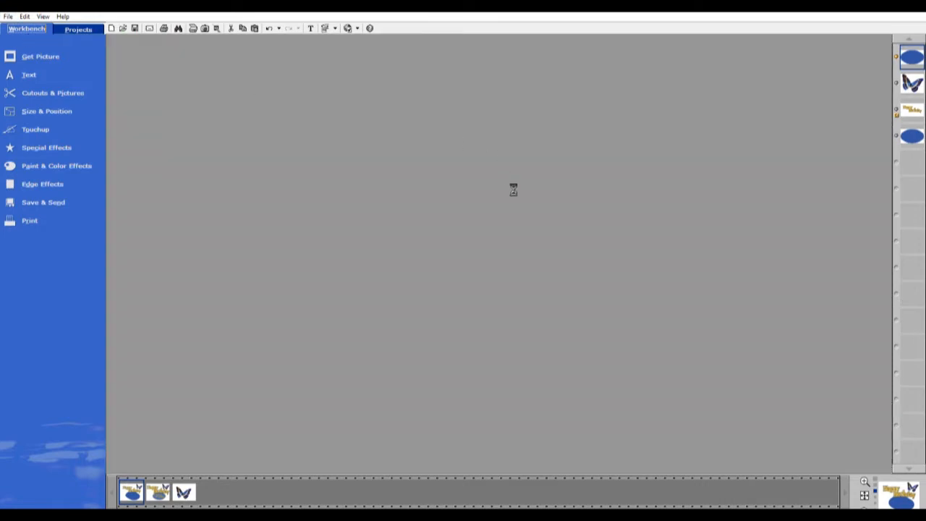
scroll(545, 341, "down", 4)
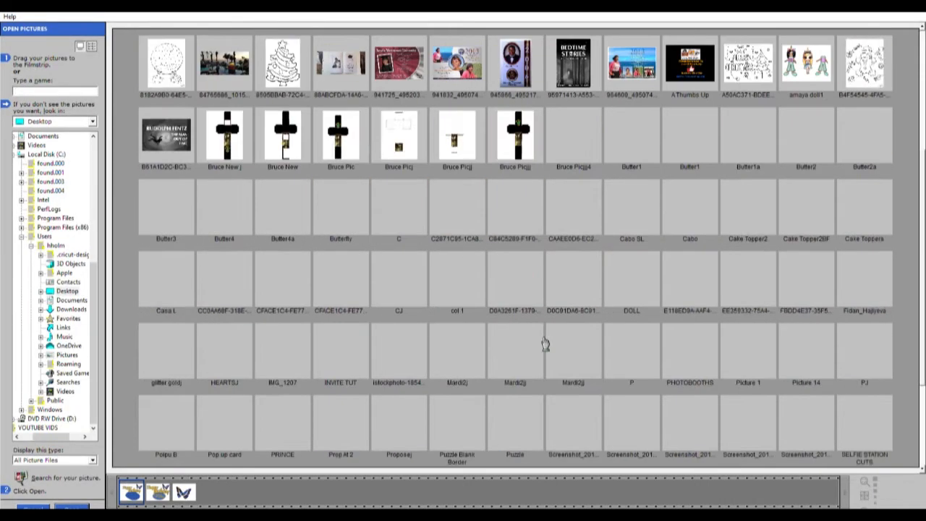
scroll(478, 267, "down", 1)
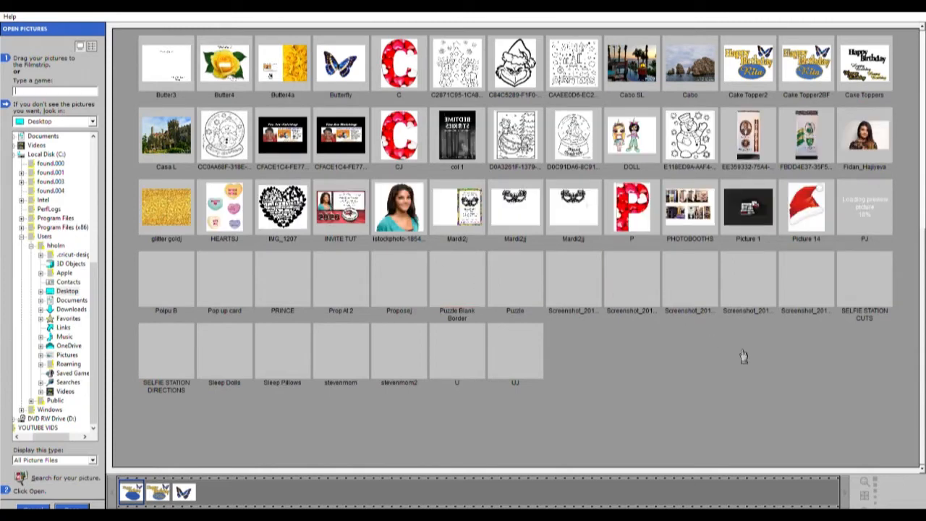
left_click(162, 228)
left_click(81, 506)
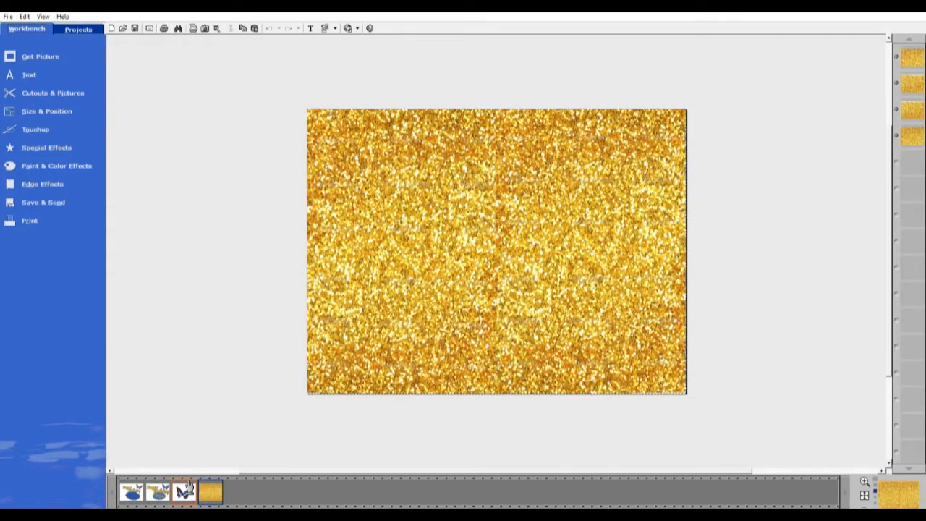
left_click(132, 492)
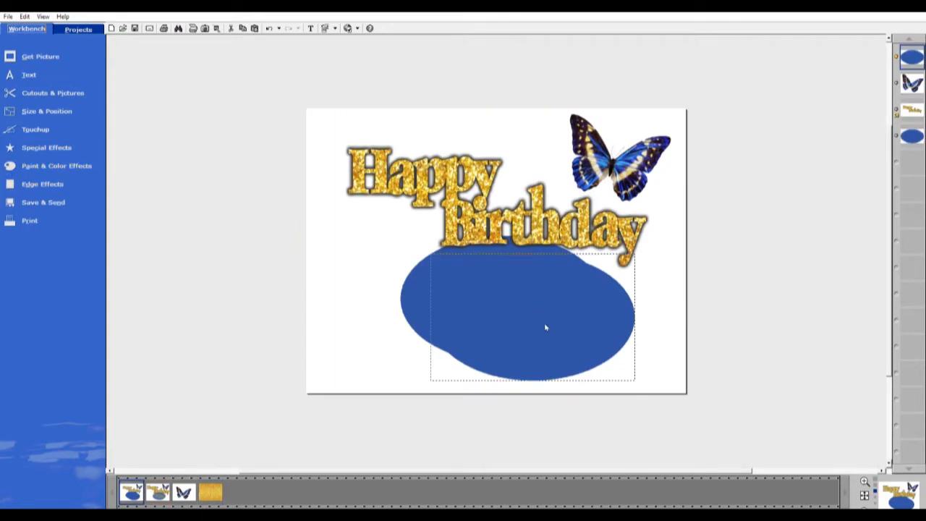
Move the copied blue oval so it sits offset to the left of the original oval.
left_click(76, 159)
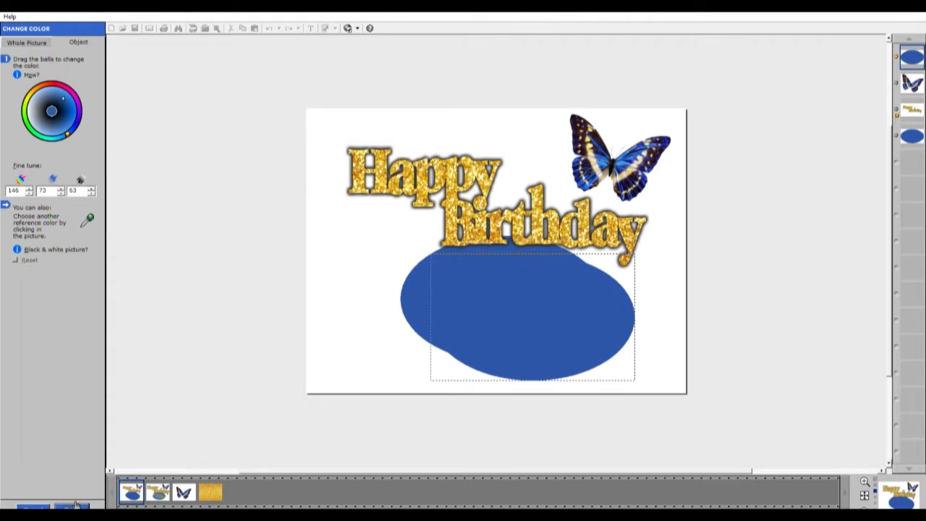
left_click(75, 504)
mouse_move(465, 341)
left_mouse_down()
mouse_move(447, 331)
mouse_move(458, 334)
left_mouse_up()
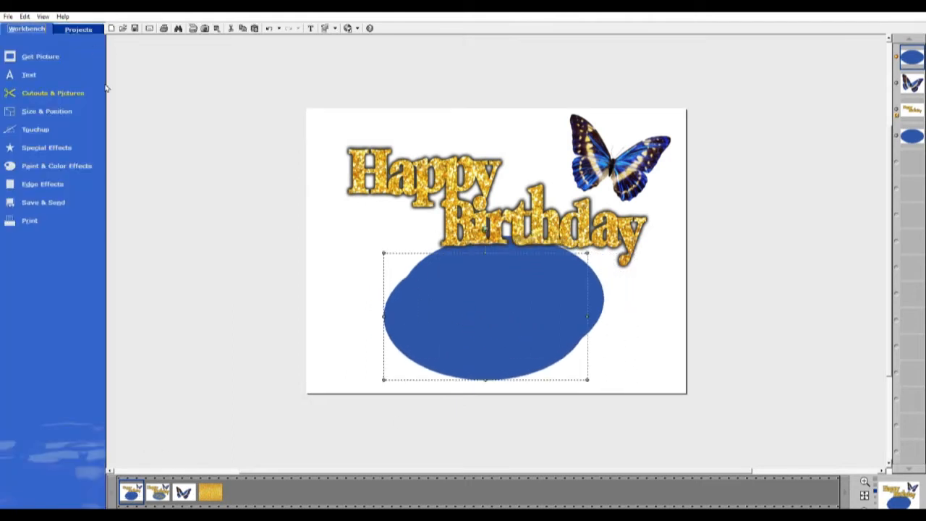
Fill the copied oval with the gold glitter picture and enlarge the fill picture beyond the oval's outline.
left_click(199, 187)
left_click(30, 169)
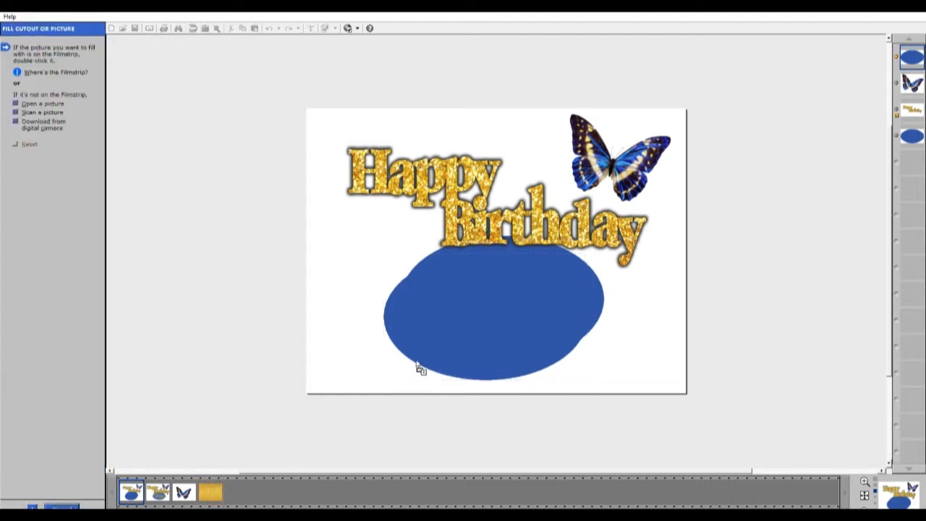
left_click(503, 303)
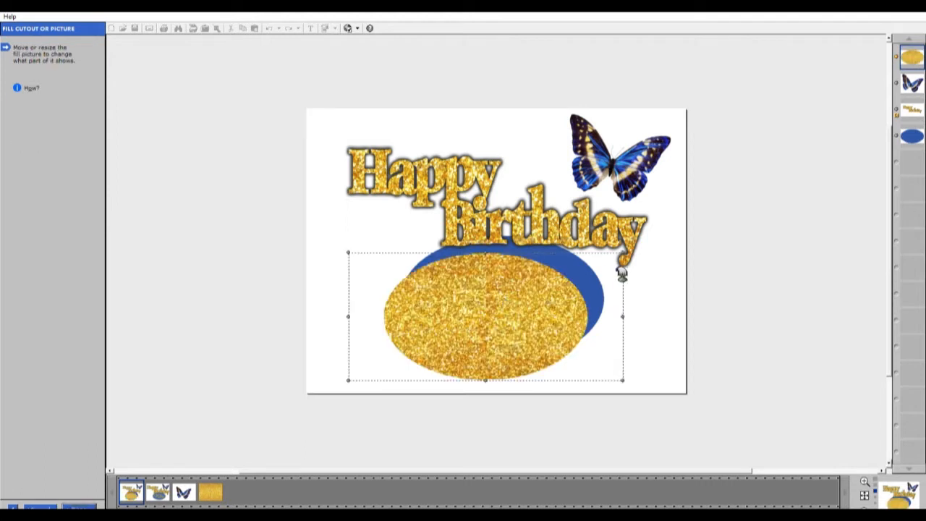
left_click(628, 247)
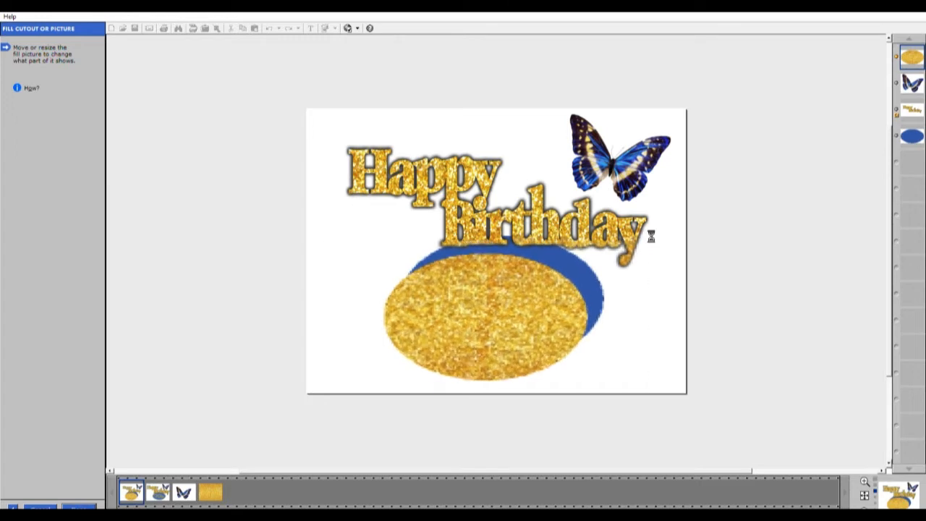
left_click(645, 241)
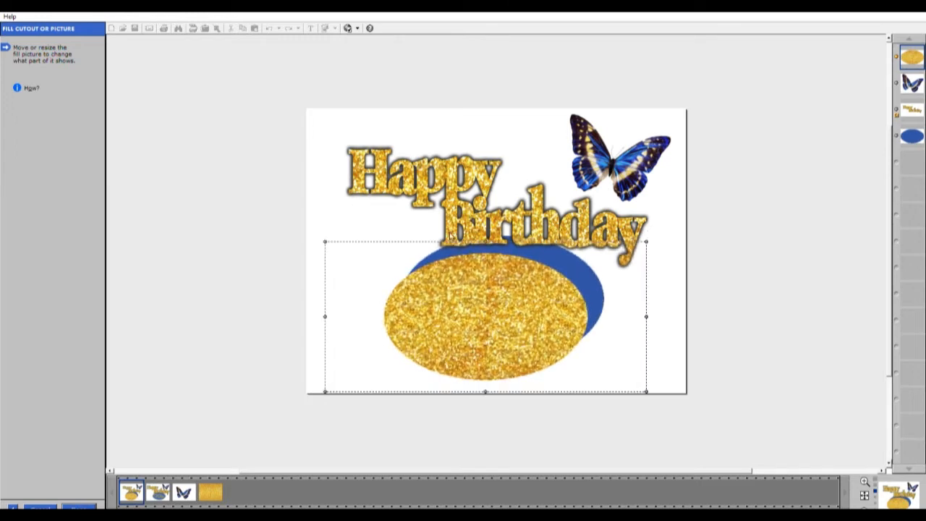
left_click(81, 505)
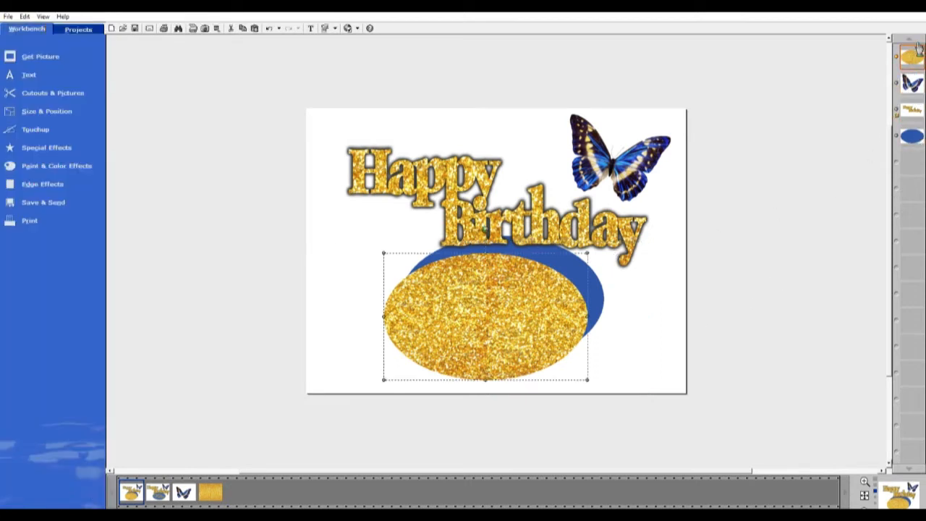
Send the gold glitter oval behind the blue oval and move it up until the two nearly align.
left_click_drag(915, 59, 919, 148)
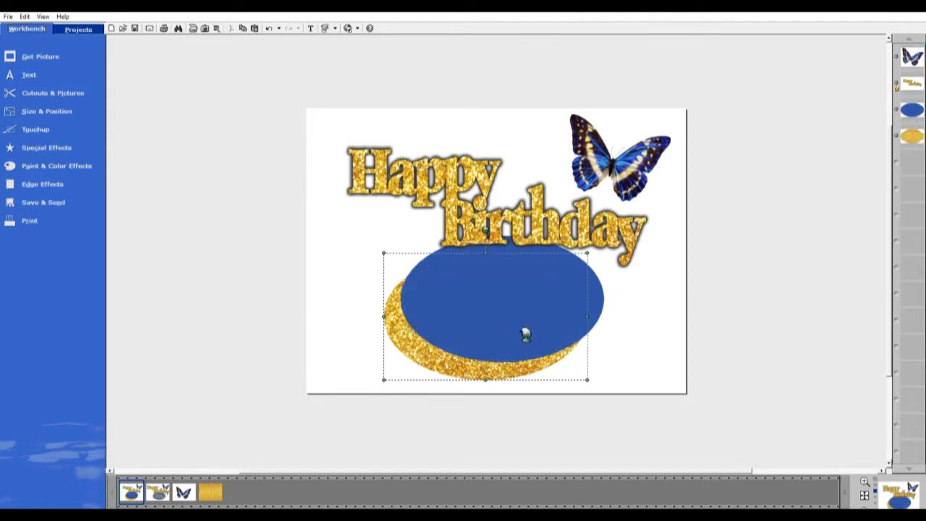
left_click(470, 369)
left_click_drag(468, 373, 476, 352)
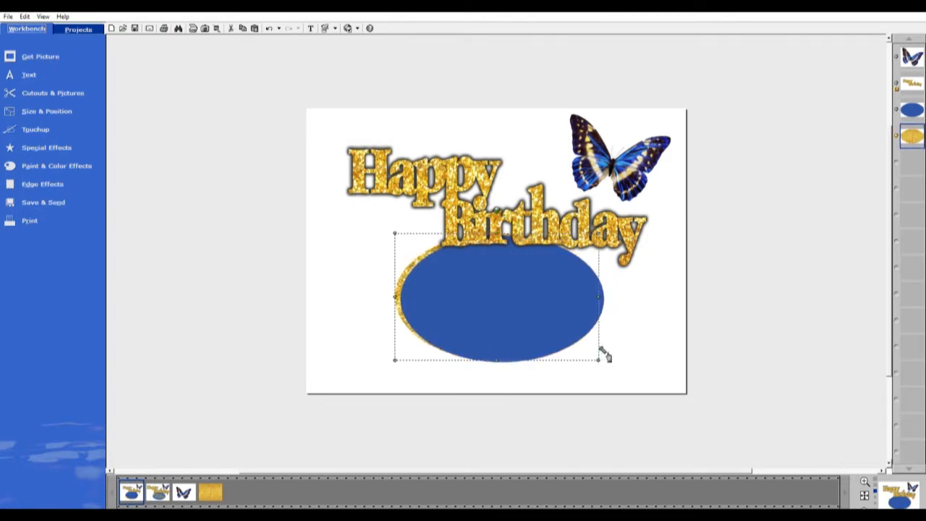
Try to resize the blue oval slightly from its lower corner and undo the change.
left_click(600, 353)
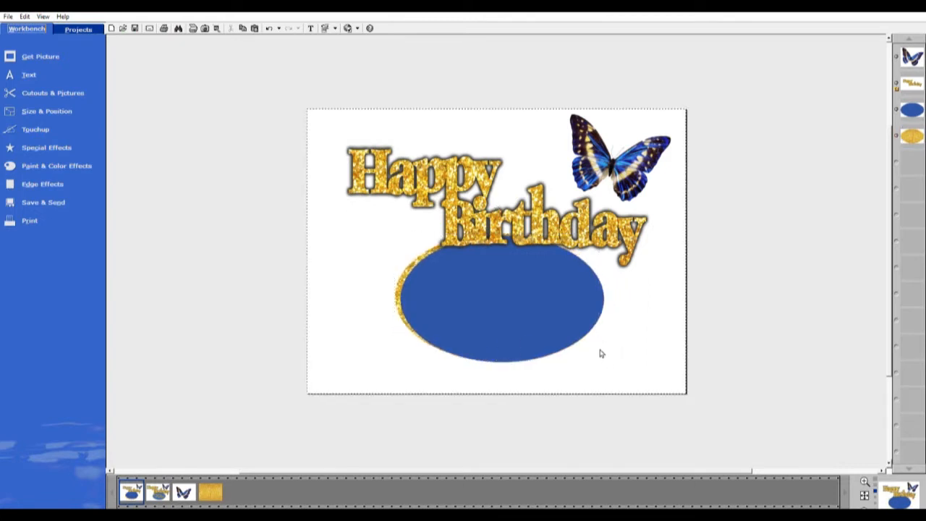
left_click(560, 310)
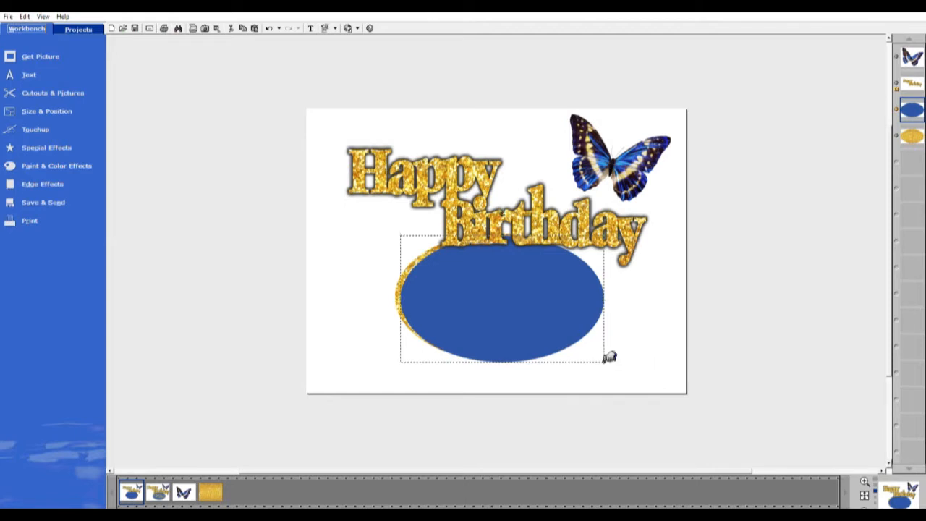
left_click_drag(608, 356, 615, 359)
left_click(268, 28)
Enlarge the gold oval slightly and centre it behind the blue oval to form a thin glitter rim.
left_click(917, 134, "shift")
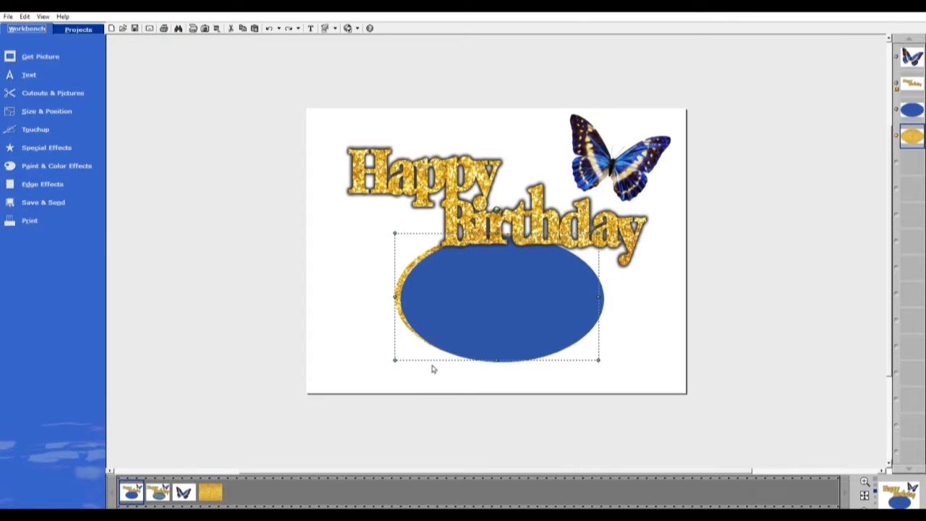
left_click_drag(394, 360, 391, 362)
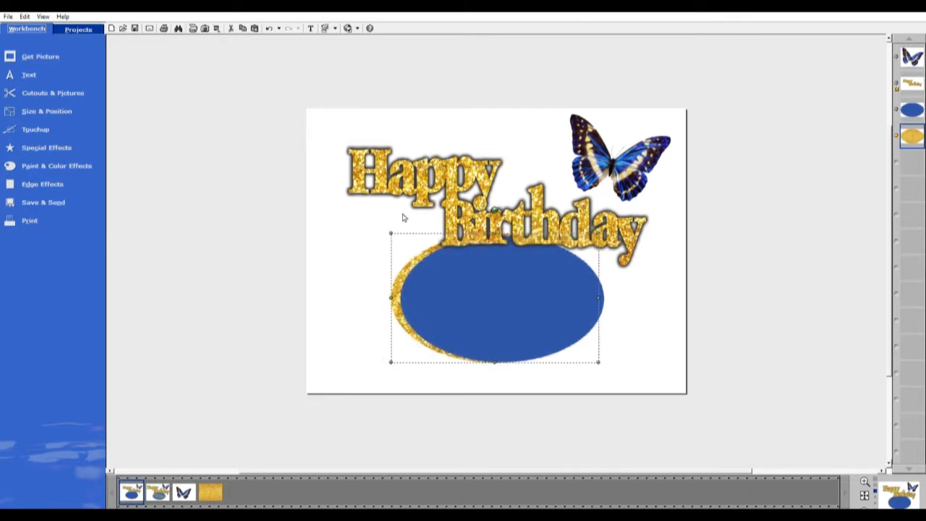
left_click_drag(408, 321, 413, 322)
left_click(378, 364)
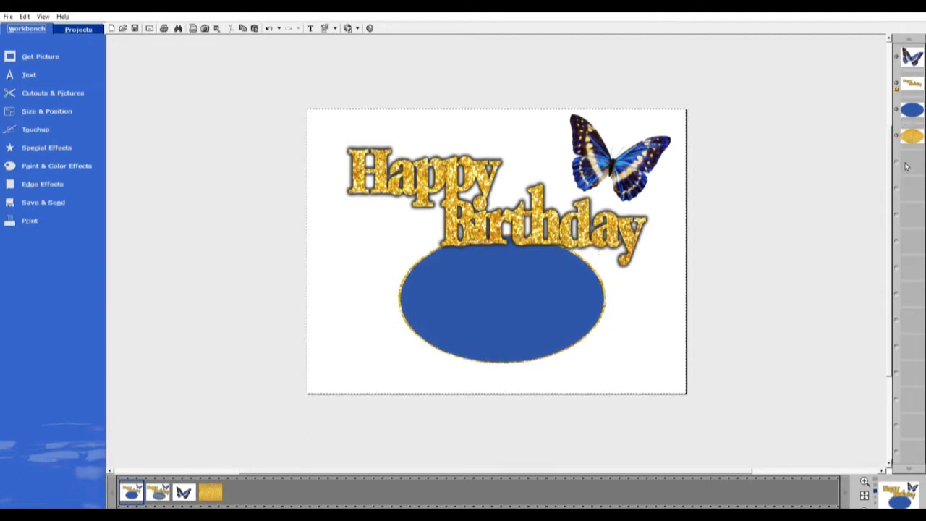
left_click(914, 136)
left_click_drag(407, 363, 408, 360)
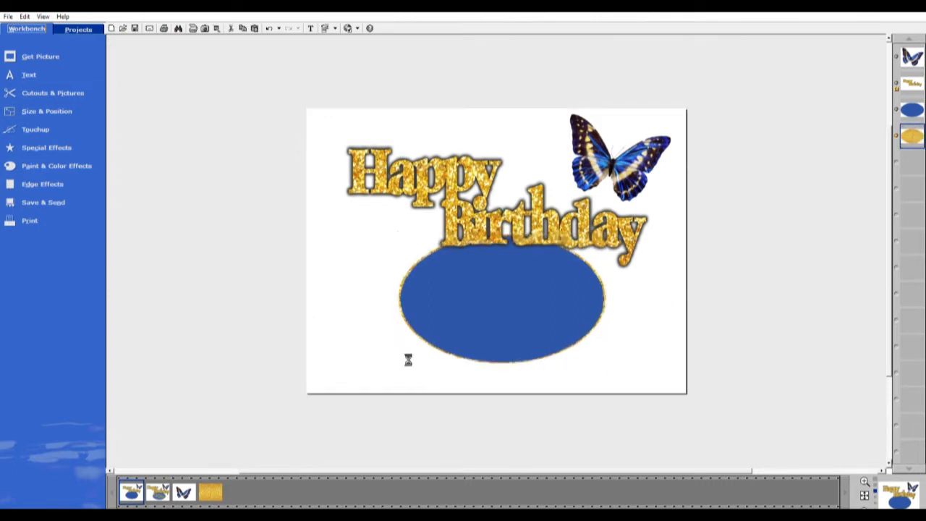
left_click_drag(541, 307, 542, 306)
Fine-tune the blue oval's size so the gold rim has an even width all around.
left_click(543, 306)
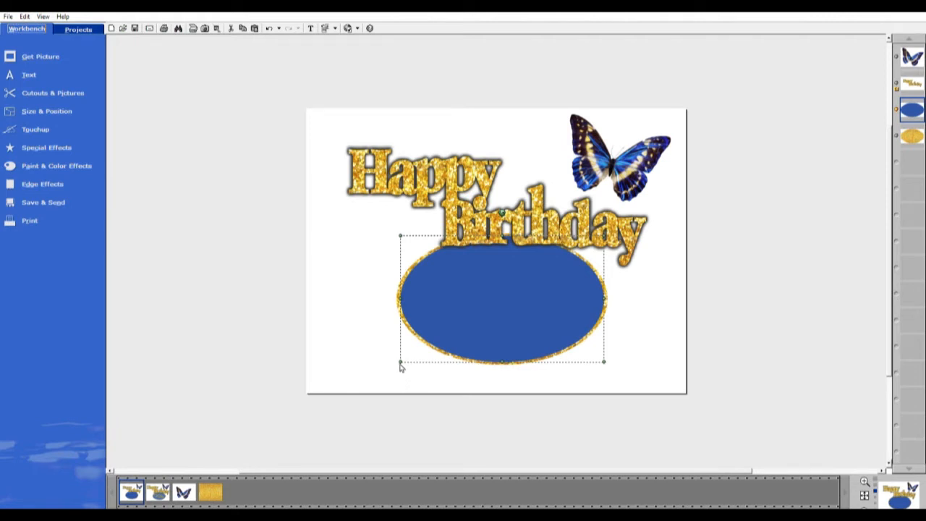
left_click_drag(401, 362, 404, 360)
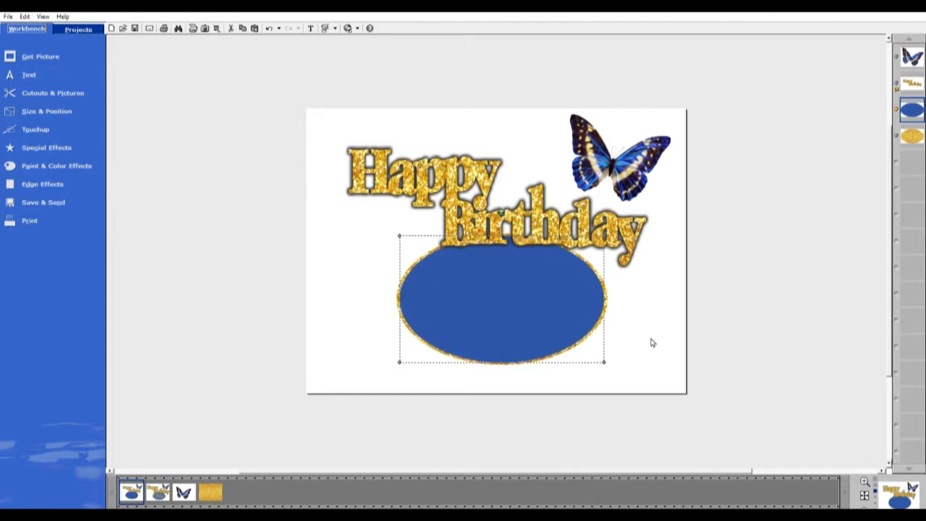
left_click(631, 355)
left_click(477, 311)
left_click_drag(404, 358, 406, 358)
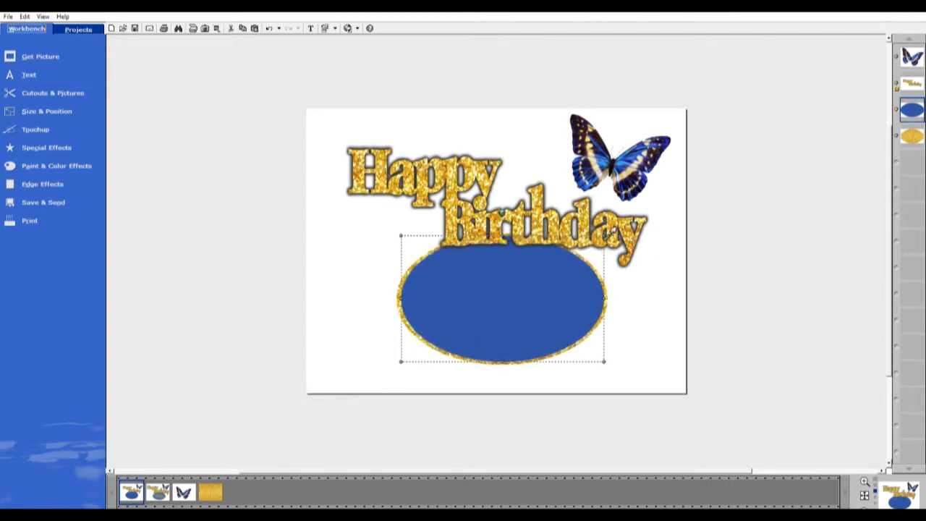
left_click_drag(604, 235, 607, 233)
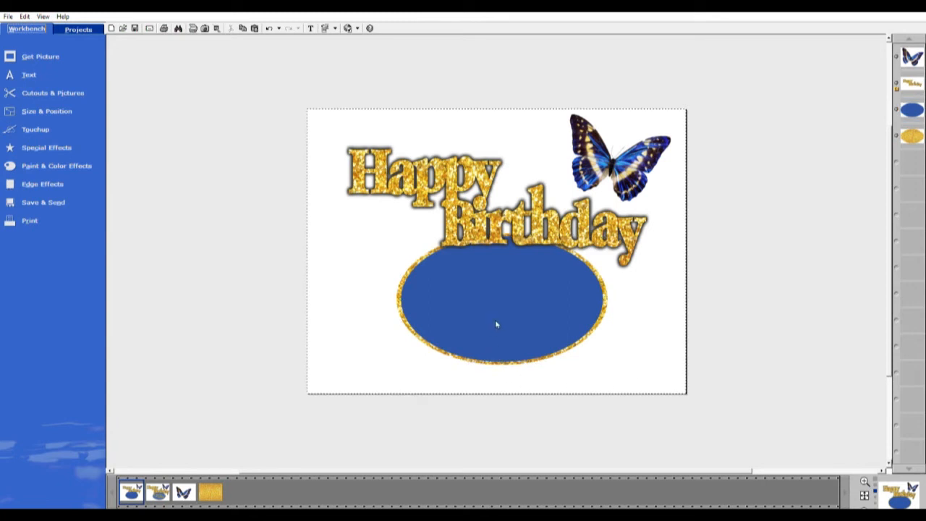
left_click_drag(509, 361, 510, 360)
left_click(678, 365)
Try a Soft shadow on the gold oval, enlarging it slightly beyond the glitter rim.
left_click(412, 264)
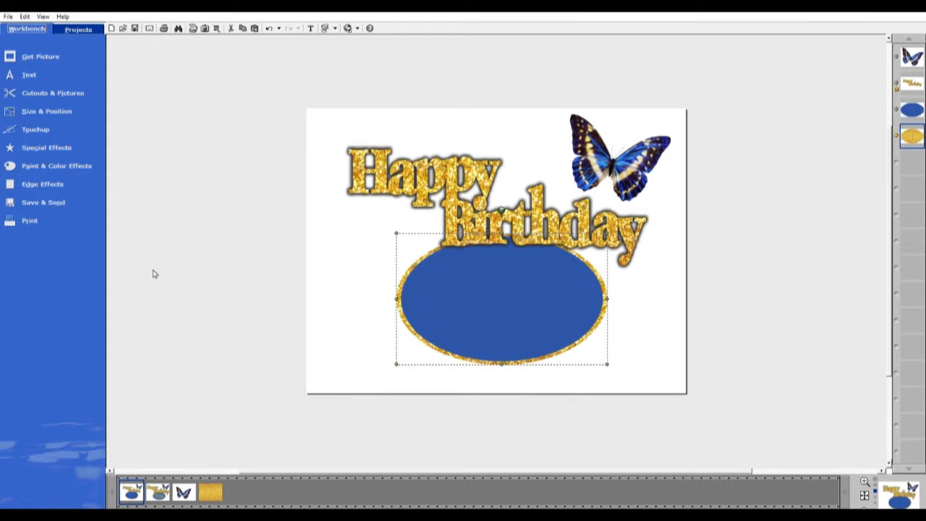
left_click(46, 137)
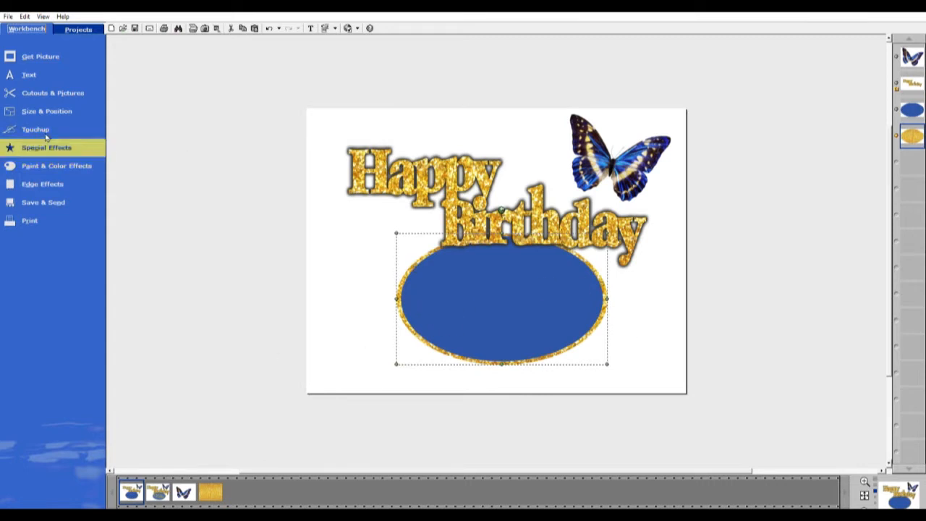
left_click(199, 161)
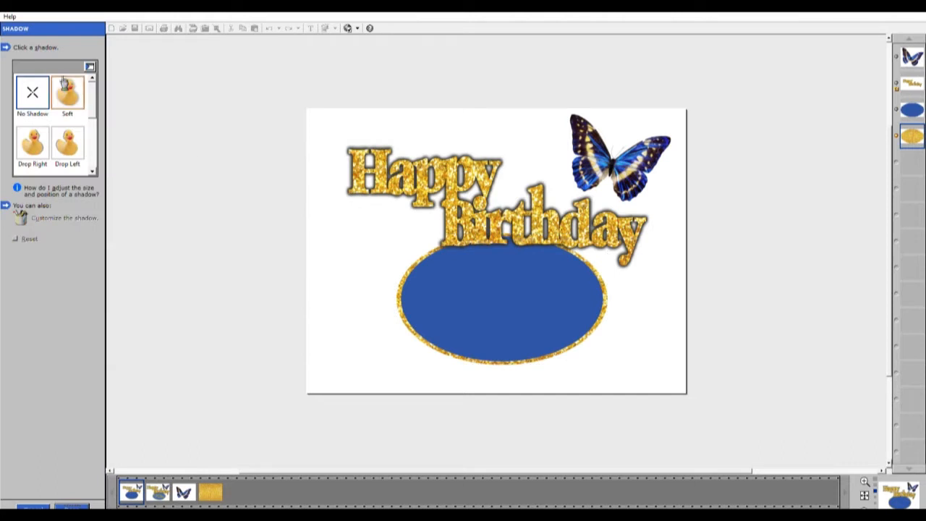
left_click(33, 506)
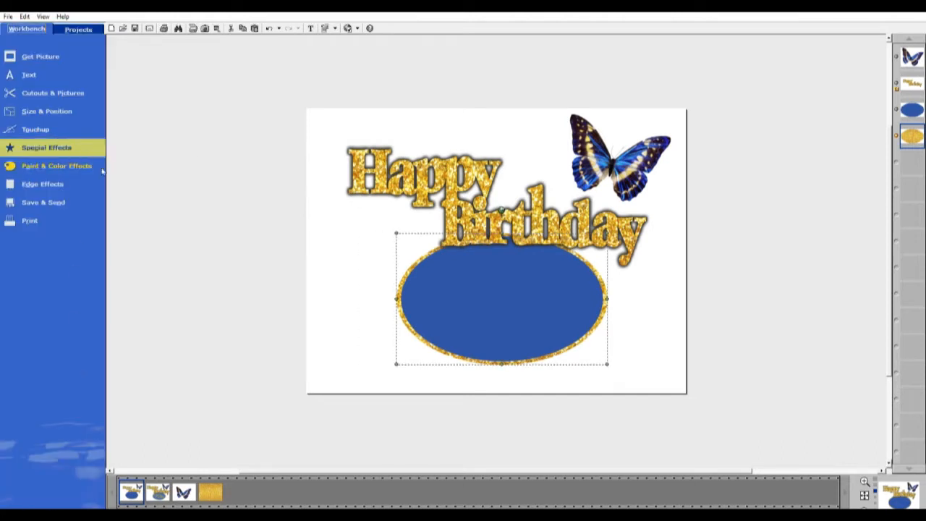
left_click(189, 165)
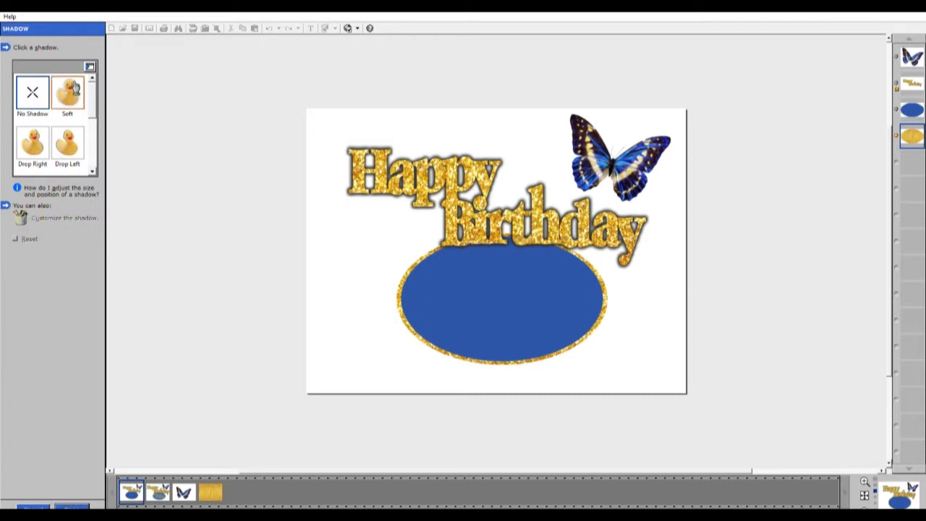
left_click(75, 87)
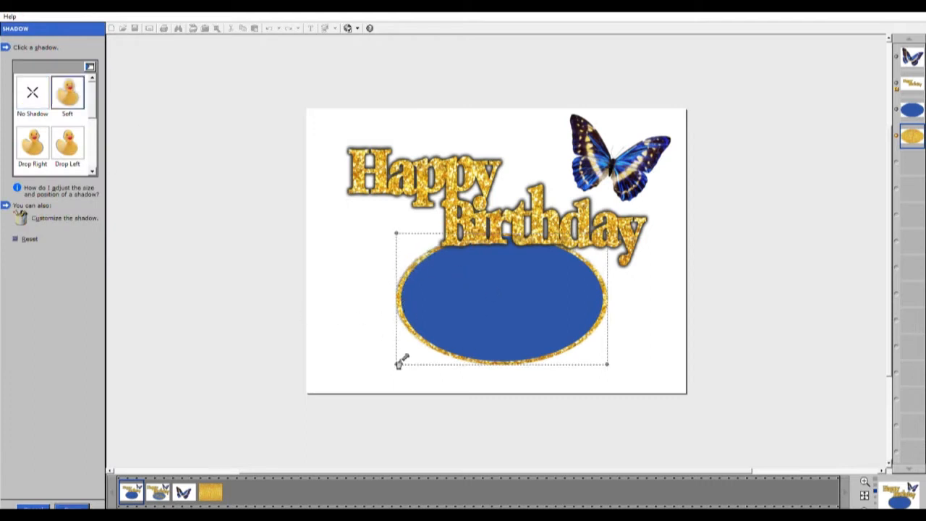
left_click_drag(398, 364, 397, 367)
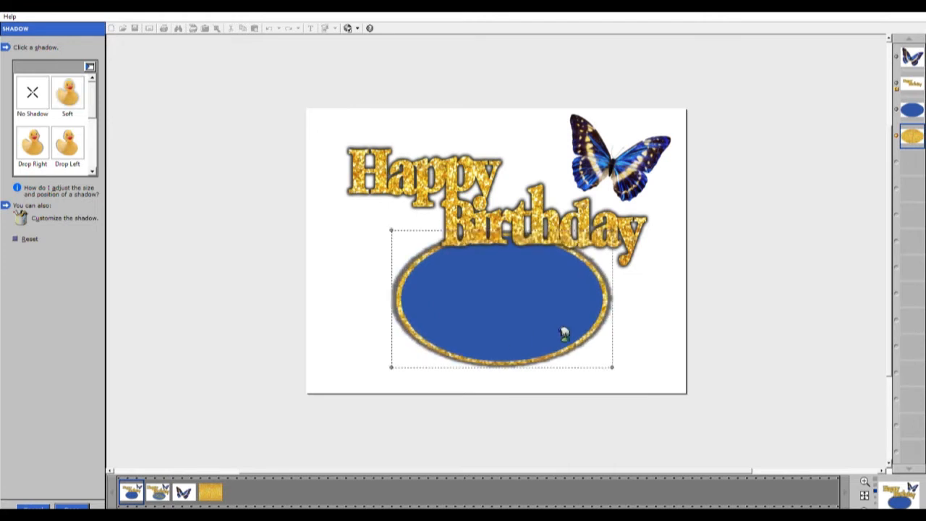
Apply a Drop Left shadow to the gold oval and resize it into a thin, even dark edge around the glitter rim.
left_click(67, 143)
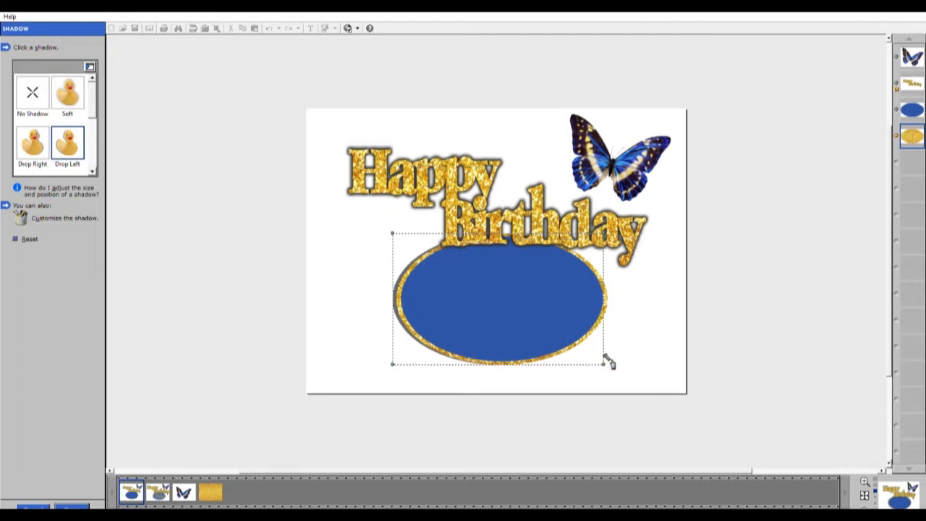
left_click_drag(607, 361, 613, 363)
left_click_drag(536, 326, 539, 327)
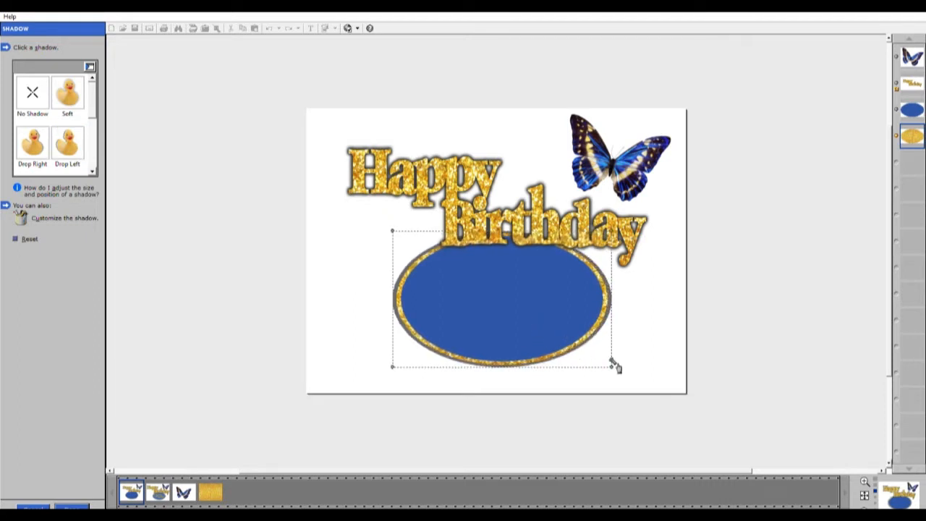
left_click_drag(614, 364, 614, 363)
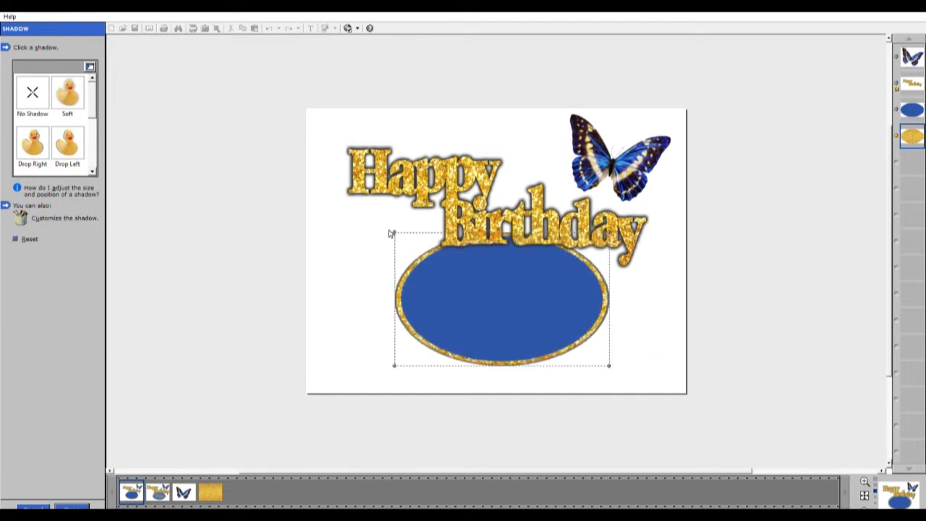
left_click_drag(399, 226, 399, 227)
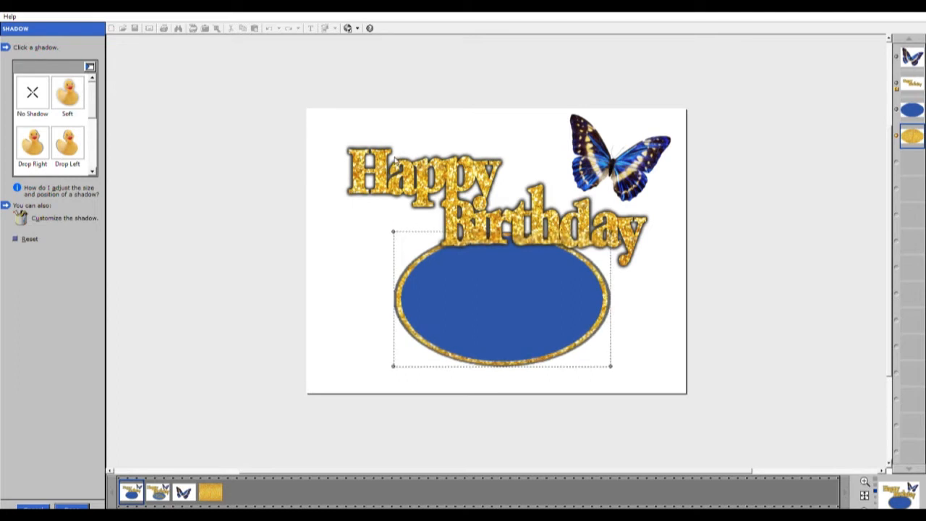
left_click(75, 504)
left_click(239, 352)
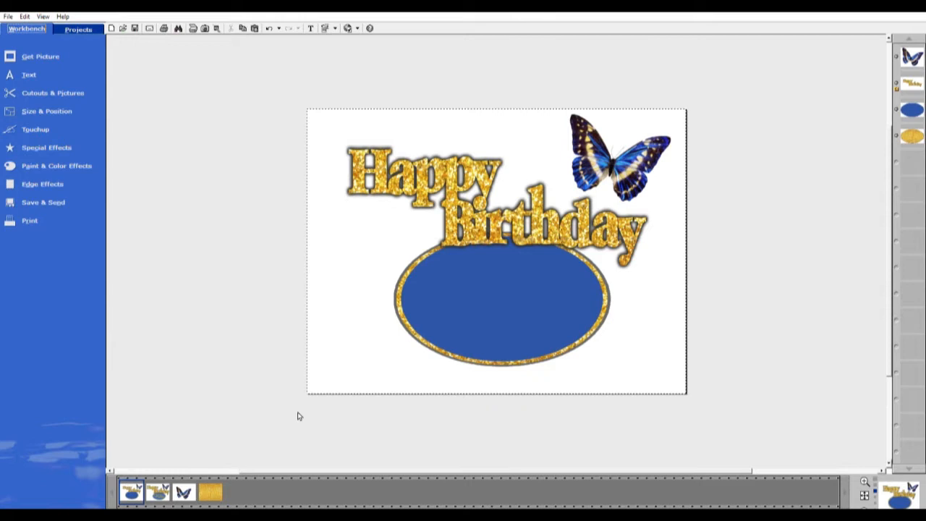
Add the recipient's first name as Amazone BT text, enlarged and centred to fill most of the blue oval.
left_click(28, 75)
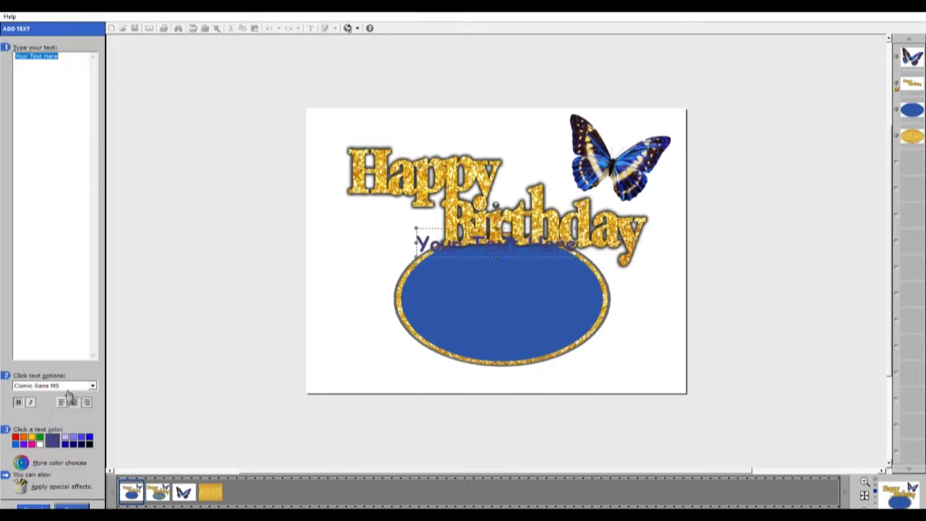
left_click(94, 383)
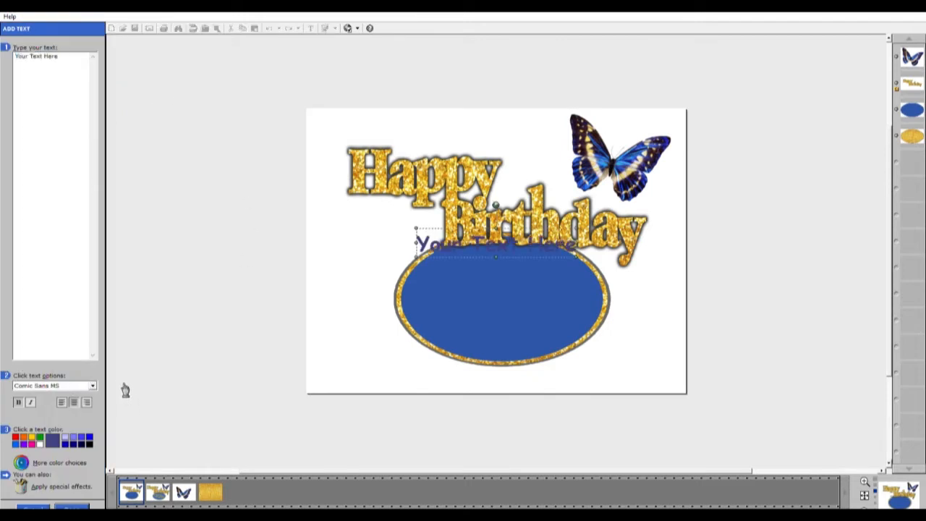
left_click(63, 413)
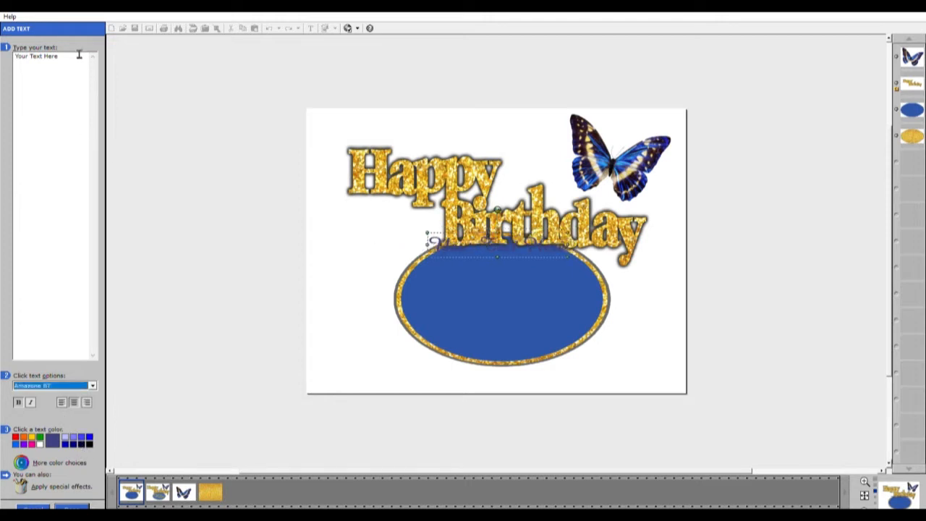
left_click_drag(78, 55, 16, 56)
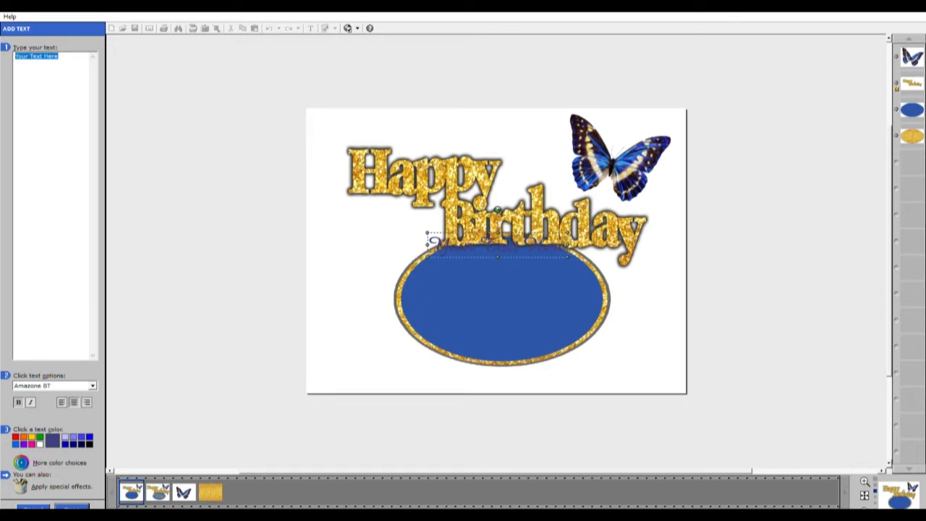
type("Rita")
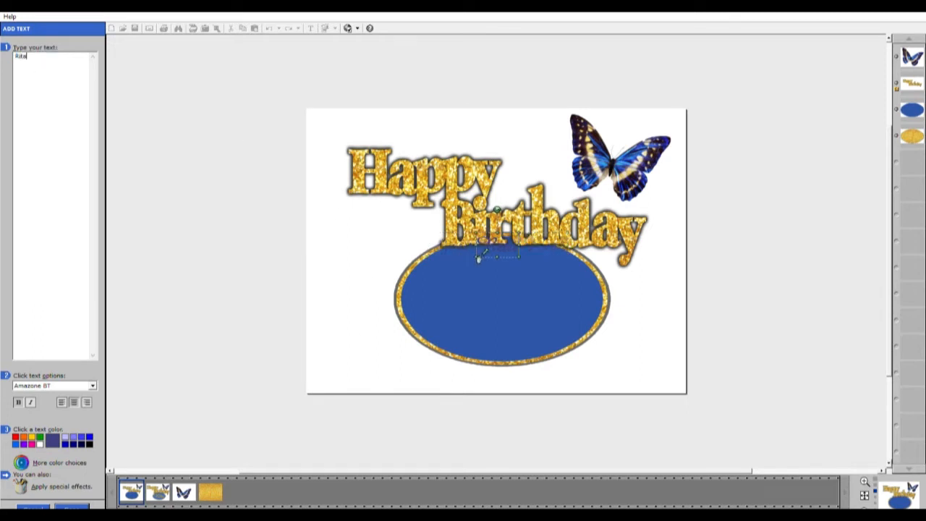
left_click_drag(479, 258, 361, 306)
left_click_drag(487, 275, 541, 307)
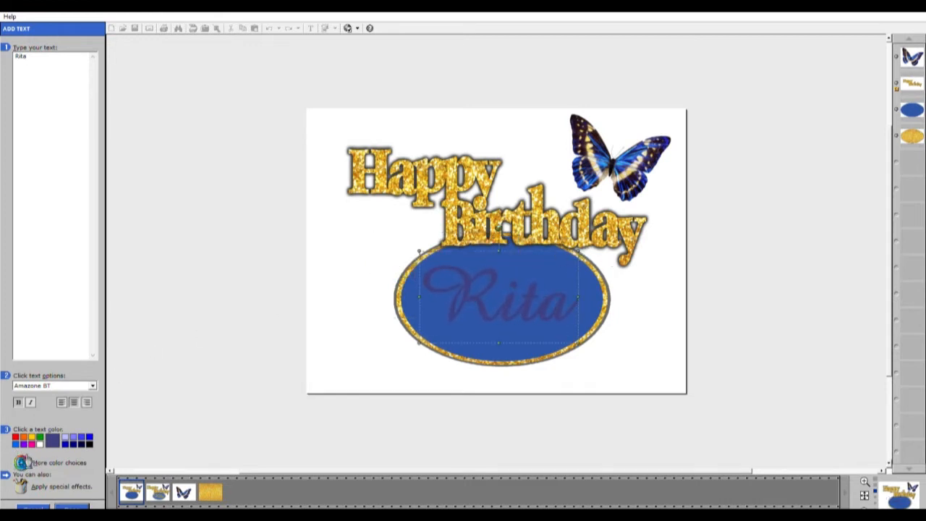
Colour the name text gold by sampling a shade from the glitter of the word "Happy".
left_click(27, 461)
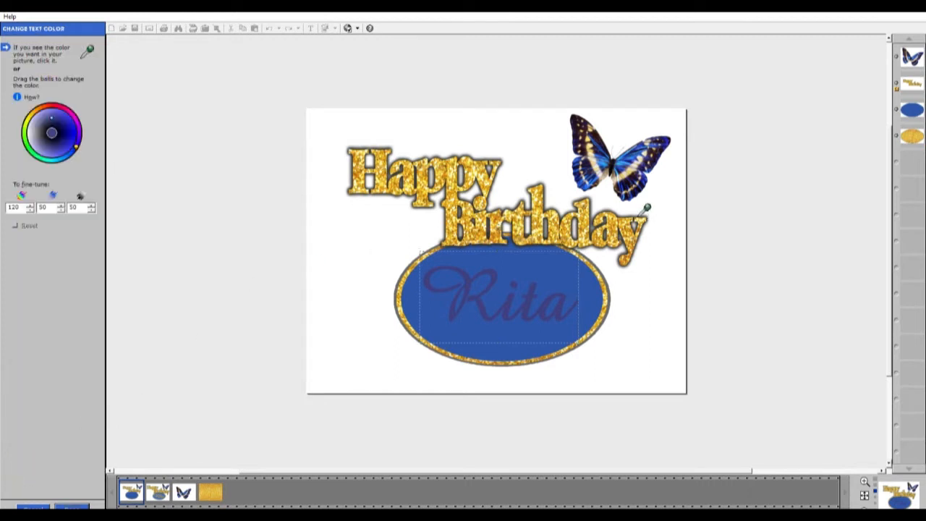
left_click(497, 176)
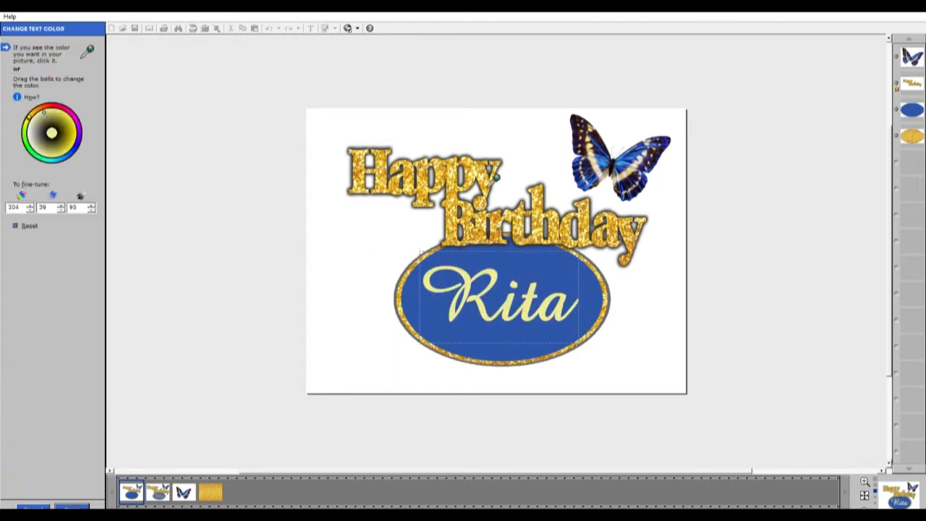
left_click(461, 186)
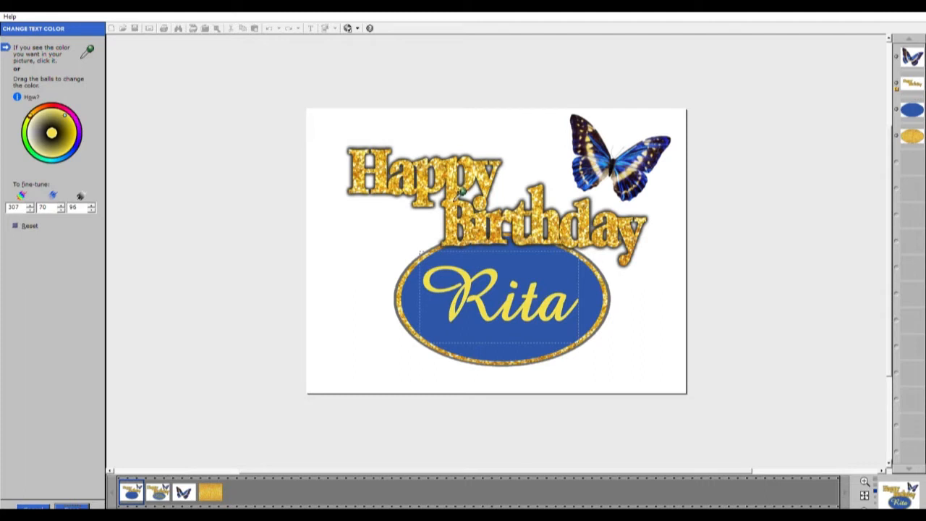
left_click(462, 191)
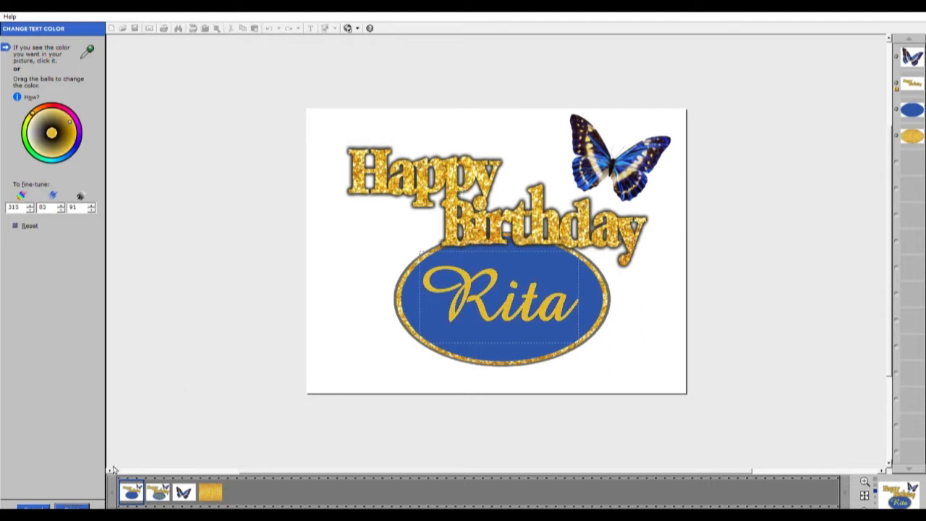
left_click(72, 508)
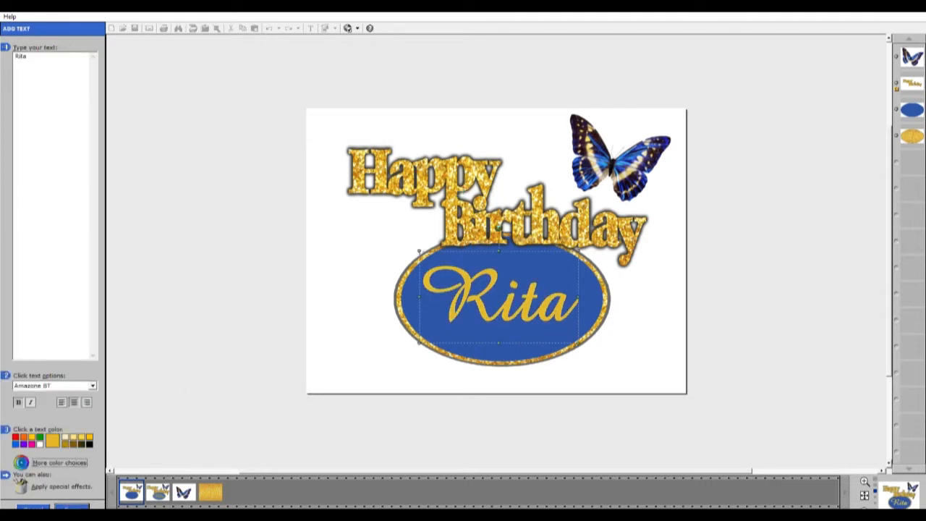
left_click(69, 506)
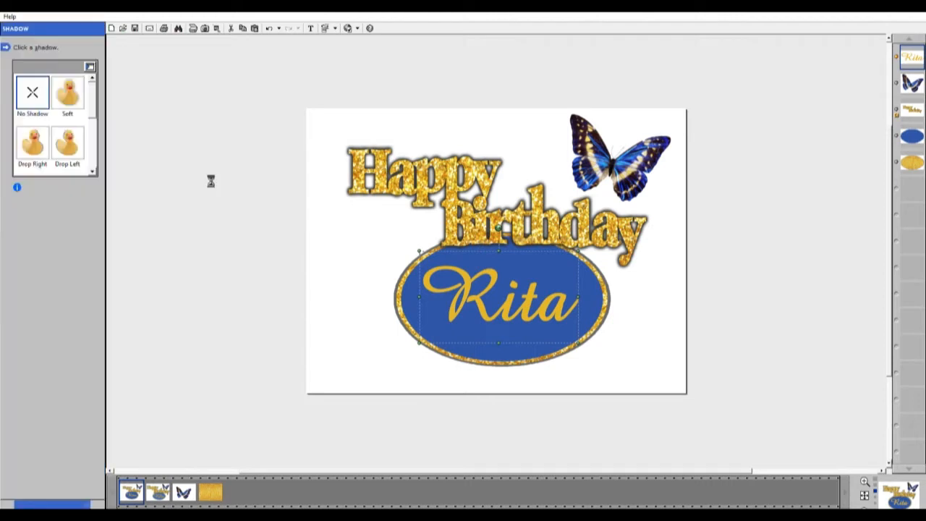
Give the name text a Drop Left shadow offset slightly below and to the left of the letters.
left_click(70, 88)
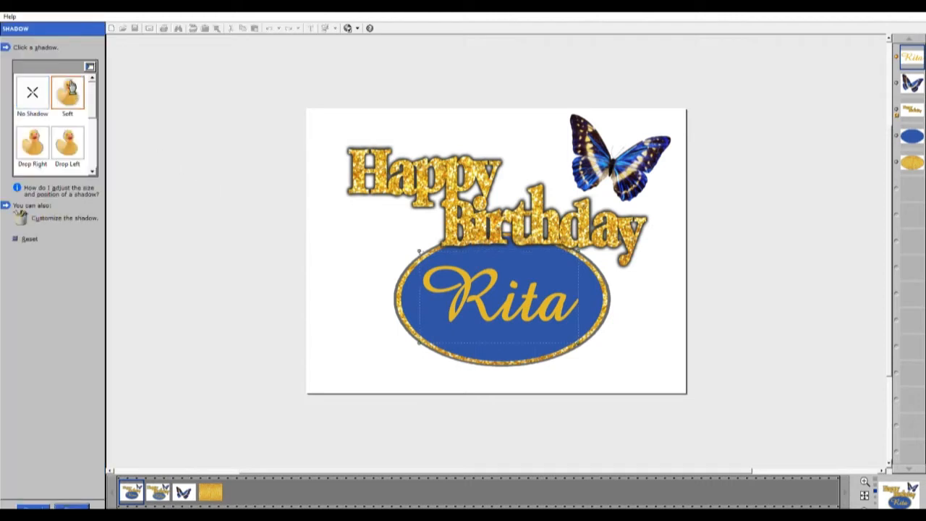
left_click(464, 292)
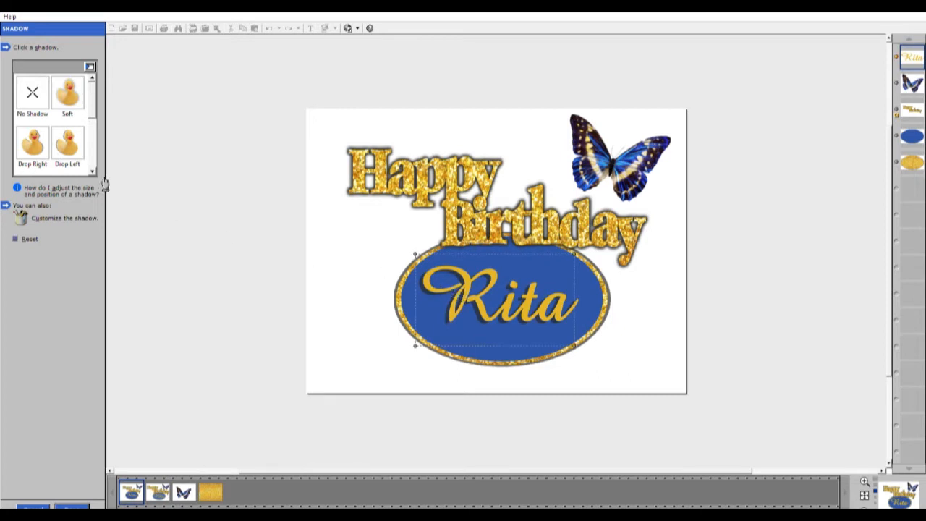
left_click(75, 139)
left_click(75, 139)
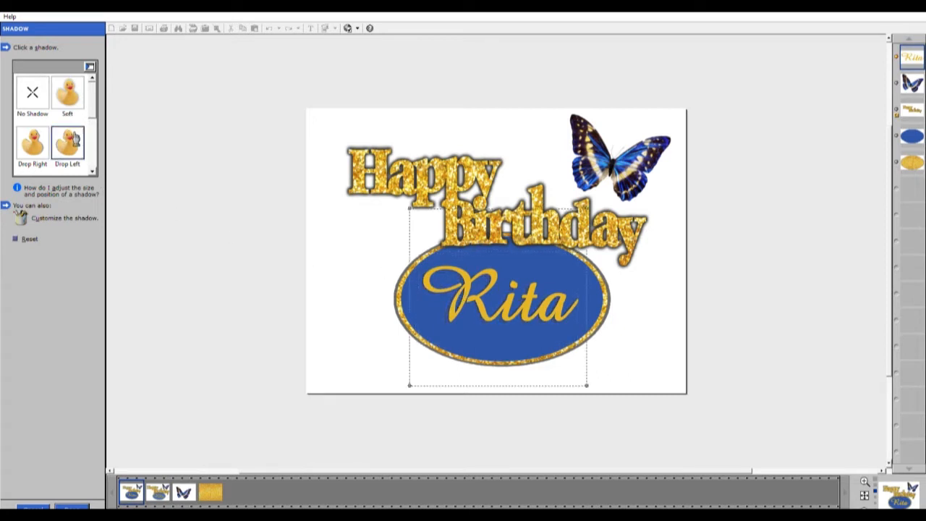
left_click(457, 296)
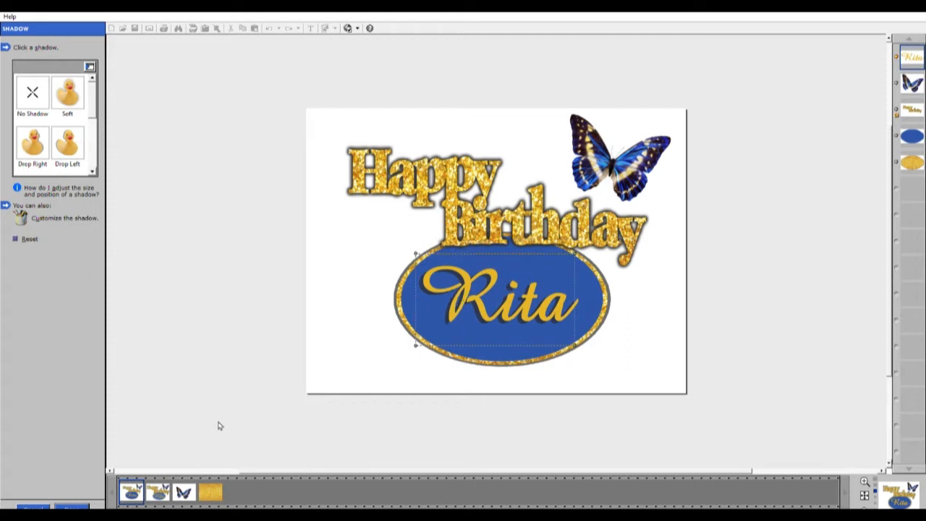
left_click(75, 504)
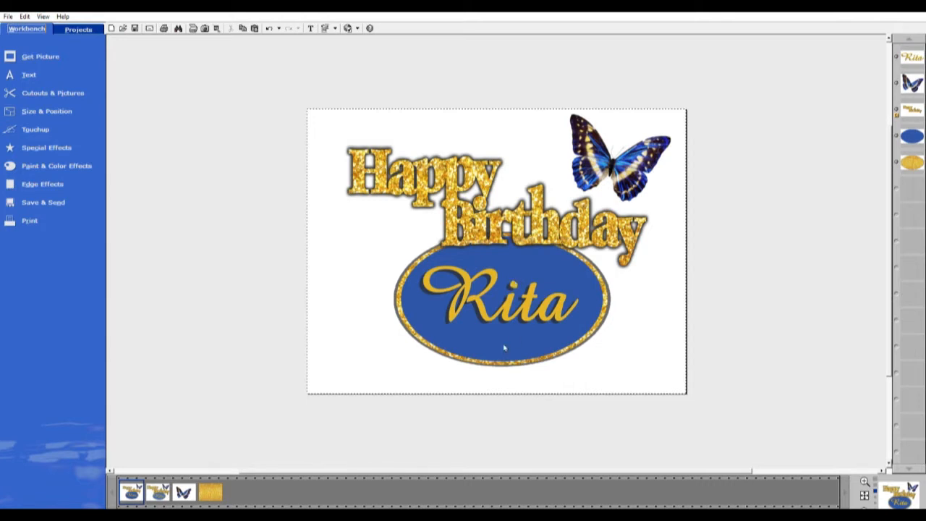
Add a small heart shape, shrunk and tilted slightly, over the dot of the letter i in the name.
left_click(61, 92)
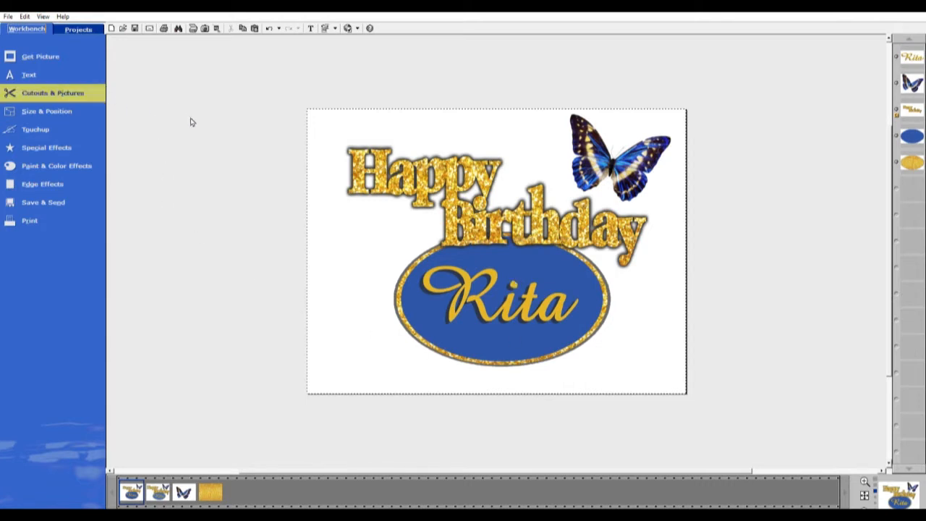
left_click(252, 117)
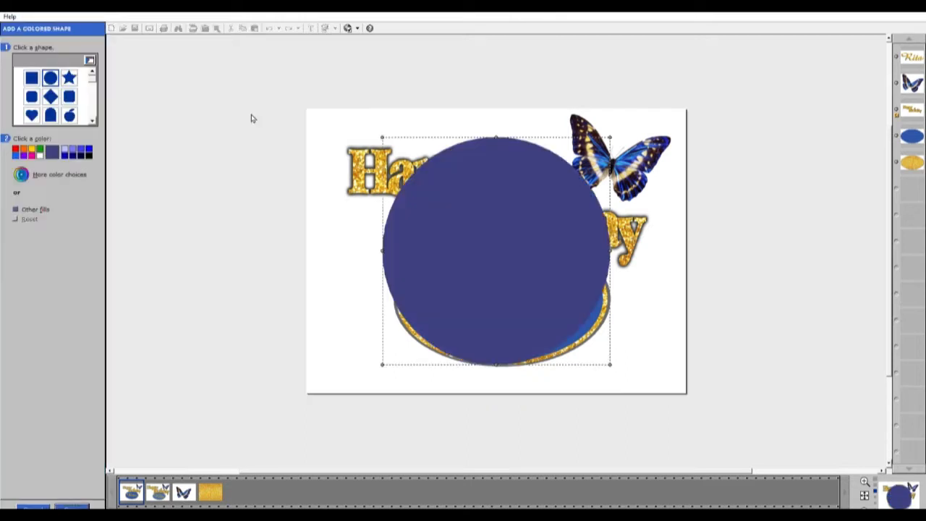
left_click(35, 113)
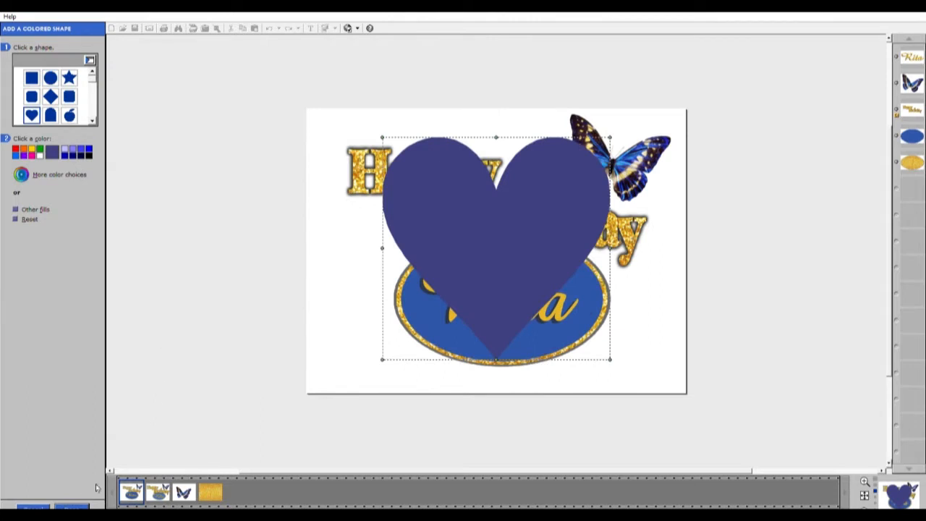
left_click(78, 505)
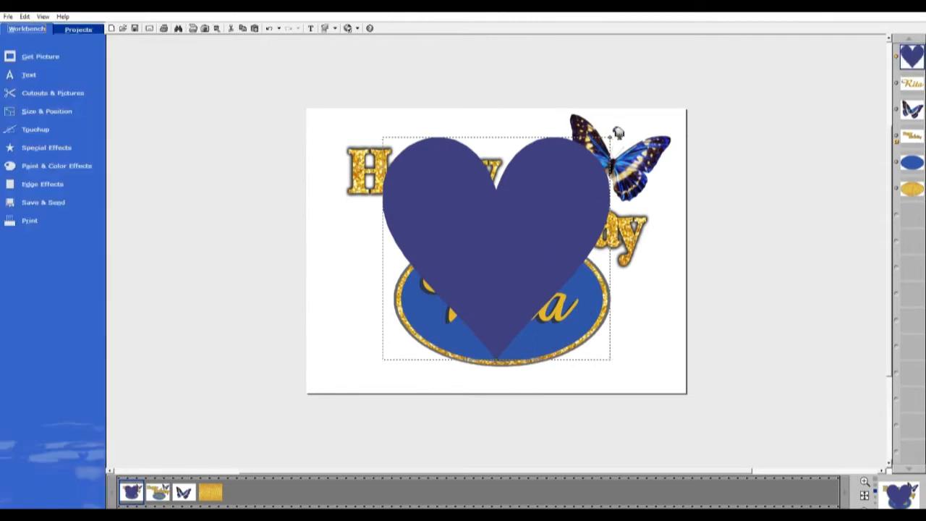
left_click_drag(533, 227, 533, 252)
left_click_drag(523, 283, 523, 281)
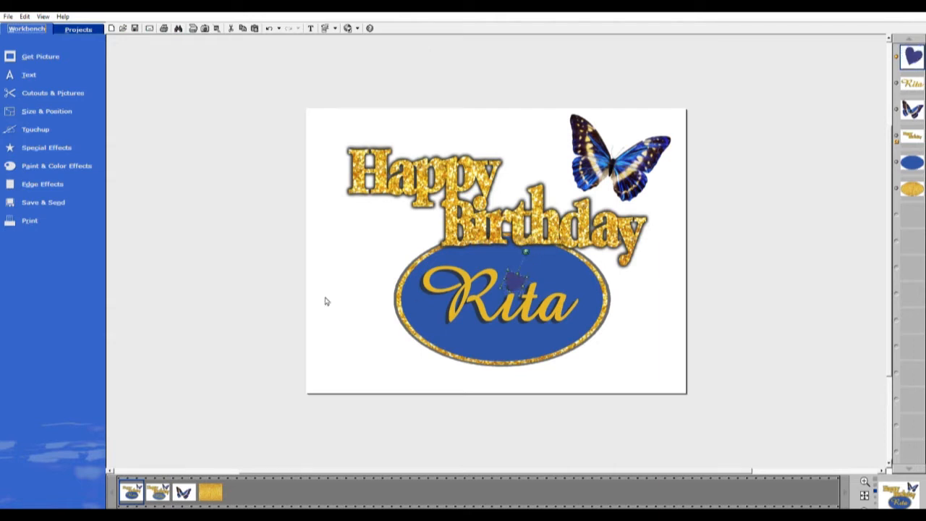
Fill the heart with the gold sampled from the name text and nudge it into place above the letter i.
left_click(58, 165)
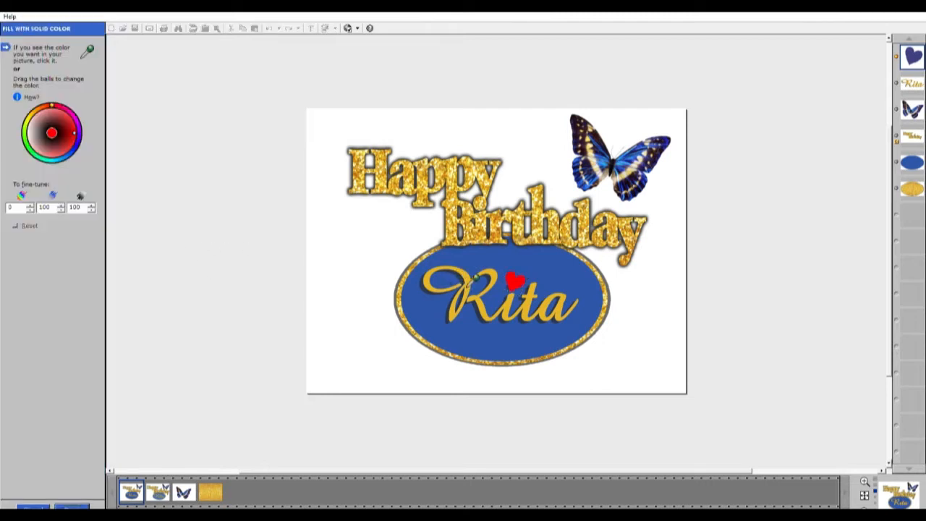
left_click(475, 277)
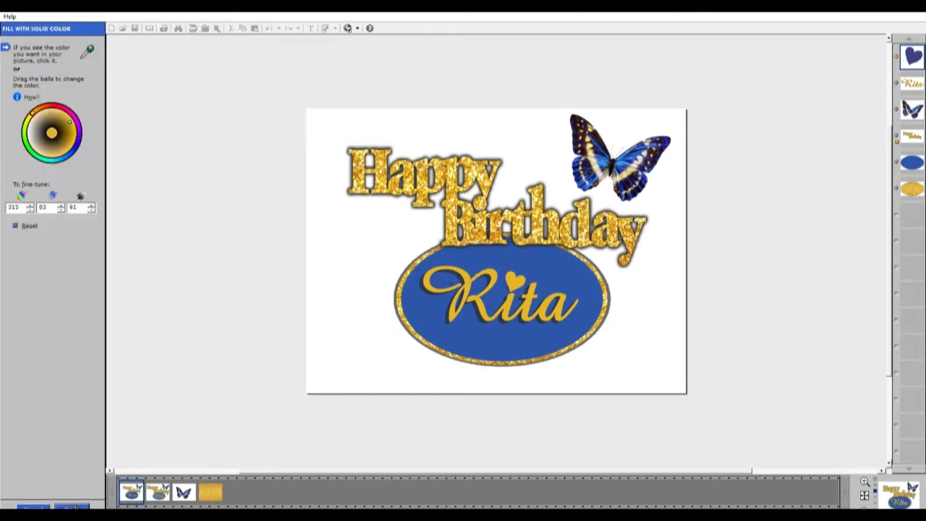
left_click(73, 506)
left_click_drag(513, 291, 515, 282)
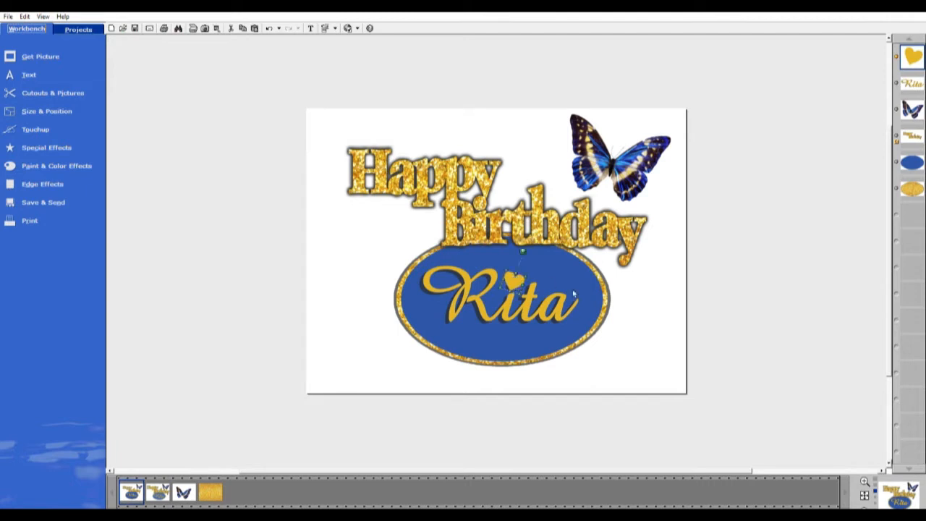
left_click(836, 295)
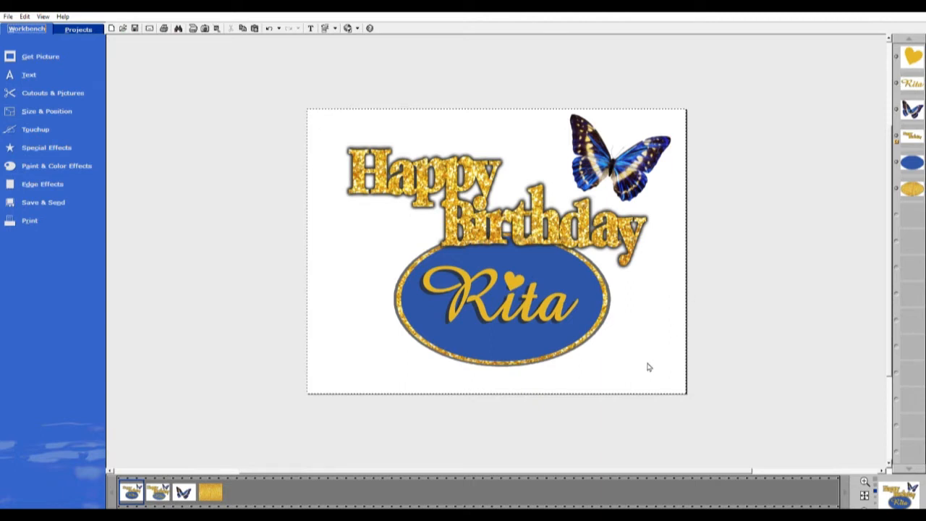
left_click(517, 282)
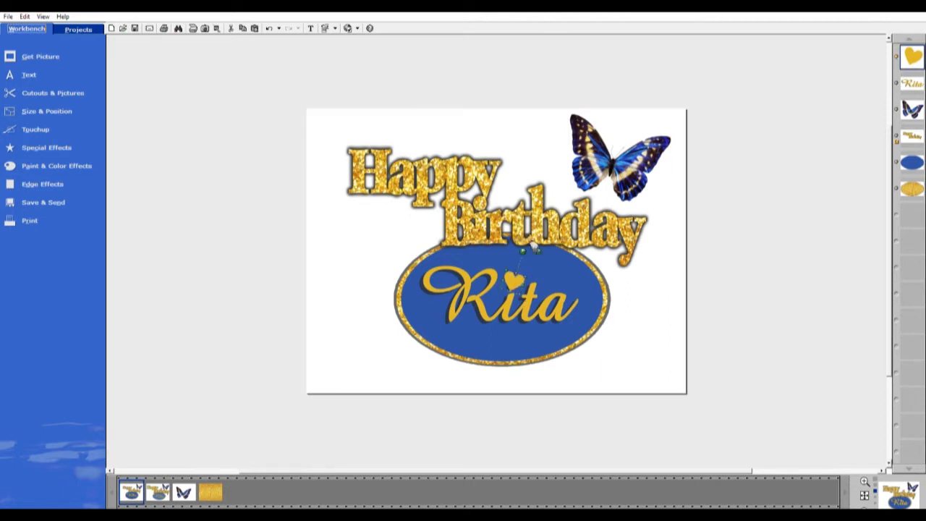
Add a Drop Left shadow to the gold heart above the name and adjust it slightly.
left_click(755, 385)
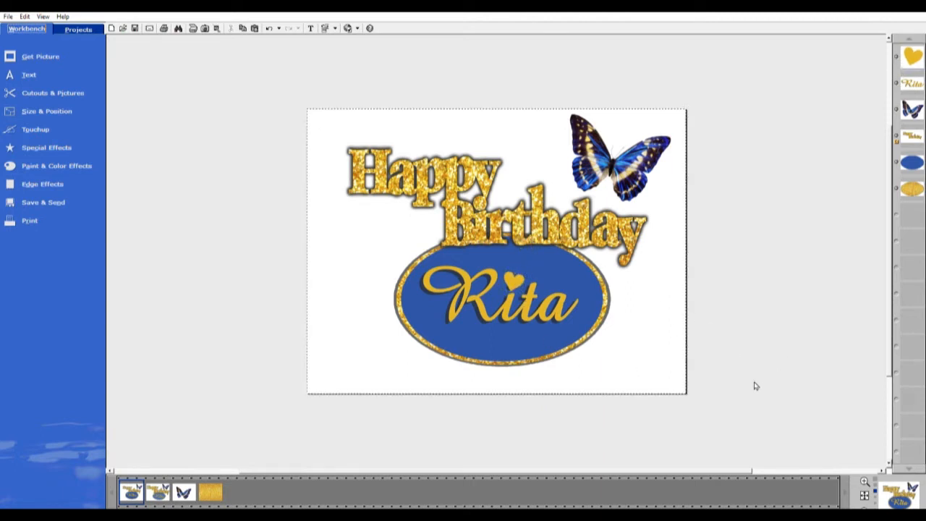
left_click(514, 276)
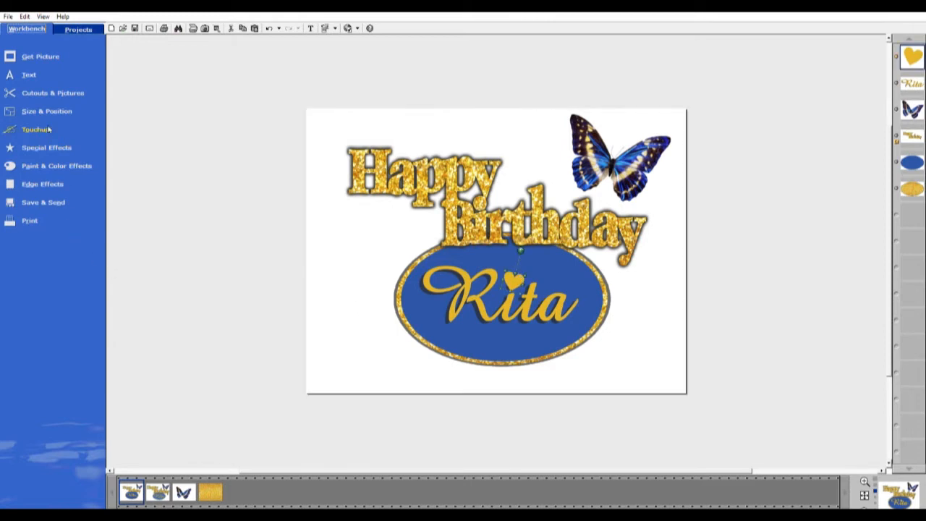
left_click(185, 176)
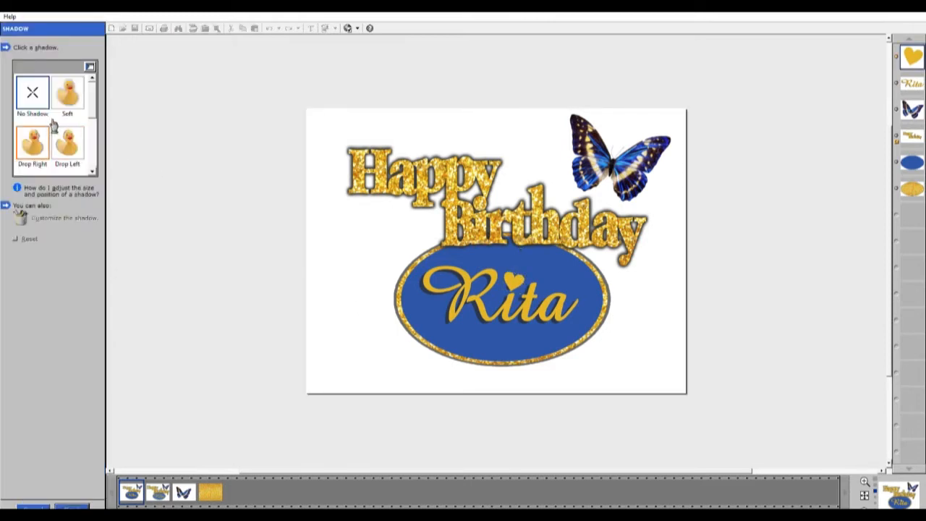
left_click(71, 140)
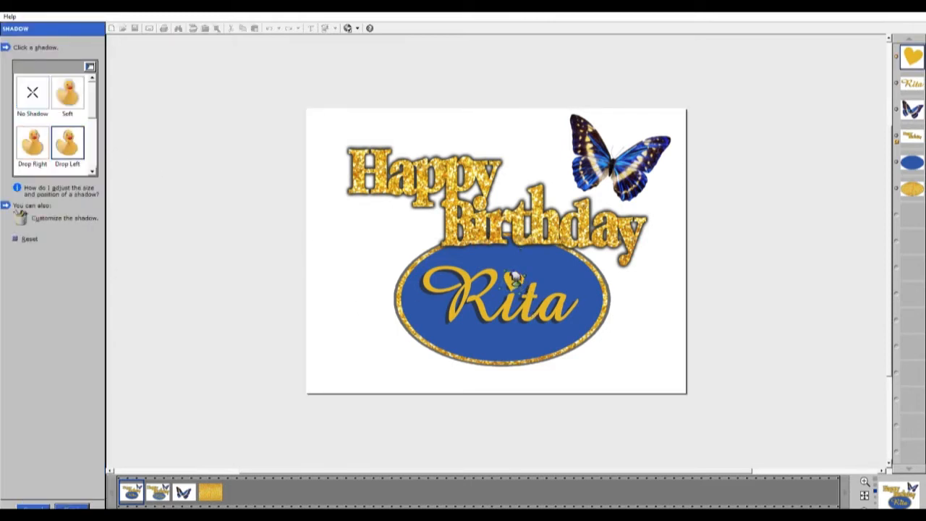
left_click_drag(512, 280, 513, 279)
left_click(75, 503)
left_click(797, 283)
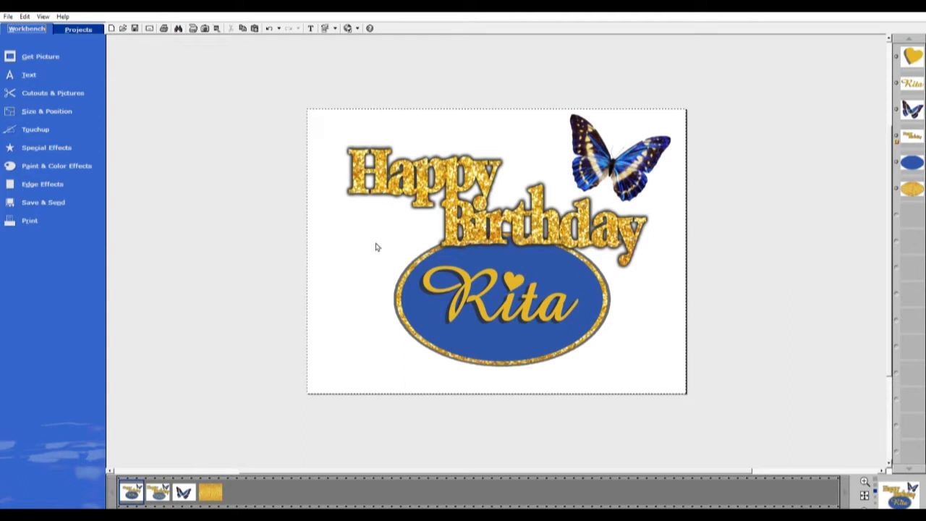
Group the gold heart with the name text into a single object.
mouse_move(380, 243)
left_mouse_down()
mouse_move(438, 283)
mouse_move(611, 329)
left_mouse_up()
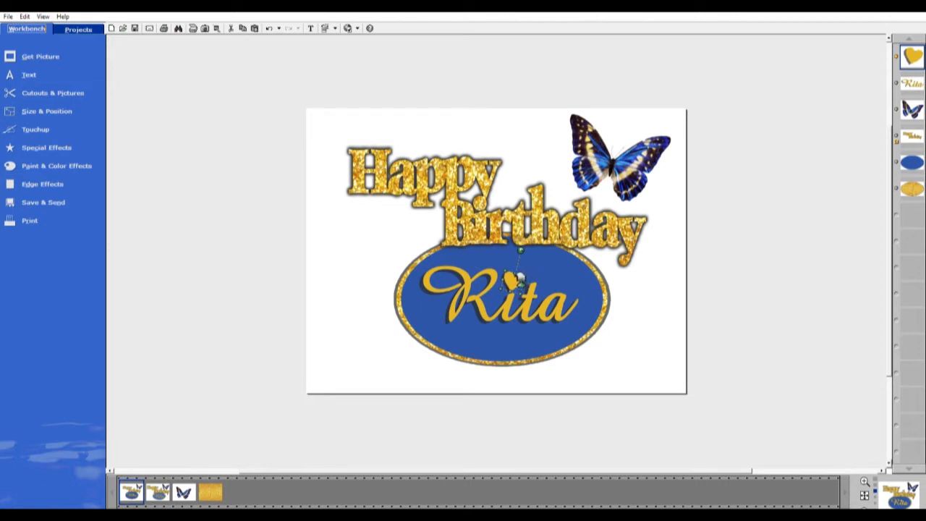
left_click(451, 312)
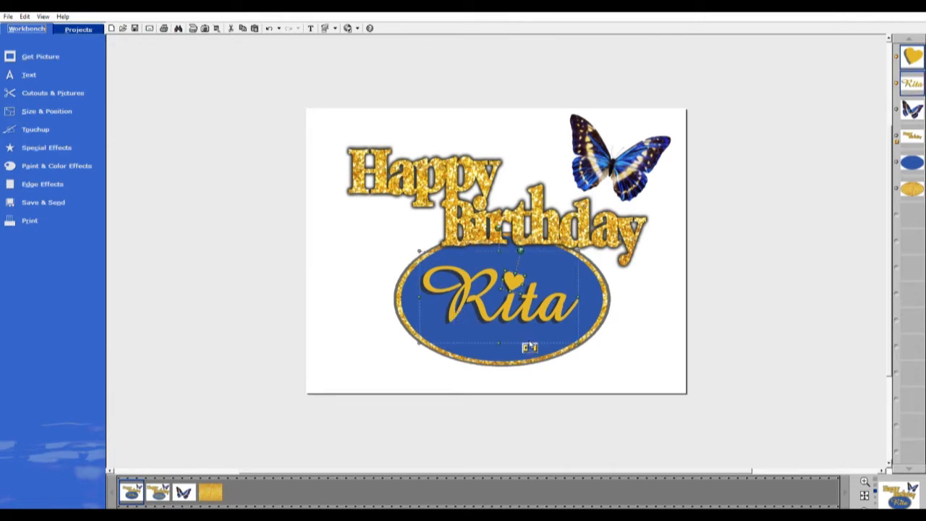
key("Delete")
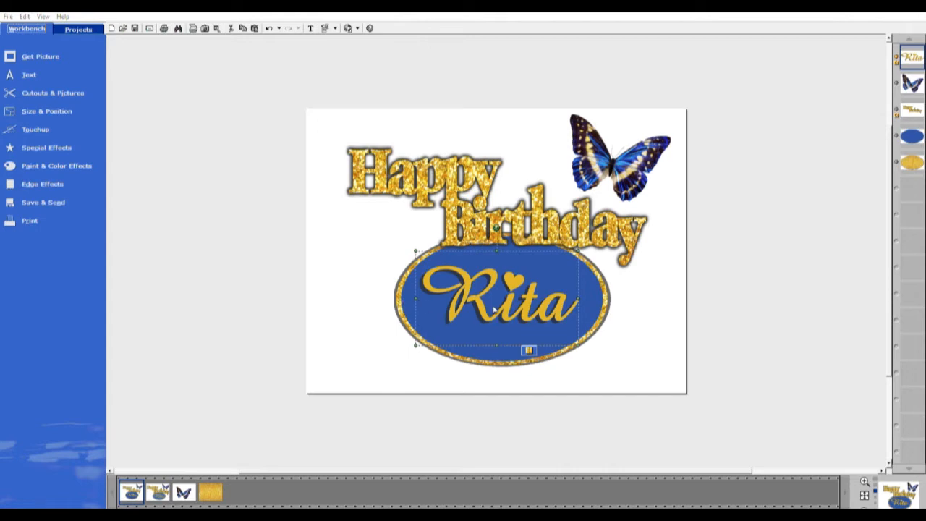
Apply a Soft shadow to the grouped name and heart, and adjust the shadow's position slightly.
left_click(44, 143)
left_click(196, 173)
left_click(79, 85)
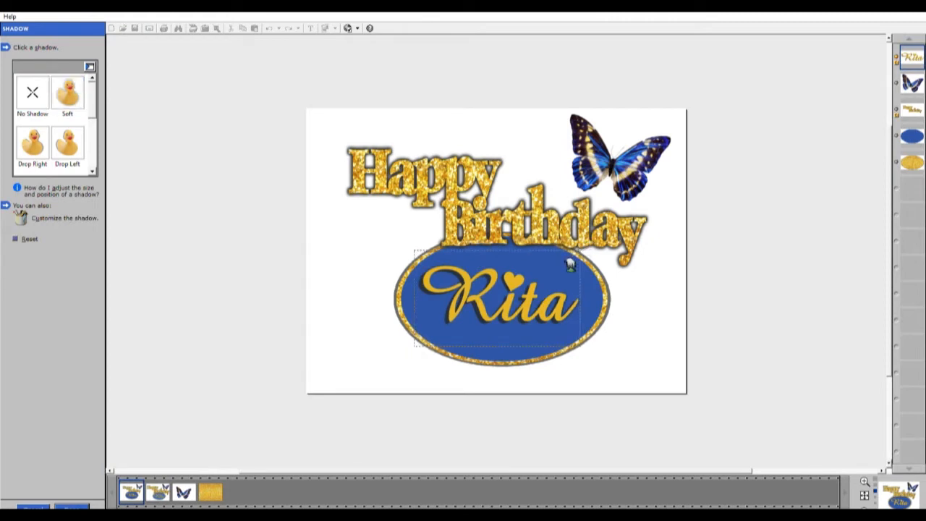
left_click_drag(571, 265, 572, 264)
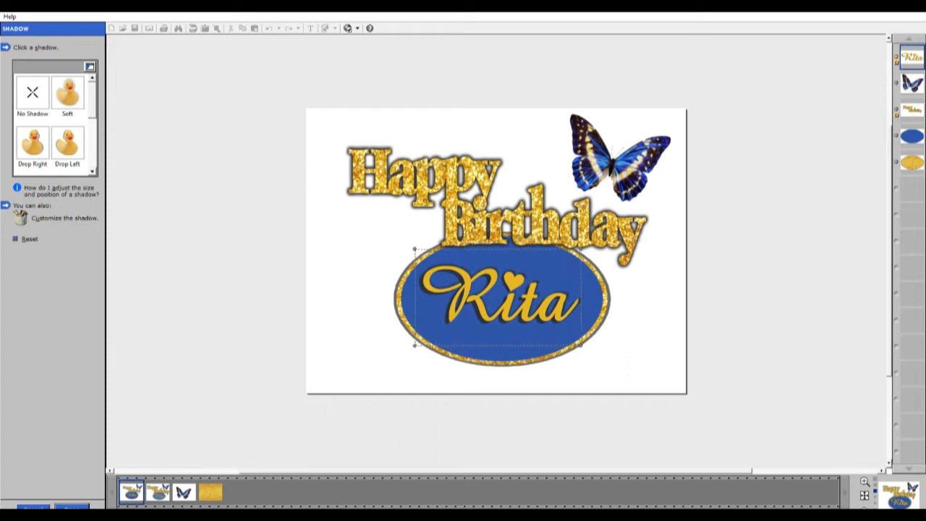
left_click(80, 502)
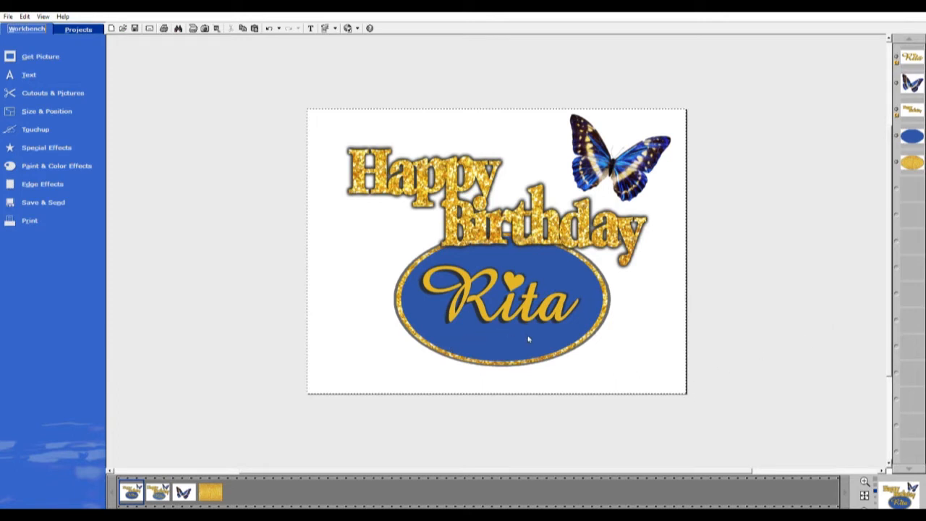
Group the blue oval with its gold glitter border, and shrink and reposition the group slightly behind the name.
left_click(503, 355)
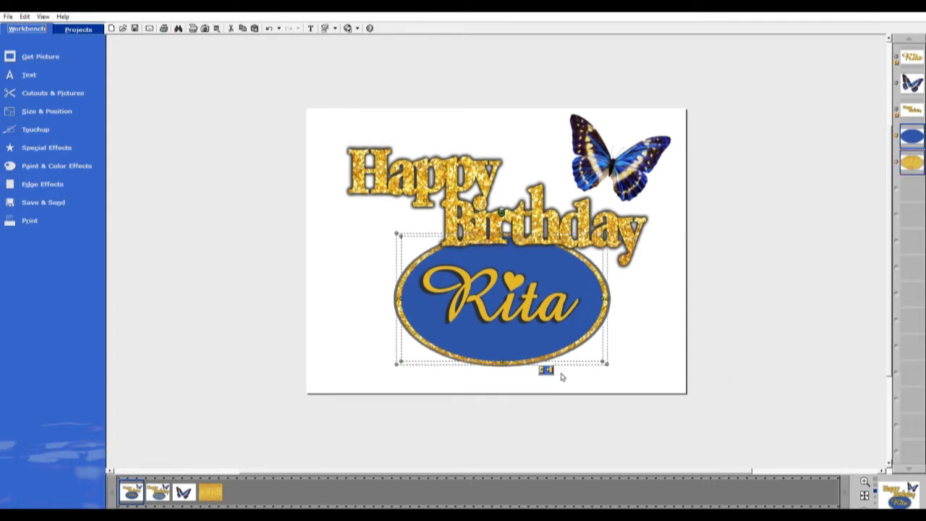
left_click(546, 369)
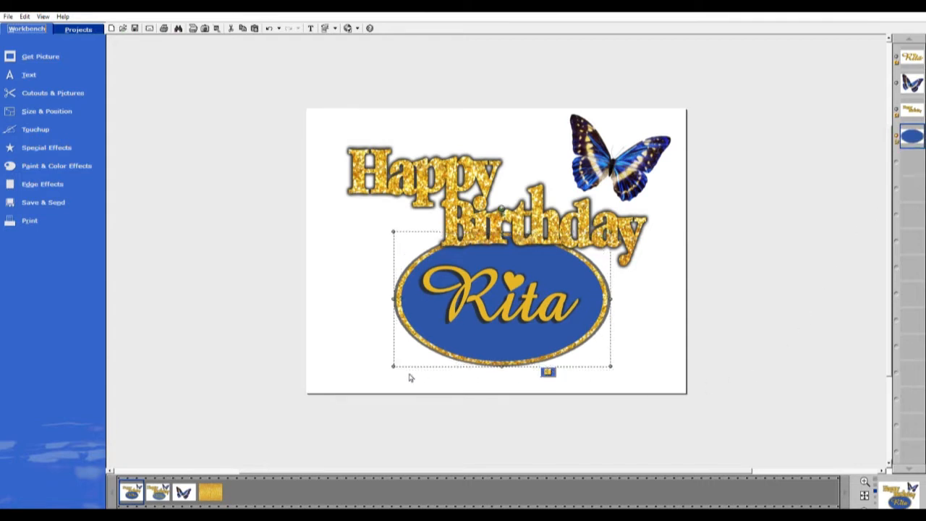
left_click_drag(394, 366, 399, 361)
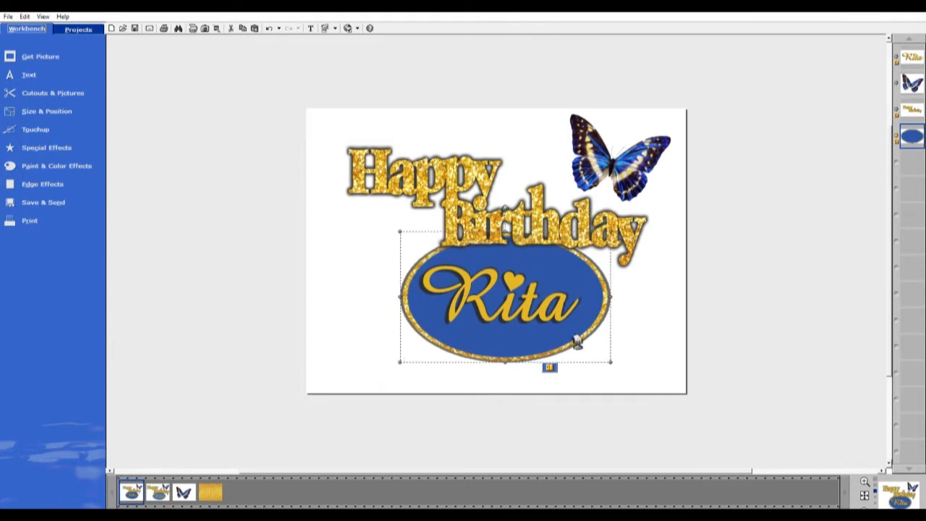
left_click_drag(611, 362, 603, 357)
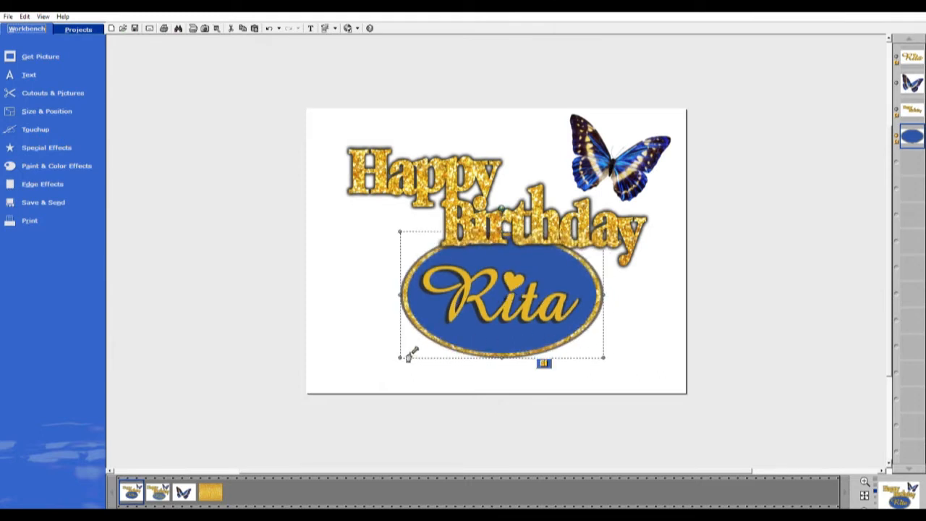
left_click_drag(409, 354, 403, 360)
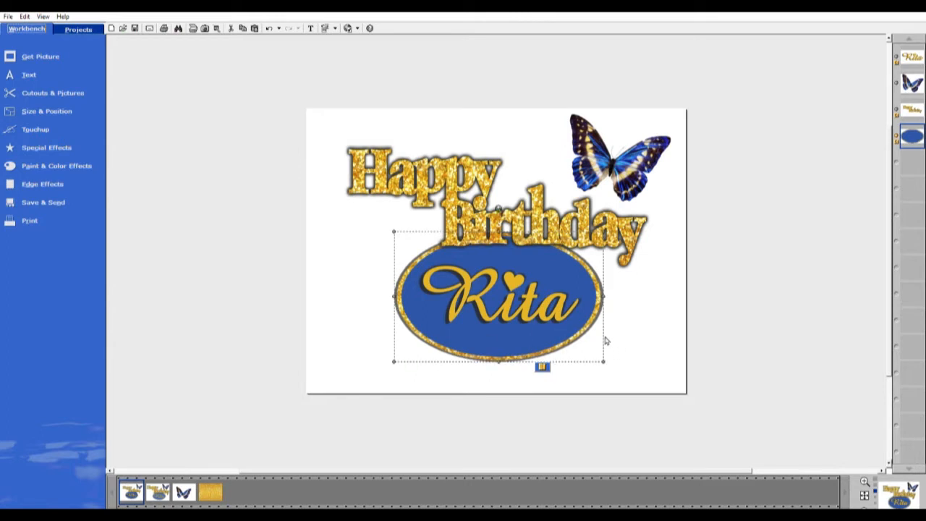
left_click_drag(581, 311, 584, 312)
left_click_drag(506, 360, 506, 354)
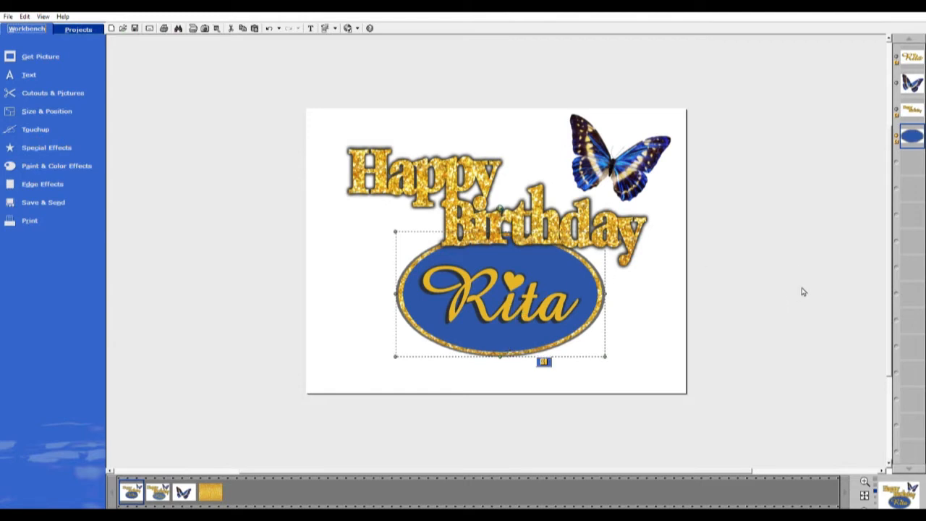
left_click(653, 315)
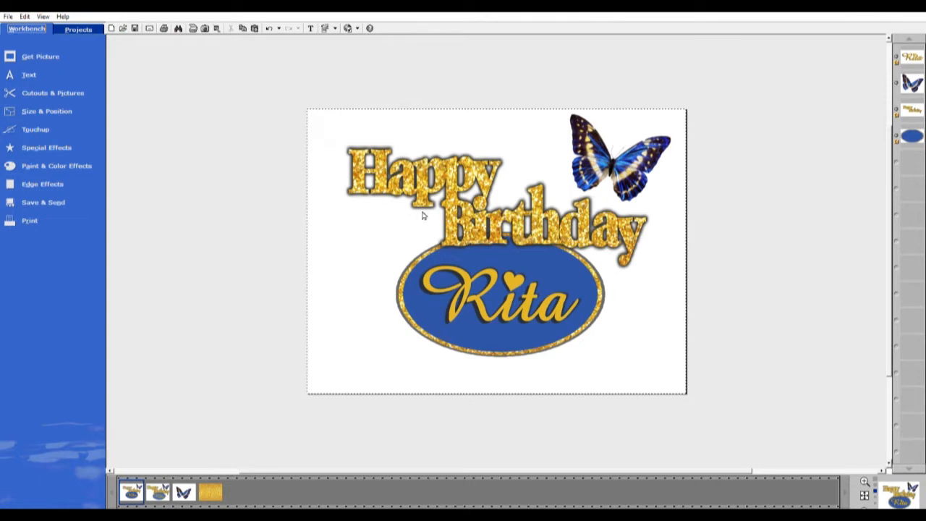
Move the butterfly slightly closer to the card's right edge.
left_click_drag(625, 163, 643, 172)
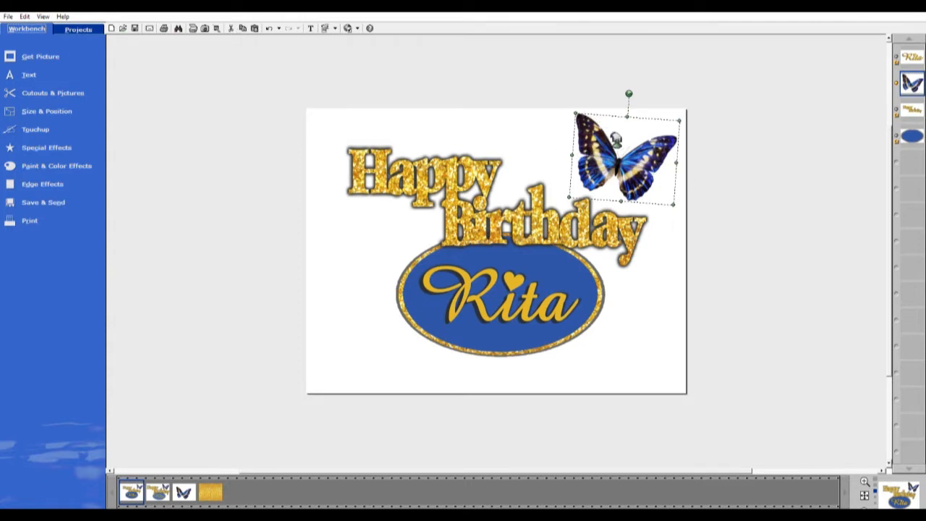
left_click(754, 196)
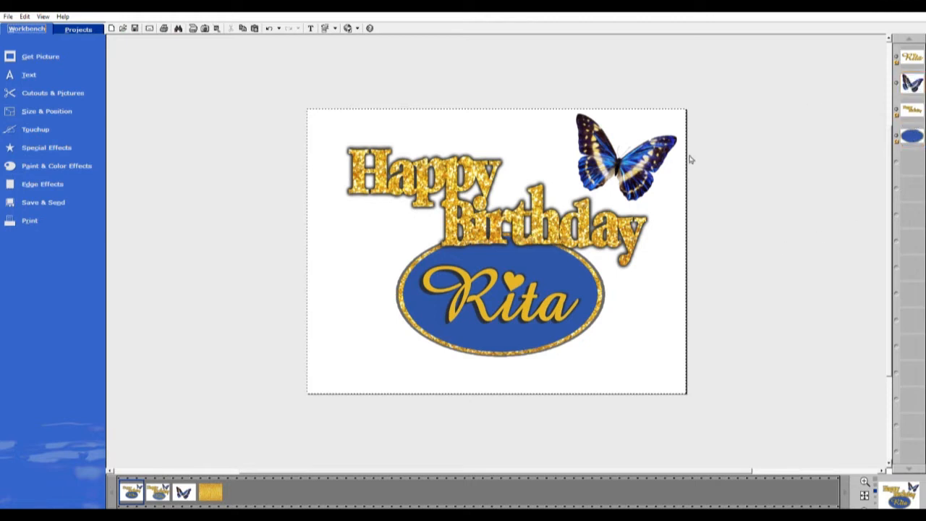
Set up a cookie cutter cutout with the circle shape, resized and tilted into an oval enclosing the whole butterfly.
left_click(44, 88)
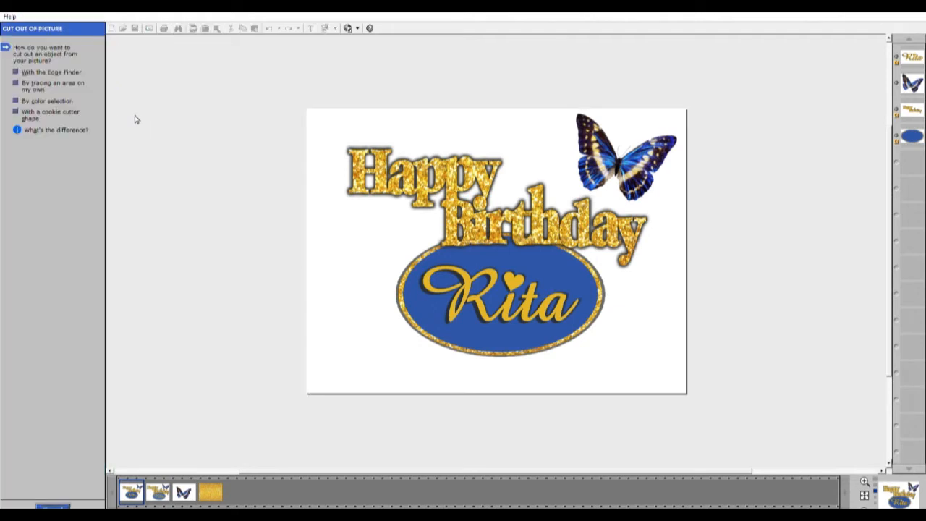
left_click(17, 110)
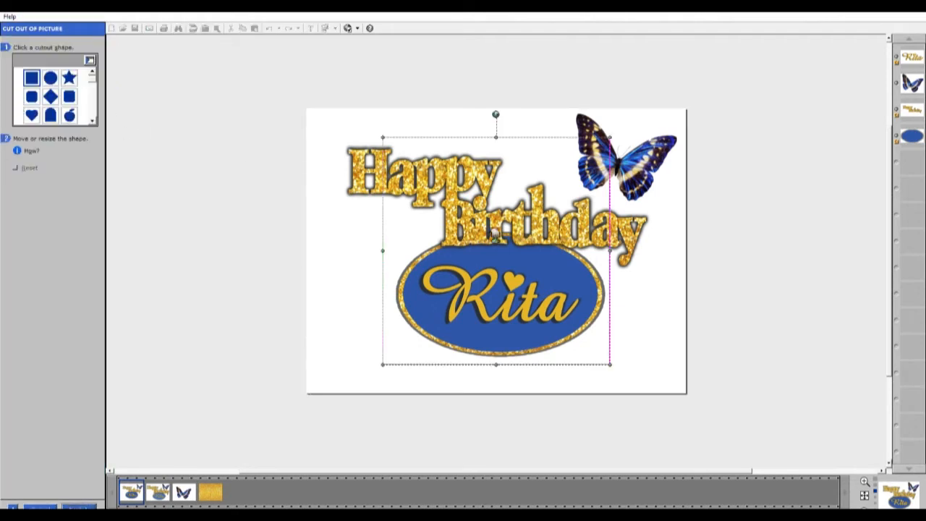
left_click(50, 77)
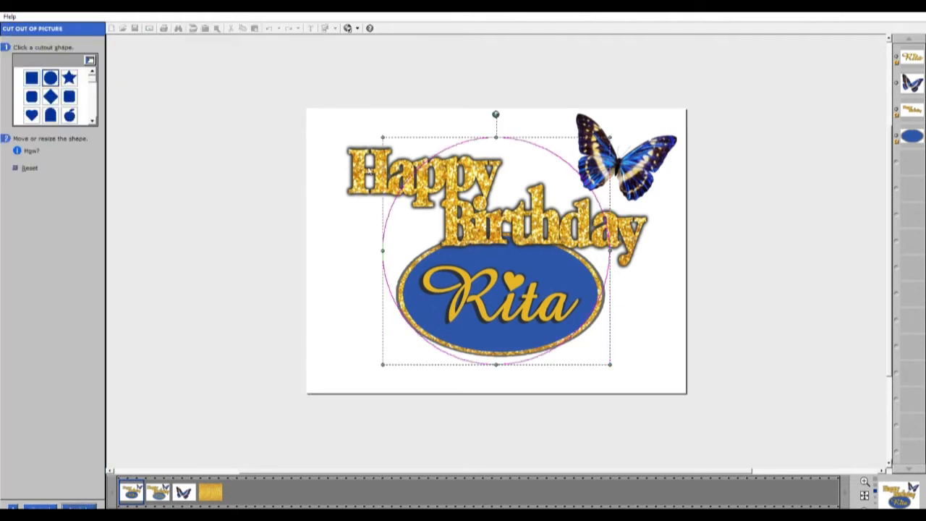
left_click_drag(522, 295, 653, 200)
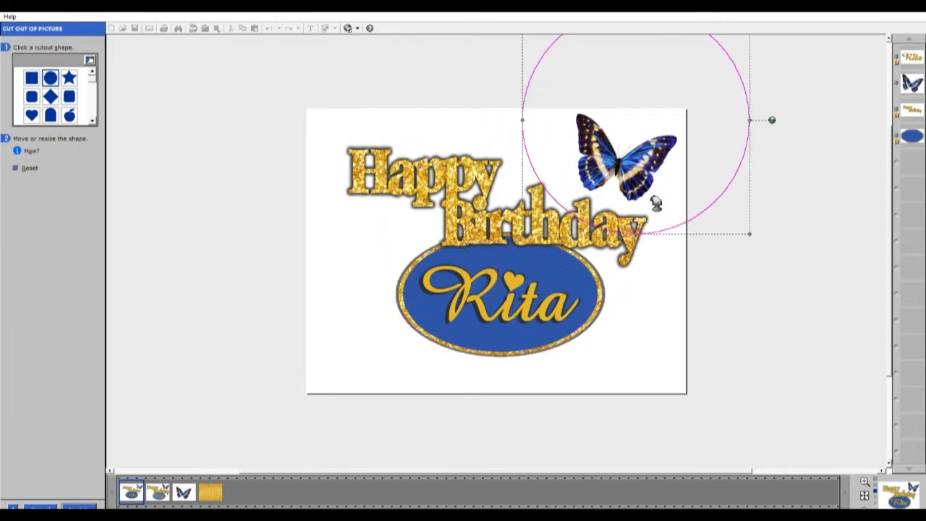
left_click_drag(643, 232, 662, 166)
left_click_drag(751, 114, 660, 132)
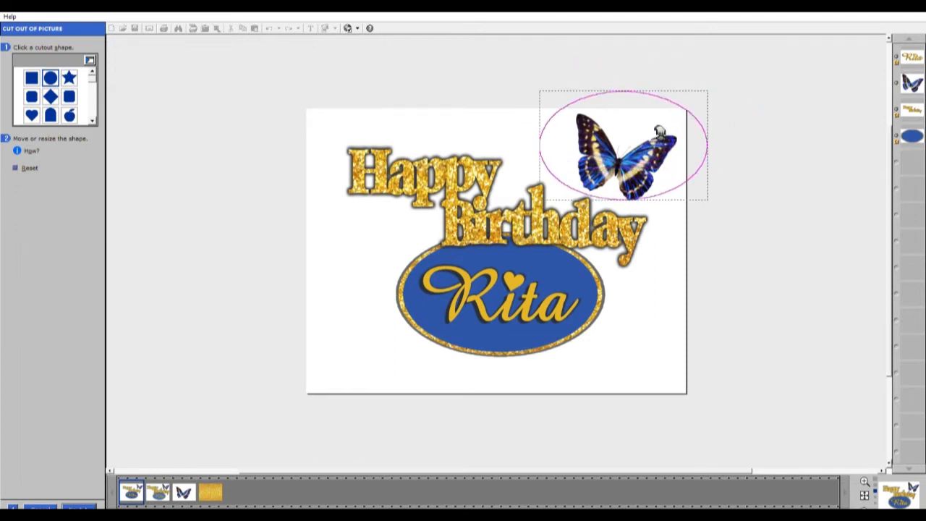
left_click_drag(732, 144, 713, 157)
left_click_drag(658, 146, 664, 149)
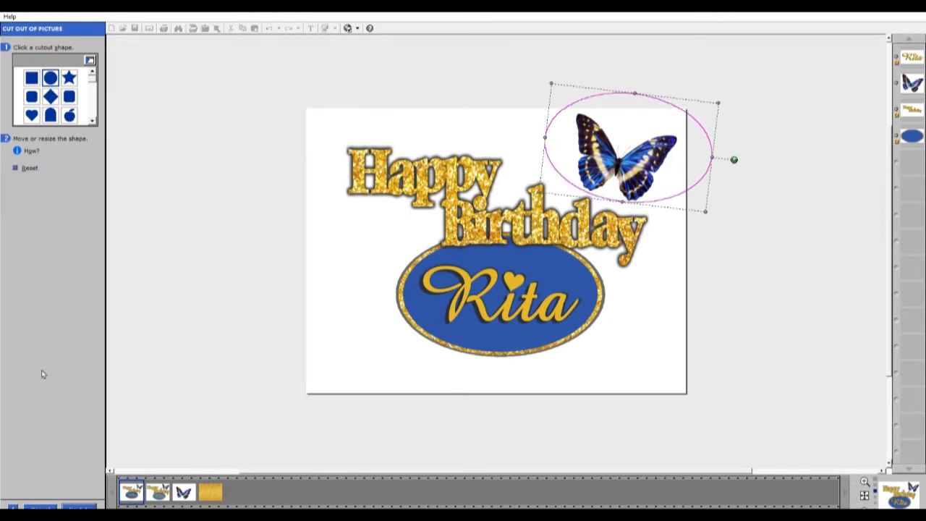
Finish the butterfly cutout with the option to put it in its own picture turned off.
left_click(81, 506)
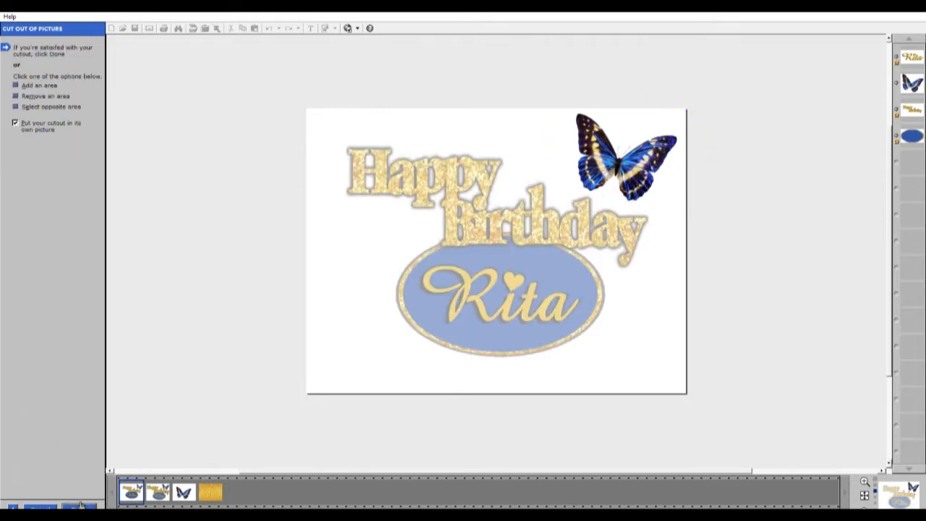
left_click(36, 126)
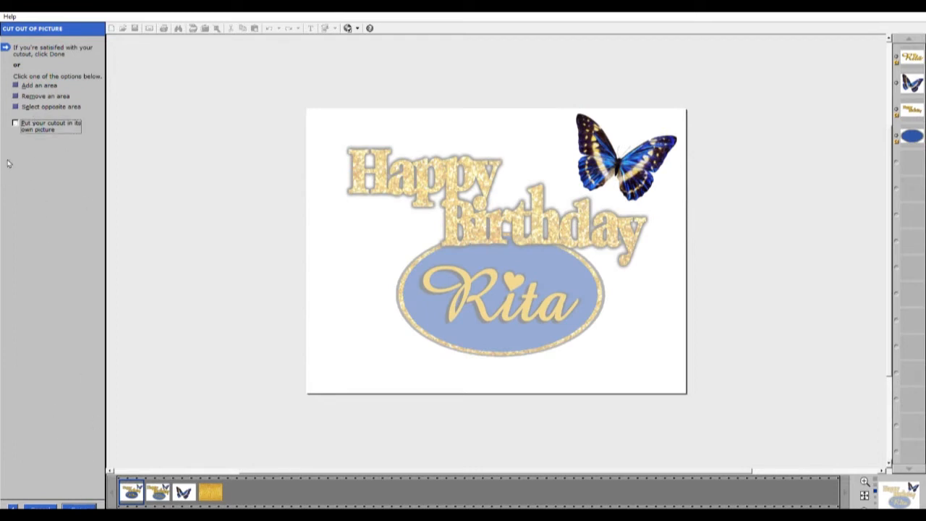
left_click(85, 505)
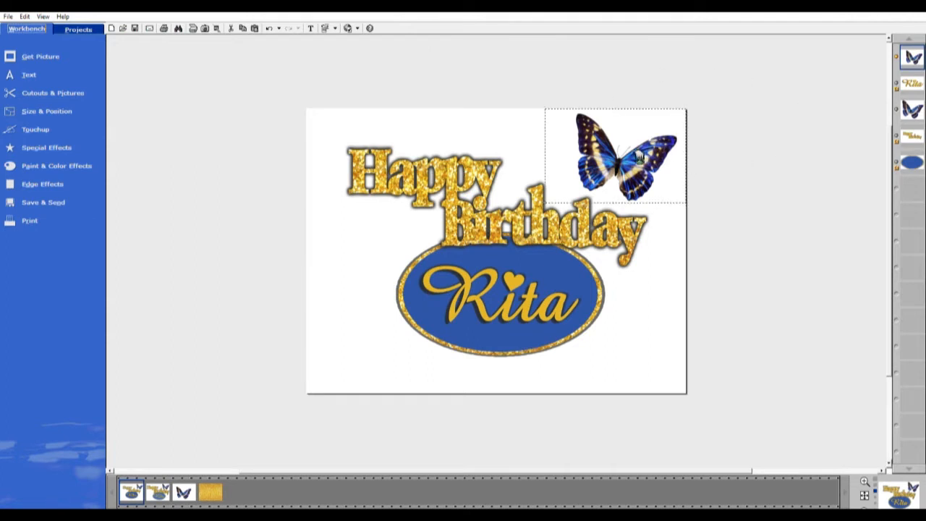
Place the butterfly copy in the card's lower-left corner and rotate it clockwise toward the oval.
left_click_drag(640, 154, 381, 345)
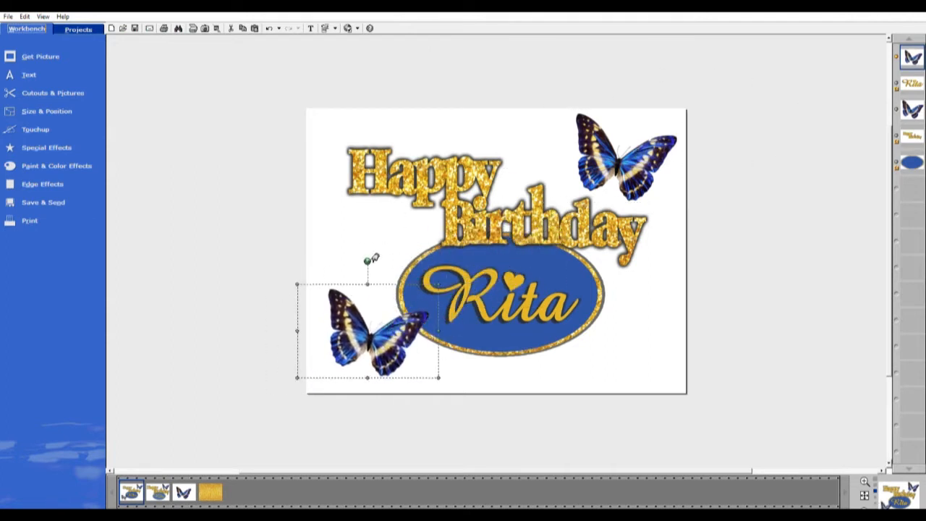
left_click_drag(373, 258, 416, 287)
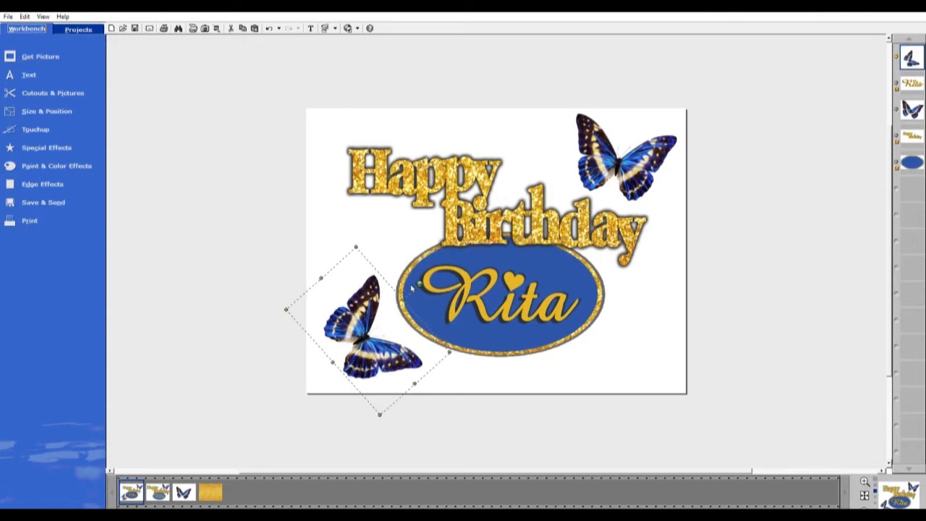
left_click_drag(380, 322, 363, 325)
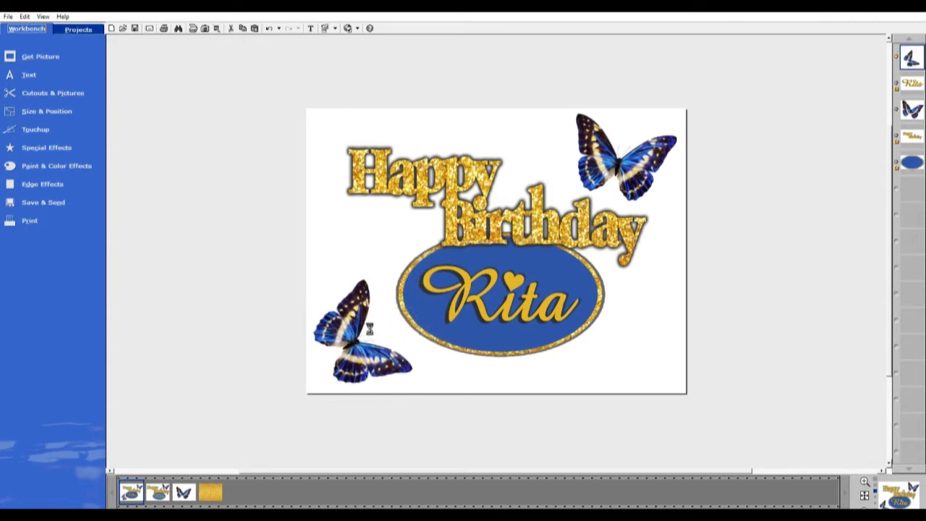
Flip the butterfly in the card's upper-right corner to its mirrored version and switch to the second open picture.
left_click(652, 161)
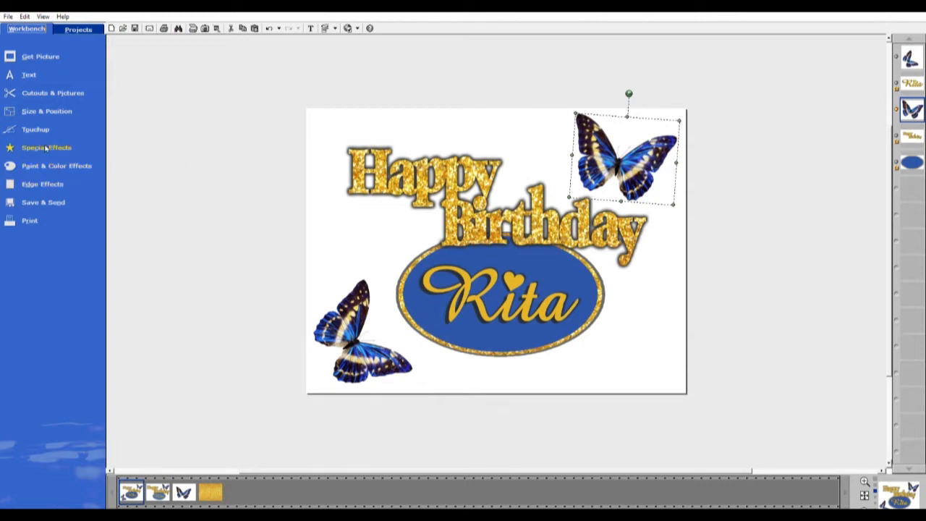
left_click(57, 104)
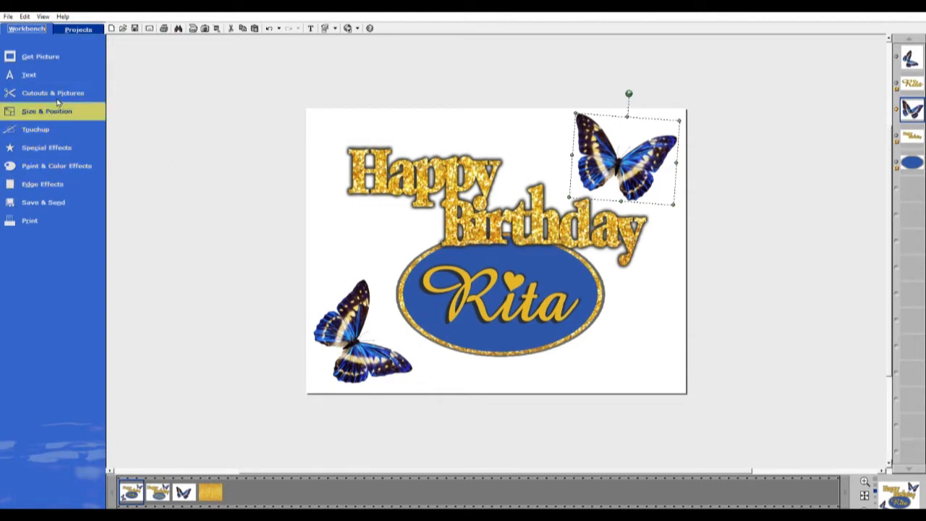
left_click(130, 192)
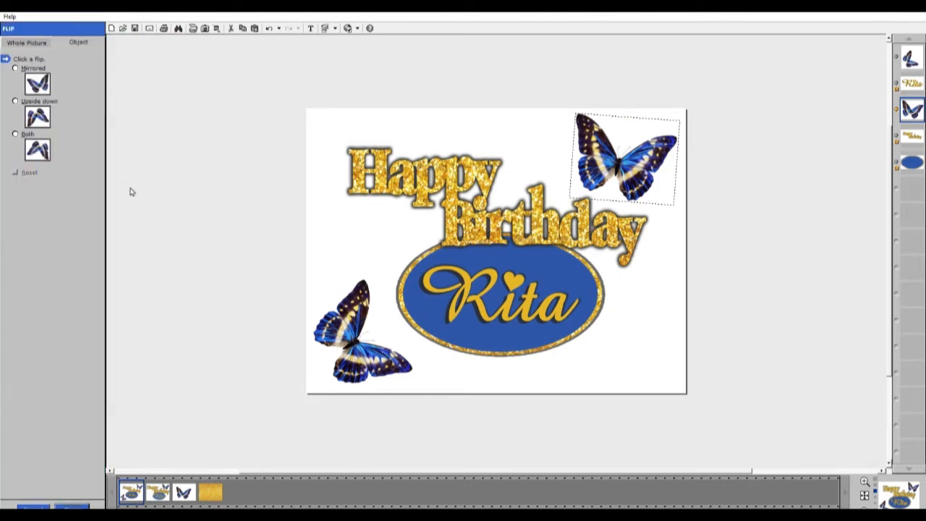
left_click(36, 71)
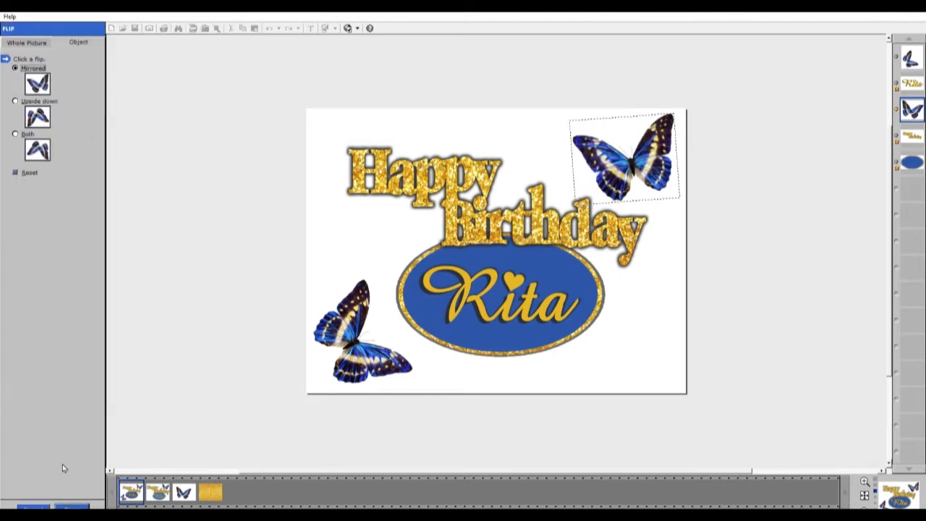
left_click(72, 505)
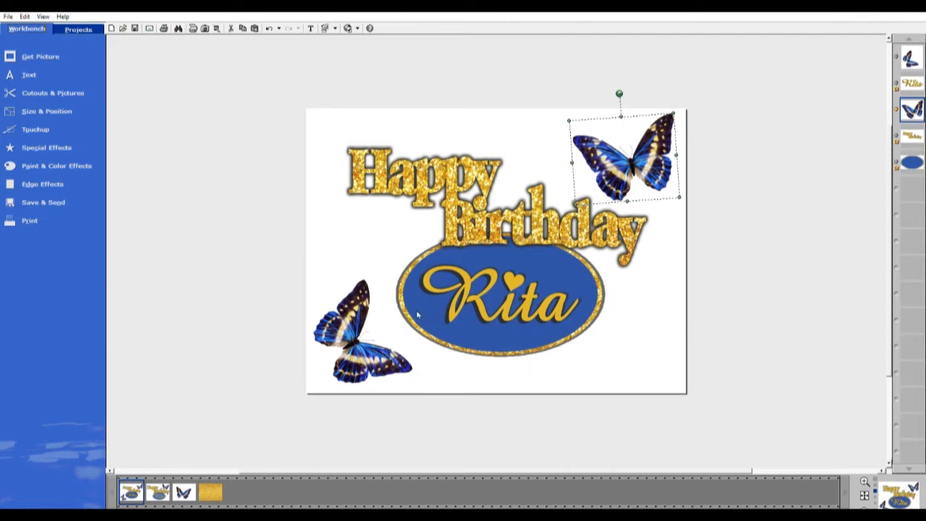
left_click(157, 492)
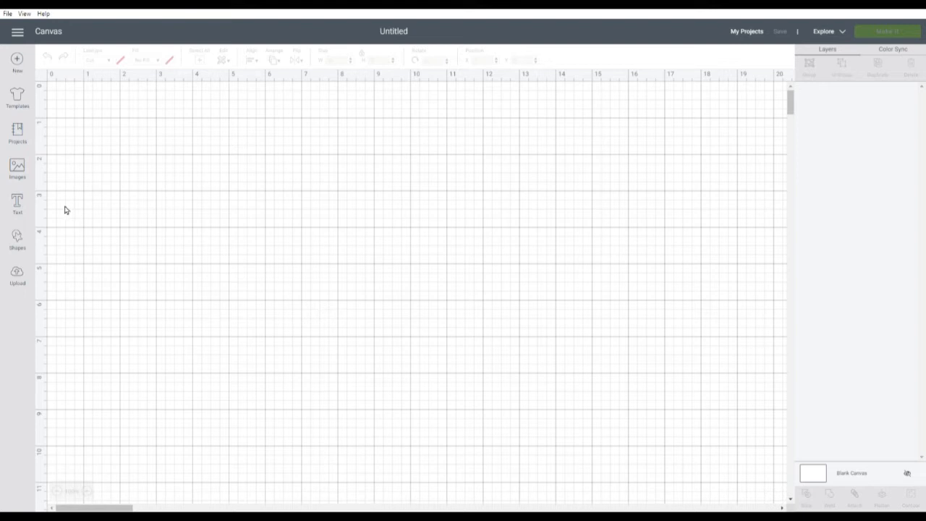
Switch to Cricut Design Space, add a text box and set its font to Heather, searching the system fonts for "heat".
left_click(18, 203)
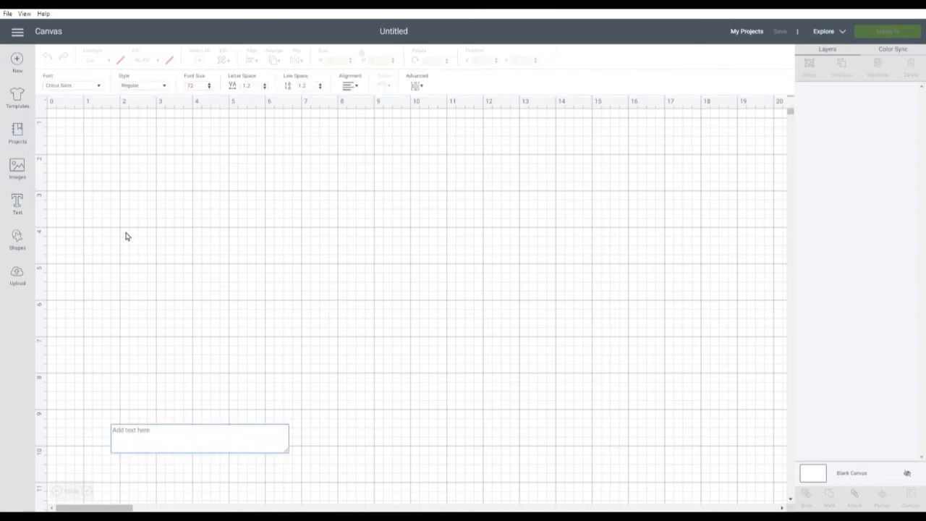
left_click(99, 86)
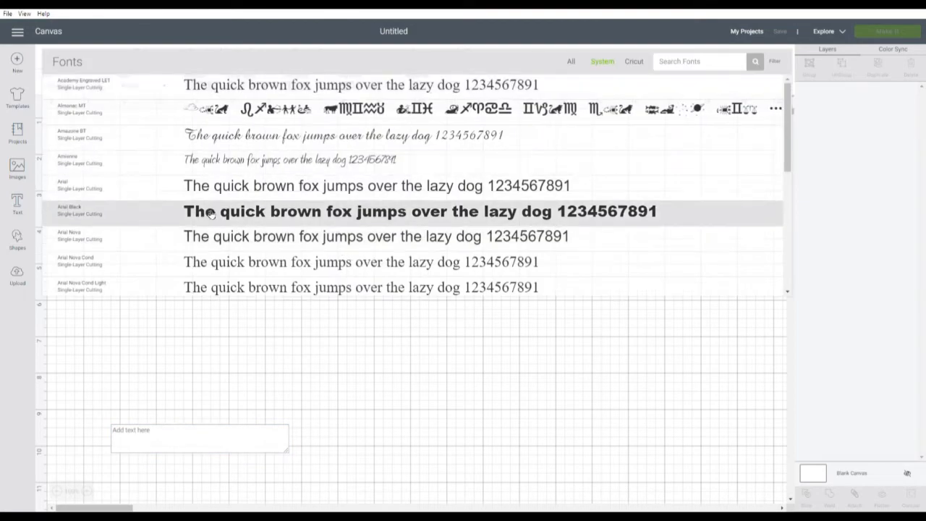
scroll(171, 196, "down", 15)
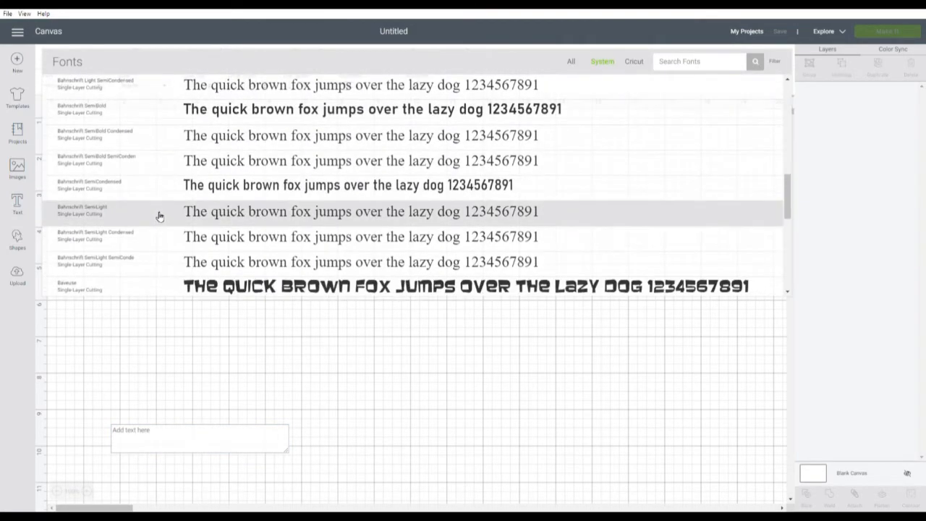
scroll(165, 223, "down", 1)
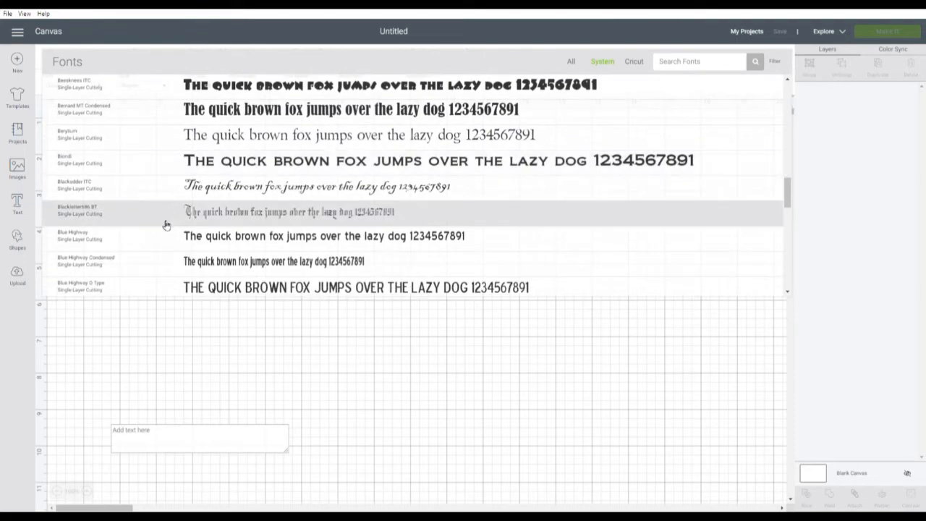
scroll(166, 225, "down", 4)
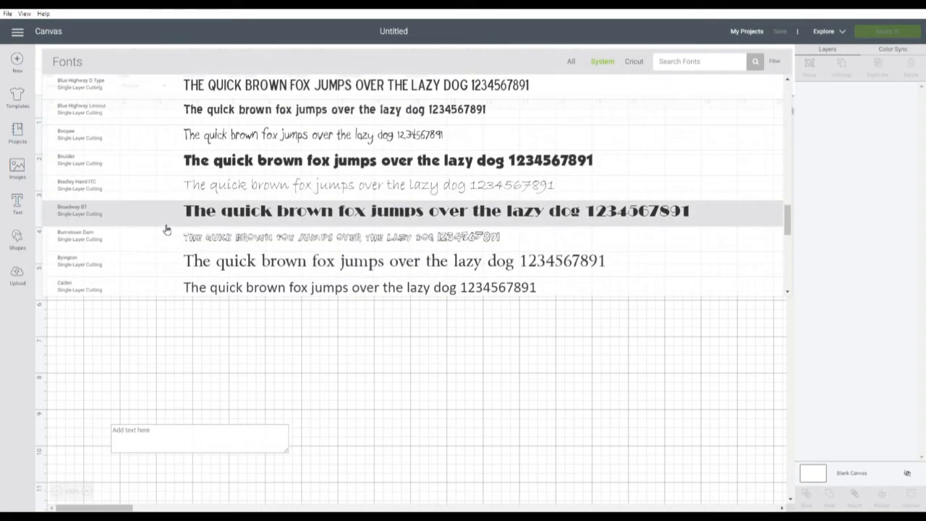
scroll(166, 229, "down", 20)
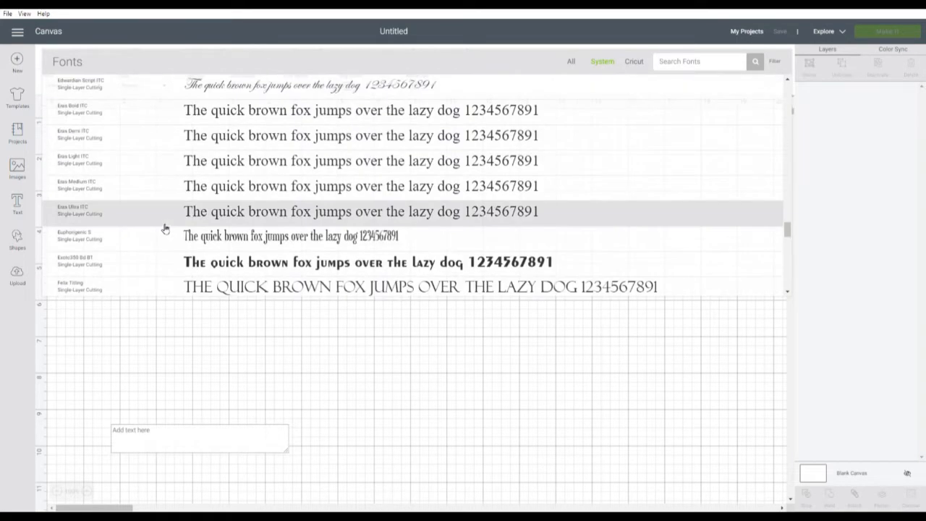
scroll(165, 228, "down", 10)
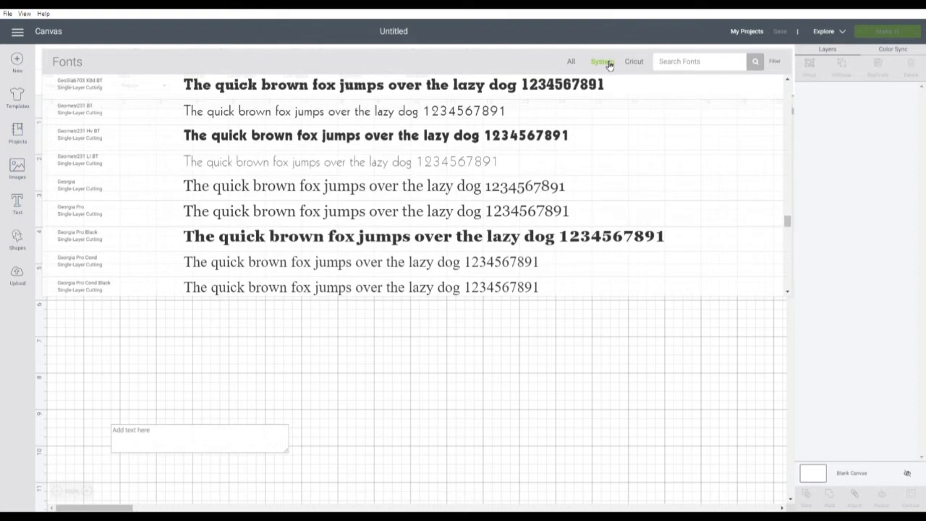
left_click(609, 63)
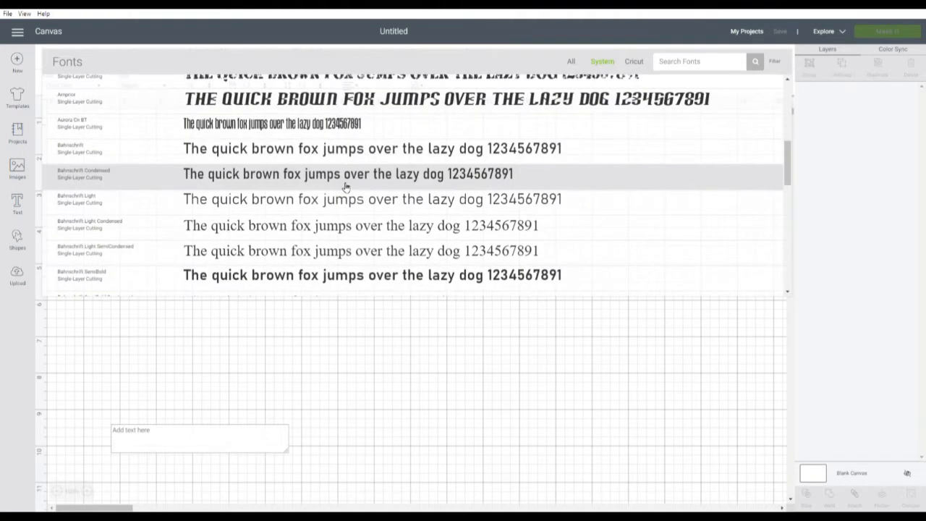
scroll(345, 192, "down", 15)
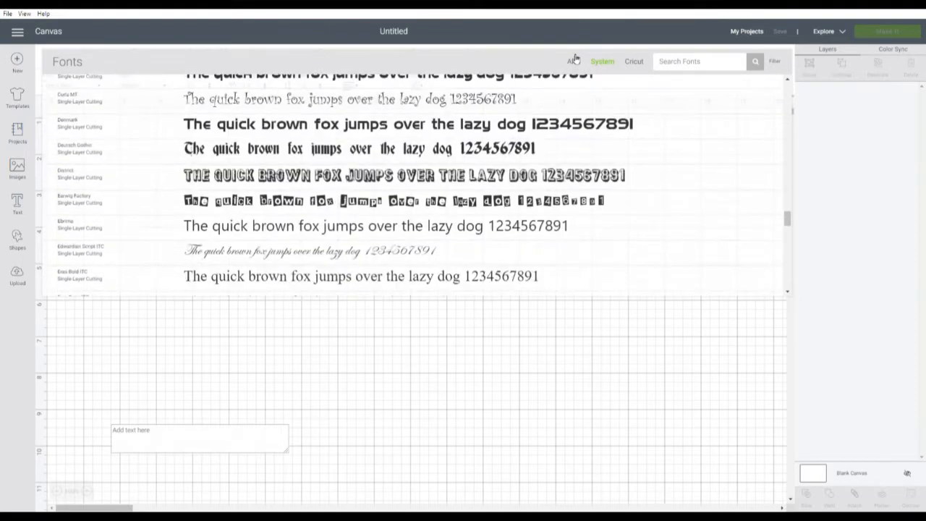
left_click(677, 65)
type("heat")
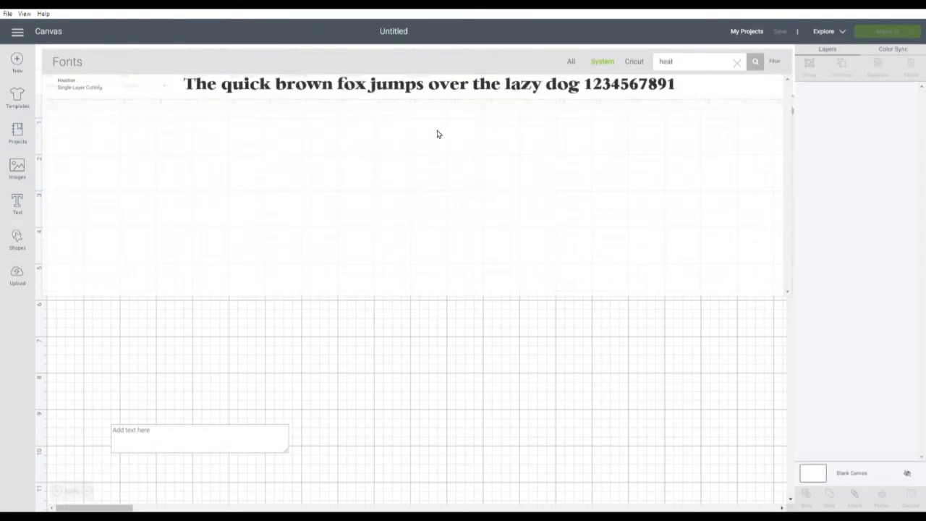
left_click(424, 88)
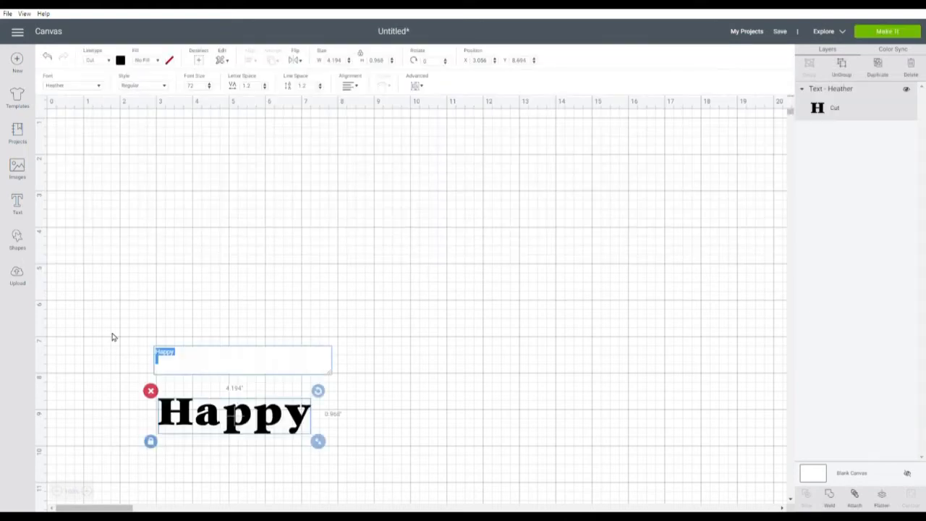
Enter "Happy" as the text and move it up the canvas to about X 3.58, Y 1.65.
key("BackSpace")
type("Happy")
left_click(263, 421)
left_click_drag(263, 422, 282, 165)
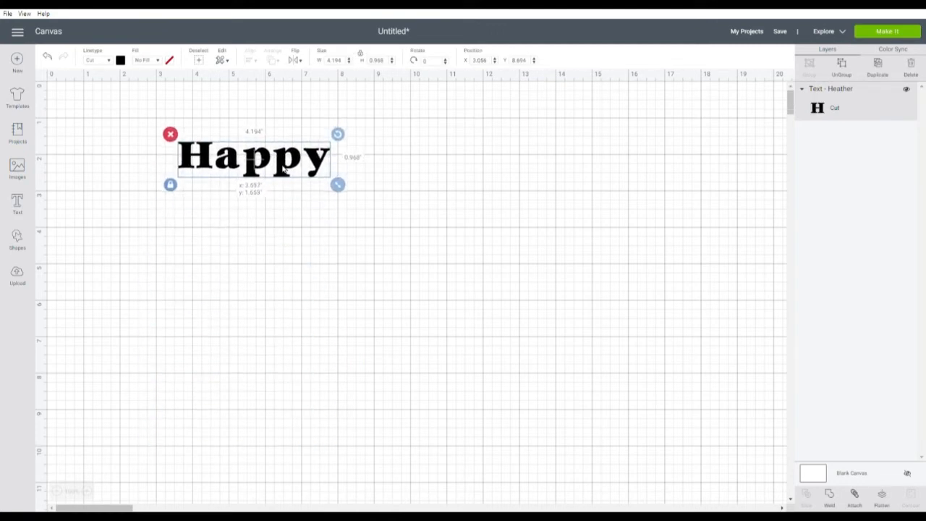
Duplicate the word "Happy" and place the copy below the original at about X 3.78, Y 3.90.
left_click(241, 272)
left_click(256, 174)
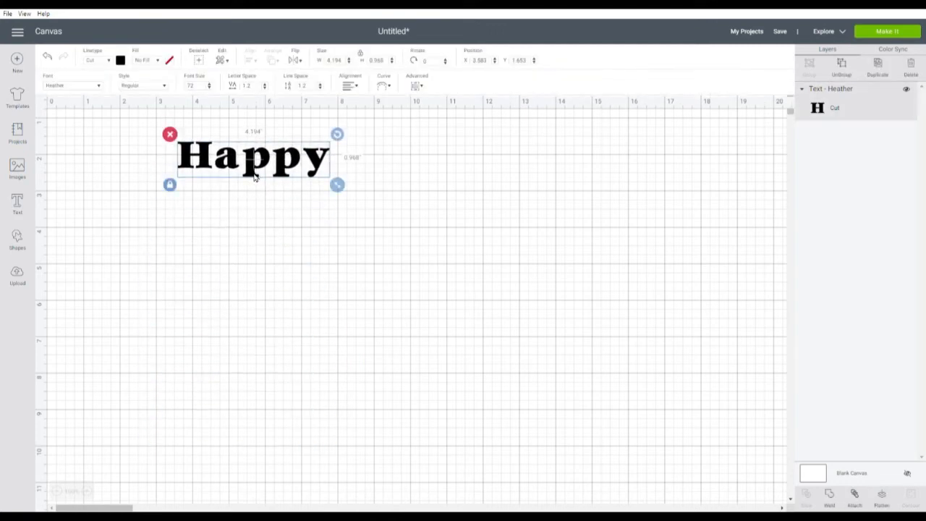
right_click(255, 178)
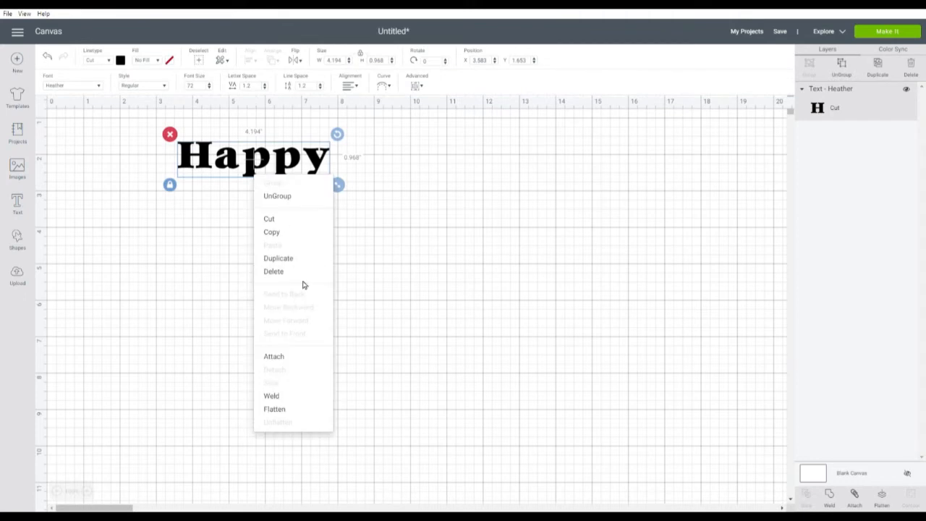
left_click(297, 259)
left_click_drag(276, 196, 264, 249)
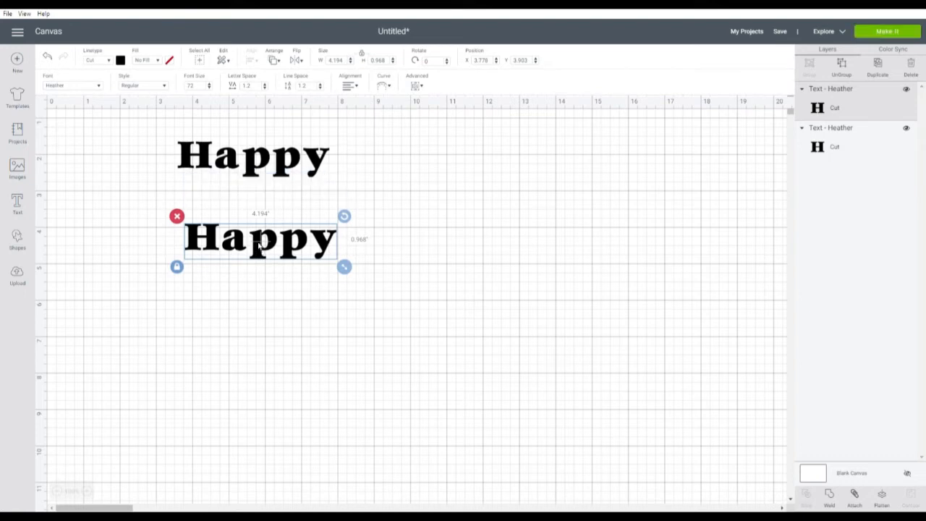
Change the text of the lower copy to "Birthday".
double_click(259, 246)
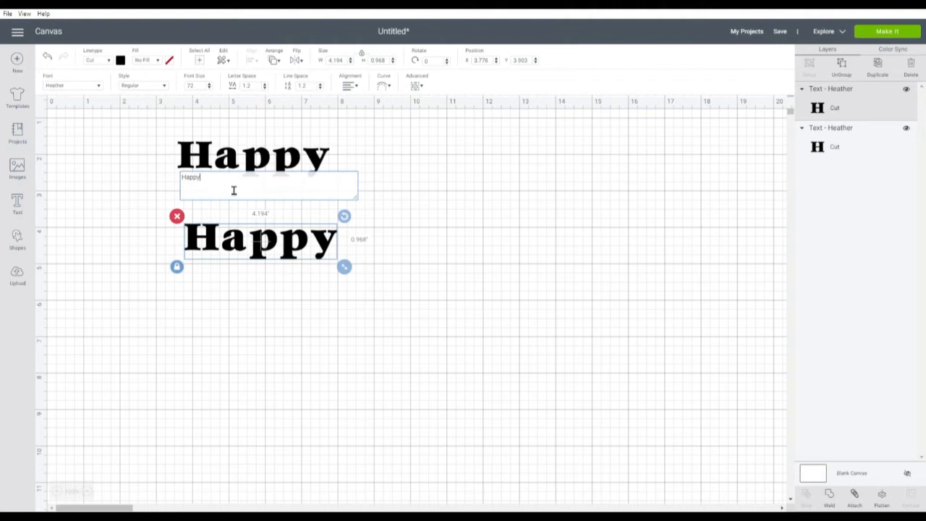
left_click_drag(217, 191, 167, 180)
type("Bir")
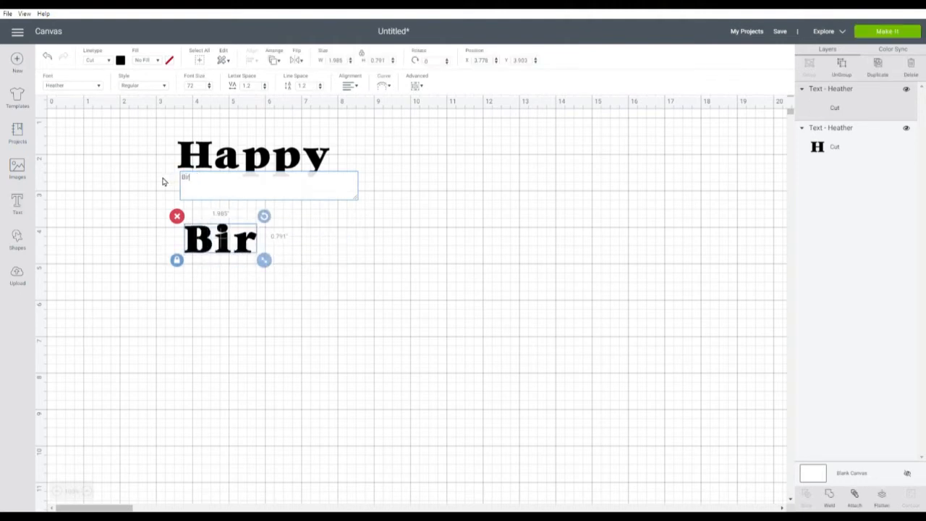
type("thday")
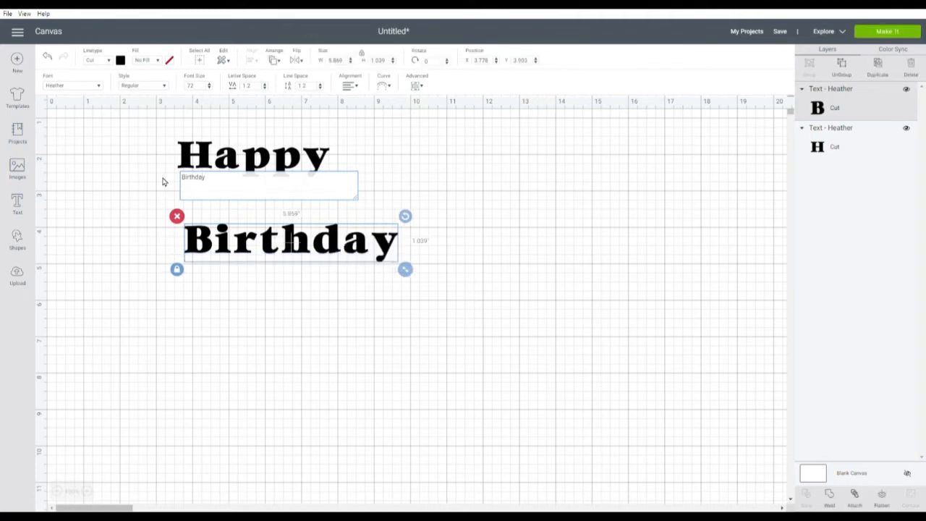
left_click(224, 318)
left_click(294, 242)
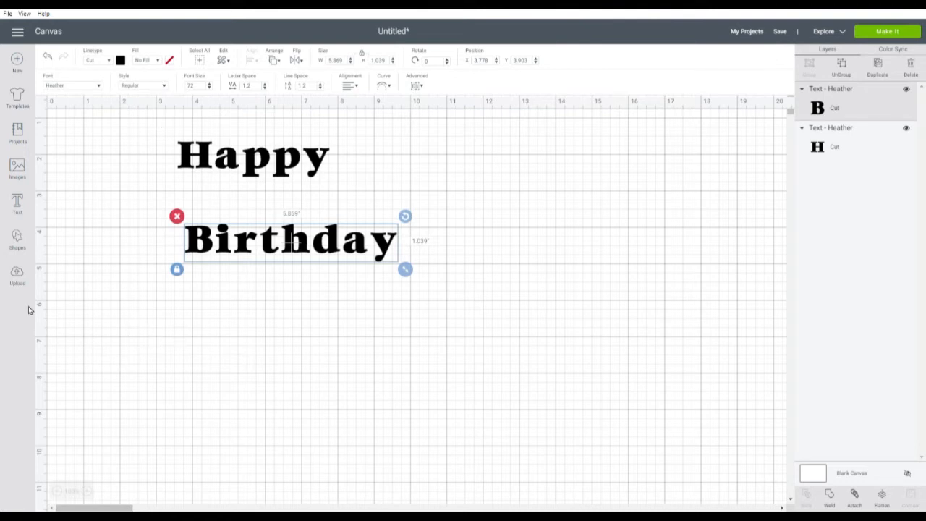
Upload the gold glitter picture as a pattern fill and save it under the name "Gold Glitter".
left_click(17, 275)
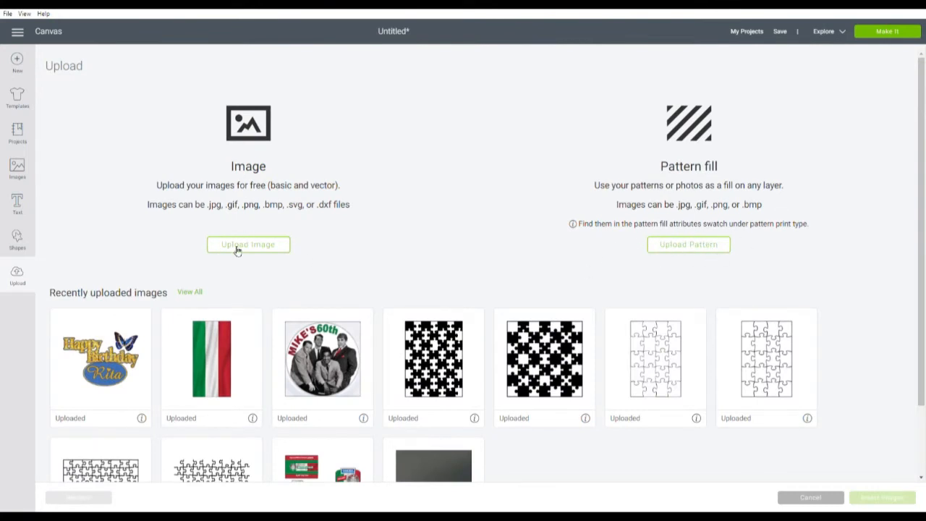
left_click(689, 247)
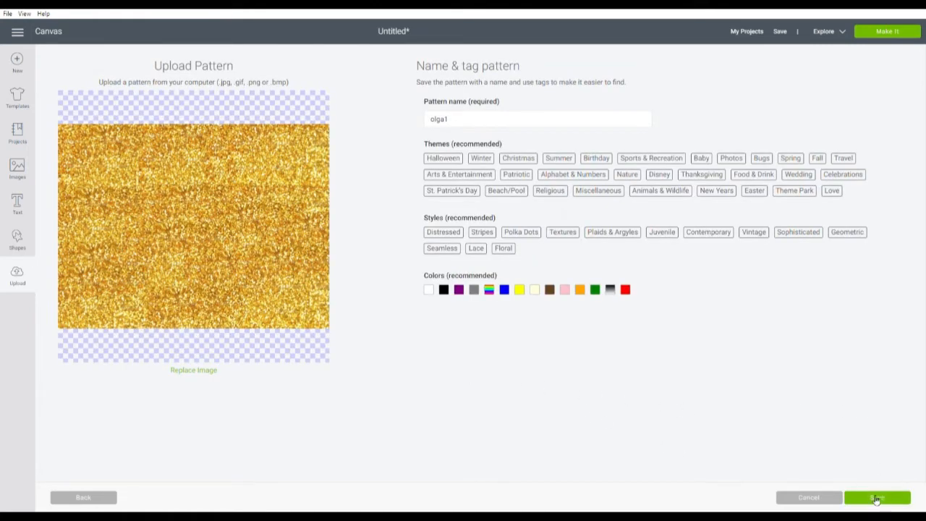
left_click_drag(454, 121, 347, 112)
type("Gold Glitter")
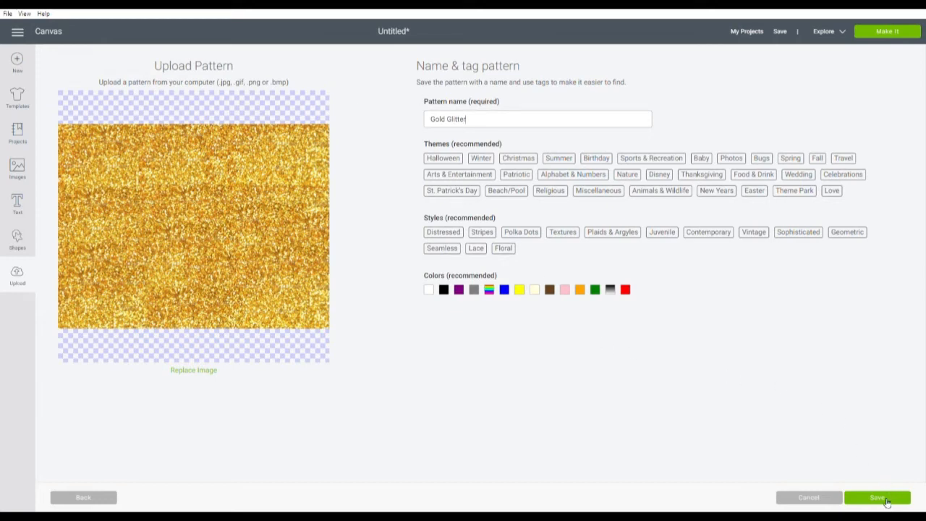
left_click(878, 497)
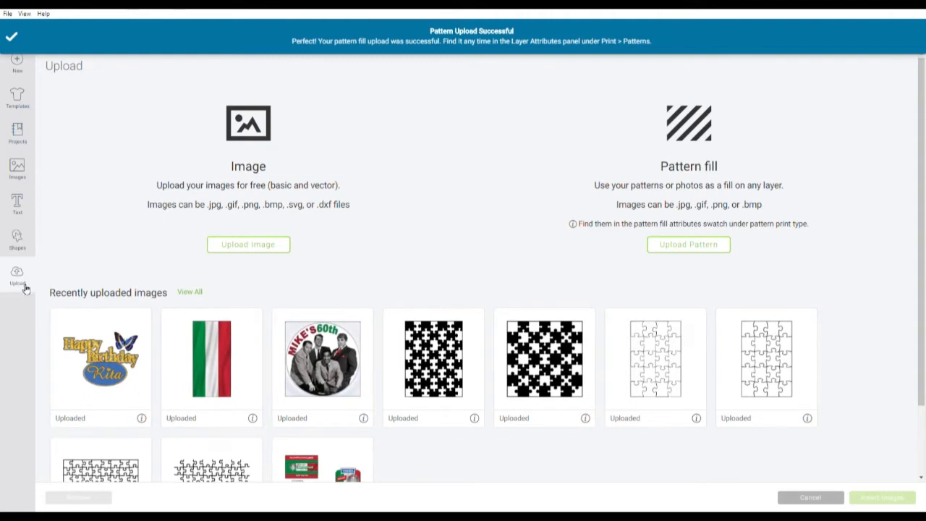
Insert the previously uploaded Happy Birthday cake topper image with the butterfly into the canvas.
left_click(101, 360)
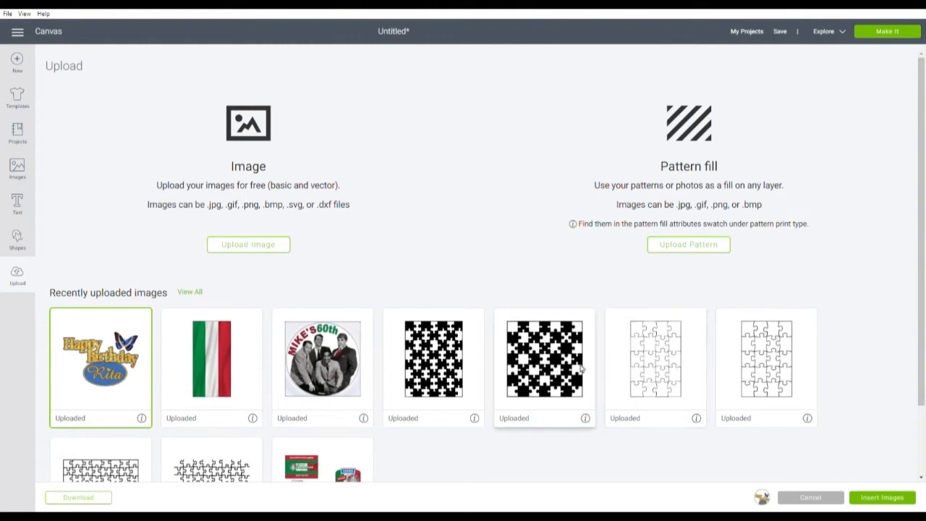
left_click(881, 497)
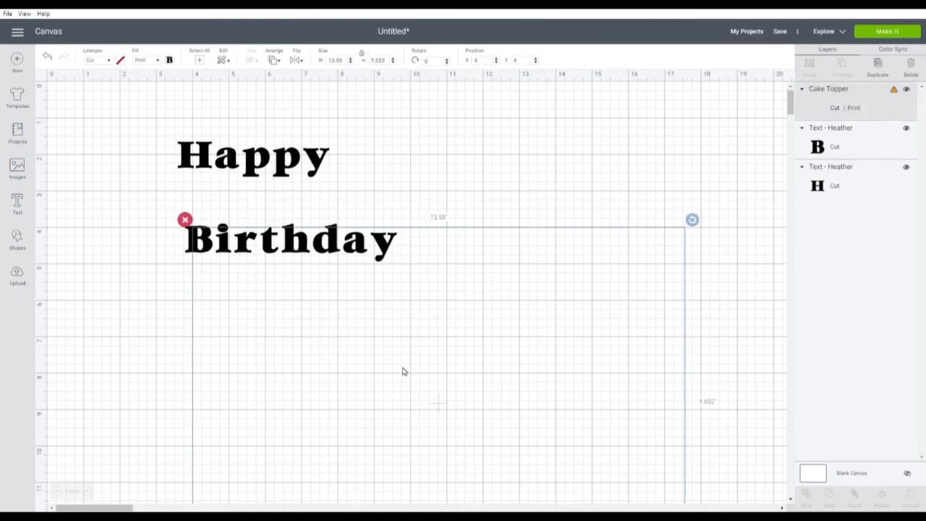
Shrink the cake topper image to about 4.05" wide and move it well below the two words.
left_click_drag(538, 411, 411, 188)
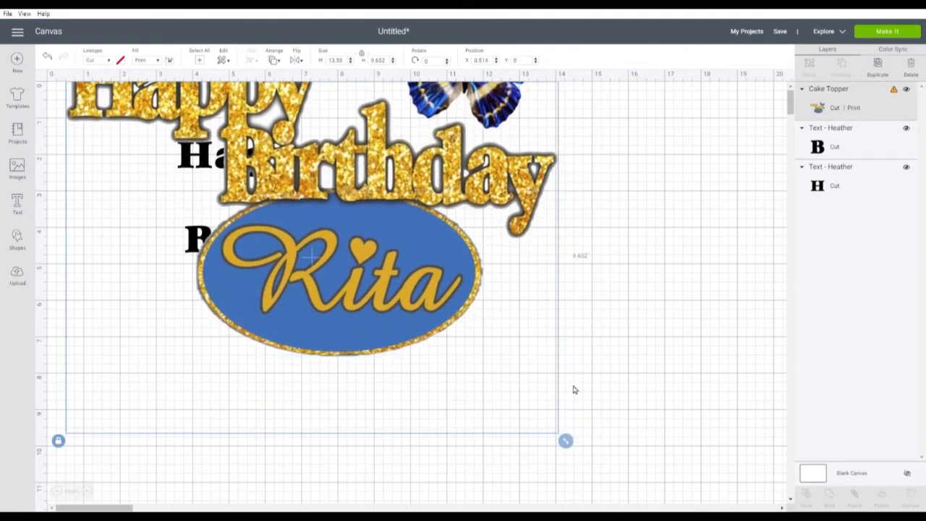
left_click_drag(565, 442, 272, 270)
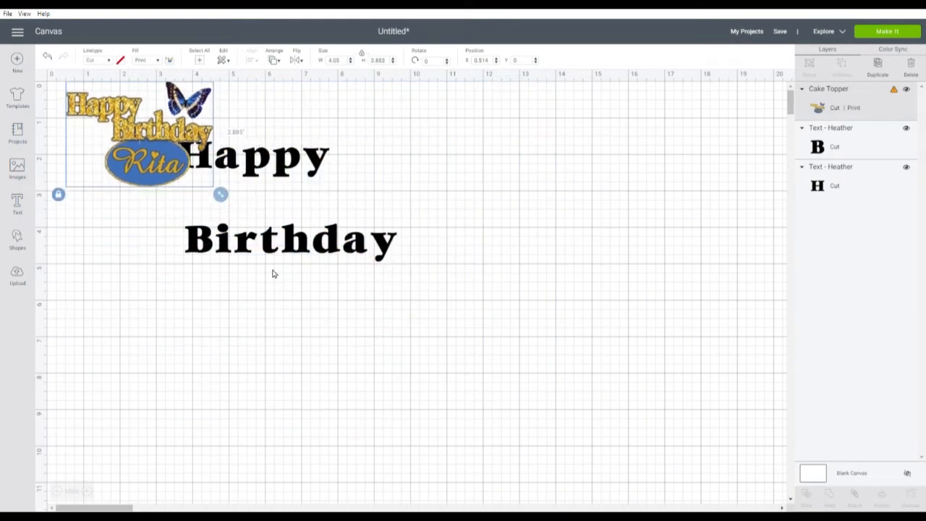
left_click_drag(141, 139, 186, 474)
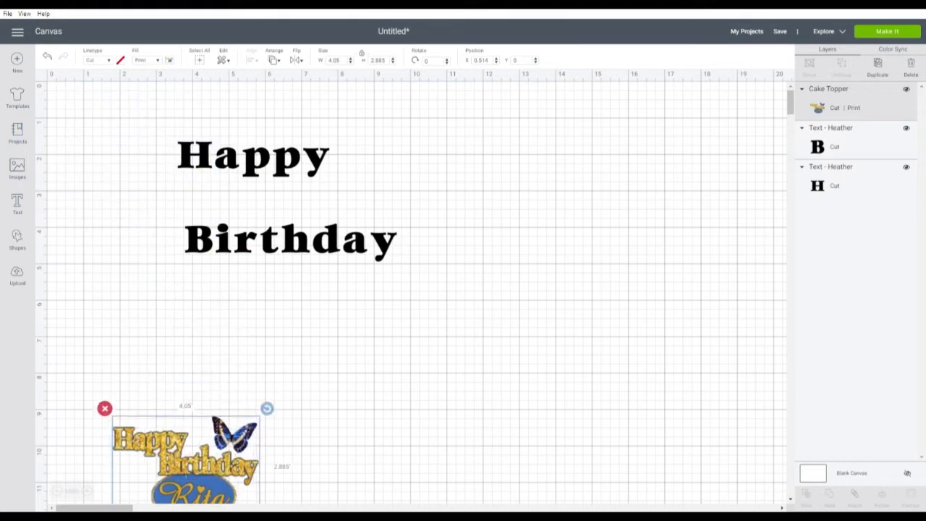
Fill the word "Happy" with the gold glitter pattern using a print fill.
left_click(301, 176)
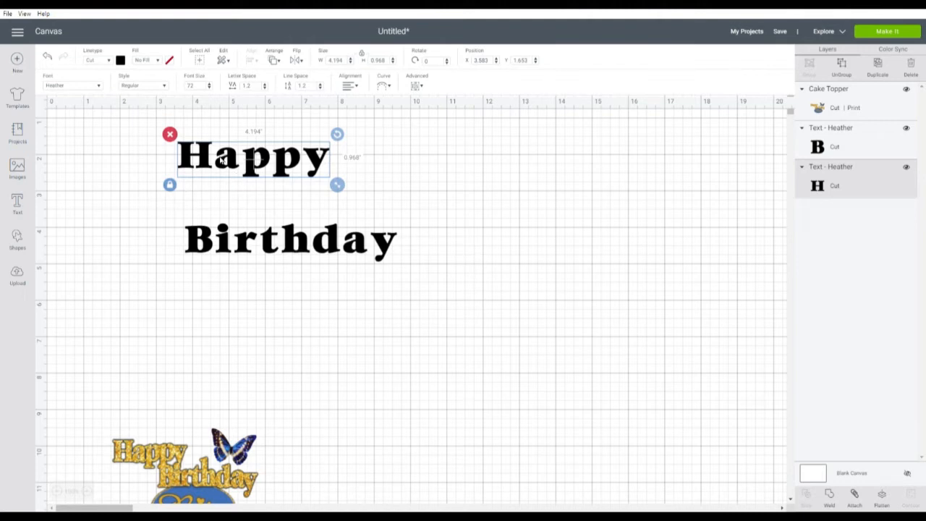
left_click(159, 61)
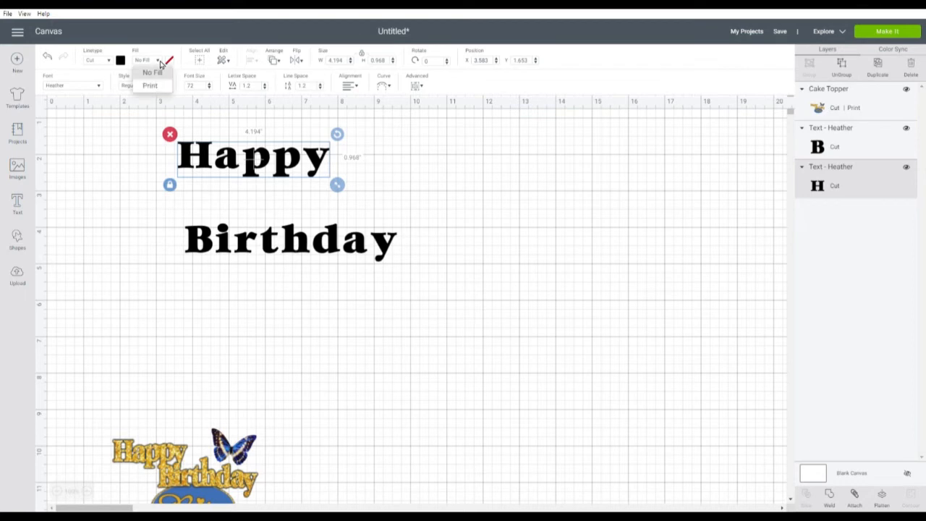
left_click(155, 87)
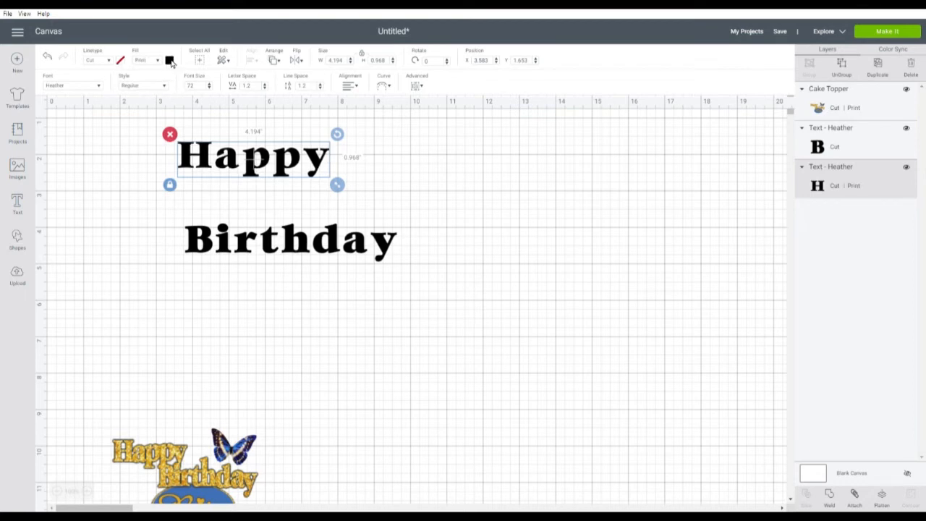
left_click(169, 60)
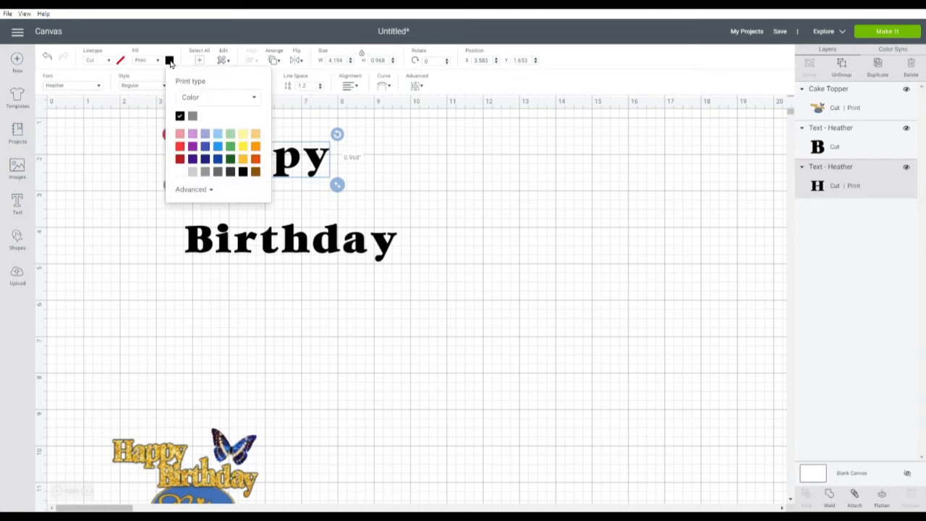
left_click(259, 102)
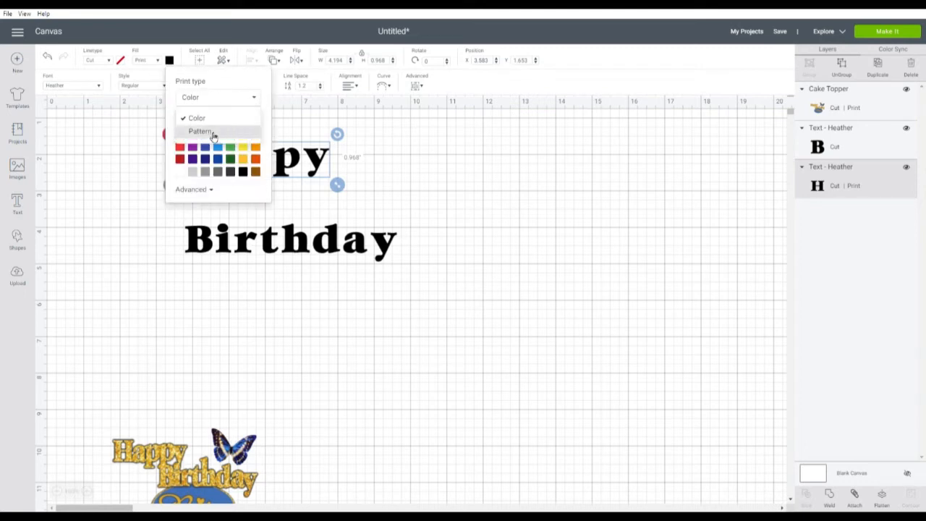
left_click(211, 136)
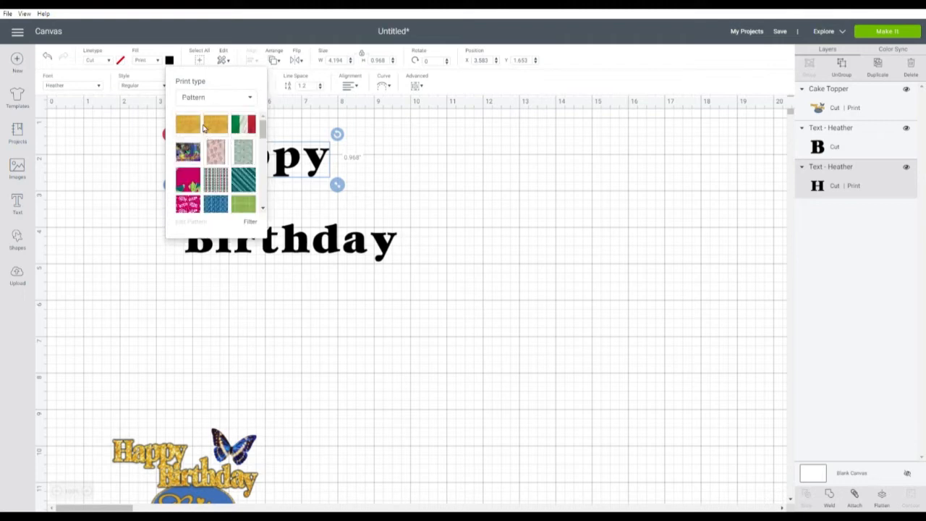
left_click(219, 128)
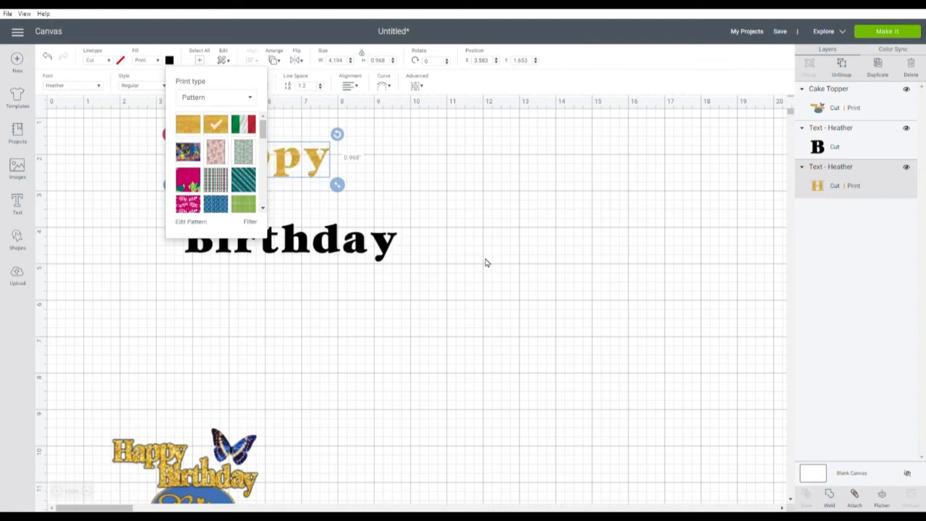
left_click(437, 182)
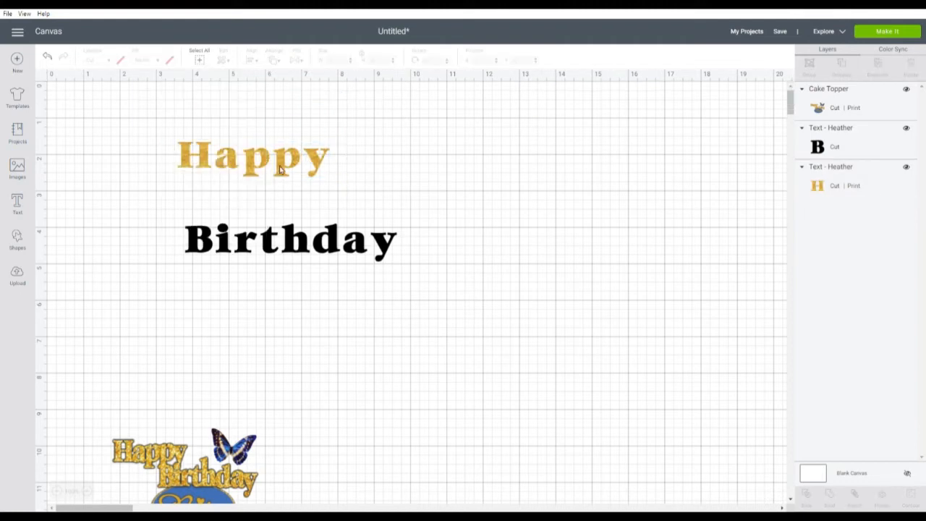
Give the word "Birthday" a print fill with the same gold glitter pattern.
left_click(336, 246)
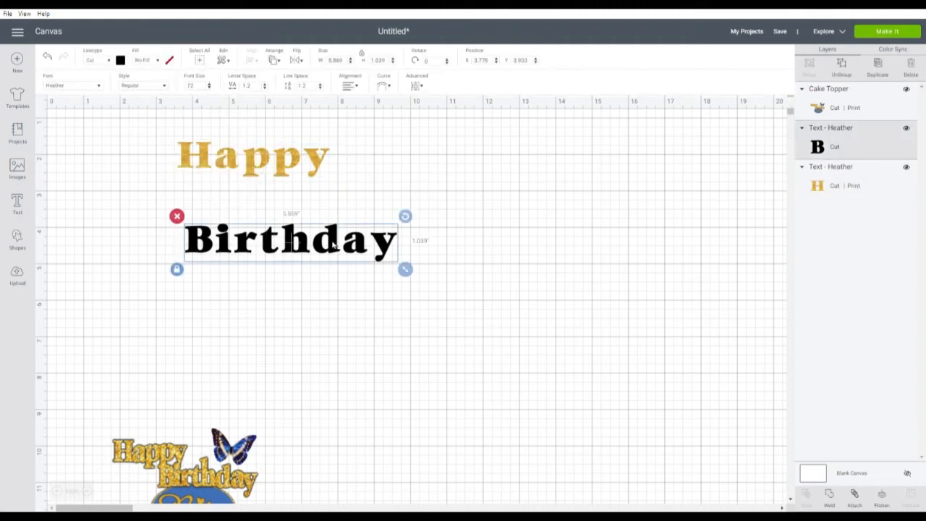
left_click(160, 62)
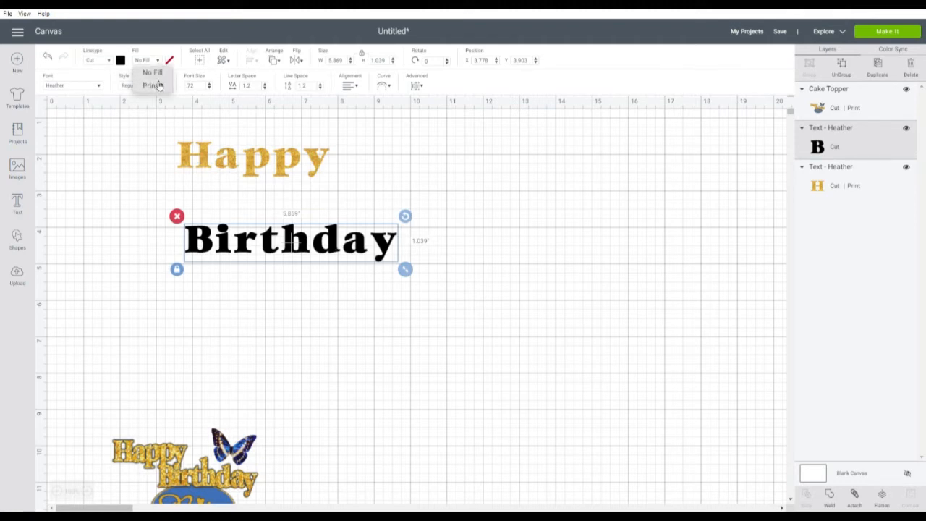
left_click(158, 86)
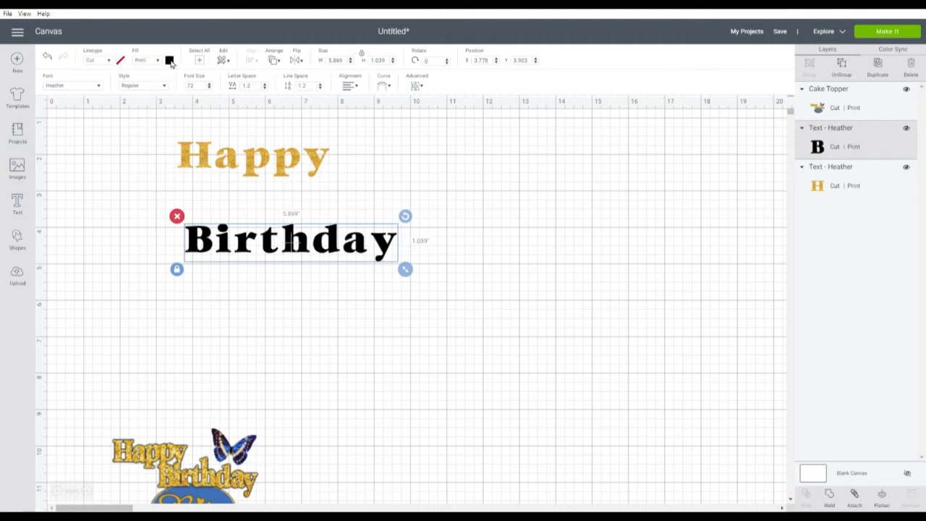
left_click(169, 62)
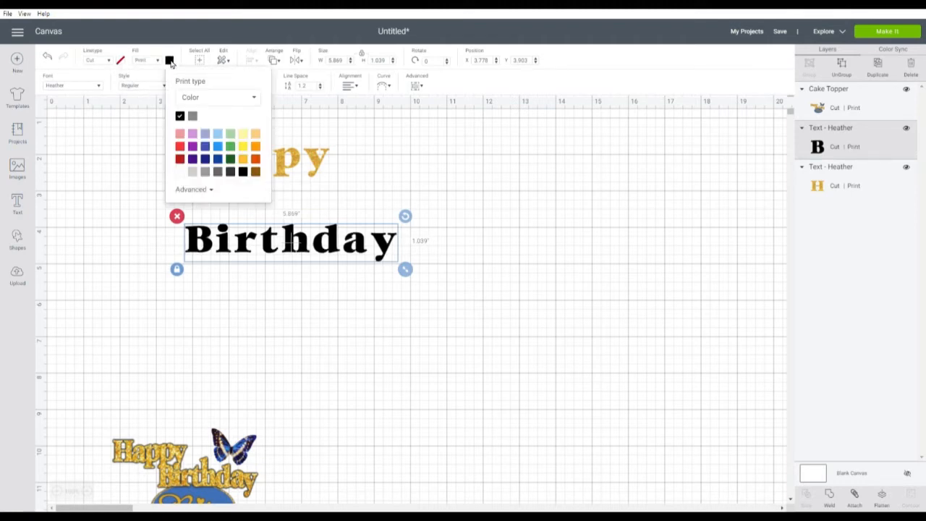
left_click(256, 99)
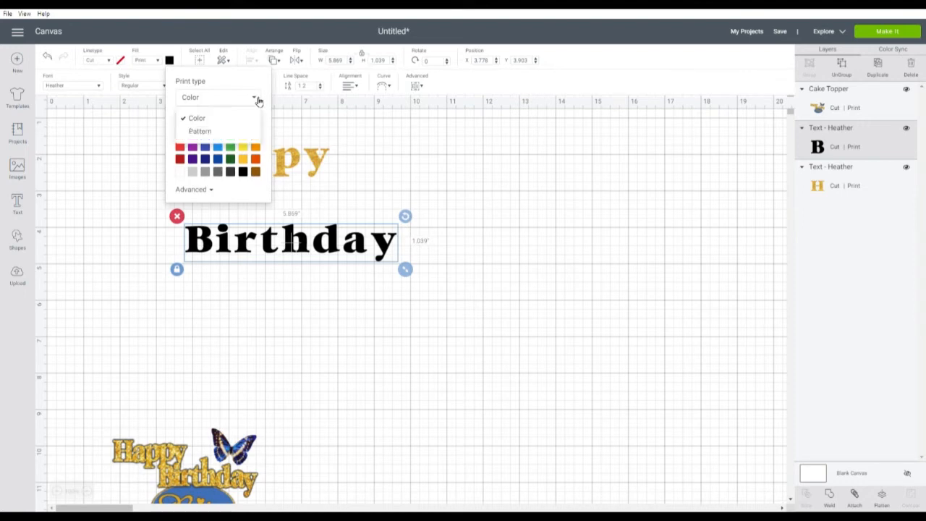
left_click(204, 134)
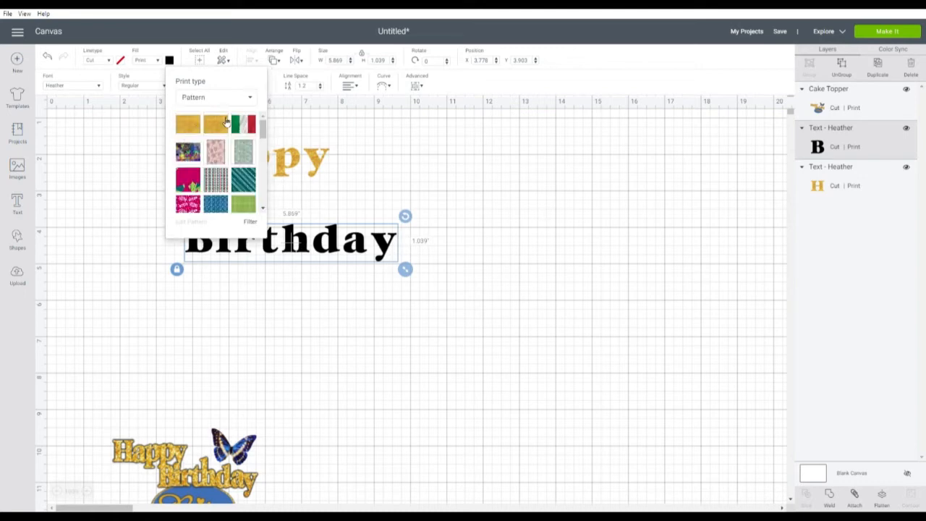
left_click(224, 123)
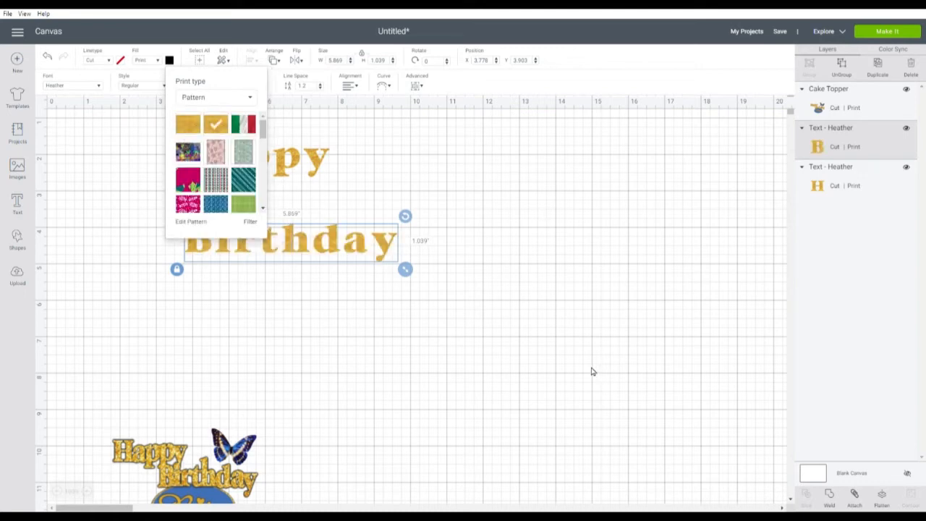
left_click(425, 376)
Move "Birthday" up and to the right so it tucks under the end of "Happy".
left_click(301, 240)
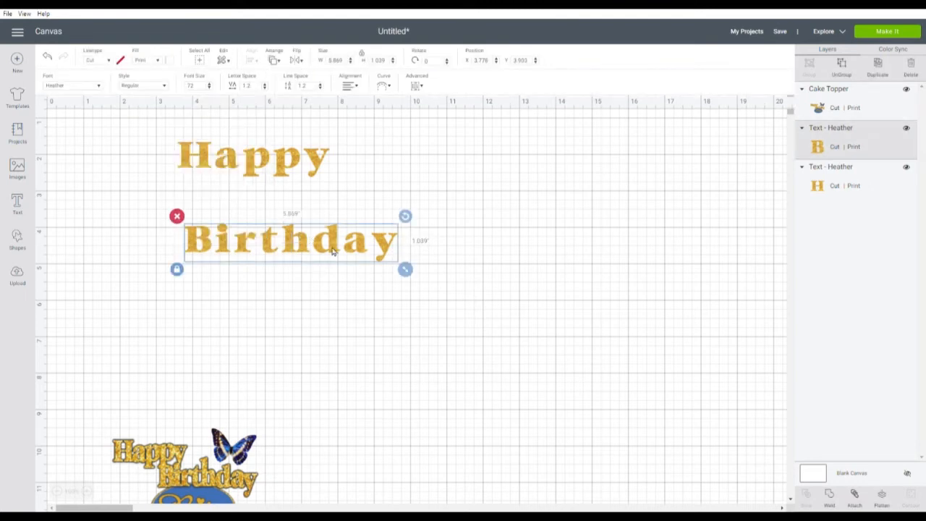
left_click_drag(321, 244, 409, 196)
left_click(377, 275)
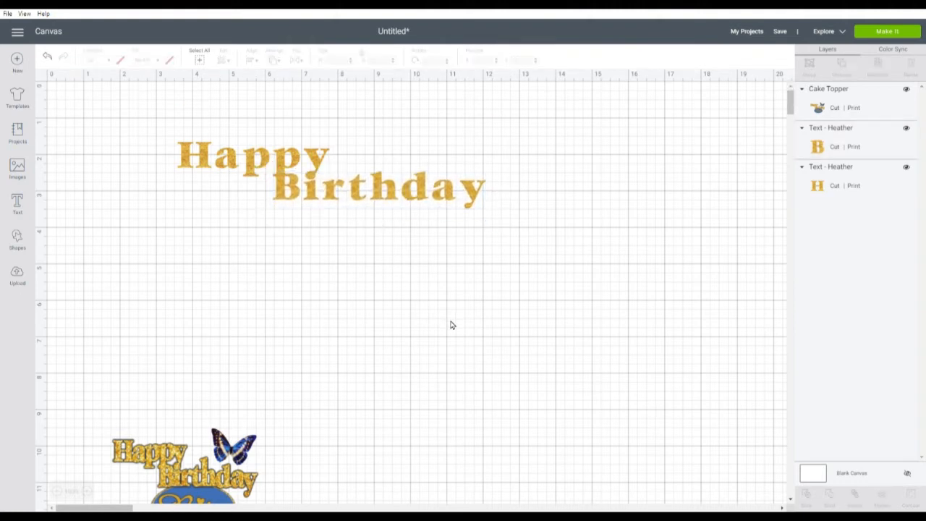
Flatten the two gold words together and stretch them to about 9.73" wide by 2.93" high.
left_click_drag(105, 115, 627, 301)
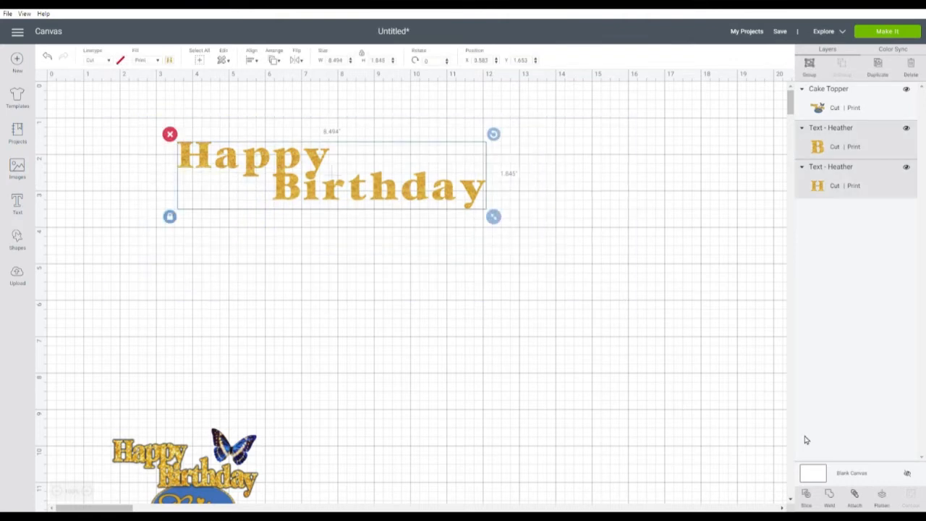
left_click(882, 496)
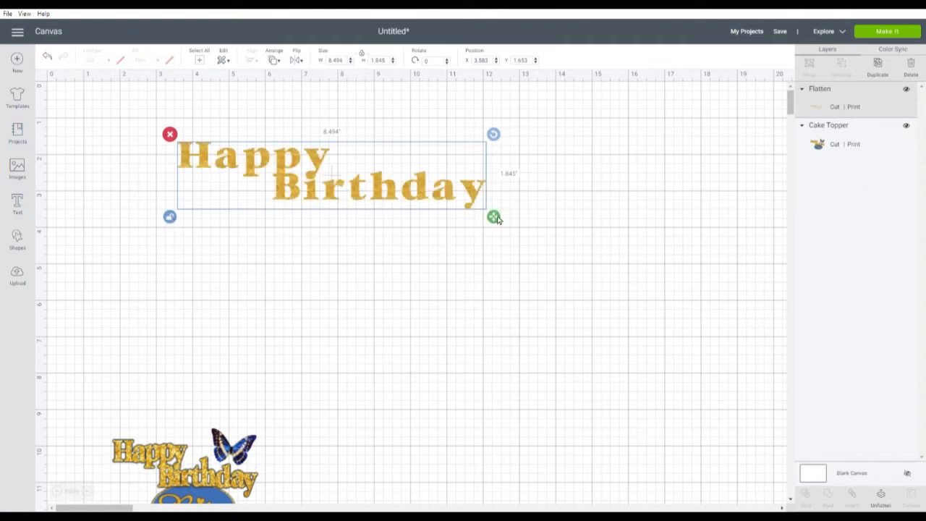
left_click_drag(497, 221, 542, 260)
left_click(425, 304)
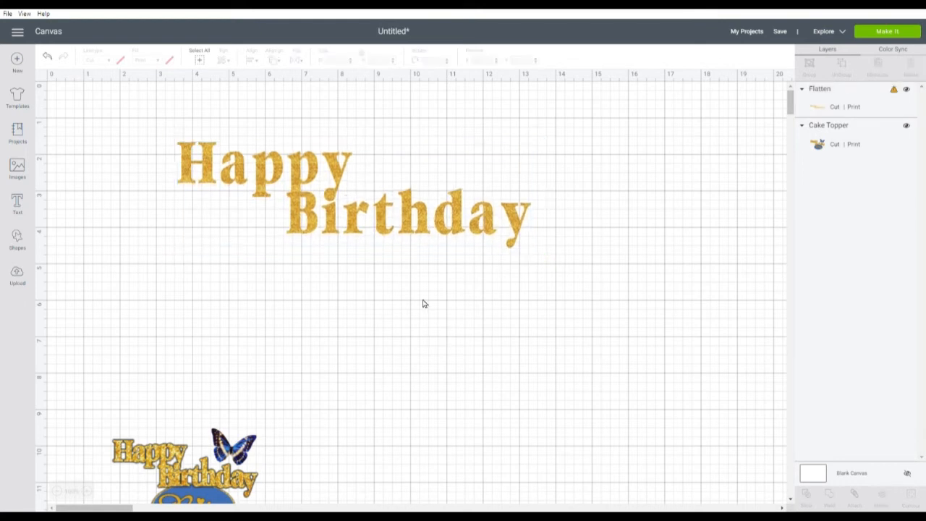
Unflatten the enlarged lettering back into two separate text layers.
left_click(302, 178)
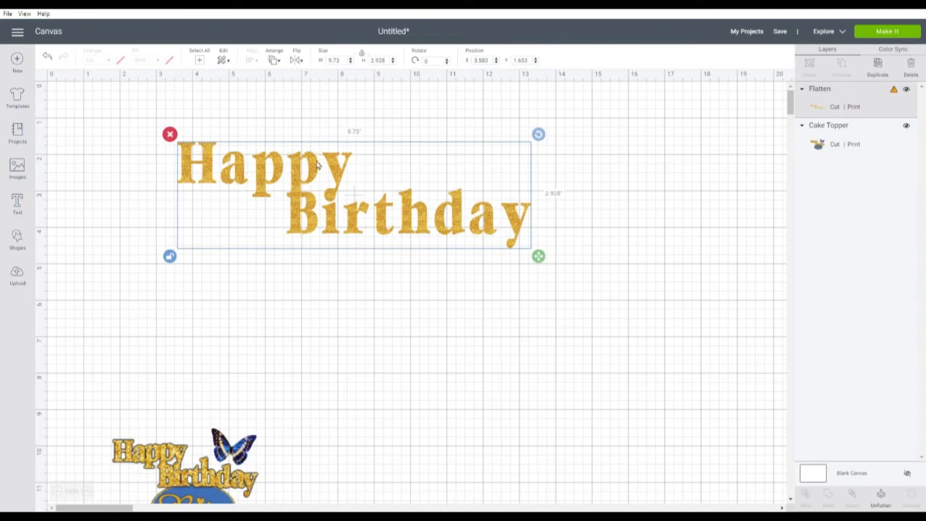
left_click(881, 497)
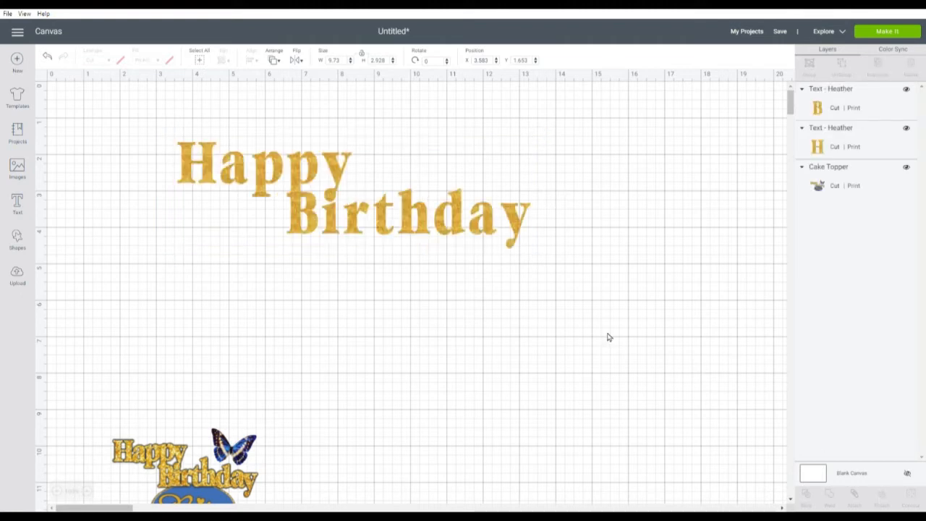
left_click(626, 348)
Reduce the letter spacing of "Happy" to about -0.9 so its letters touch.
left_click(444, 223)
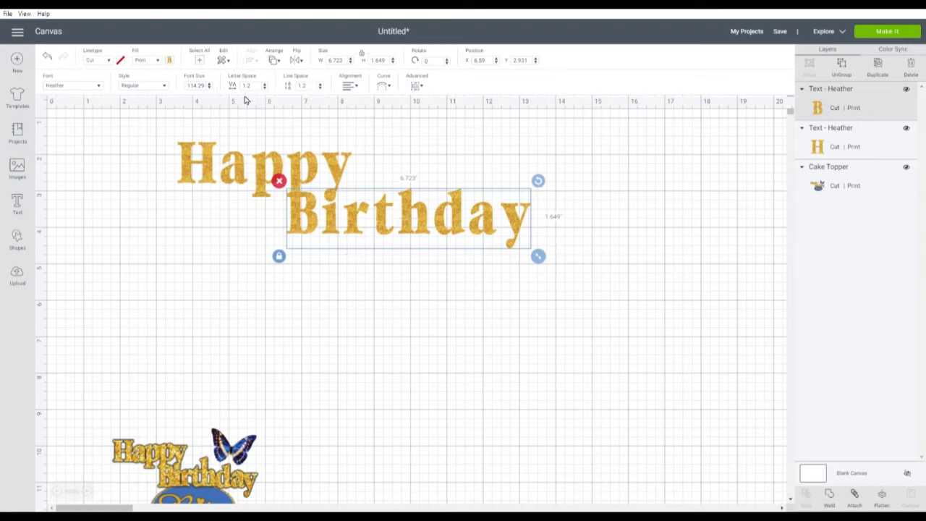
left_click(188, 180)
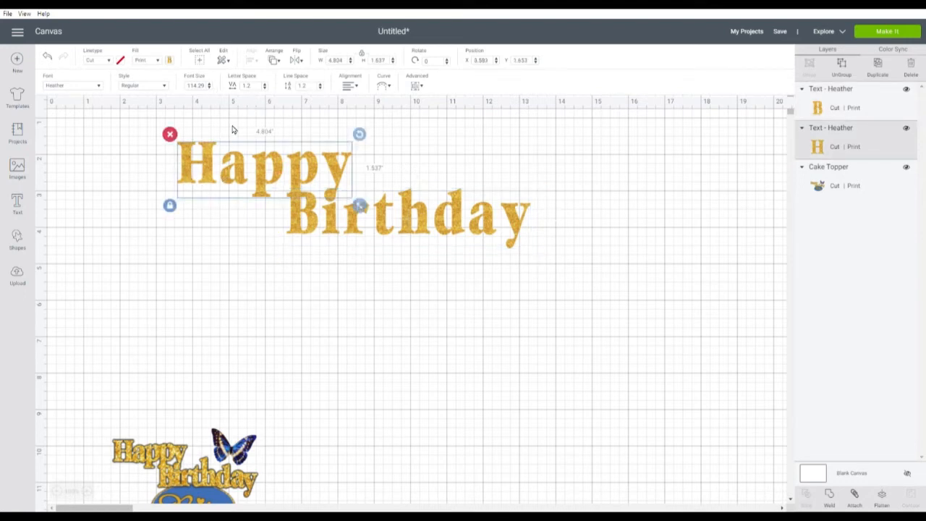
left_click(265, 89)
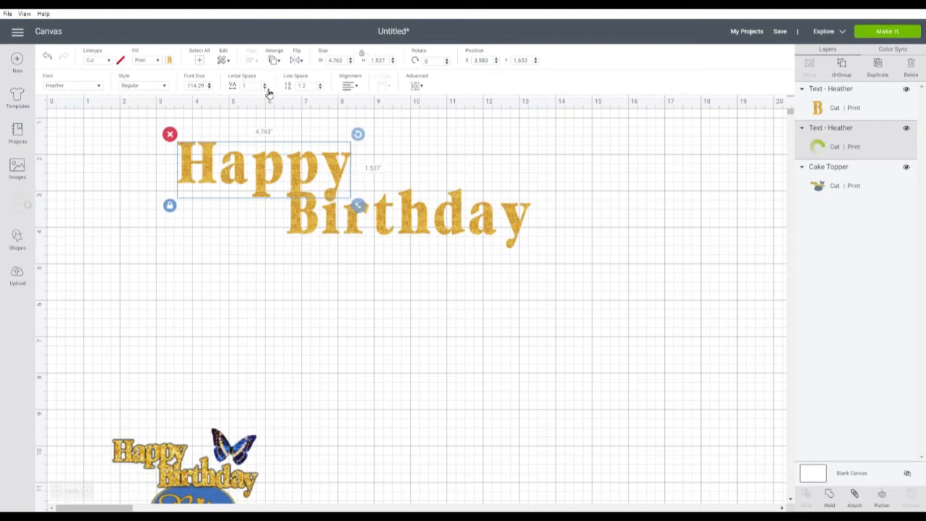
left_click(265, 89)
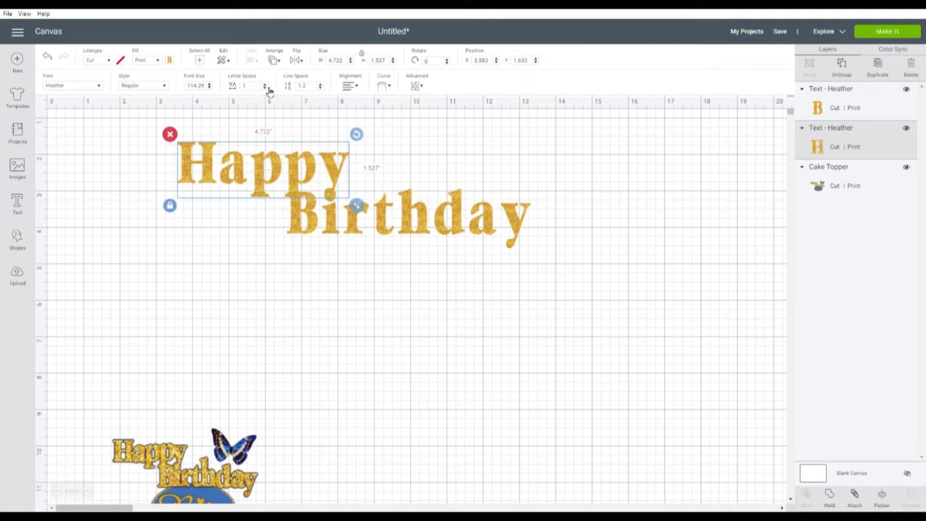
left_click(266, 88)
left_click(266, 89)
left_click(265, 88)
left_click(266, 88)
left_click(265, 88)
left_click(265, 88)
left_click(265, 88)
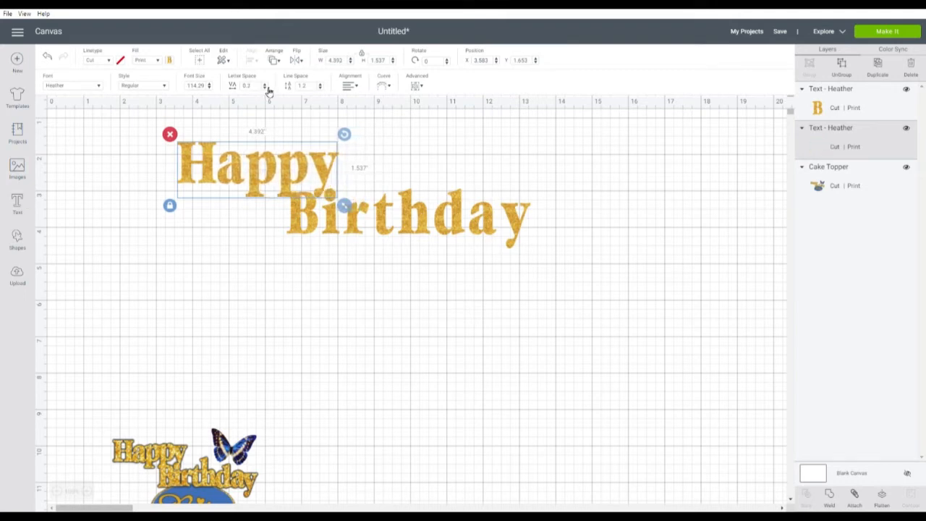
left_click(266, 89)
left_click(266, 89)
left_click(266, 88)
left_click(265, 88)
left_click(266, 88)
left_click(266, 89)
left_click(264, 88)
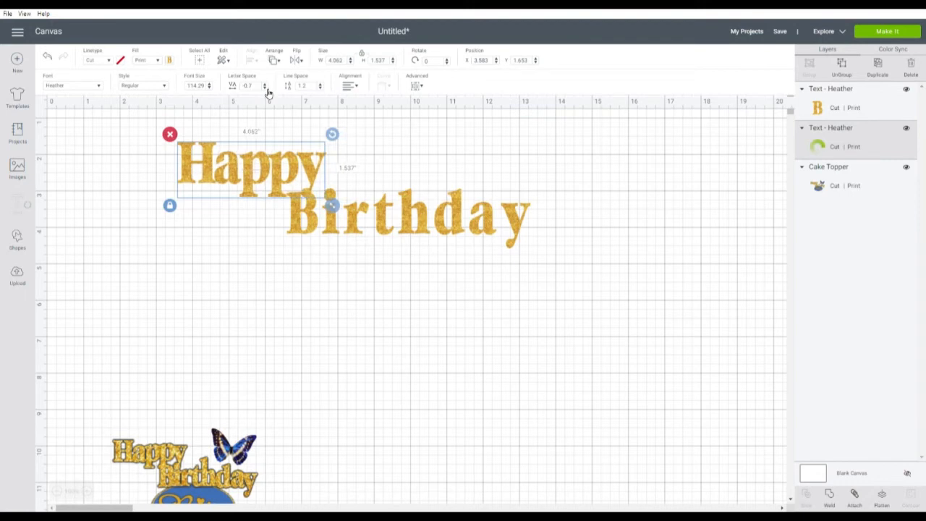
left_click(265, 88)
left_click(264, 88)
left_click(265, 88)
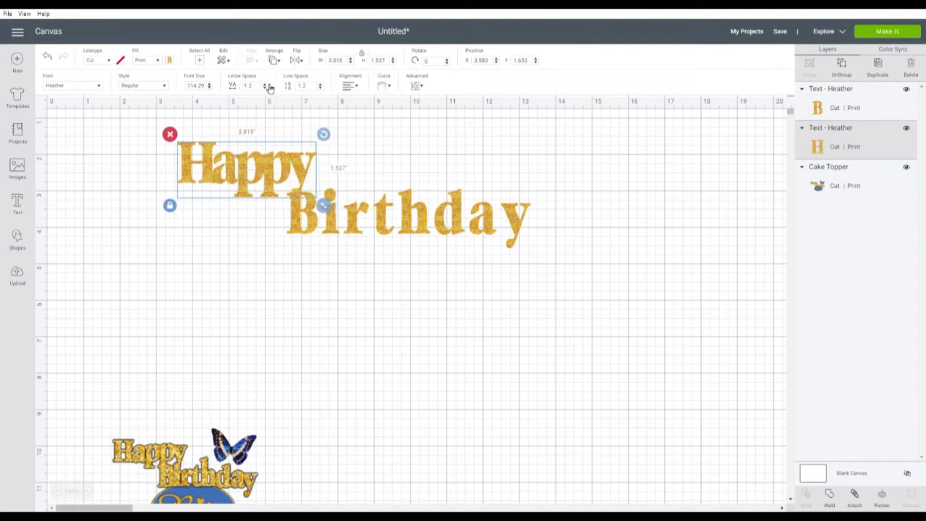
left_click(267, 84)
left_click(267, 84)
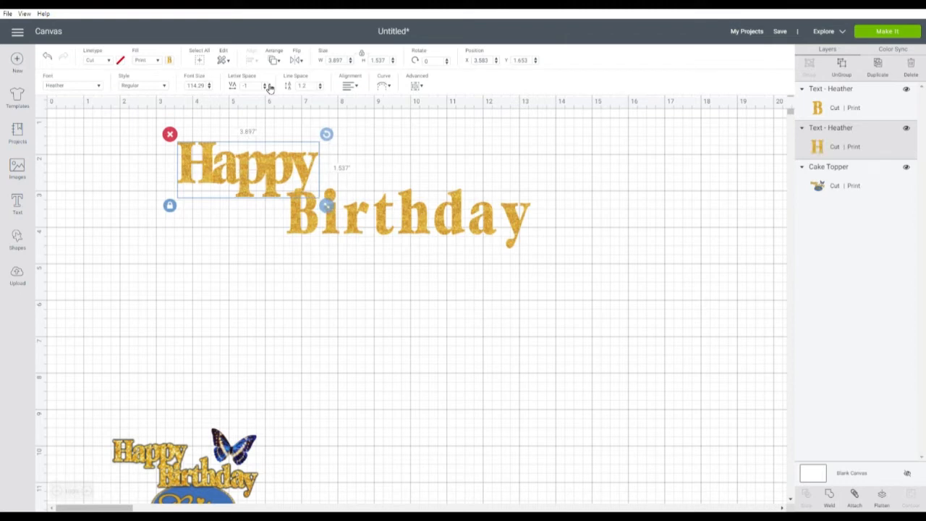
left_click(267, 84)
left_click(267, 84)
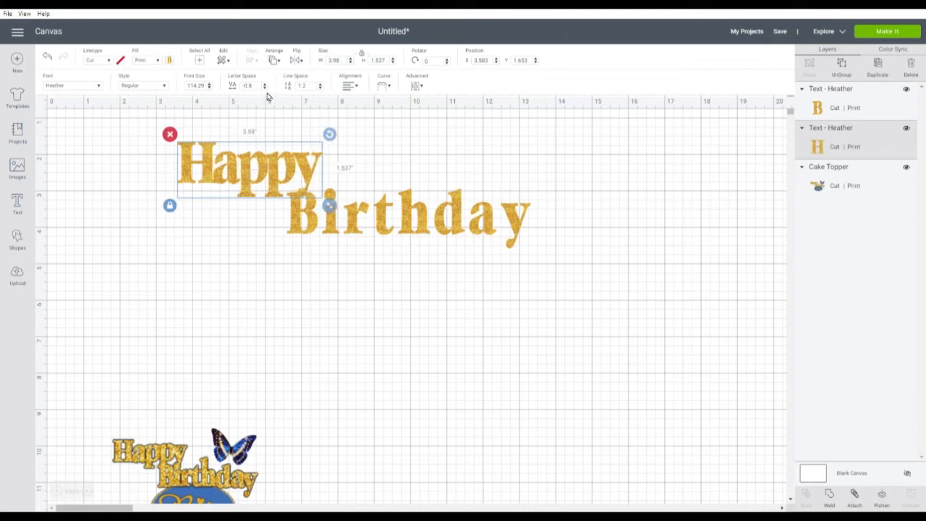
left_click(266, 88)
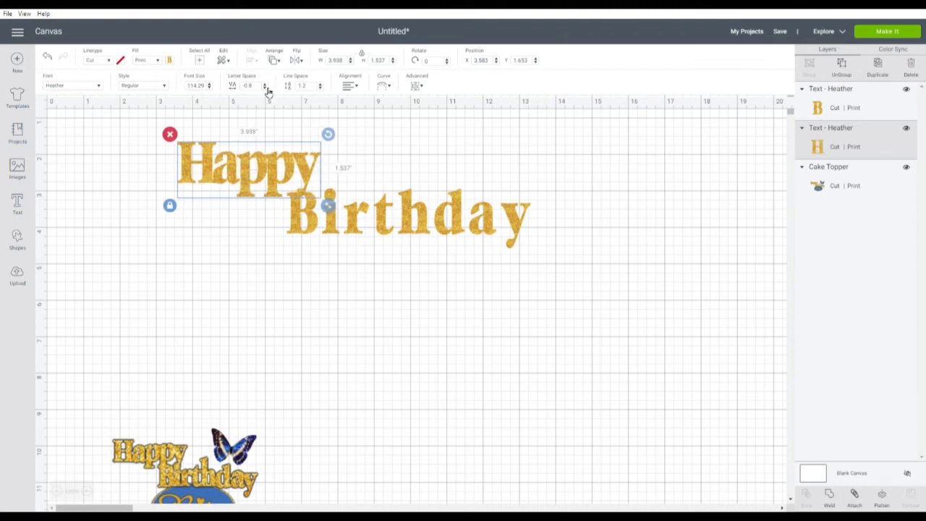
left_click(317, 313)
Reduce the letter spacing of "Birthday" to -1.1 so its letters touch.
left_click(335, 228)
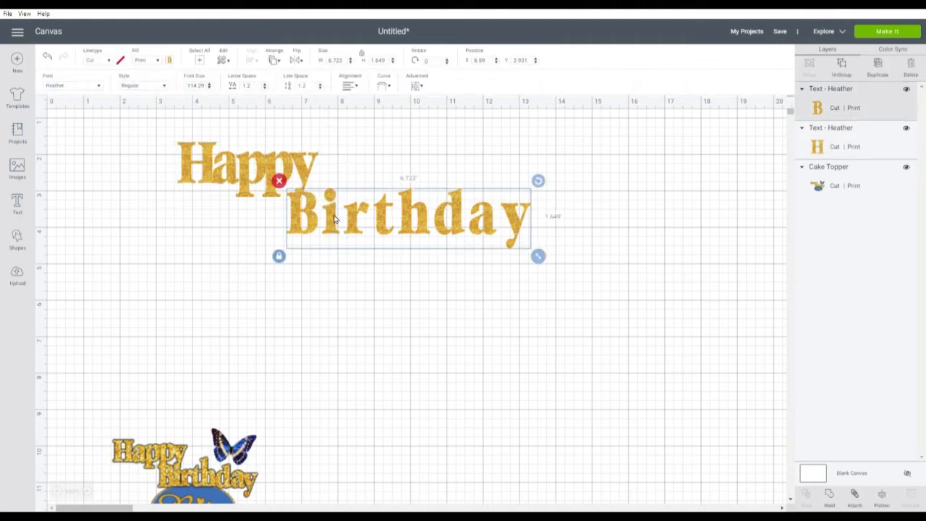
left_click(267, 88)
left_click(266, 88)
left_click(266, 87)
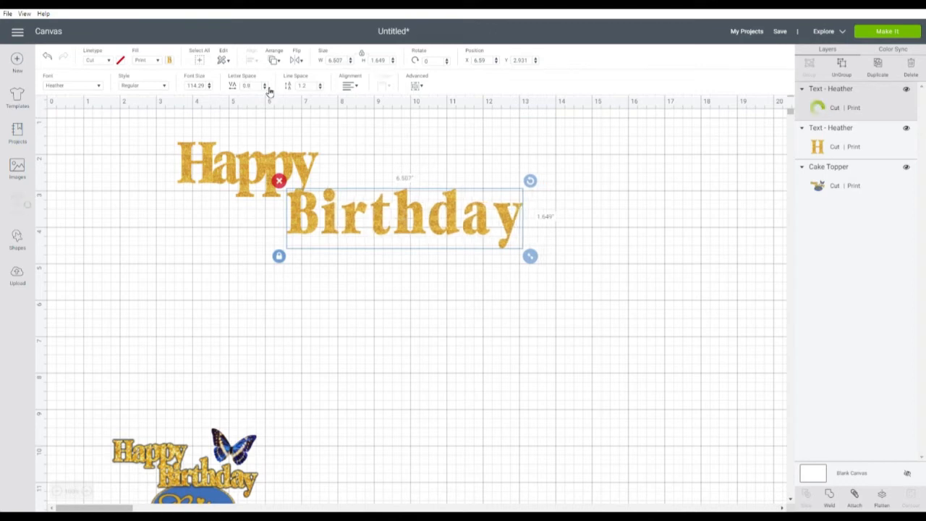
left_click(267, 88)
left_click(267, 88)
left_click(266, 87)
left_click(266, 87)
left_click(266, 87)
left_click(267, 88)
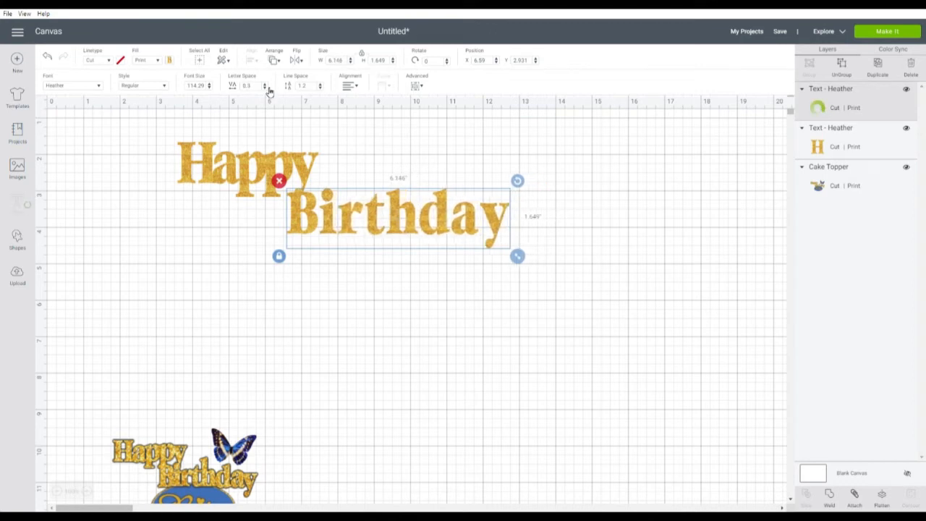
left_click(267, 88)
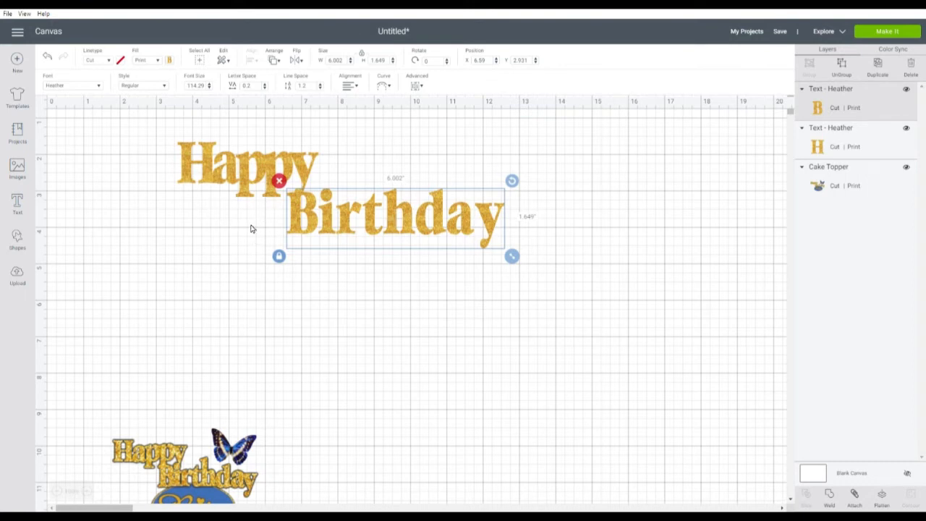
left_click(266, 88)
left_click(266, 87)
left_click(266, 88)
left_click(266, 87)
left_click(266, 87)
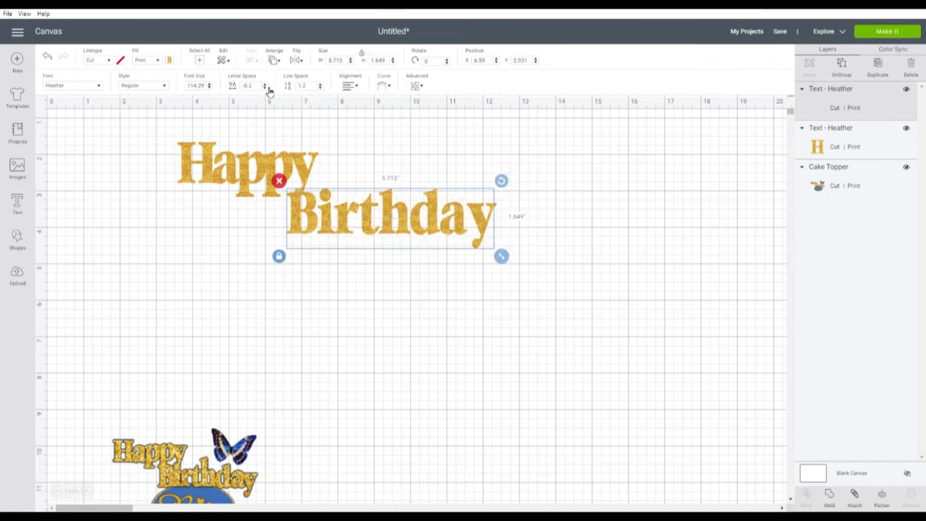
left_click(267, 88)
left_click(266, 88)
left_click(266, 88)
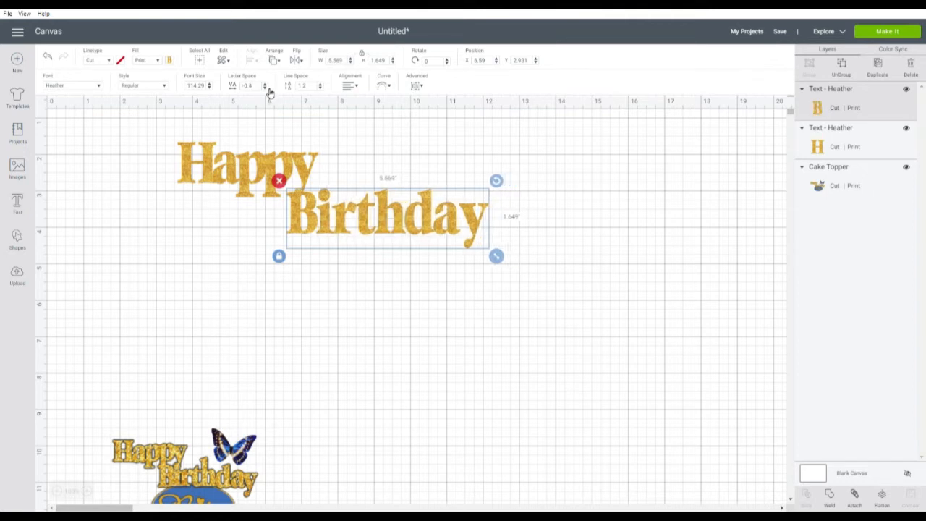
left_click(266, 87)
left_click(267, 87)
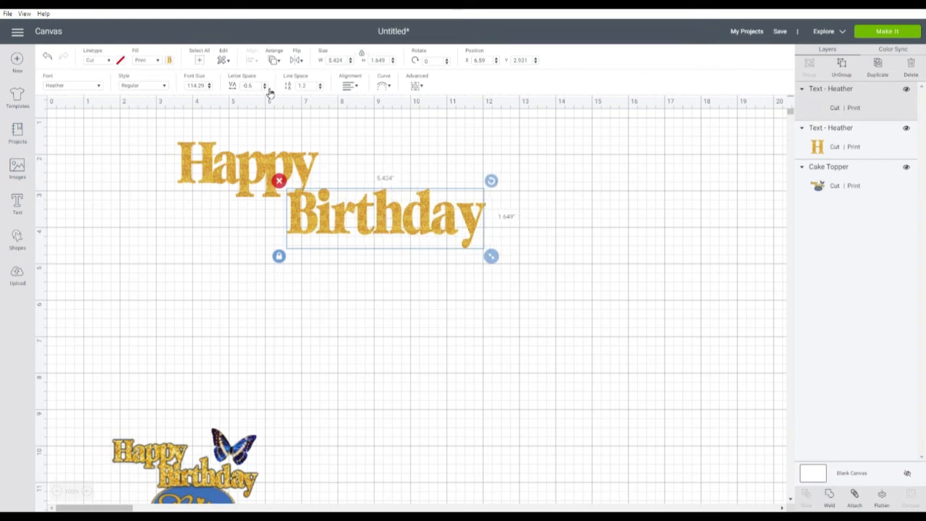
left_click(266, 88)
left_click(266, 88)
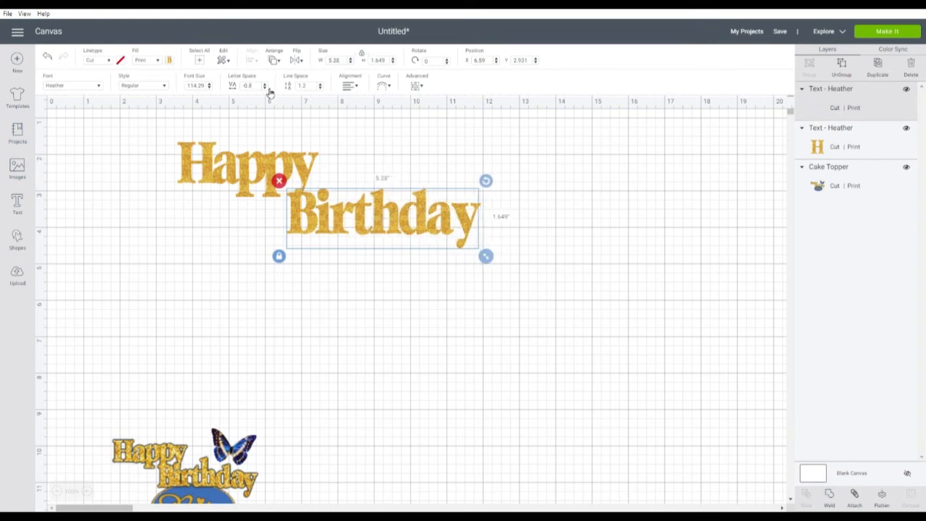
left_click(266, 87)
left_click(266, 88)
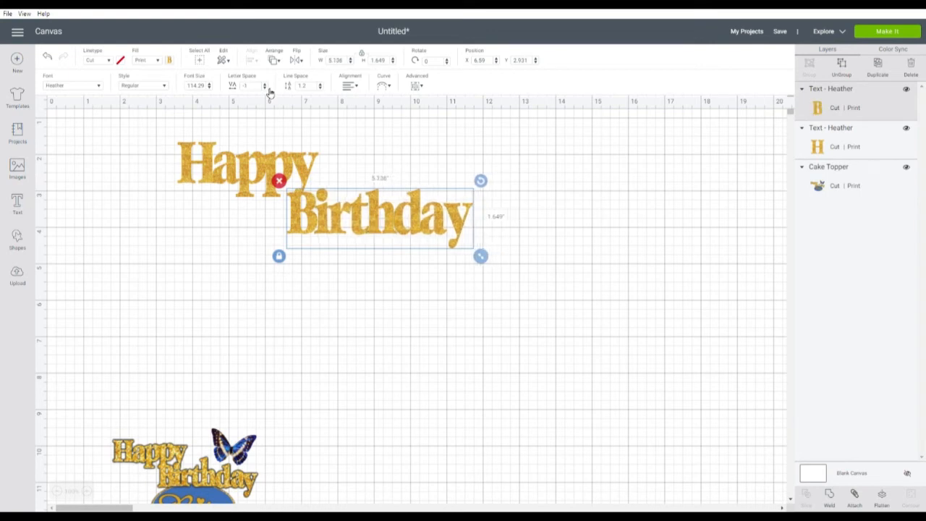
left_click(267, 88)
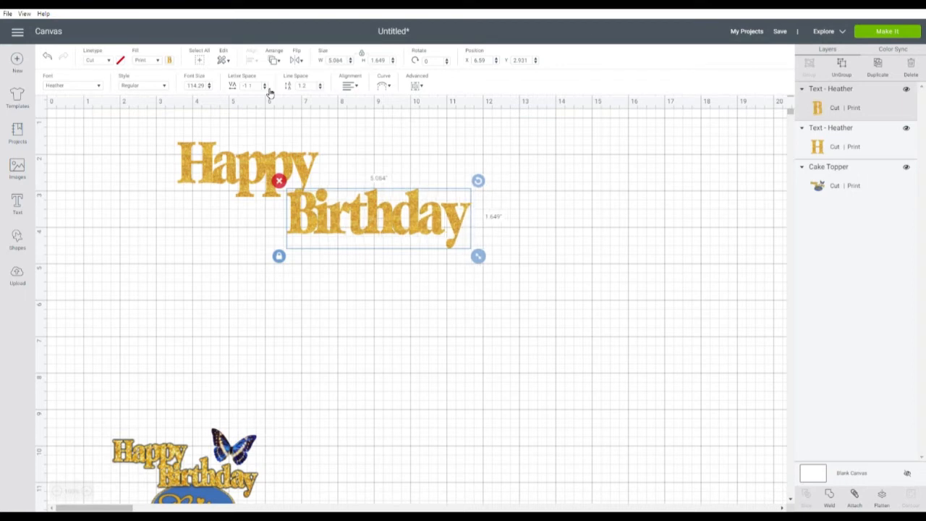
left_click(267, 88)
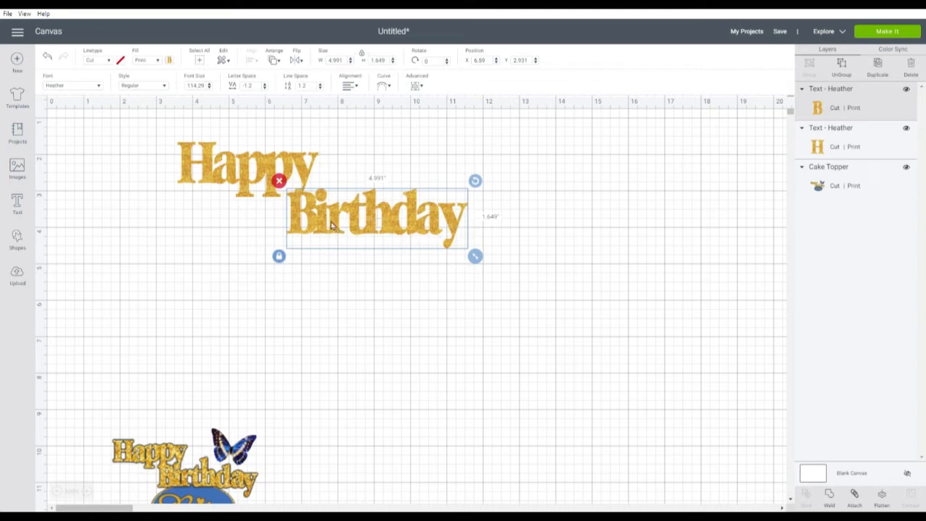
left_click(267, 85)
left_click(268, 85)
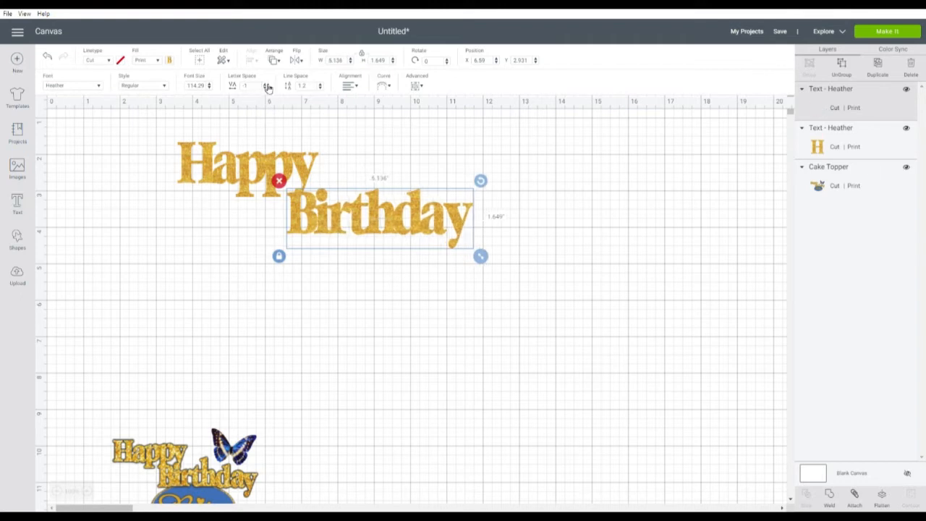
left_click(267, 88)
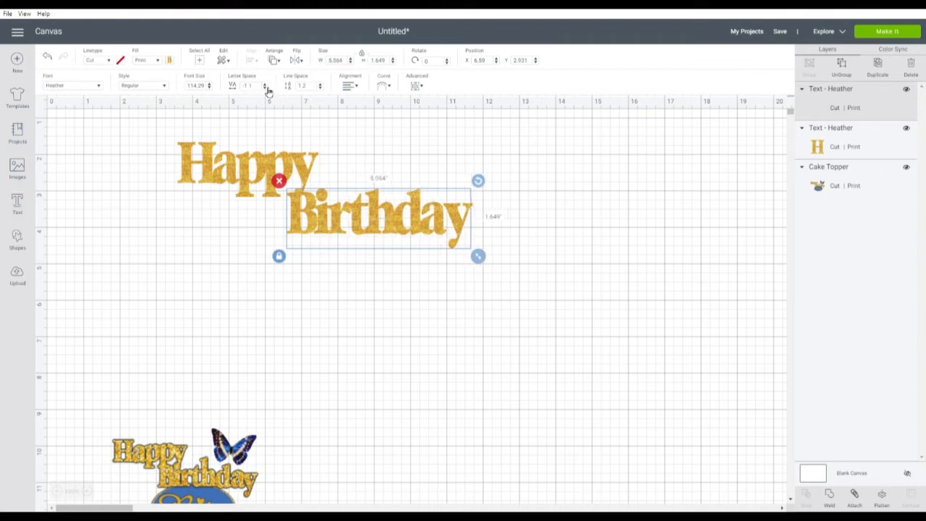
left_click(364, 294)
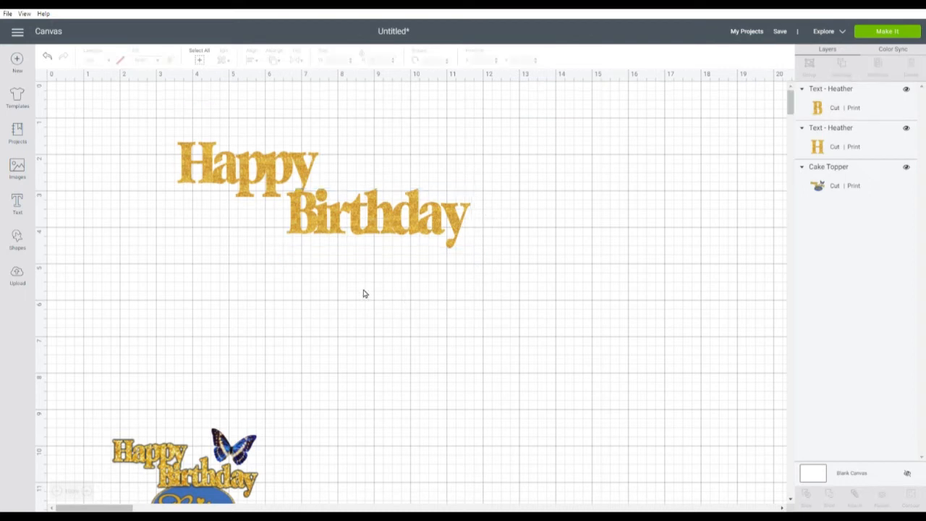
Move "Birthday" down clear of "Happy" and ungroup it into individual letters.
left_click(370, 235)
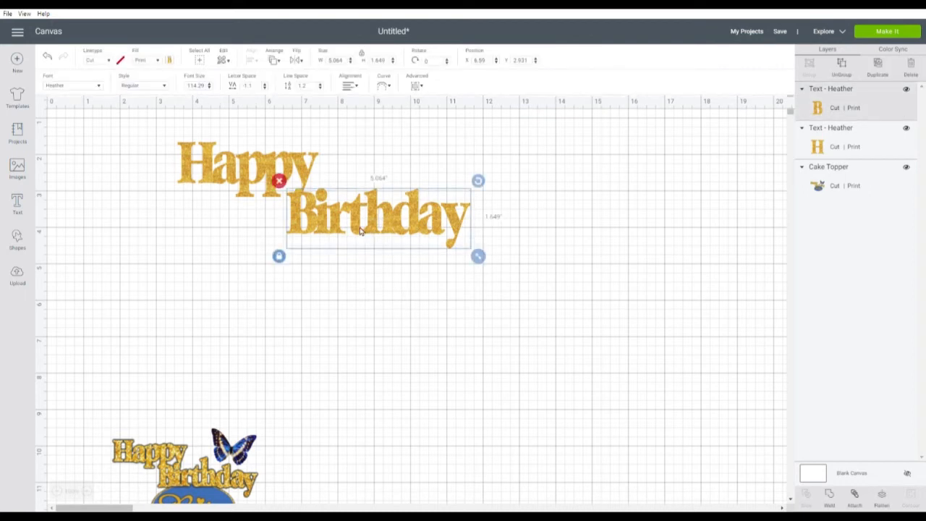
left_click_drag(361, 230, 332, 261)
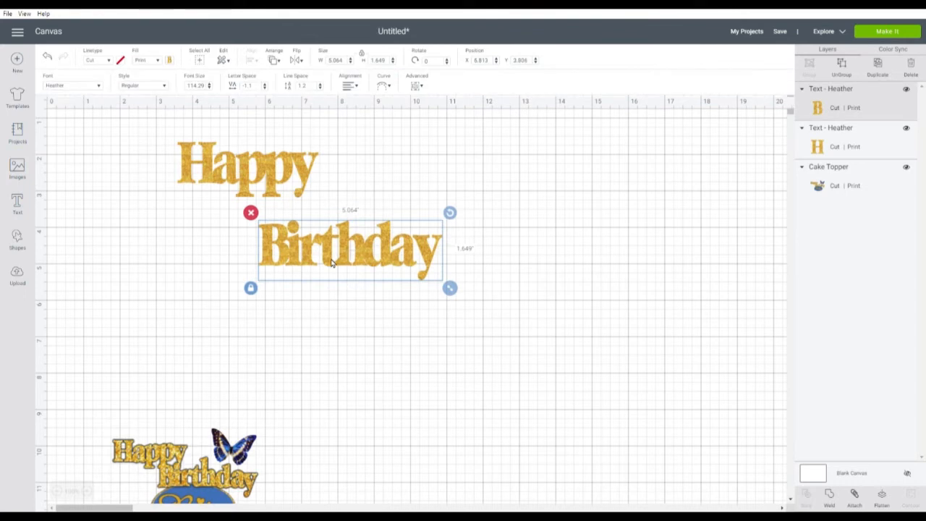
right_click(390, 256)
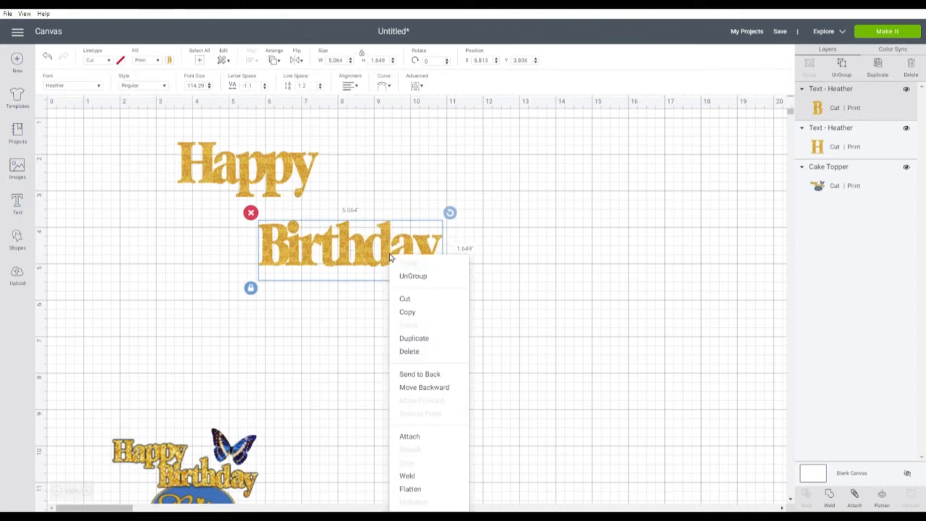
left_click(424, 282)
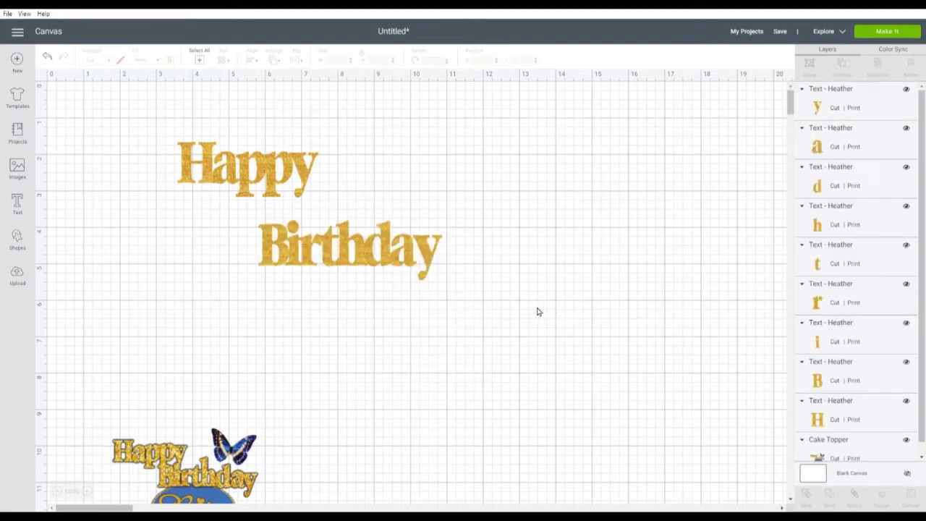
Nudge the "y" of "Birthday" slightly left so it overlaps the "a".
left_click(430, 264)
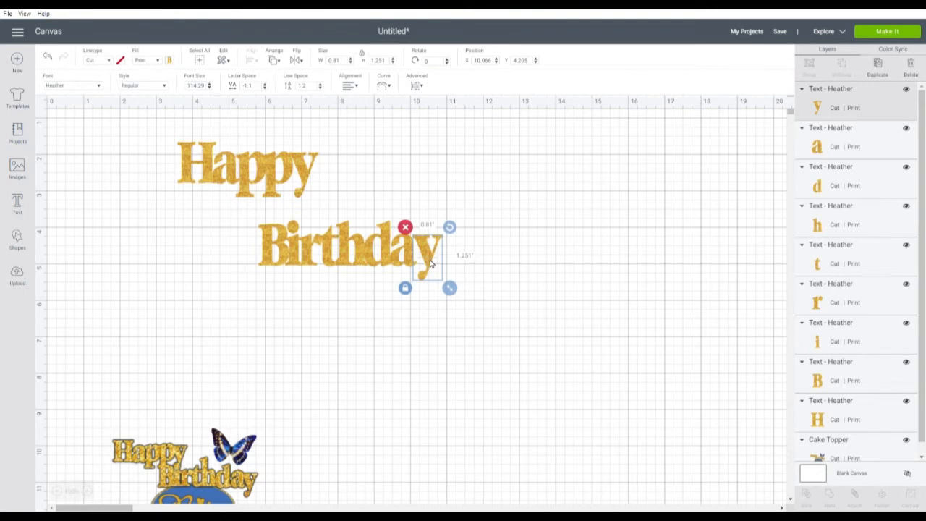
left_click_drag(430, 264, 427, 265)
left_click(497, 240)
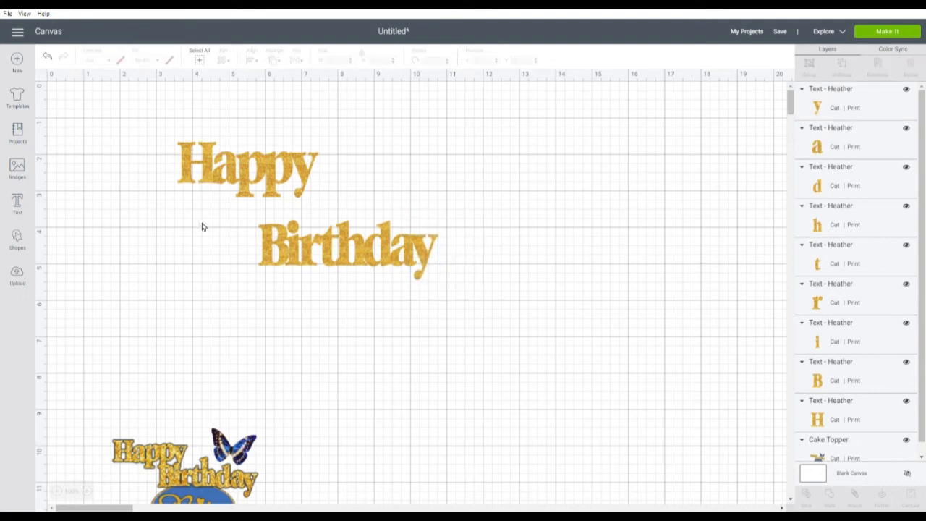
Flatten all the letters of "Birthday" together and move the word back up to touch the underside of "Happy".
left_click_drag(210, 212, 563, 338)
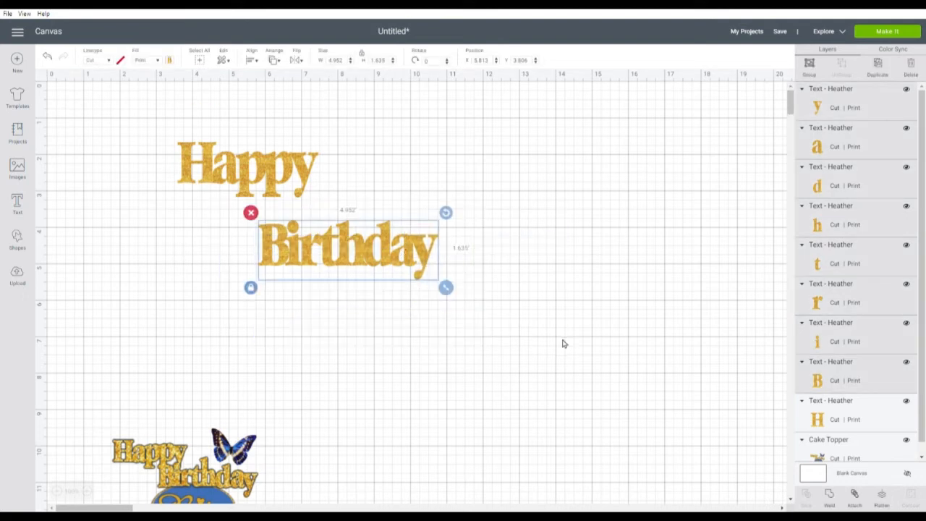
left_click(884, 496)
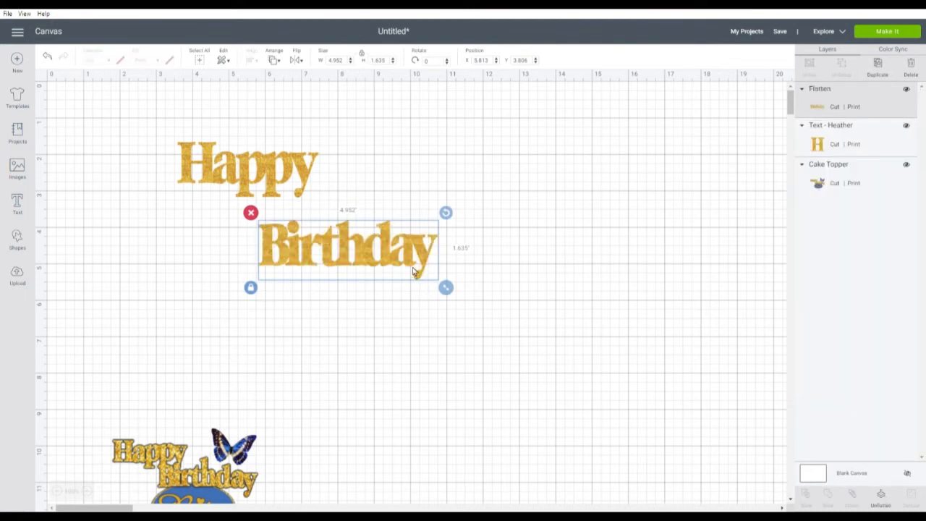
left_click_drag(414, 271, 385, 217)
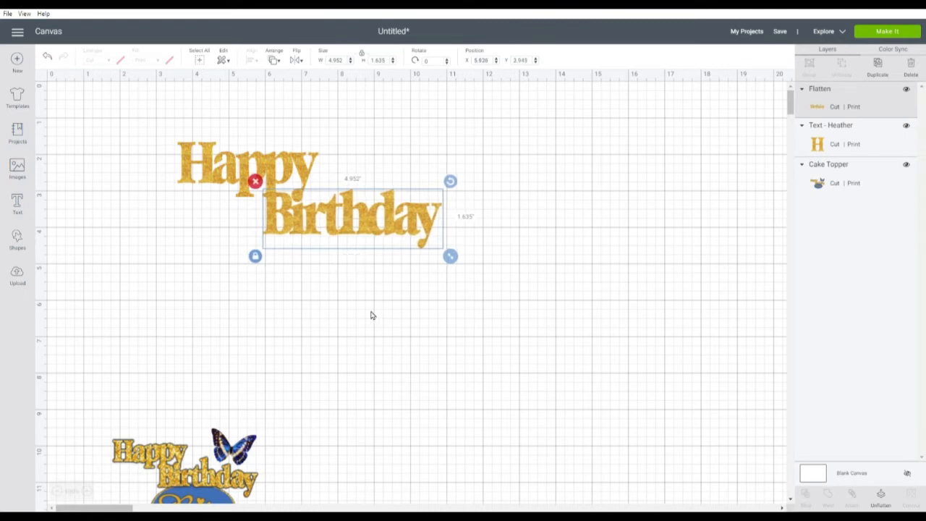
Flatten "Happy" and "Birthday" together into a single layer.
left_click(373, 317)
left_click_drag(102, 115, 648, 367)
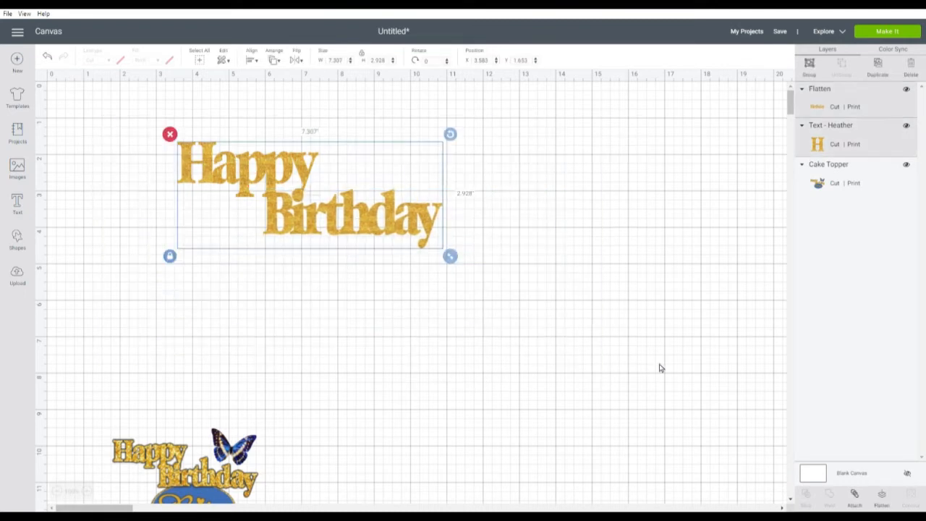
left_click(882, 498)
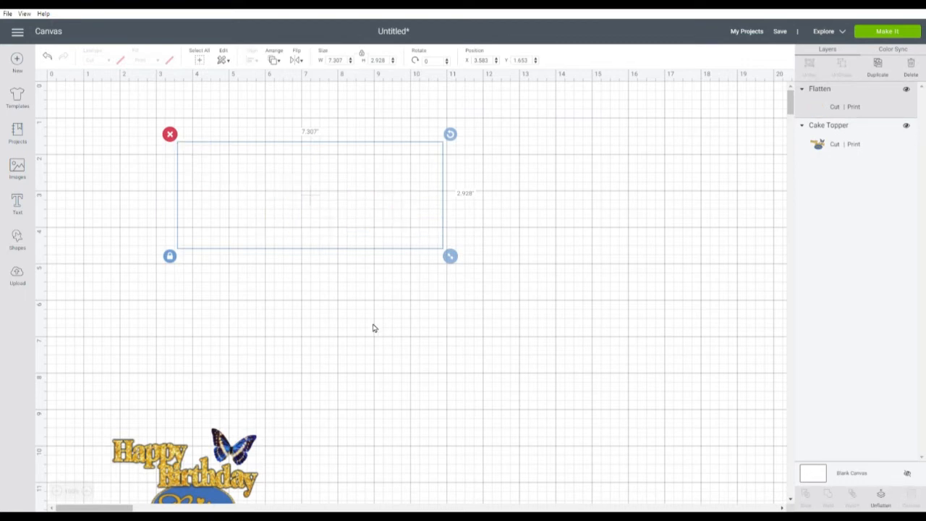
Place the flattened lettering at about X 4.96, Y 1.47 and the cake topper reference image to its right at about X 14.82.
left_click_drag(329, 218, 428, 222)
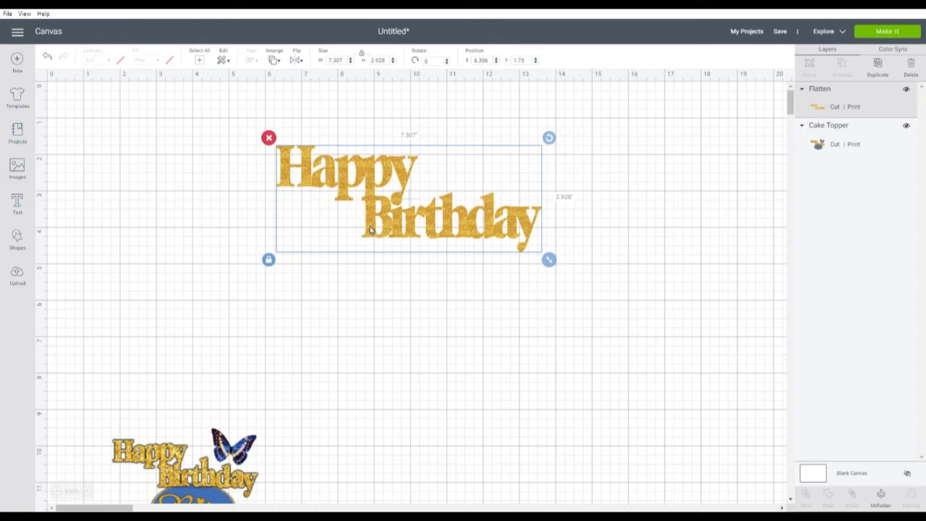
left_click_drag(370, 230, 321, 220)
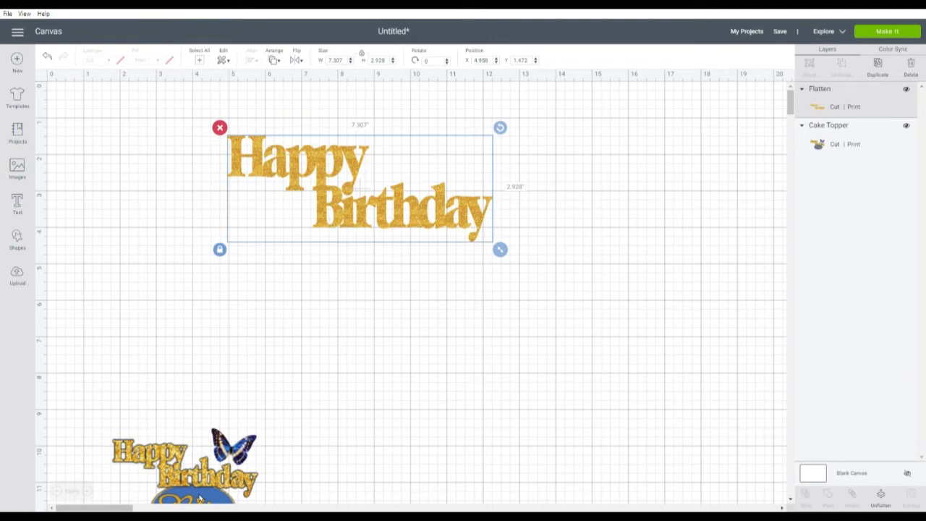
left_click_drag(200, 498, 668, 222)
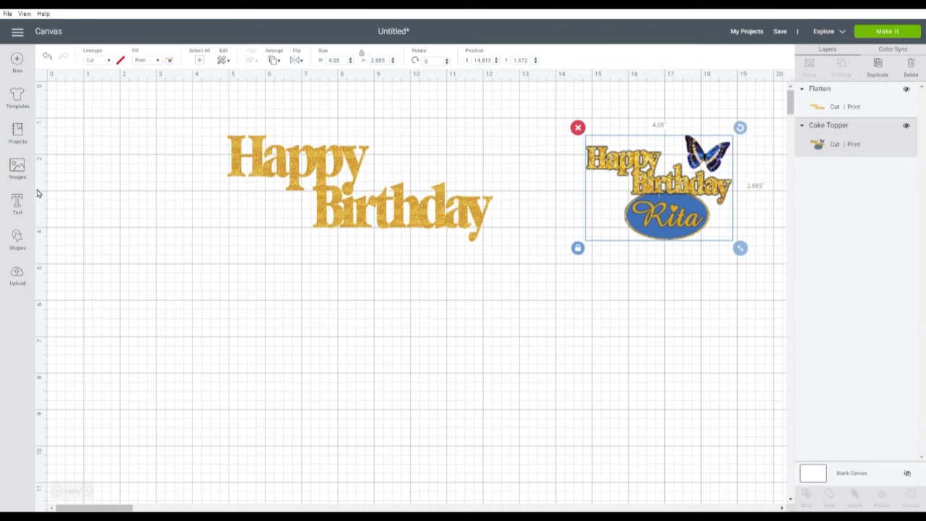
Add a circle, stretch it unlocked into an oval about 4.56" by 2.83", and place it beneath "Birthday".
left_click(18, 240)
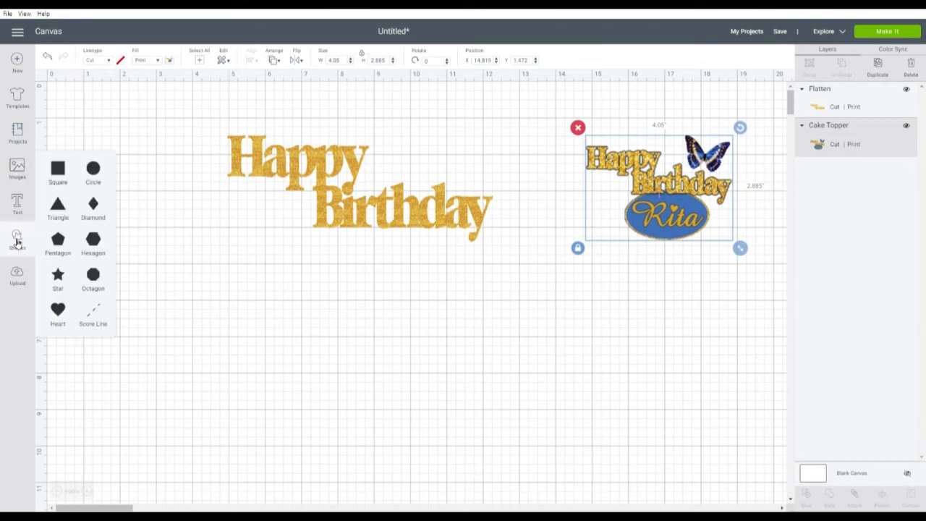
left_click(91, 176)
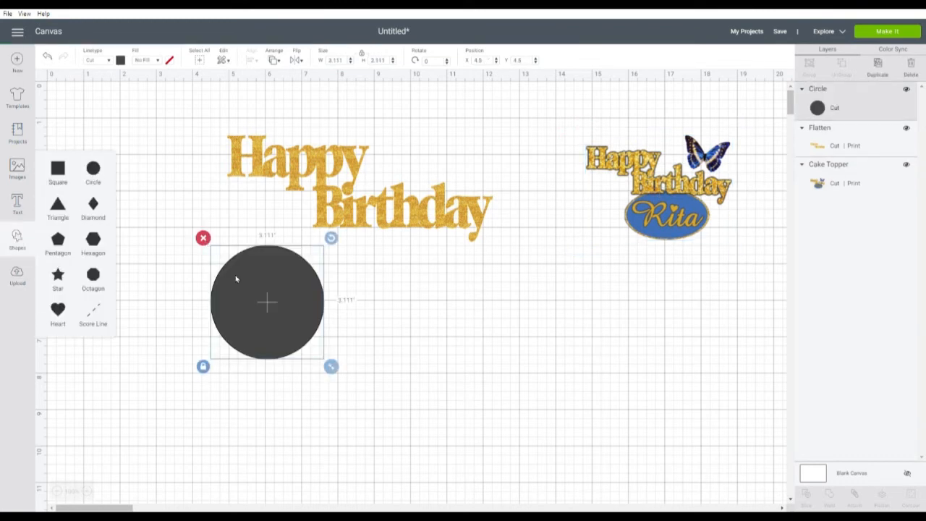
left_click_drag(331, 366, 385, 358)
left_click(202, 408)
left_click_drag(304, 317, 379, 288)
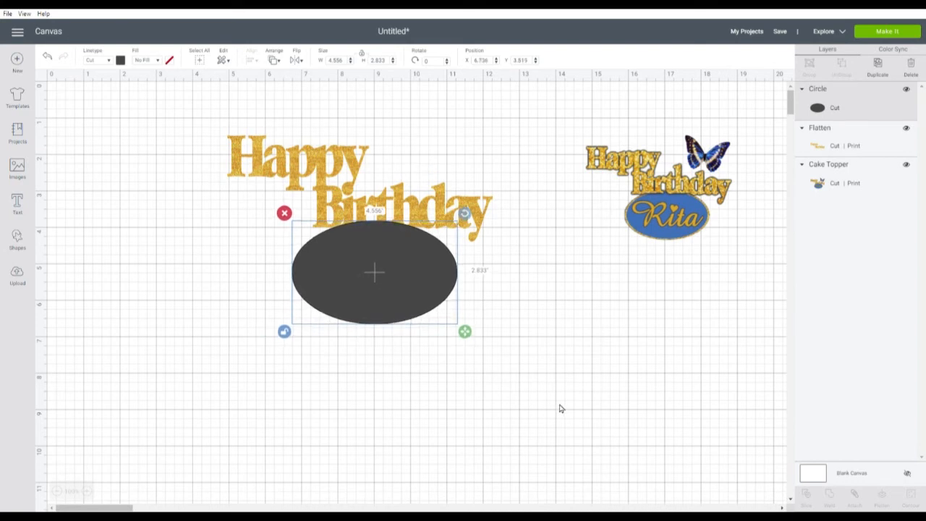
Shrink the oval to about 4.32" by 2.78" and shift it to about X 6.93, Y 3.72 under "Birthday".
left_click(555, 407)
left_click(344, 285)
left_click_drag(467, 332, 456, 330)
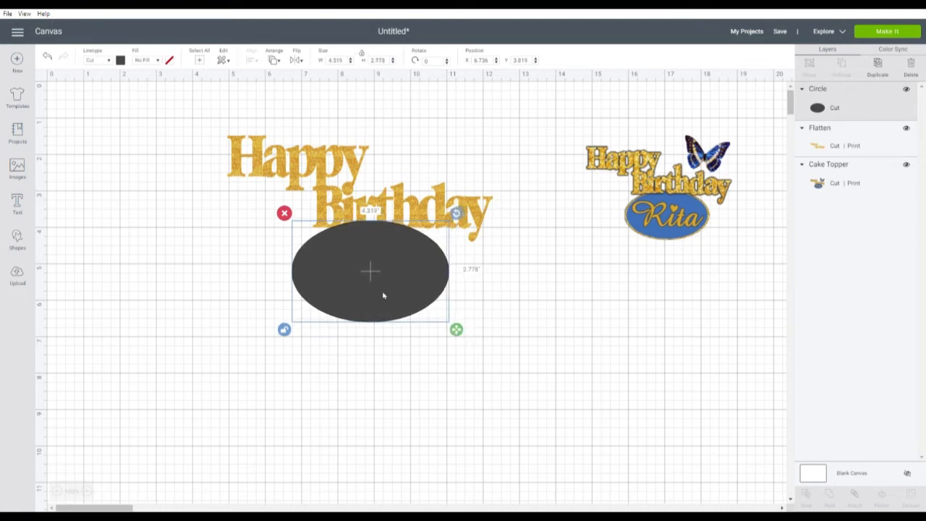
left_click_drag(381, 295, 388, 290)
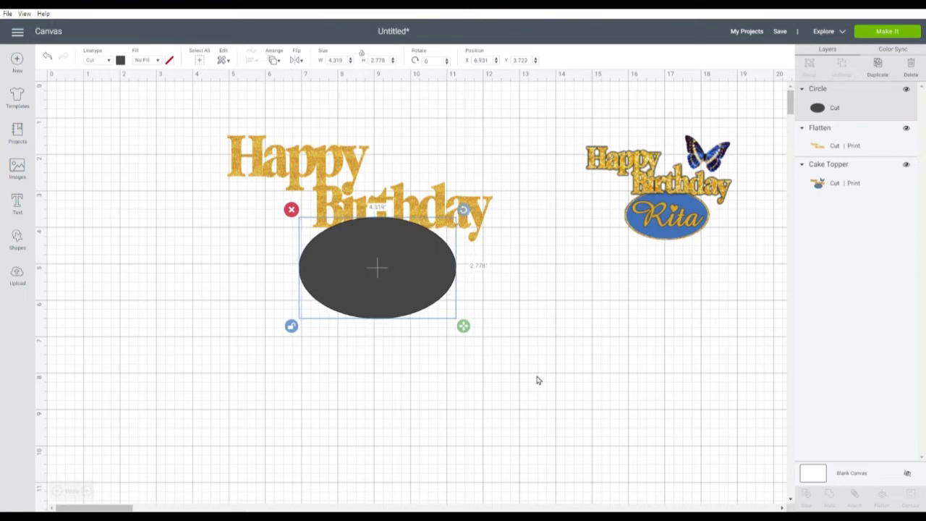
Duplicate the dark oval.
right_click(379, 275)
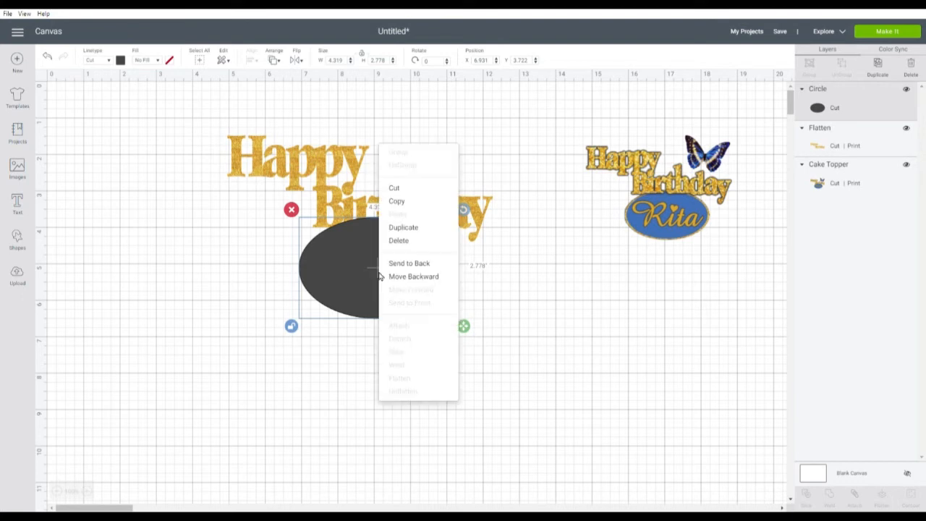
left_click(422, 228)
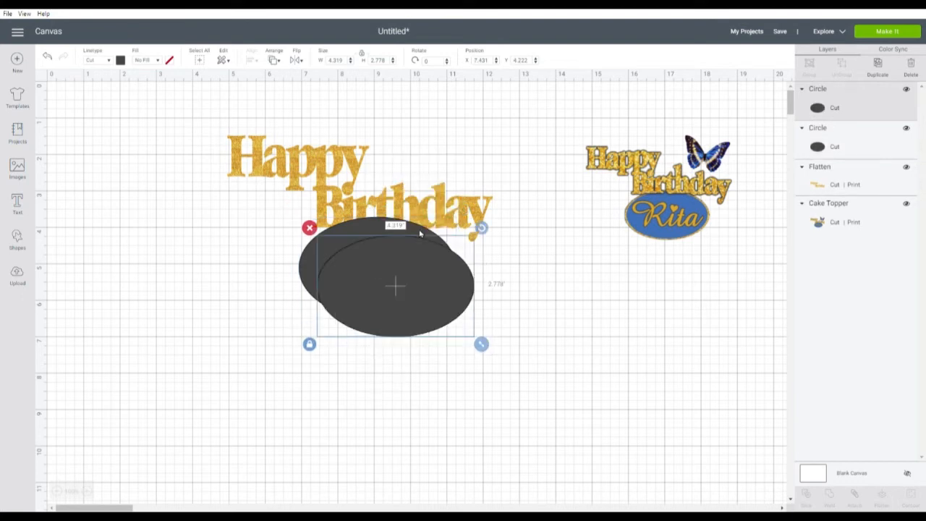
Move the duplicate oval to about X 1.11, Y 4.06, and send both ovals to the back behind the lettering.
left_click_drag(417, 298, 188, 292)
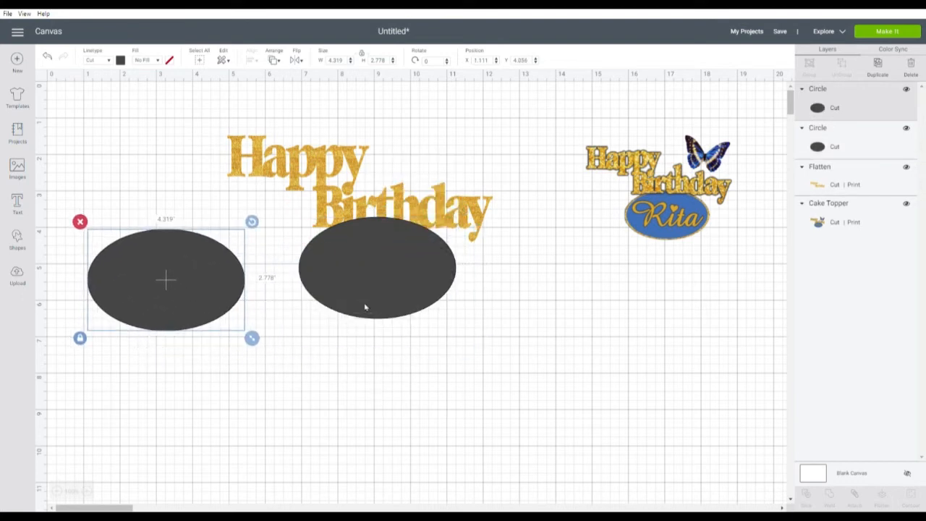
left_click(379, 271)
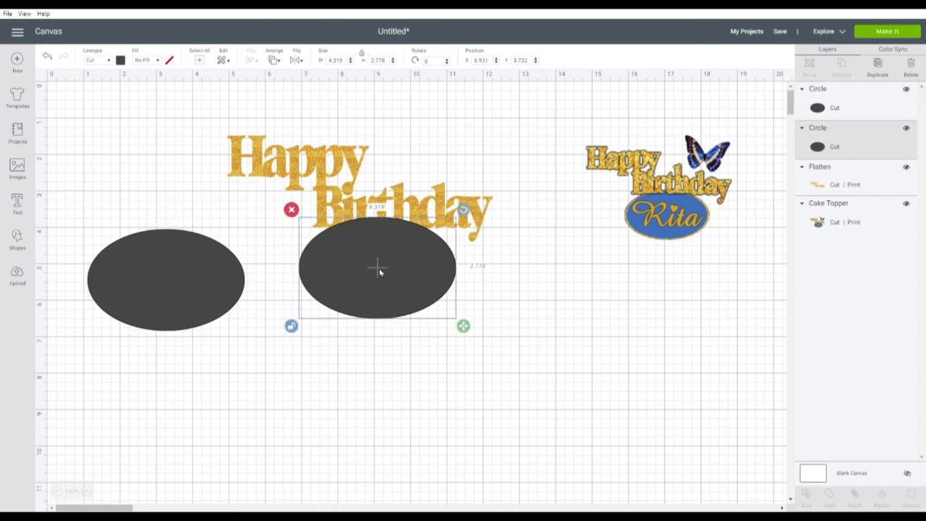
left_click(117, 291)
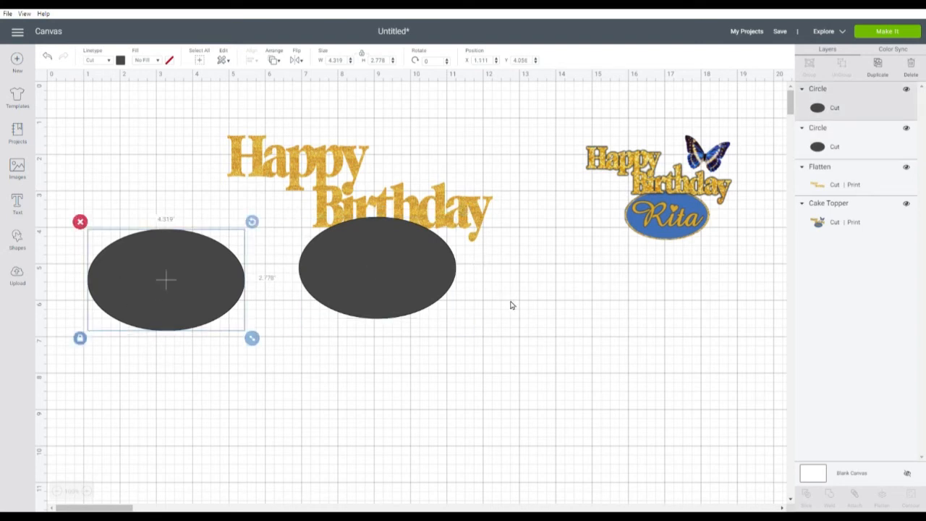
left_click_drag(507, 299, 120, 338)
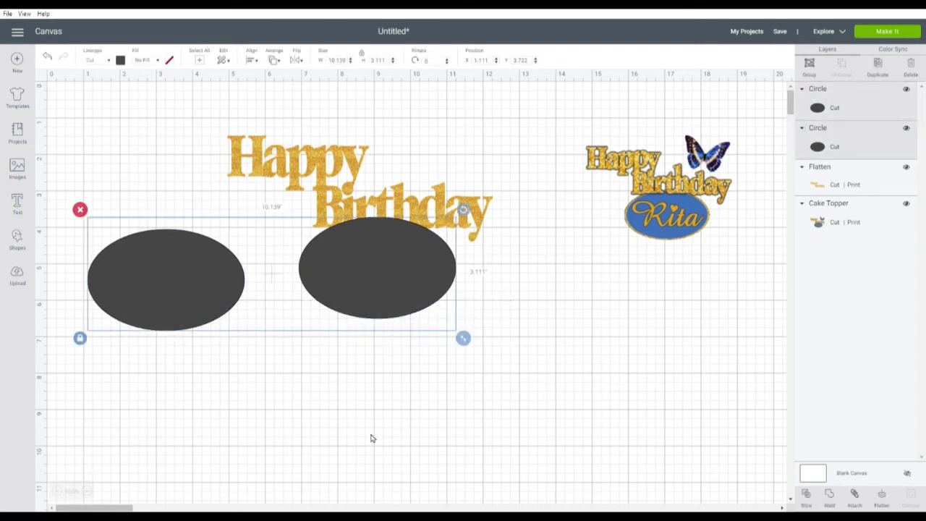
right_click(366, 290)
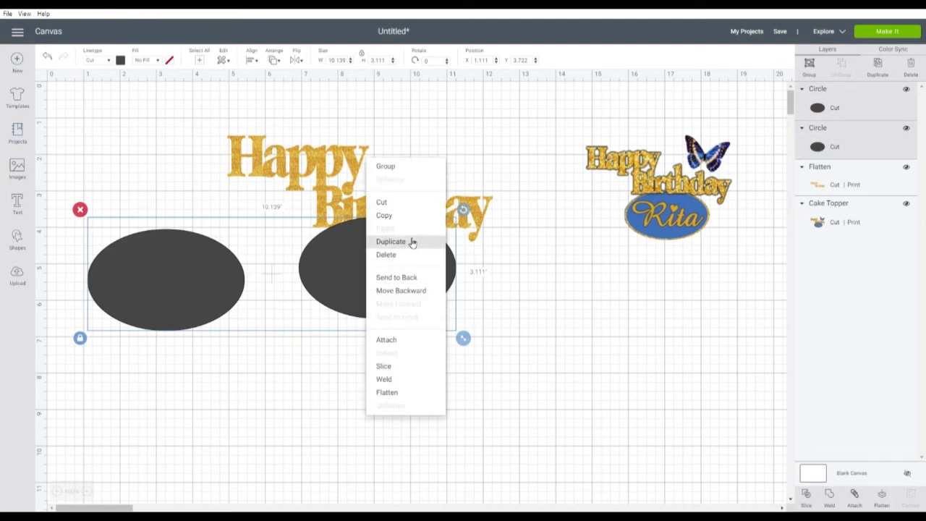
left_click(414, 278)
left_click(573, 366)
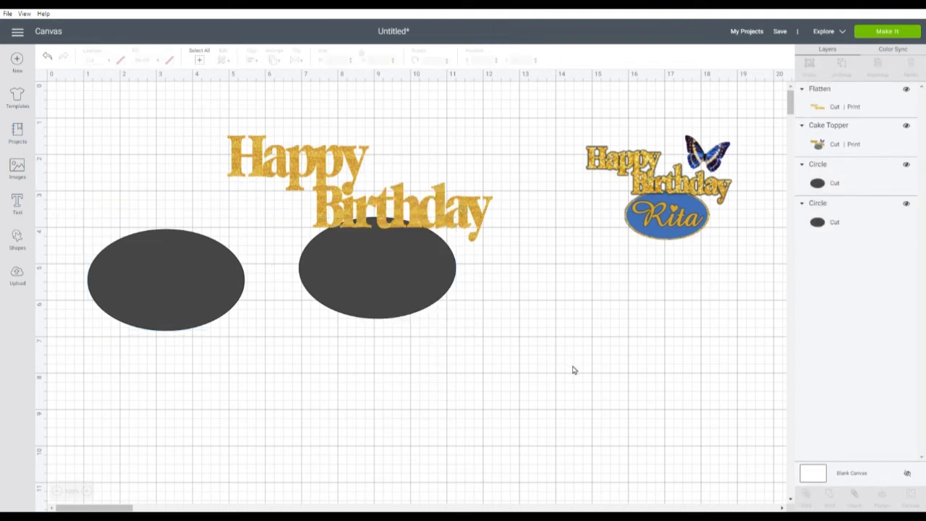
Give the oval under "Birthday" a Print fill with the gold glitter pattern and shift it to about X 7.07, Y 3.86.
left_click(385, 289)
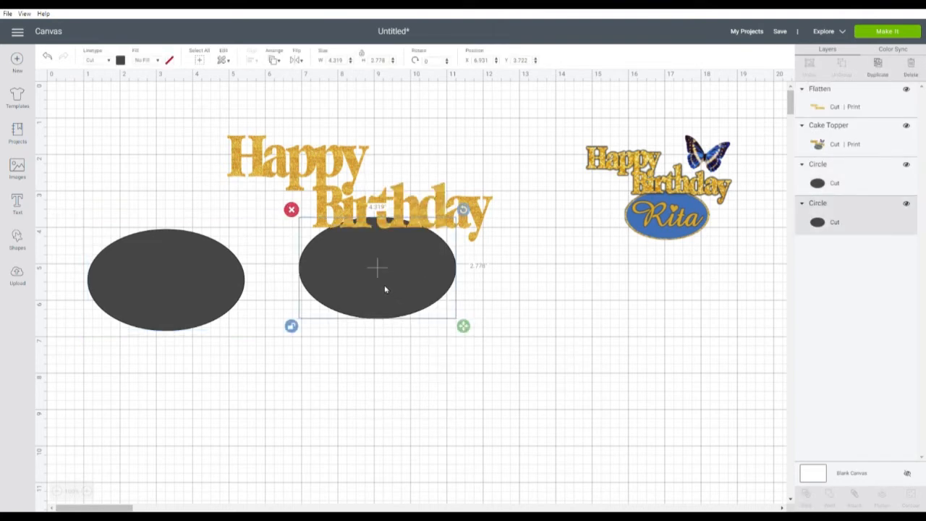
left_click(158, 63)
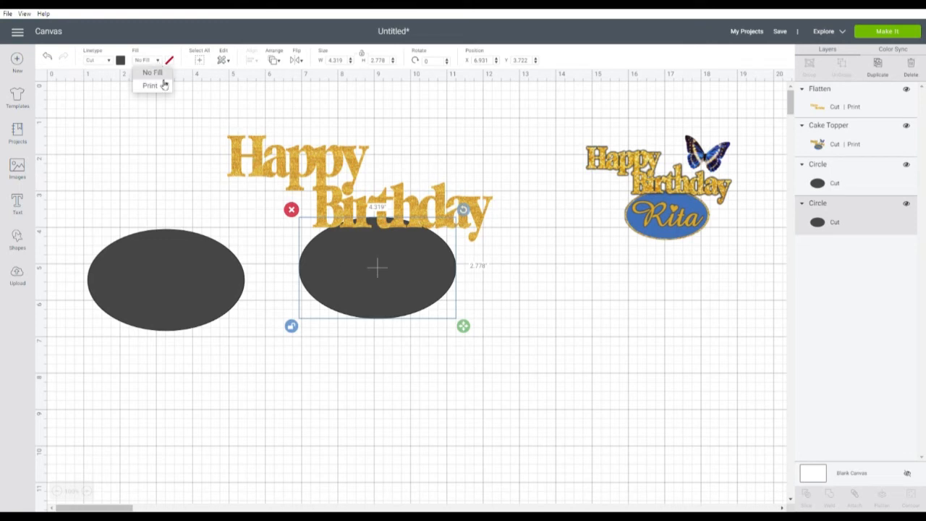
left_click(161, 89)
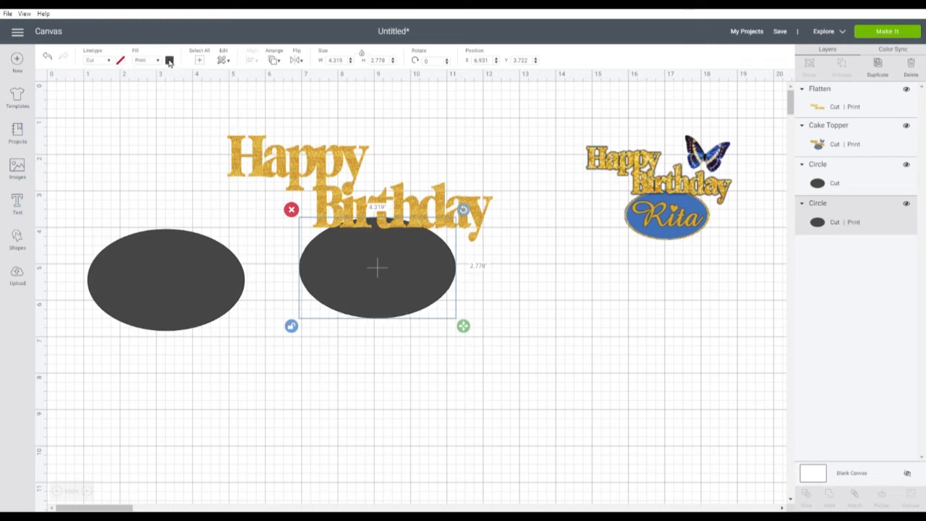
left_click(169, 60)
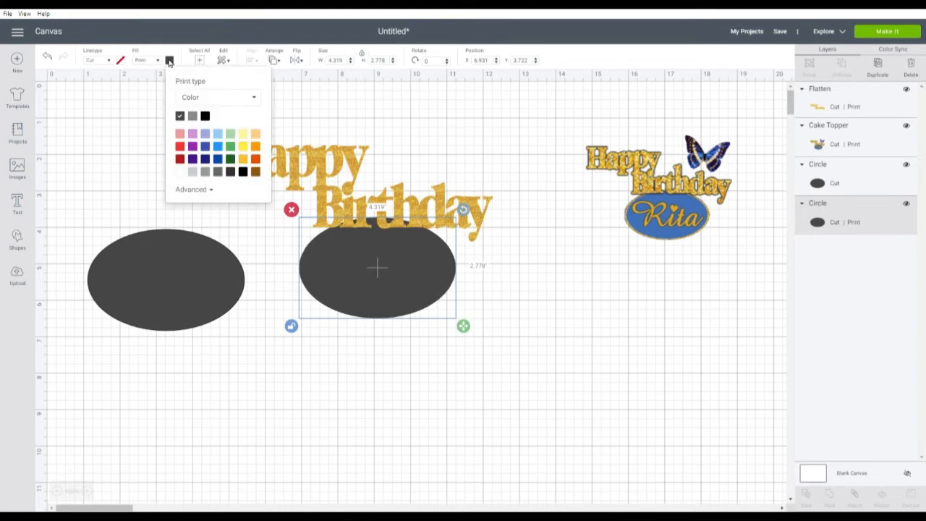
left_click(258, 99)
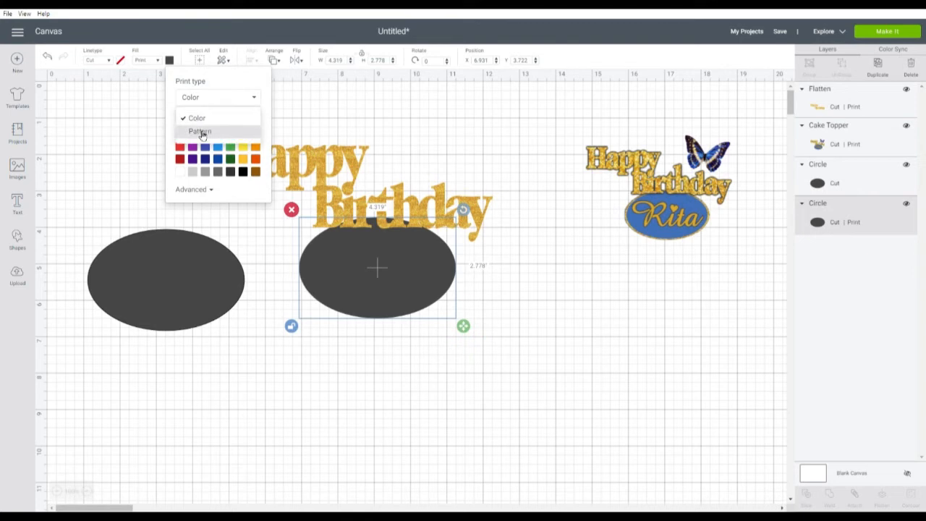
left_click(202, 133)
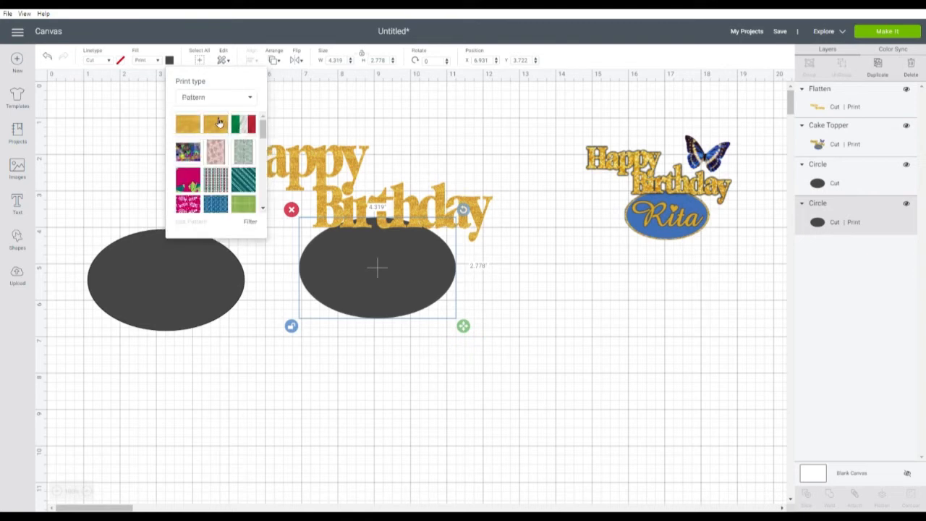
left_click(215, 126)
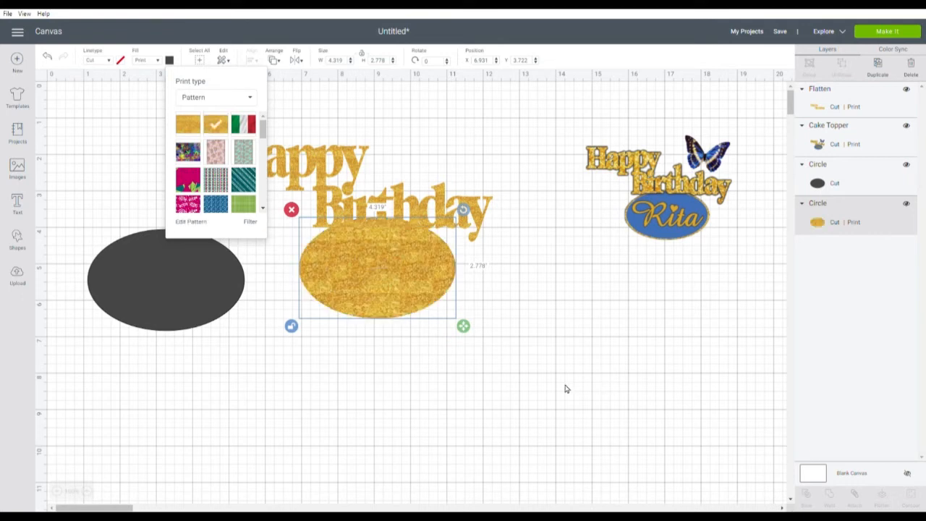
left_click(389, 273)
left_click_drag(379, 264, 382, 280)
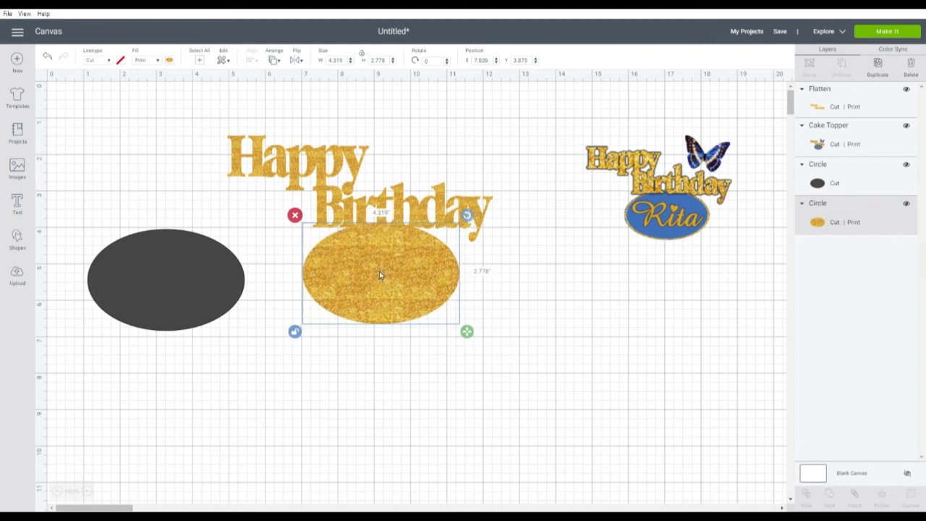
Give the duplicate dark oval a Print fill in solid dark blue.
left_click(207, 273)
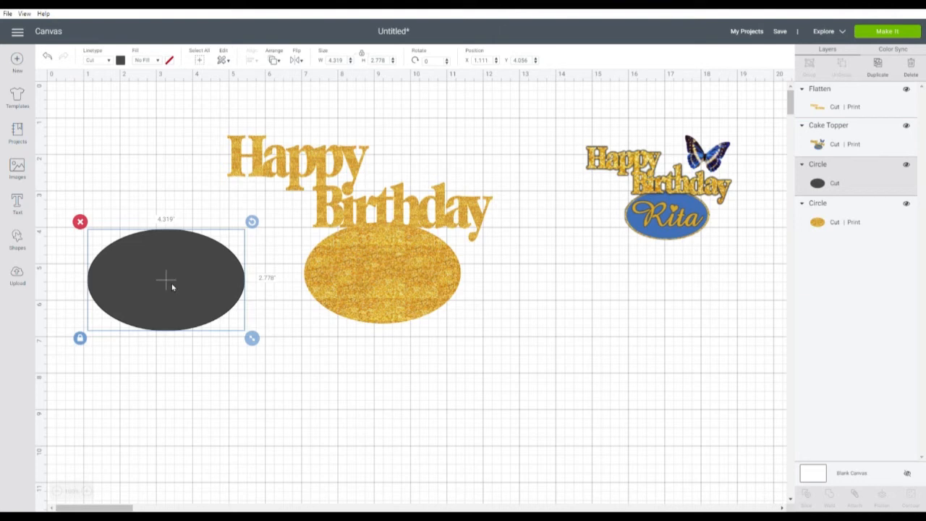
left_click(156, 62)
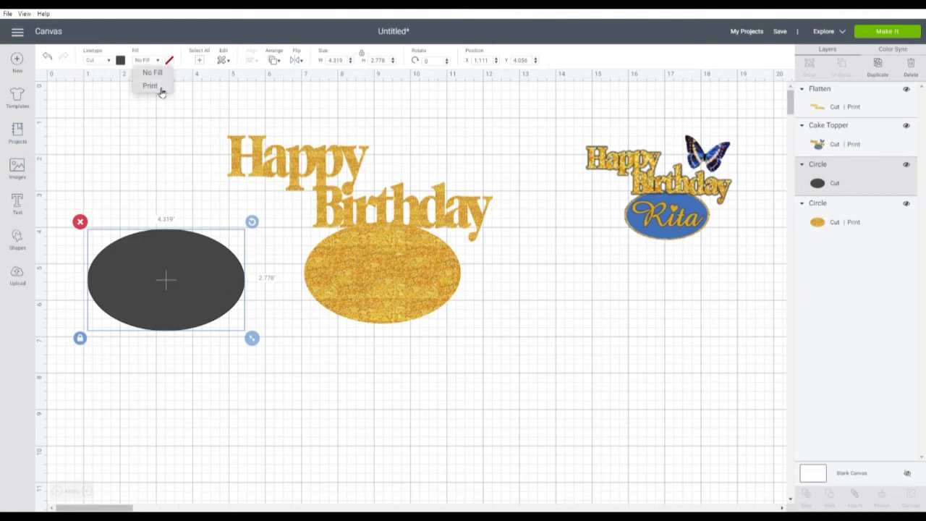
left_click(159, 84)
left_click(170, 60)
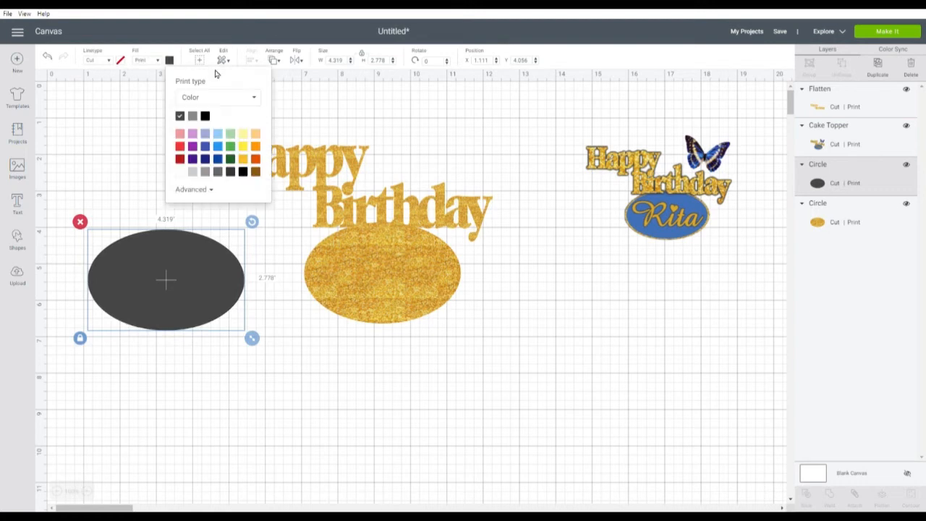
left_click(261, 99)
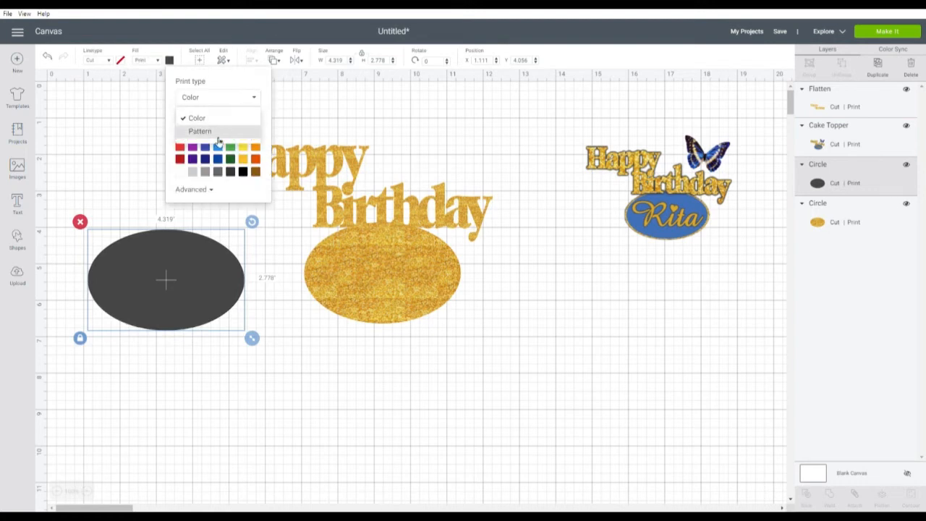
left_click(204, 136)
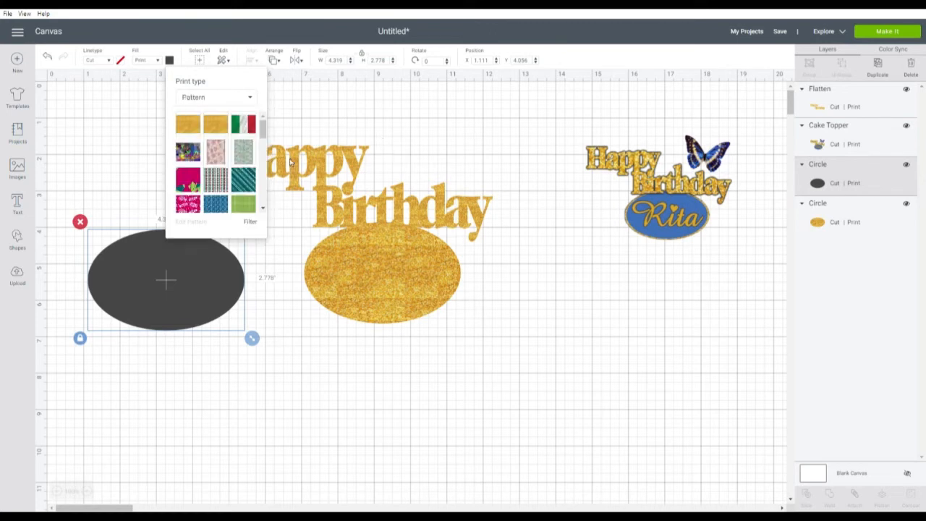
left_click(251, 97)
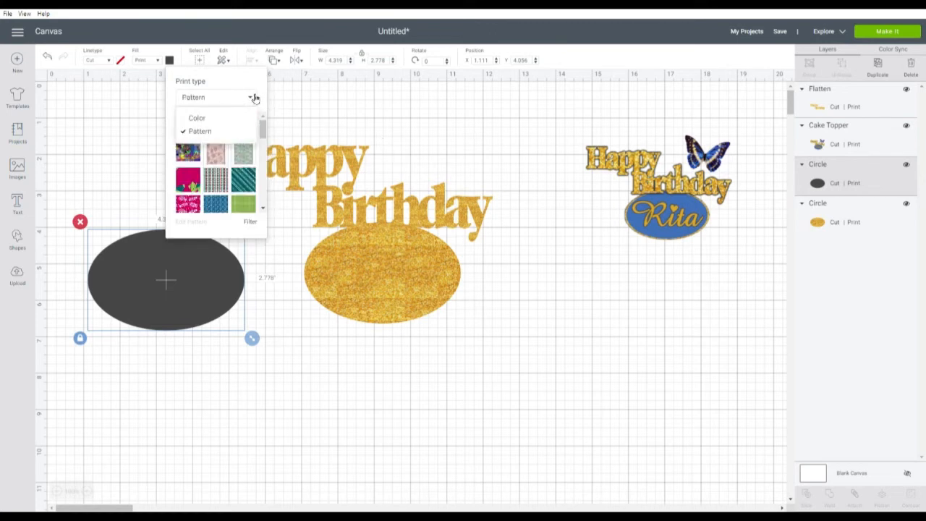
left_click(205, 121)
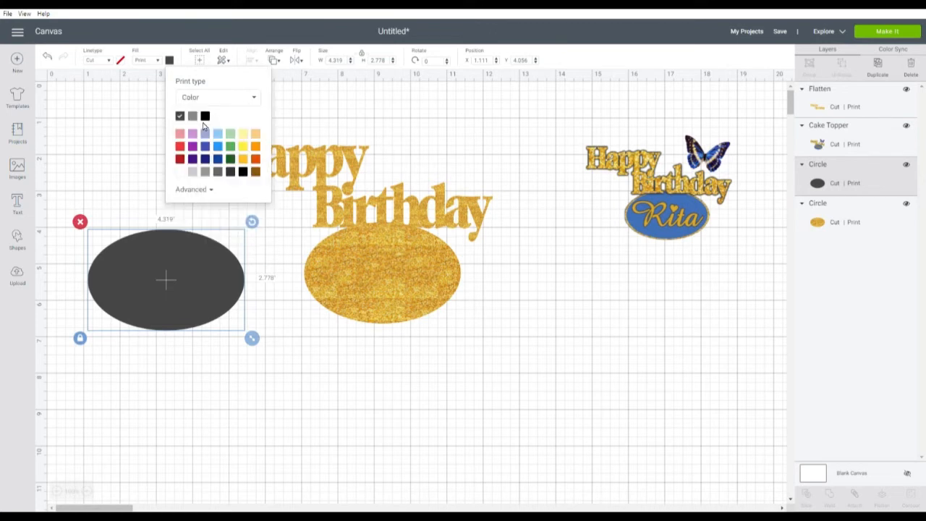
left_click(219, 160)
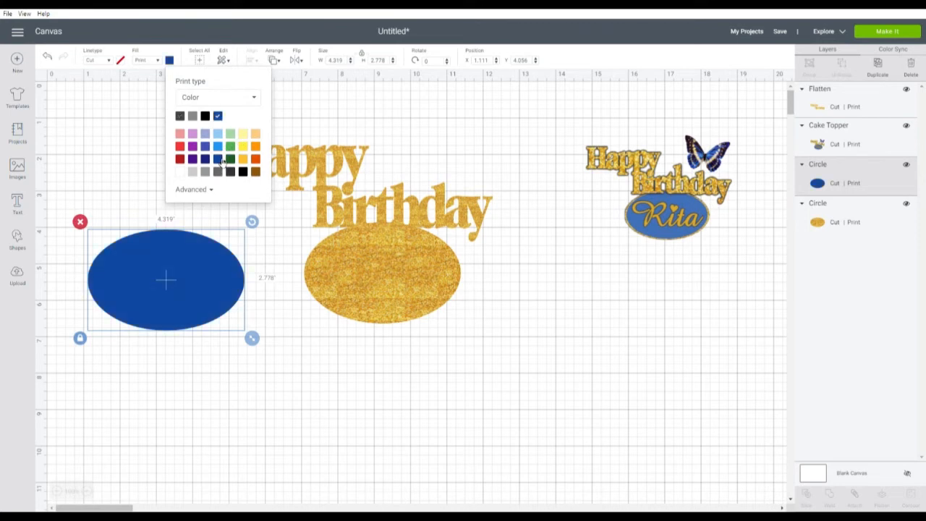
Place the blue oval on the gold oval and shrink it proportionally to about 4.09" by 2.64" to leave a gold rim.
left_click(168, 287)
left_click_drag(190, 303, 397, 292)
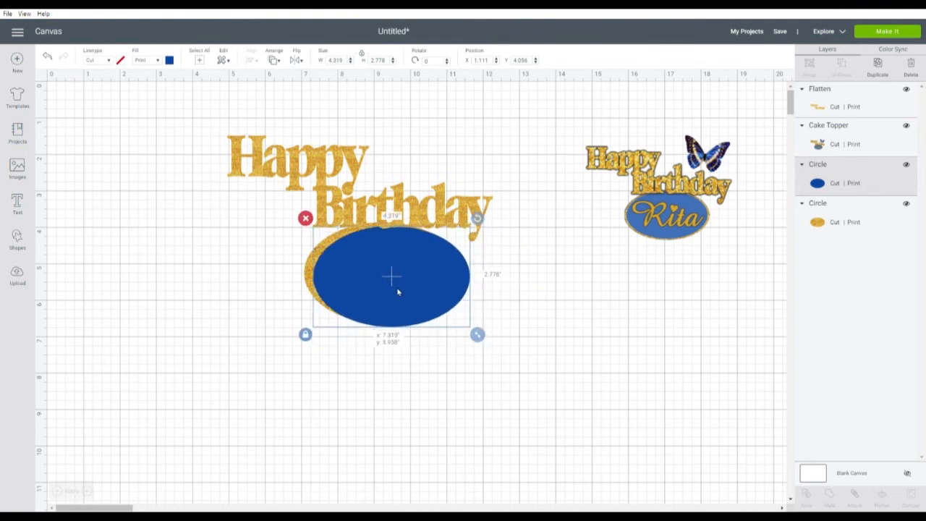
mouse_move(477, 333)
left_mouse_down()
mouse_move(462, 325)
mouse_move(465, 341)
left_mouse_up()
left_click_drag(343, 292, 337, 288)
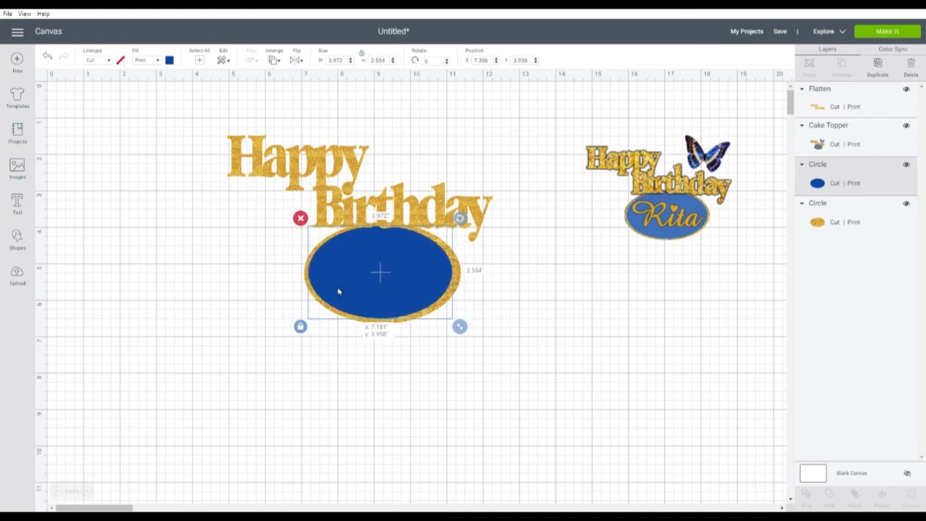
left_click_drag(461, 326, 468, 333)
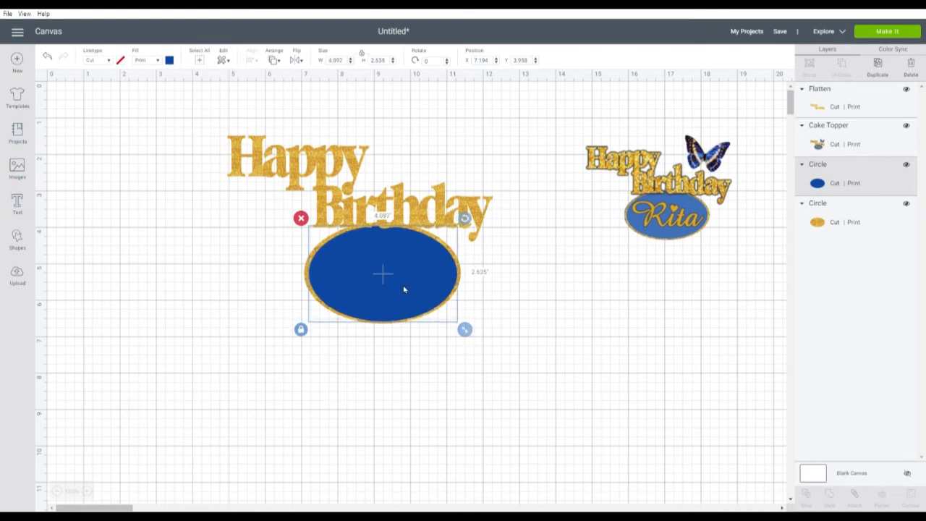
left_click_drag(403, 289, 402, 285)
Move the lettering up clear of the ovals and centre the blue oval within the gold one for an even border.
left_click(388, 324)
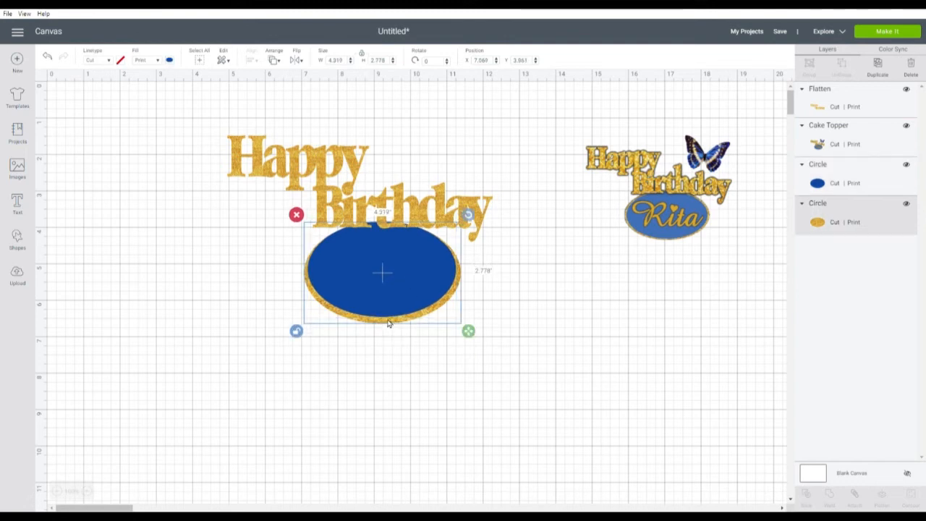
left_click(378, 314)
left_click_drag(378, 314, 378, 317)
left_click_drag(441, 211, 427, 162)
left_click(385, 285)
left_click_drag(386, 285, 384, 285)
left_click(543, 346)
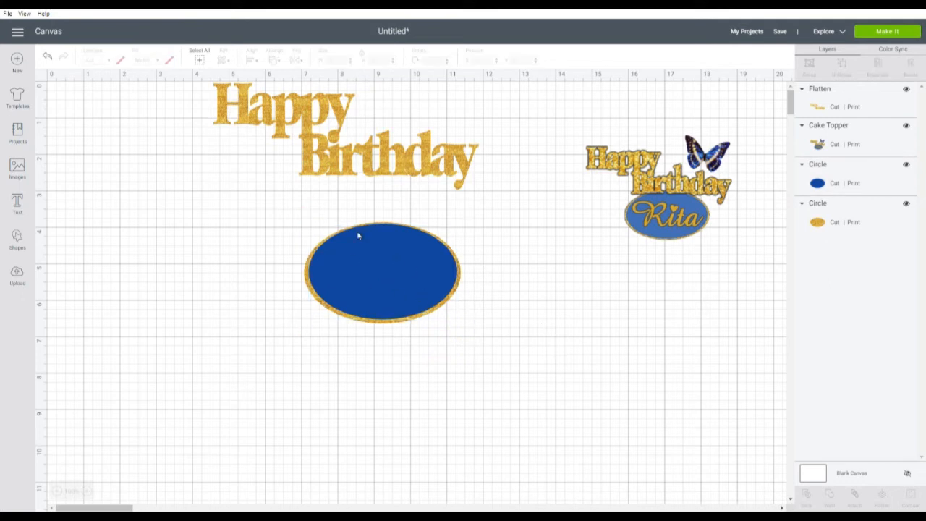
Bring the lettering back down to about X 5.10, Y 1.64 so "Birthday" overlaps the upper edge of the oval plate.
left_click_drag(389, 160, 418, 227)
left_click(497, 341)
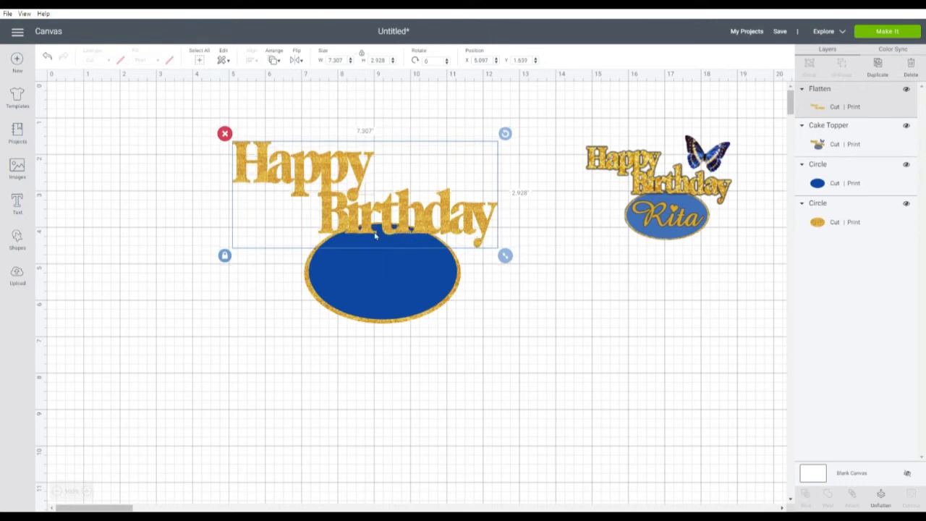
left_click(565, 359)
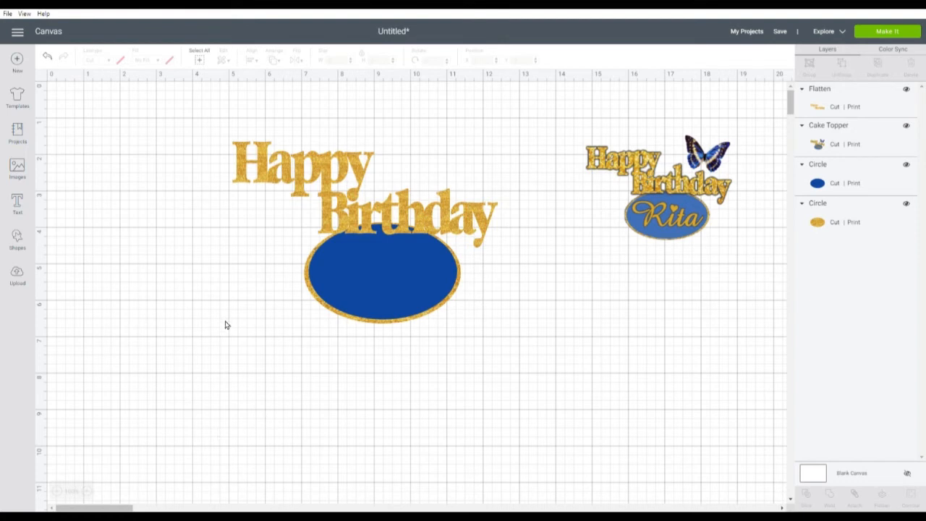
Insert the uploaded artwork of three blue butterflies and shrink it to about 11.77 by 6.70 in, placed lower on the canvas.
left_click(18, 275)
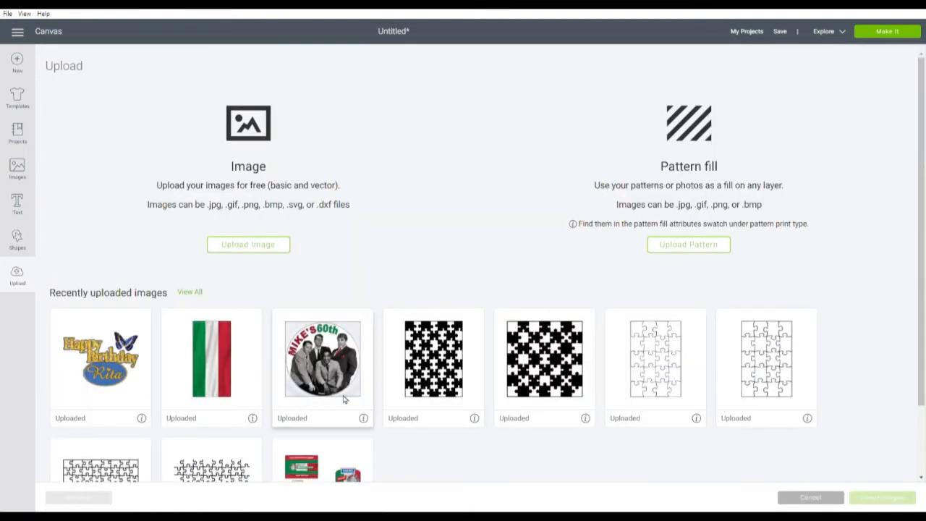
left_click(190, 293)
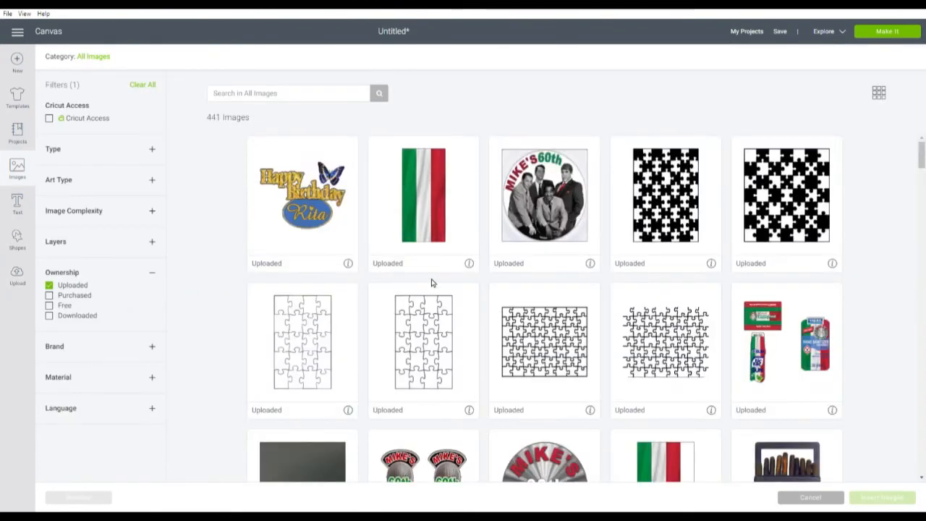
scroll(434, 285, "down", 6)
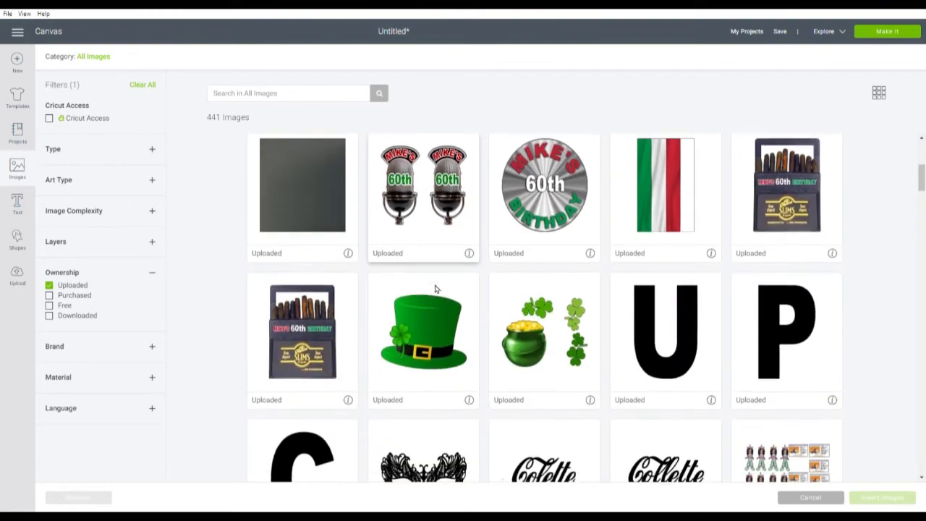
scroll(439, 293, "down", 12)
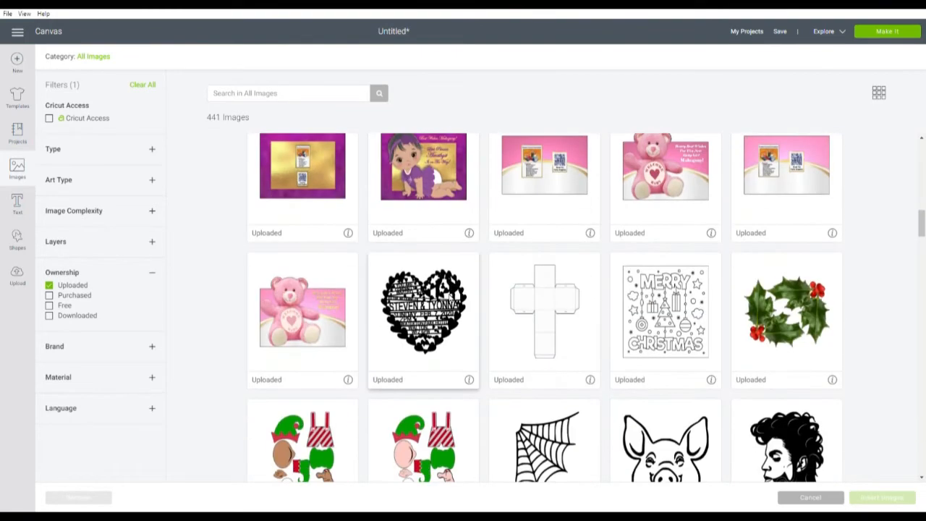
scroll(506, 304, "down", 10)
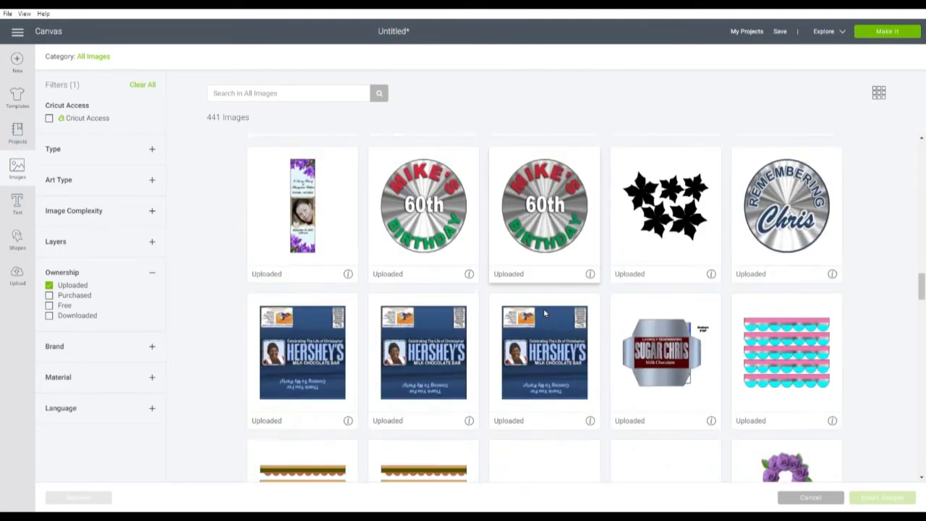
scroll(548, 313, "down", 10)
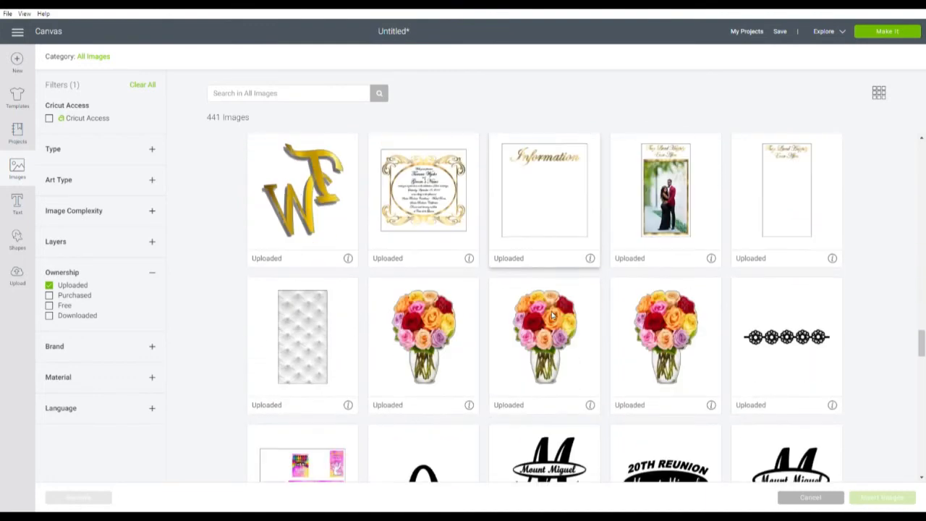
scroll(557, 318, "down", 10)
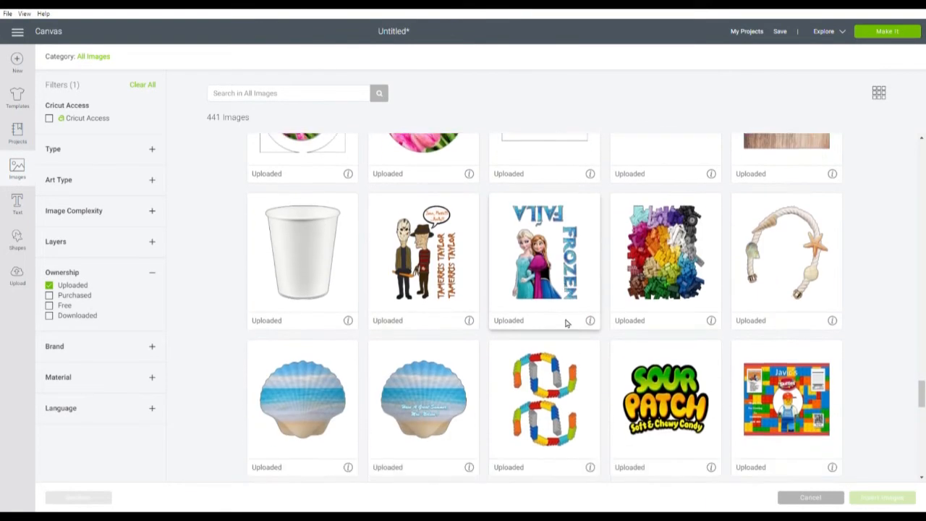
scroll(569, 323, "down", 1)
left_click(664, 231)
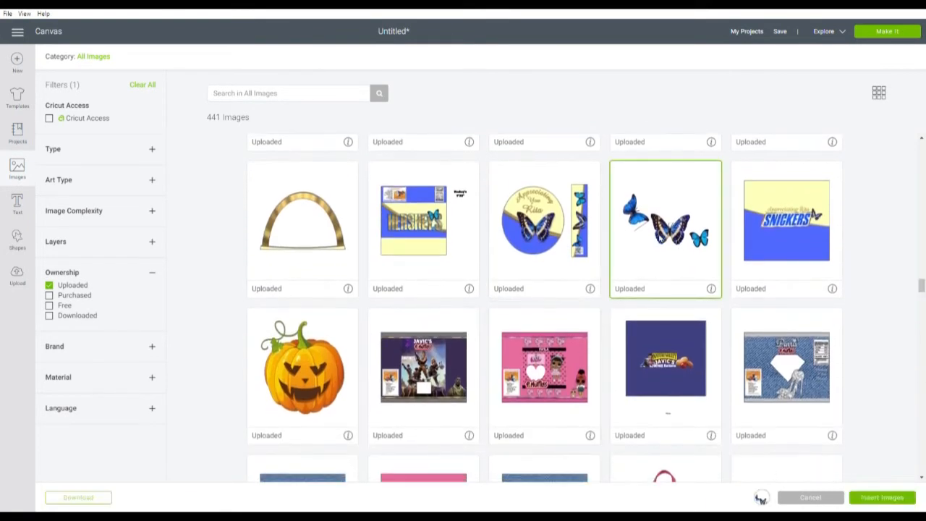
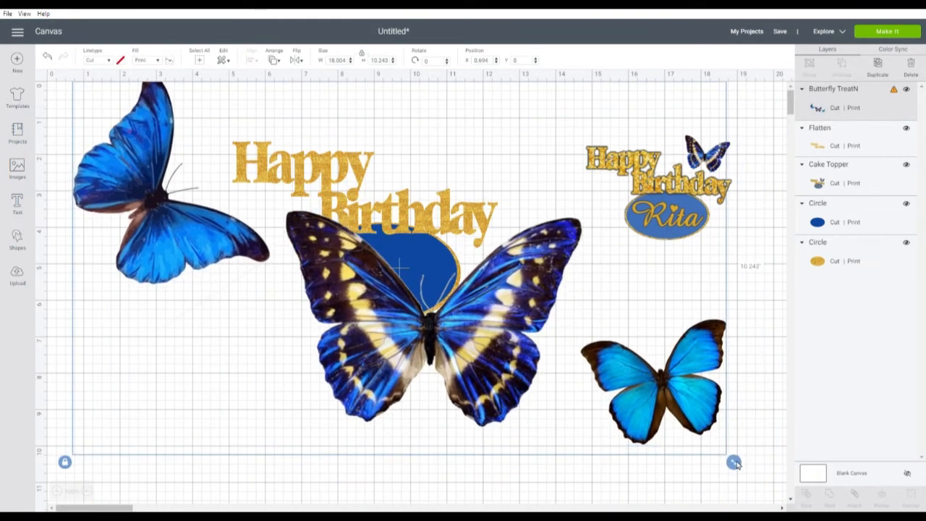
left_click_drag(735, 456, 508, 355)
left_click_drag(334, 268, 614, 421)
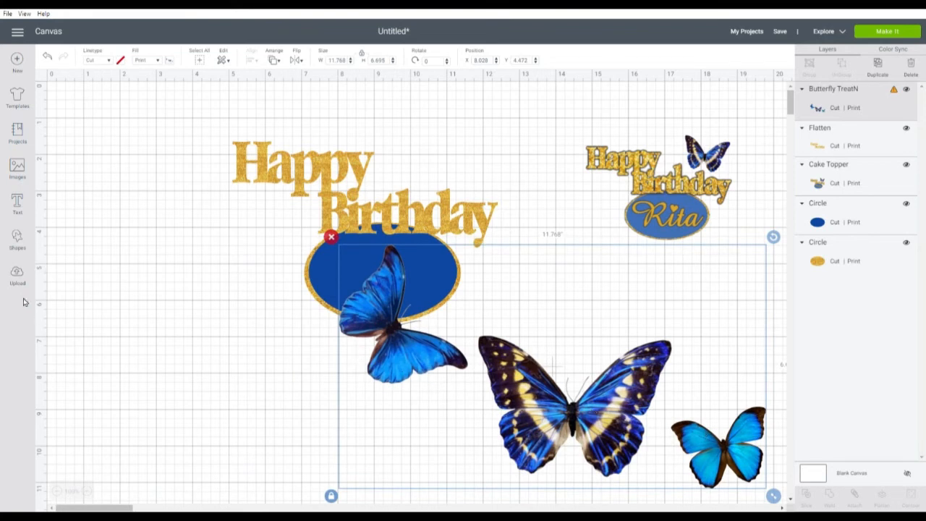
Add a circle over the middle butterfly and stretch it to about 5.74 by 6.29 in so it covers only that butterfly.
left_click(19, 240)
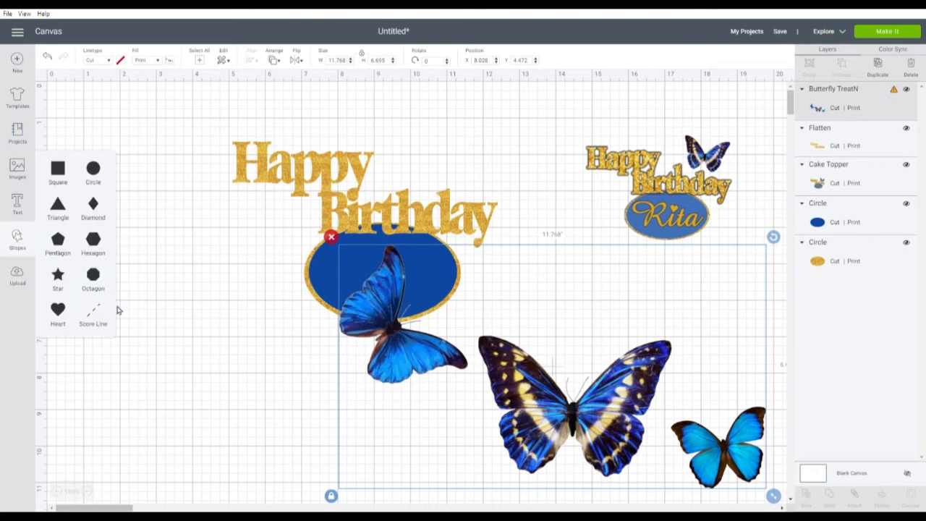
left_click(94, 169)
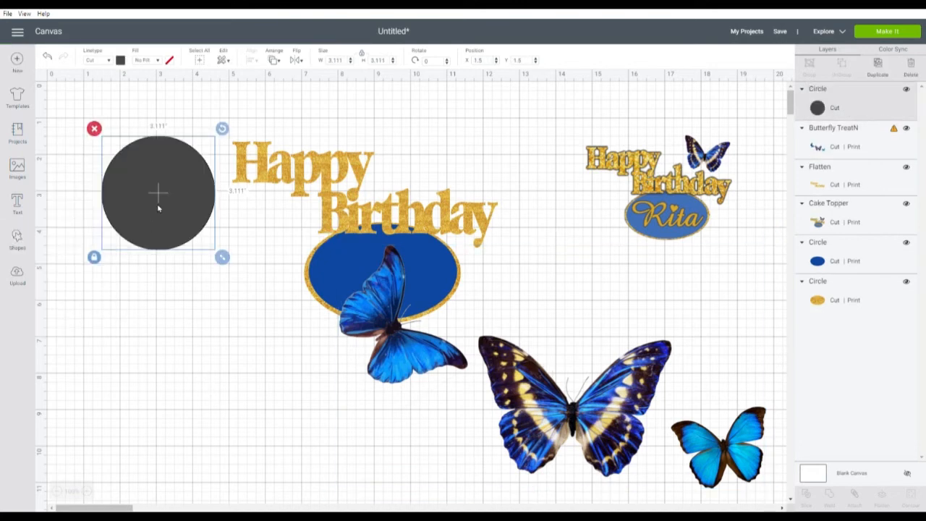
left_click_drag(157, 204, 528, 373)
left_click_drag(596, 421, 686, 509)
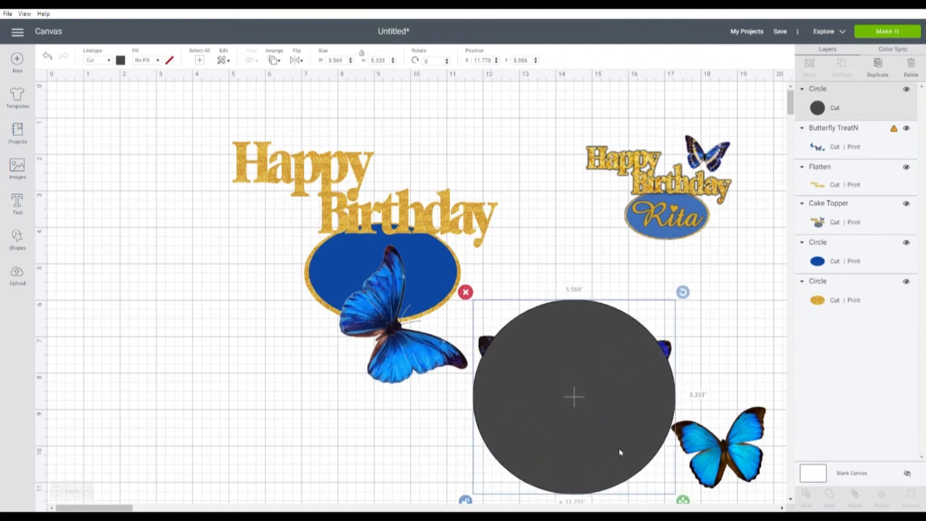
left_click_drag(610, 421, 604, 399)
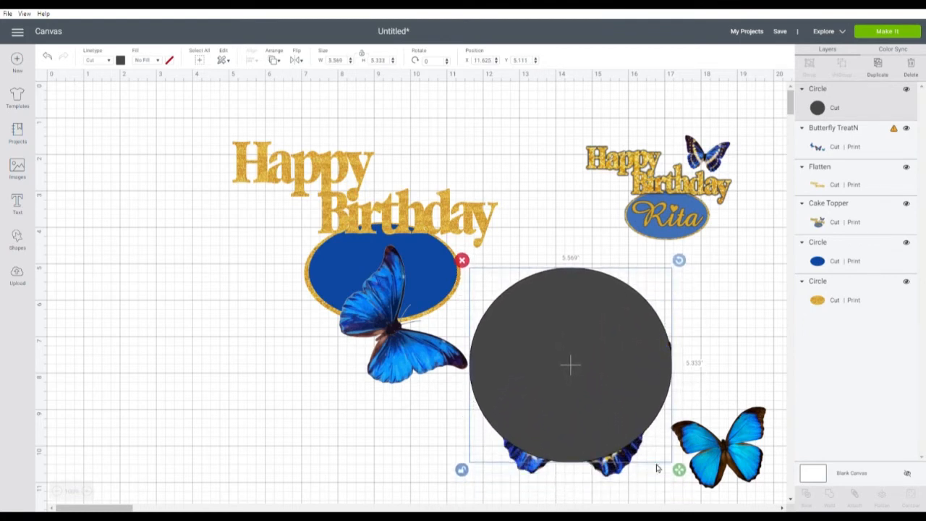
left_click_drag(683, 471, 686, 508)
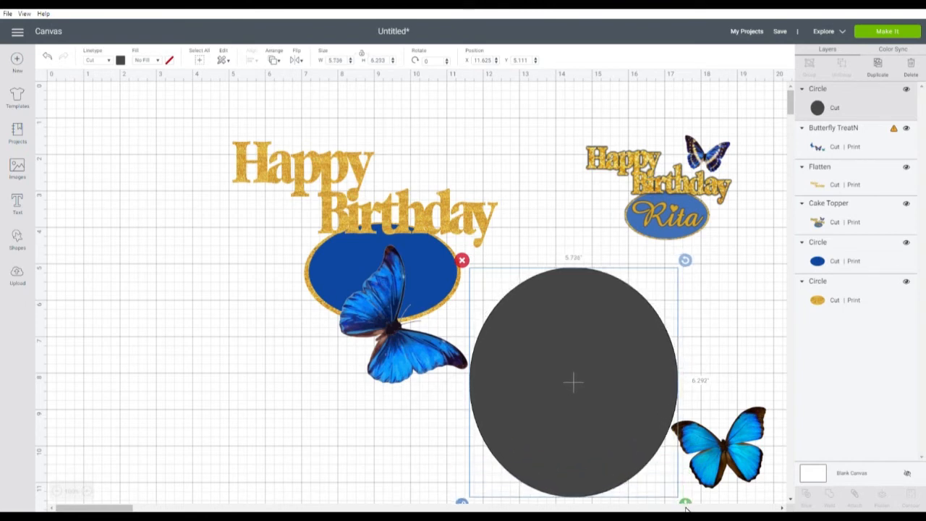
left_click(774, 334)
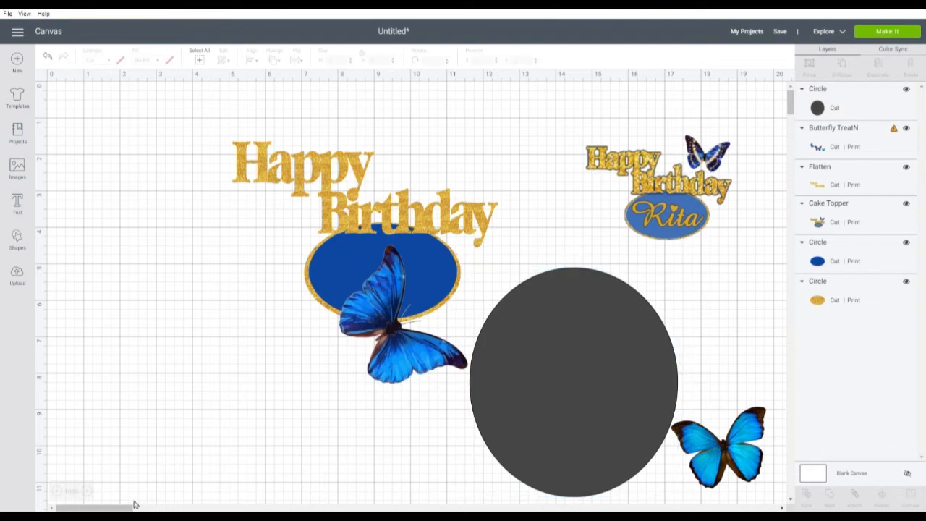
Slice the butterfly artwork with the dark circle to separate the middle butterfly.
mouse_move(134, 504)
left_mouse_down()
mouse_move(191, 504)
mouse_move(151, 505)
left_mouse_up()
left_click_drag(678, 440, 358, 469)
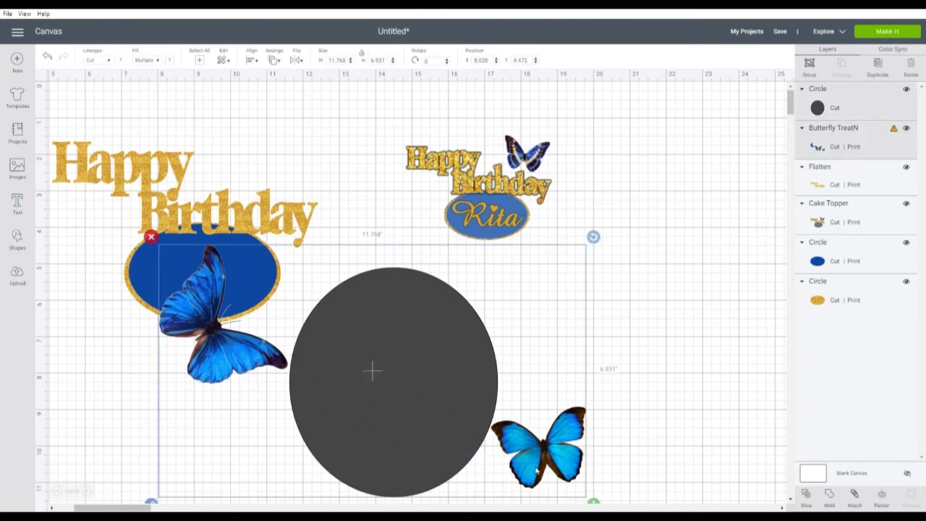
left_click(807, 496)
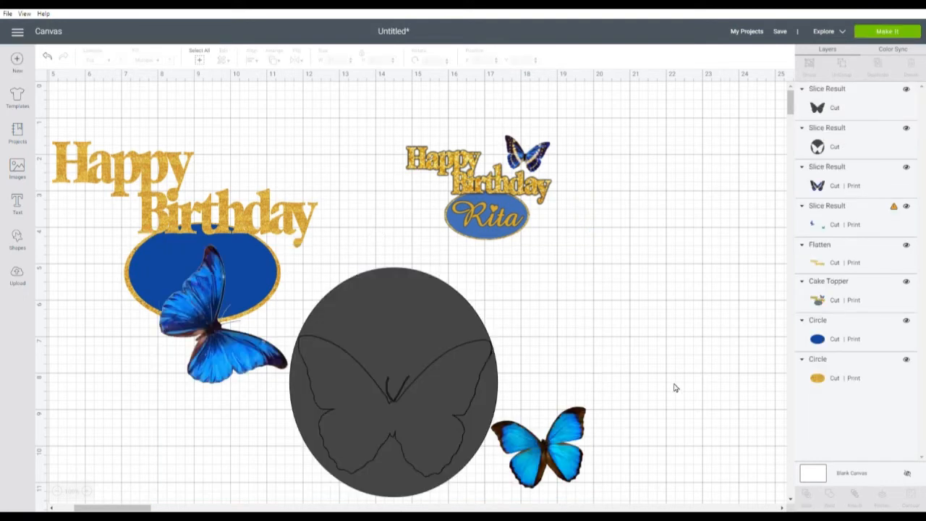
Delete the leftover dark circle, the dark butterfly silhouette and the two outer butterflies, keeping only the middle one.
left_click(369, 316)
left_click(283, 261)
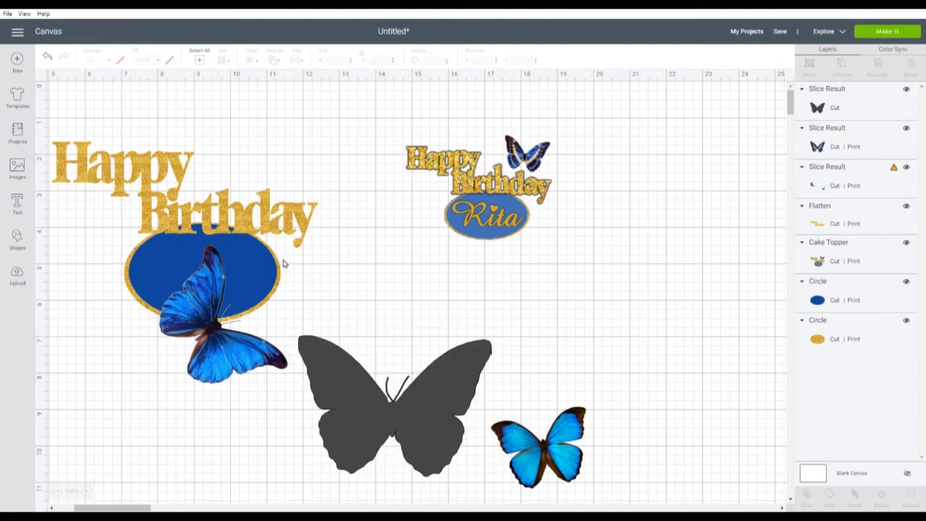
left_click(417, 430)
left_click(289, 327)
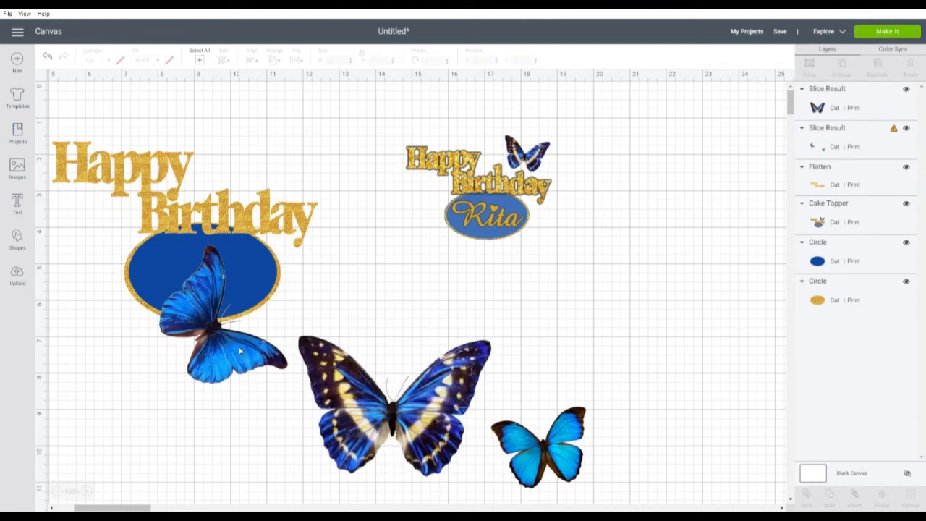
left_click(232, 359)
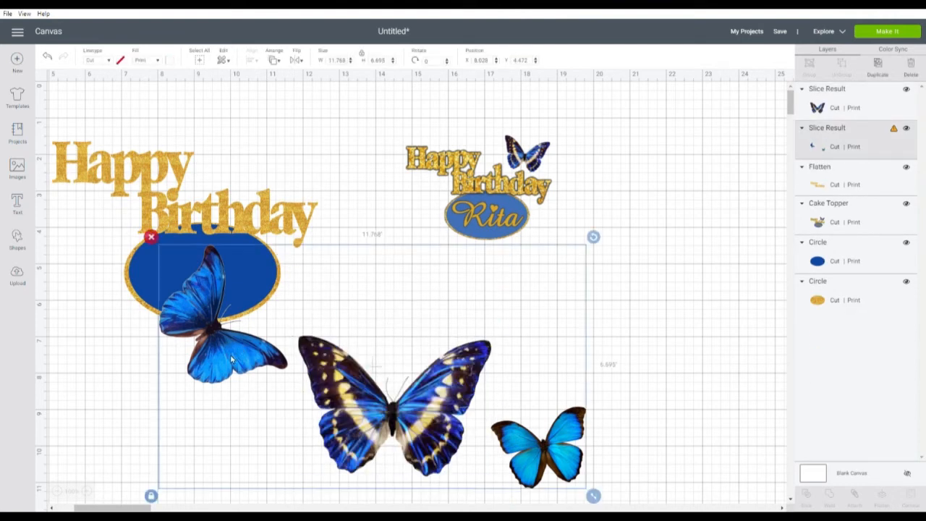
left_click(151, 236)
Shrink the remaining butterfly proportionally to about 1.89 by 1.37 in and place it above "Birthday", beside "Happy".
left_click_drag(399, 437, 449, 394)
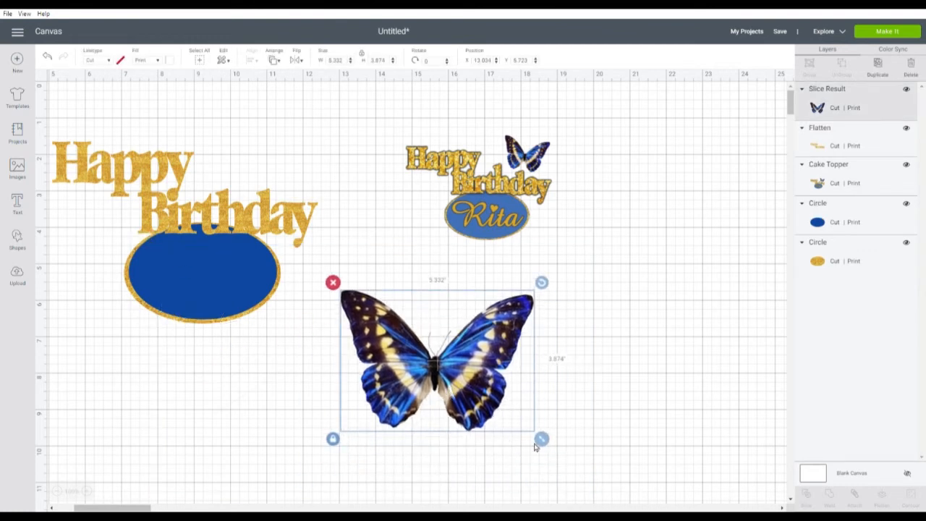
left_click_drag(547, 442, 416, 383)
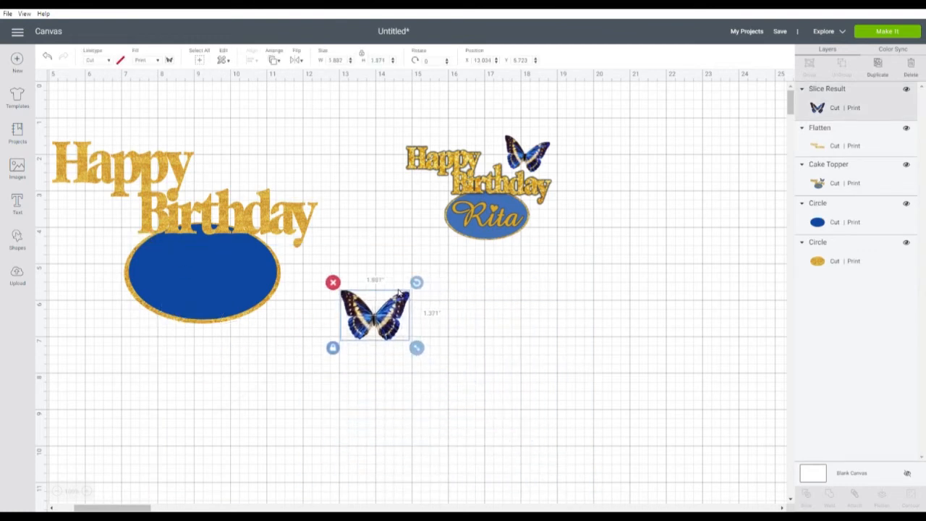
left_click_drag(373, 319, 213, 159)
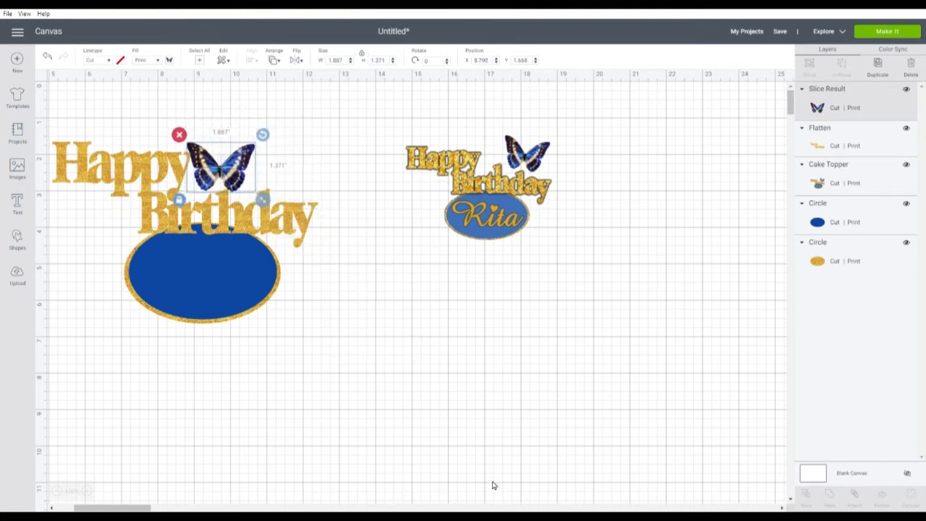
Move the butterfly above the "day" of "Birthday", enlarge it to about 1.94 by 1.41 in and rotate it about 8.7°.
left_click_drag(115, 507, 98, 508)
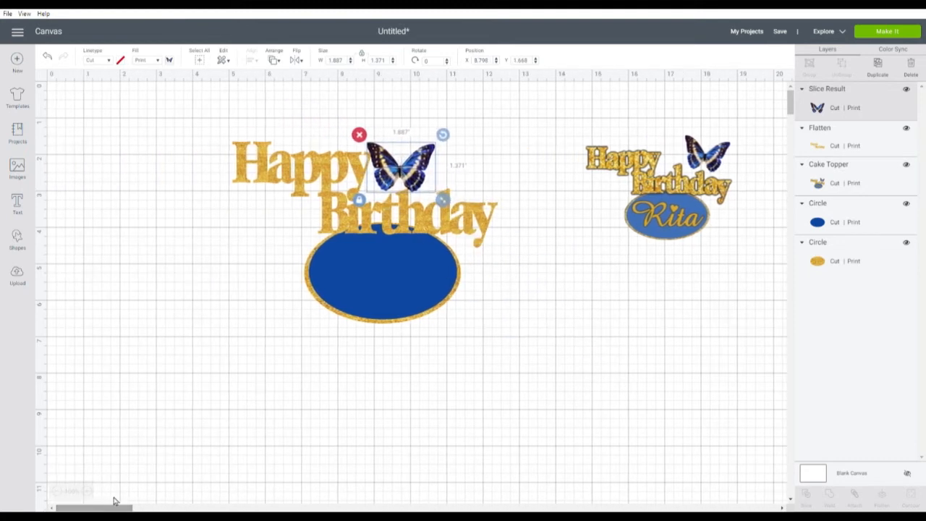
left_click_drag(404, 165, 448, 175)
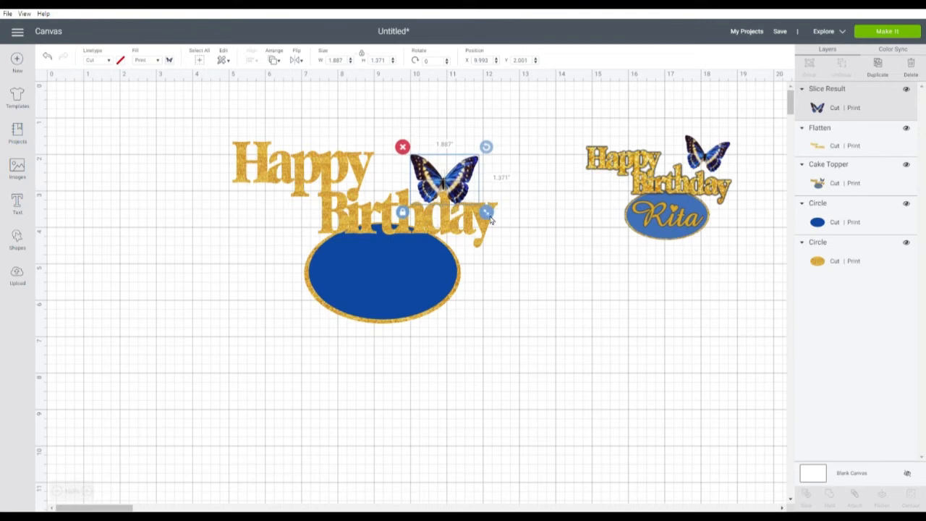
mouse_move(489, 210)
left_mouse_down()
mouse_move(480, 208)
mouse_move(492, 230)
mouse_move(482, 211)
mouse_move(487, 217)
left_mouse_up()
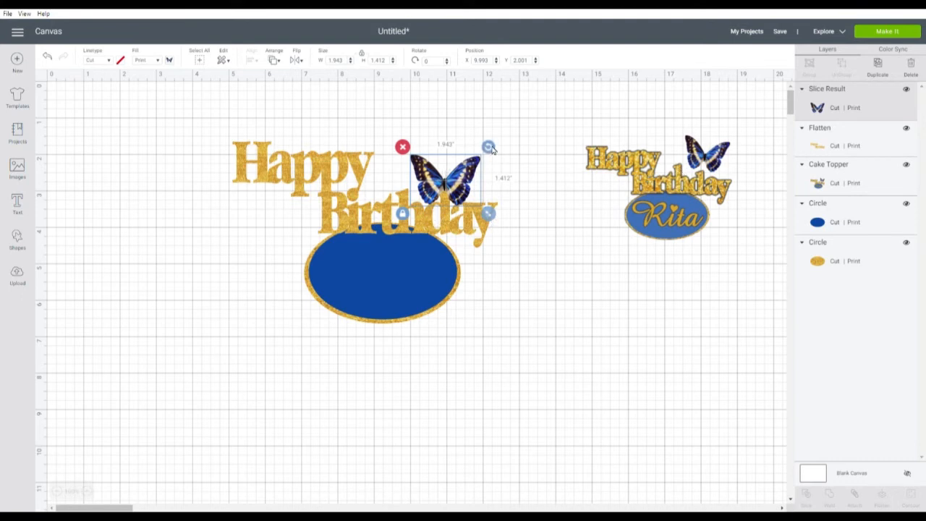
left_click_drag(489, 147, 490, 142)
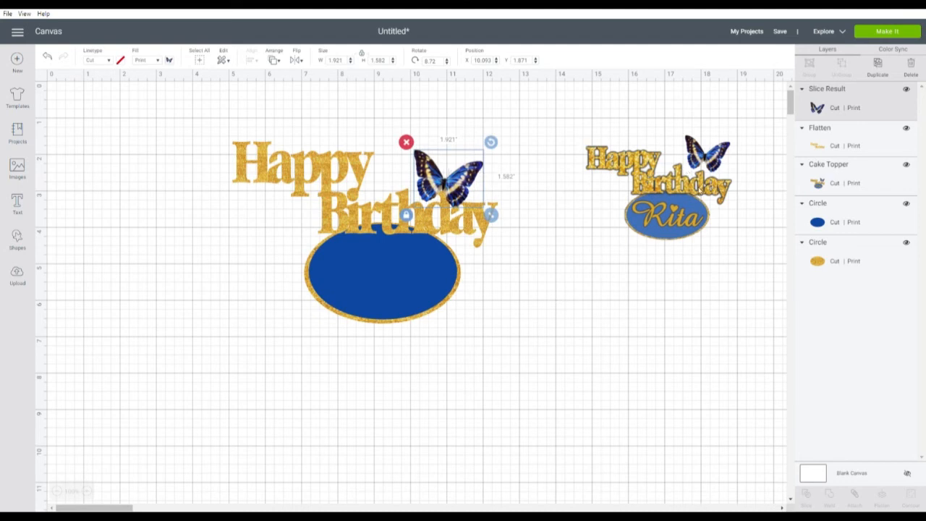
Try the butterfly closer to the end of "Happy", and return it to its place above the "day" of "Birthday".
left_click(699, 190)
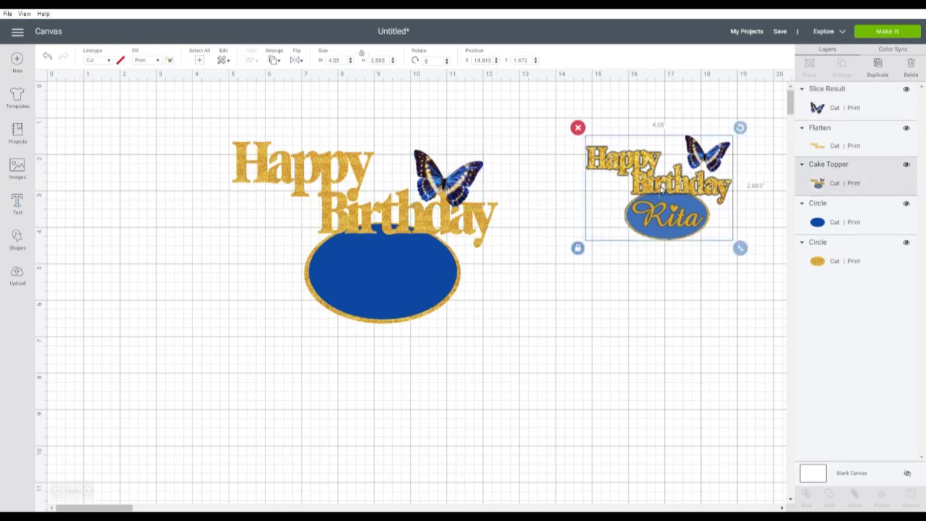
left_click(540, 387)
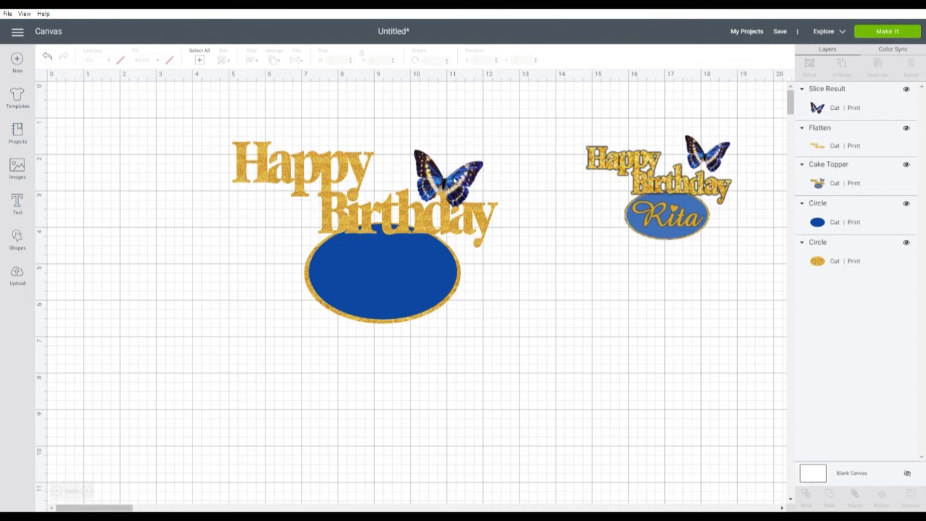
left_click_drag(454, 180, 415, 181)
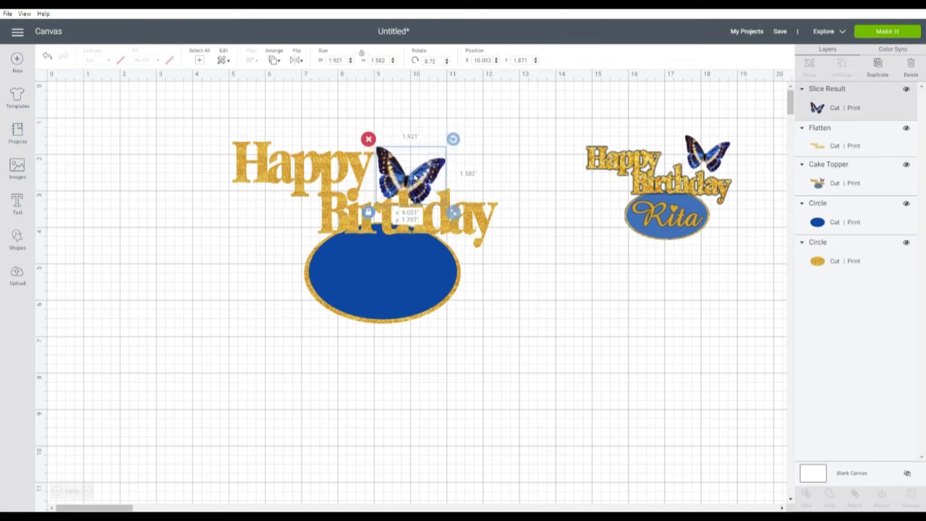
left_click(567, 304)
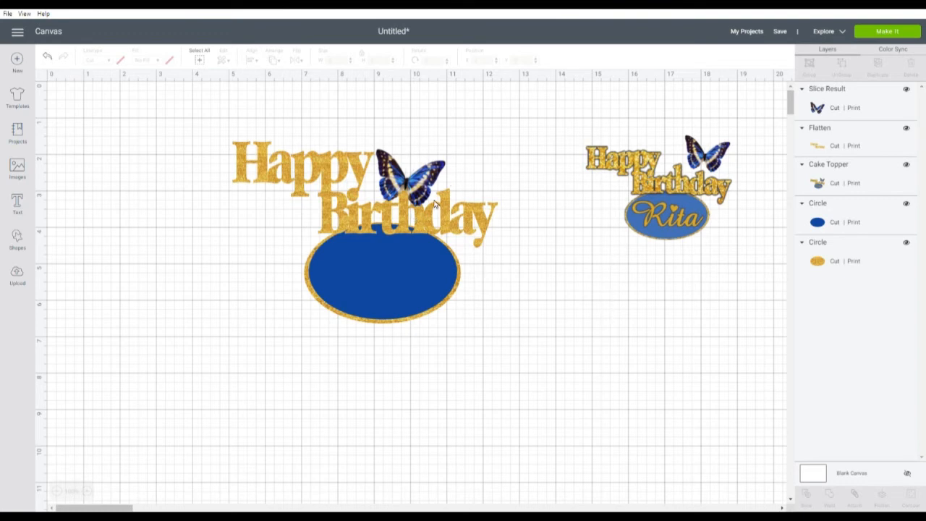
left_click_drag(420, 184, 456, 180)
left_click(567, 332)
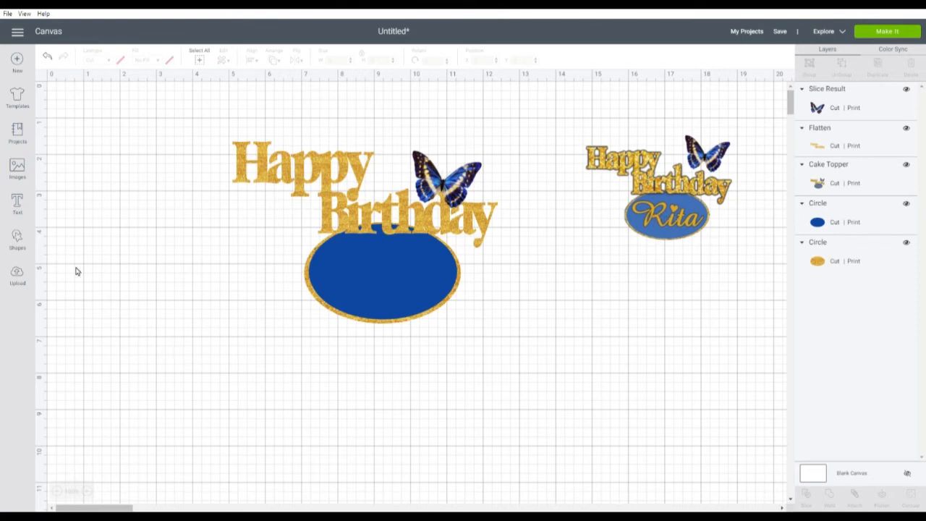
Add a text box below the design and browse the system fonts to choose Edwardian Script ITC for it.
left_click(21, 204)
scroll(147, 451, "up", 1)
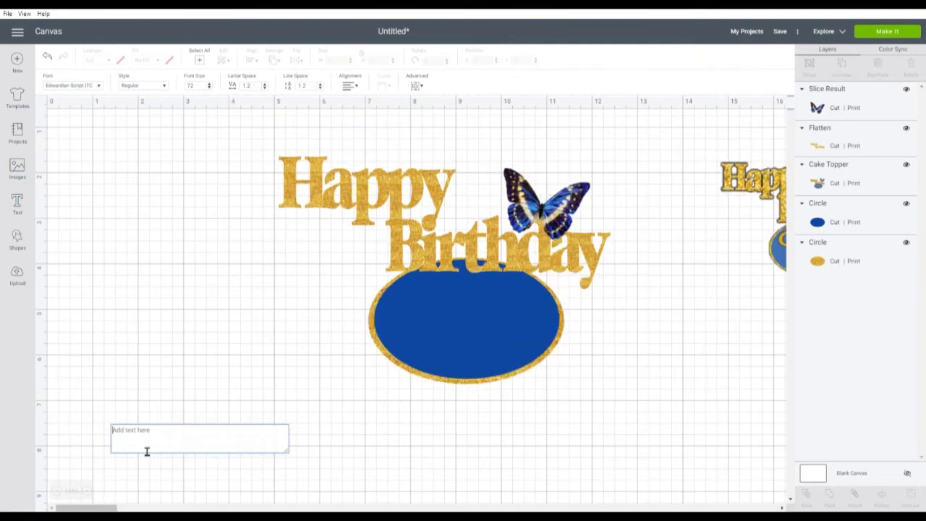
left_click(102, 87)
scroll(326, 181, "down", 2)
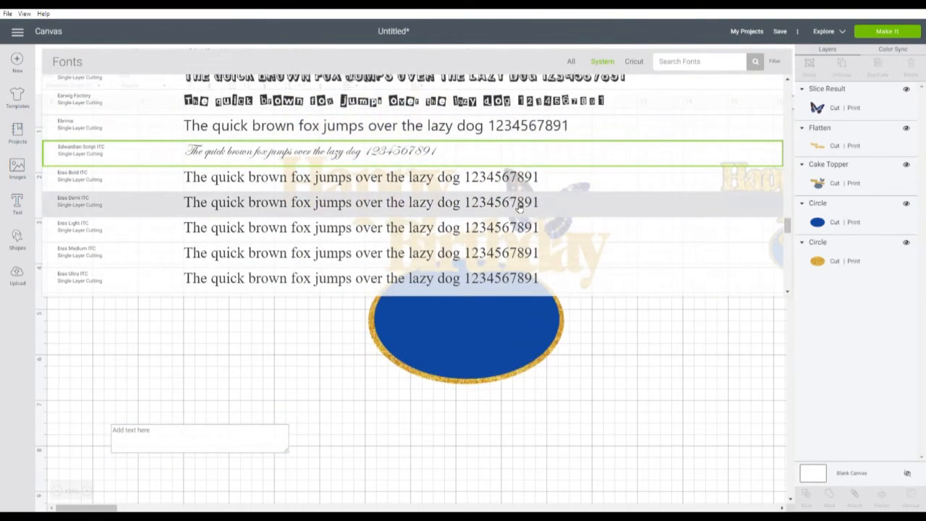
left_click(601, 61)
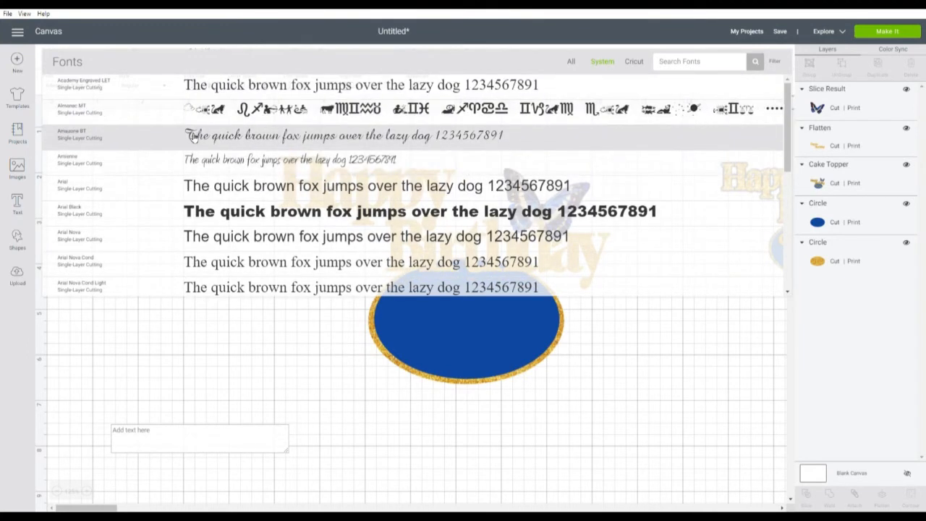
scroll(263, 85, "down", 5)
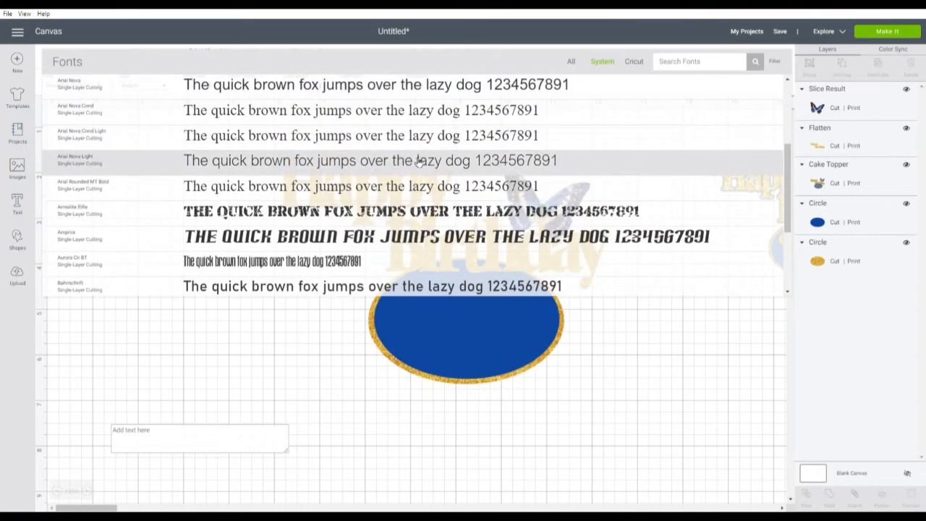
scroll(445, 192, "down", 2)
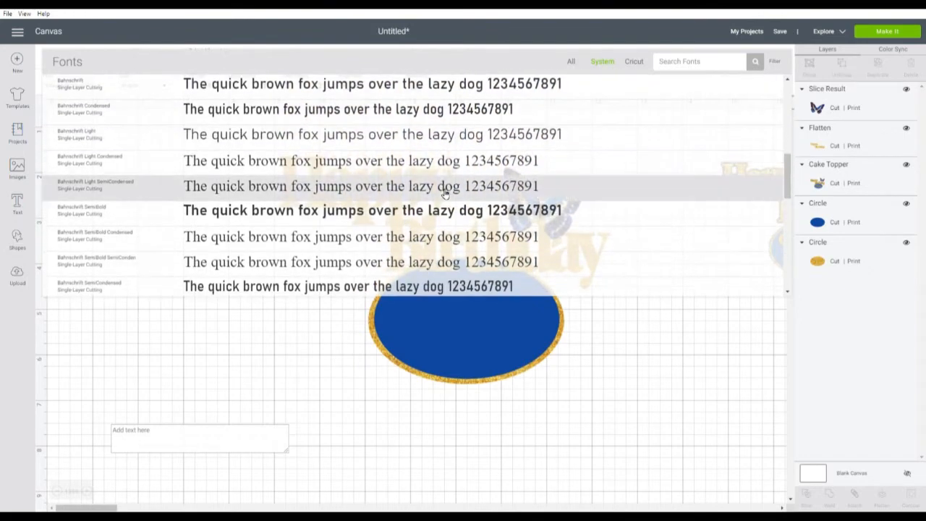
scroll(444, 192, "down", 10)
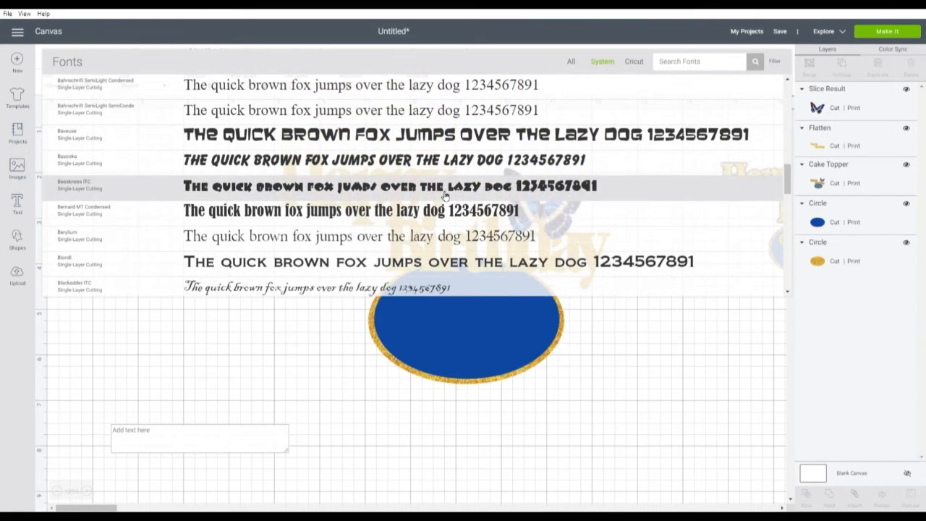
scroll(445, 194, "down", 3)
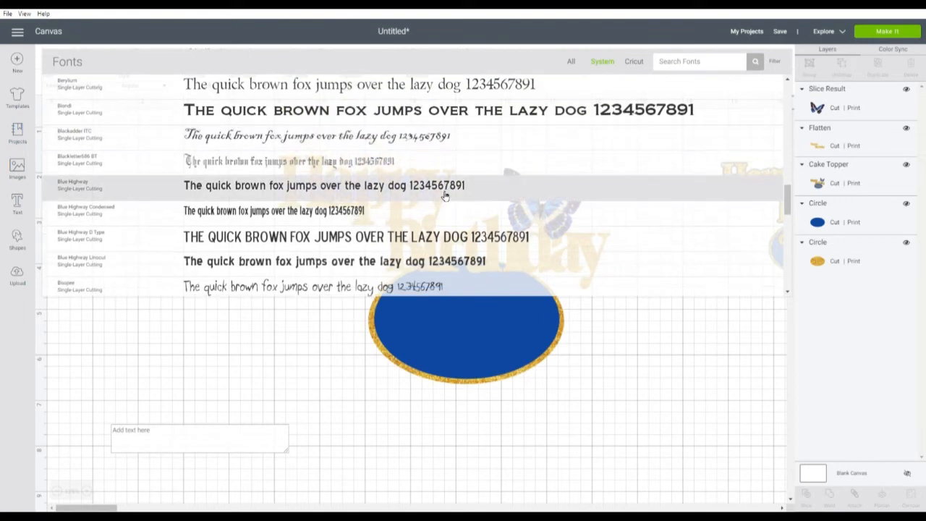
scroll(445, 195, "down", 8)
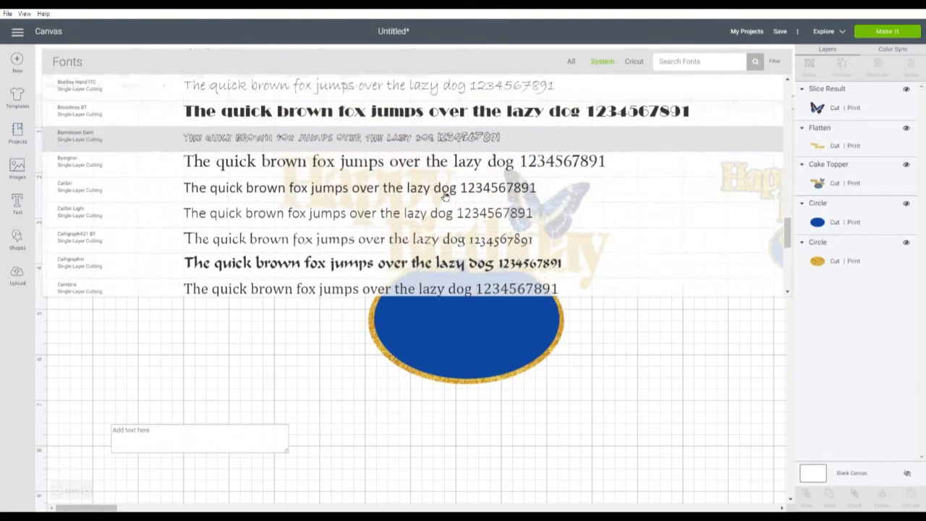
scroll(447, 194, "down", 5)
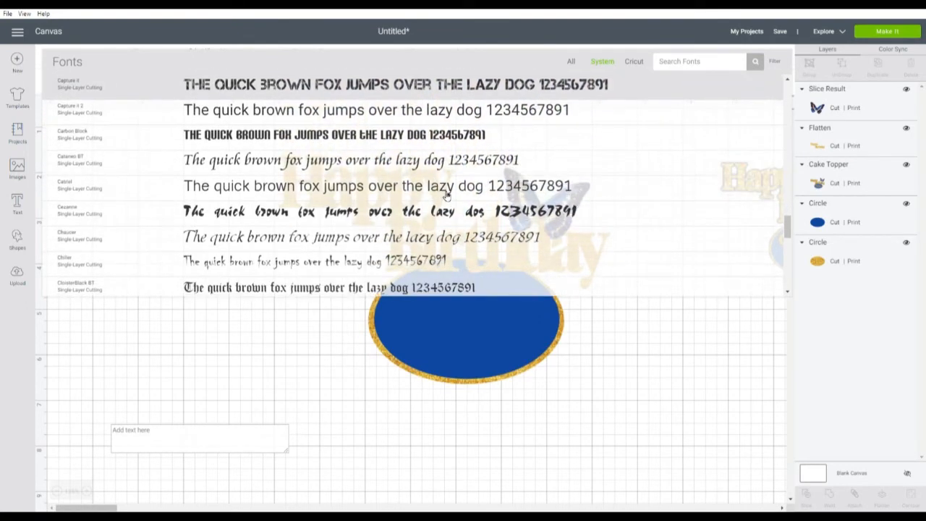
scroll(446, 194, "down", 8)
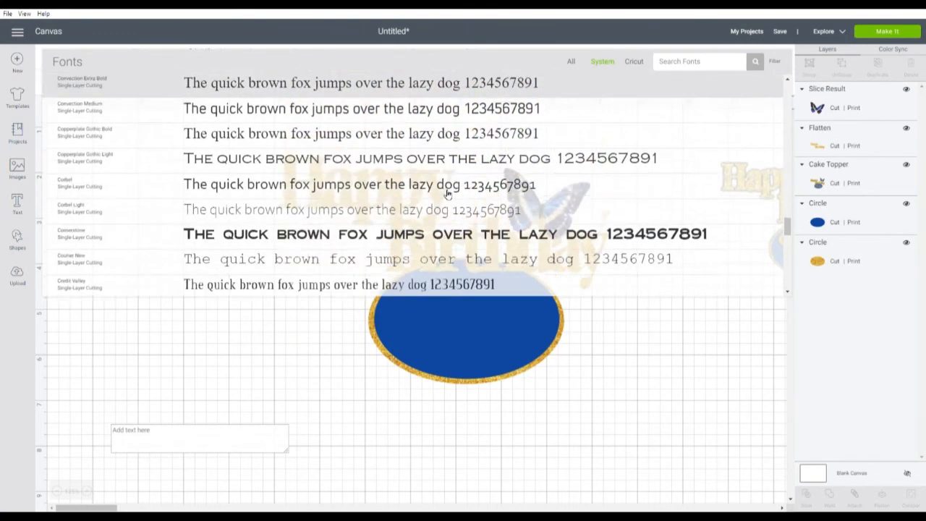
scroll(446, 194, "down", 3)
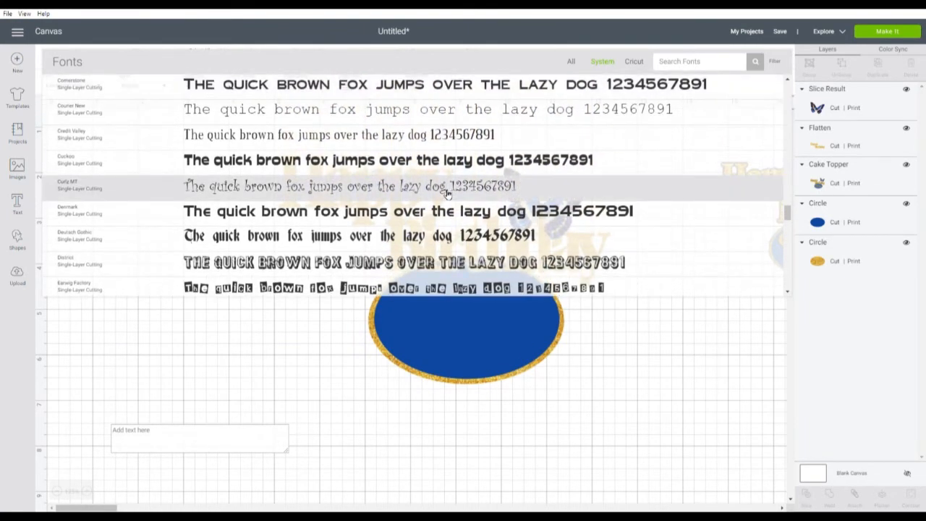
scroll(446, 194, "down", 4)
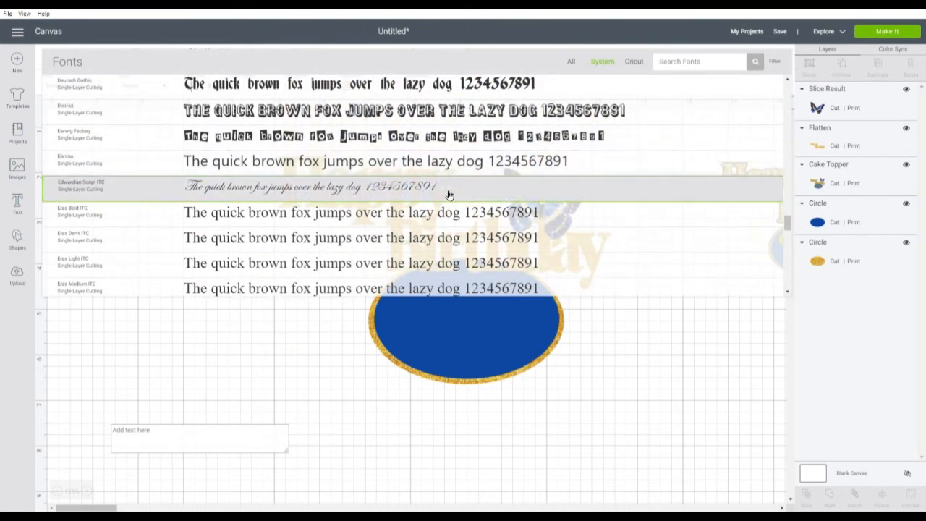
left_click(329, 191)
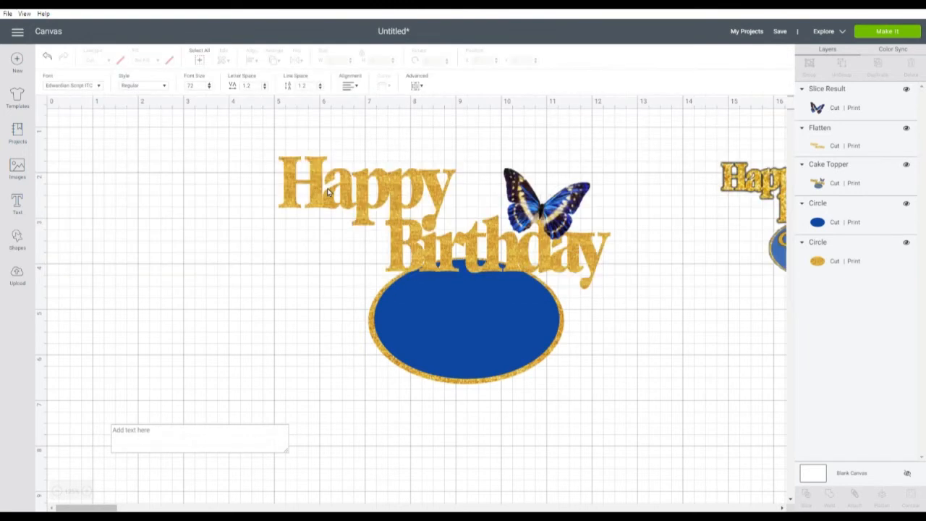
Enter the recipient's first name in the new text box.
left_click(165, 449)
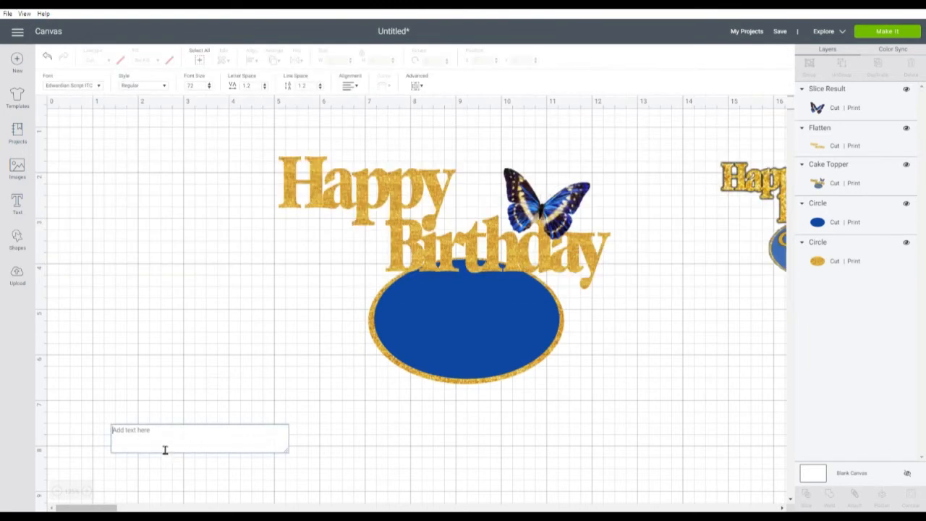
type("Rita")
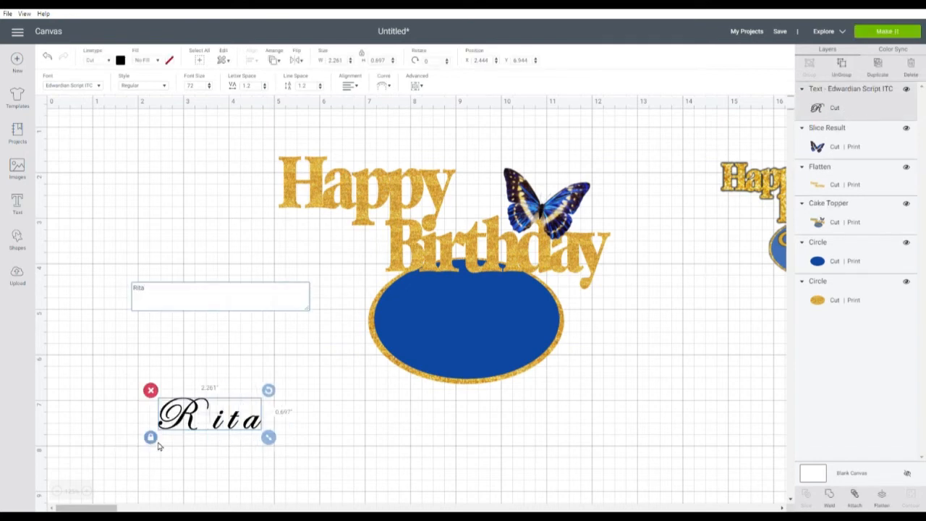
left_click(325, 417)
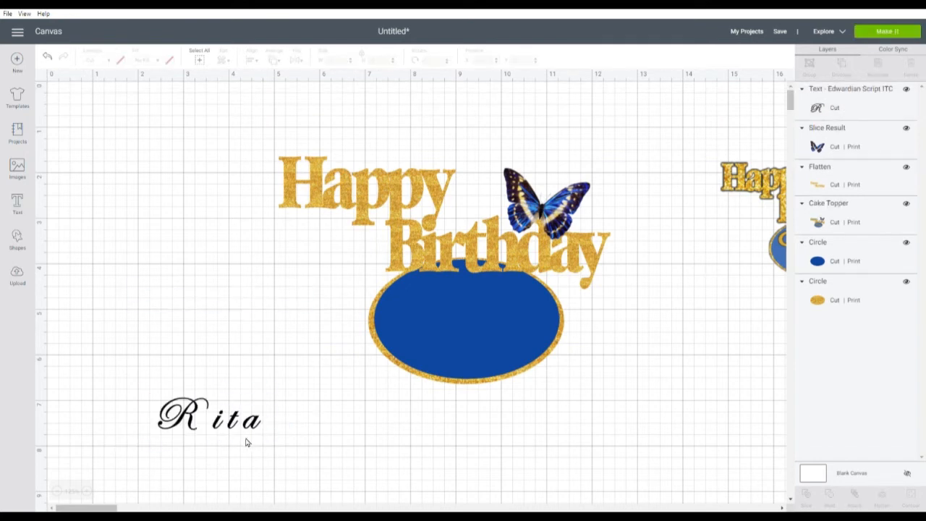
Set the name text's fill to Print and give it a custom gold colour, about #d8a545.
left_click(233, 426)
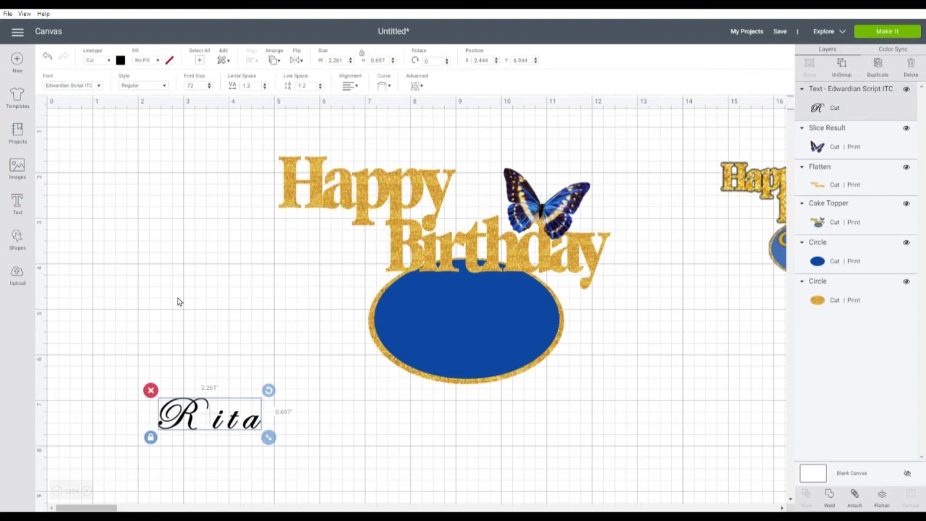
left_click(159, 62)
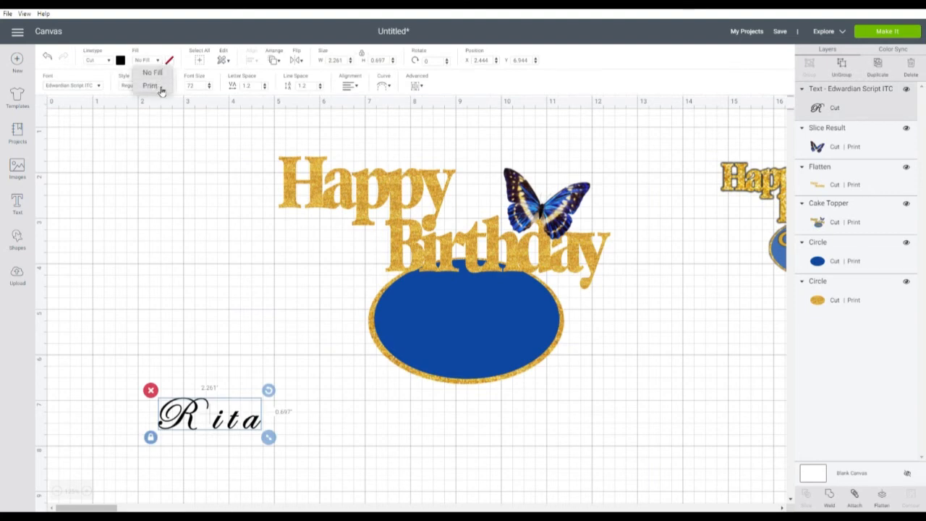
left_click(162, 91)
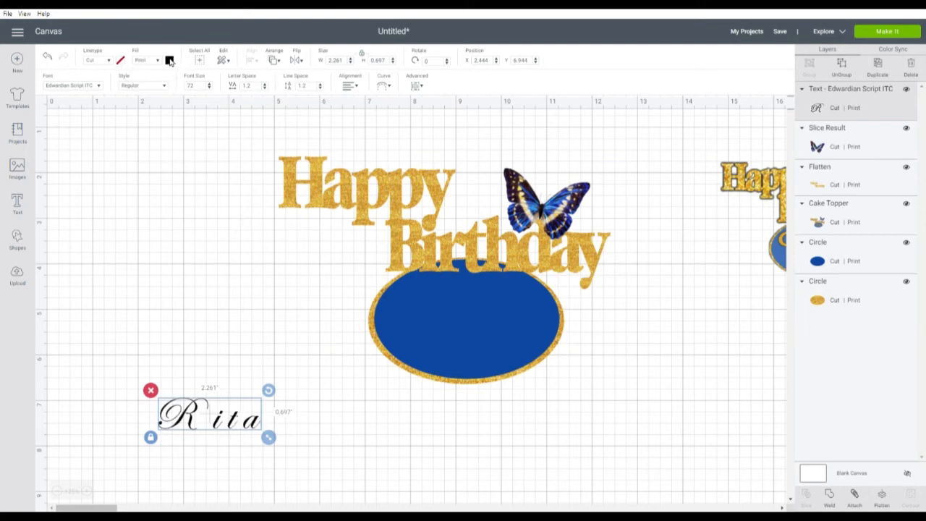
left_click(169, 60)
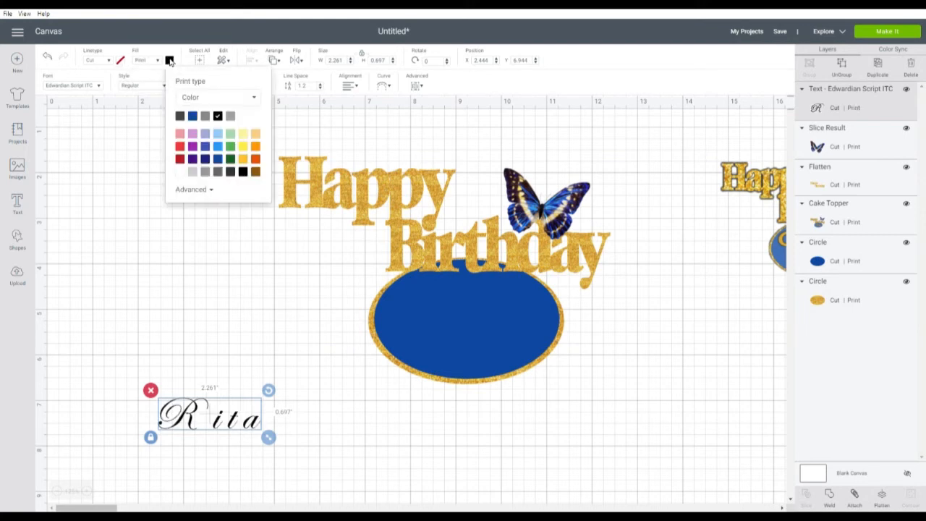
left_click(213, 190)
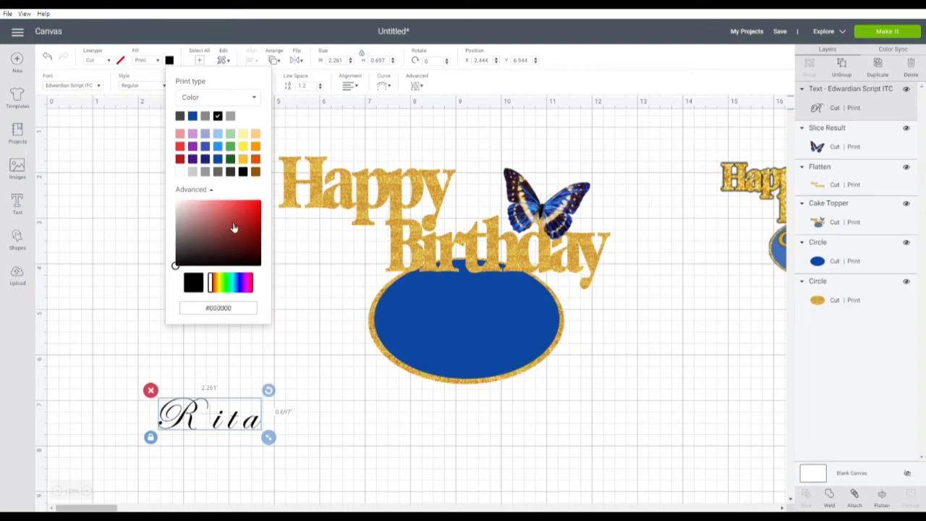
left_click(217, 287)
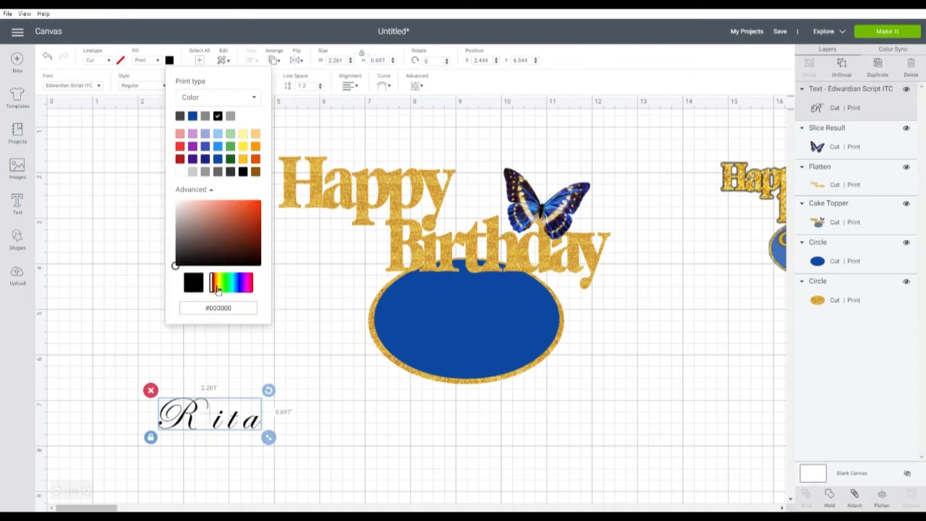
left_click_drag(217, 289, 219, 290)
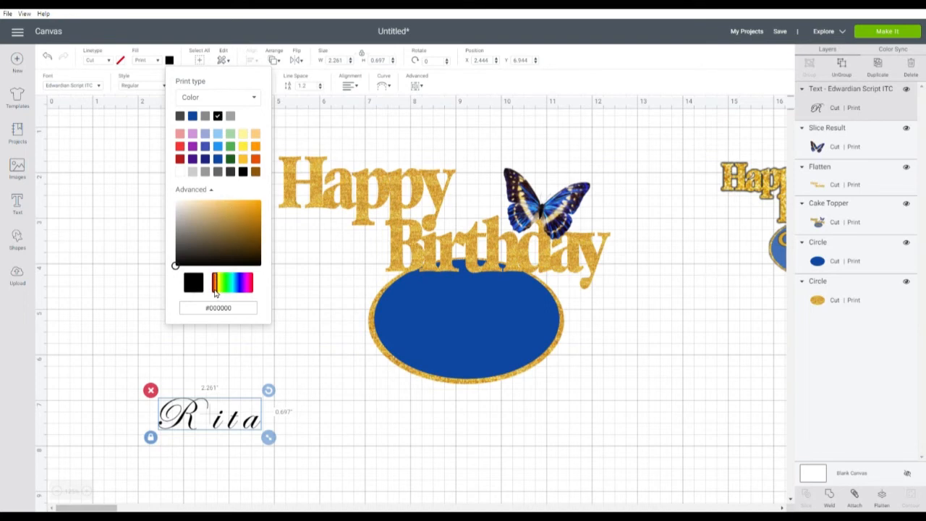
left_click(228, 210)
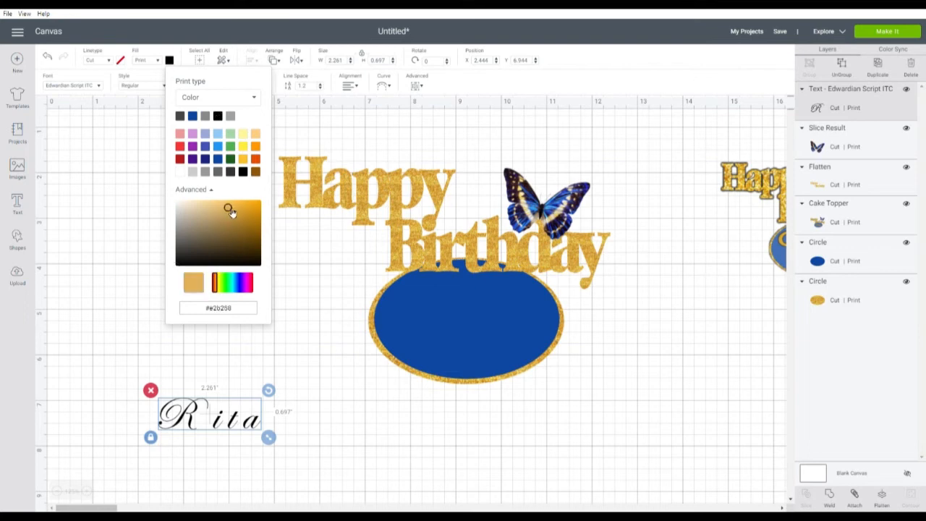
left_click(231, 212)
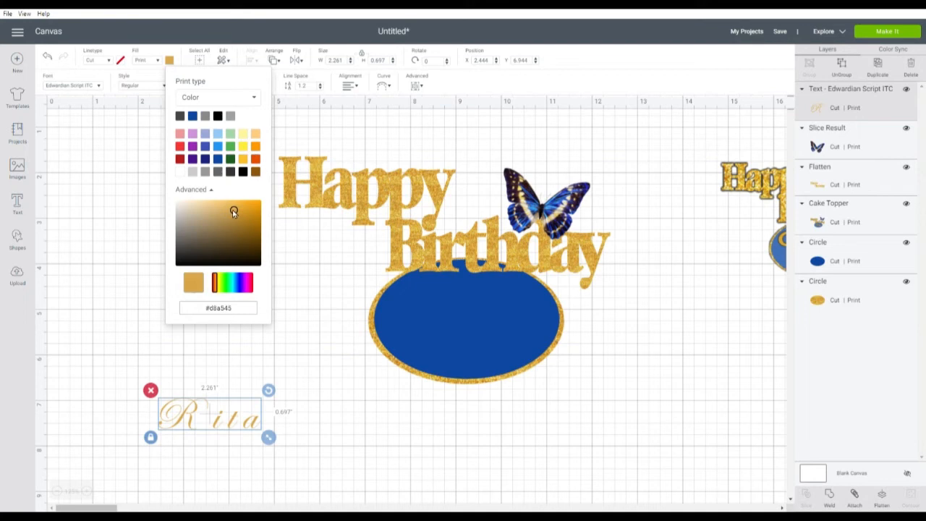
left_click(236, 210)
left_click_drag(206, 414, 311, 357)
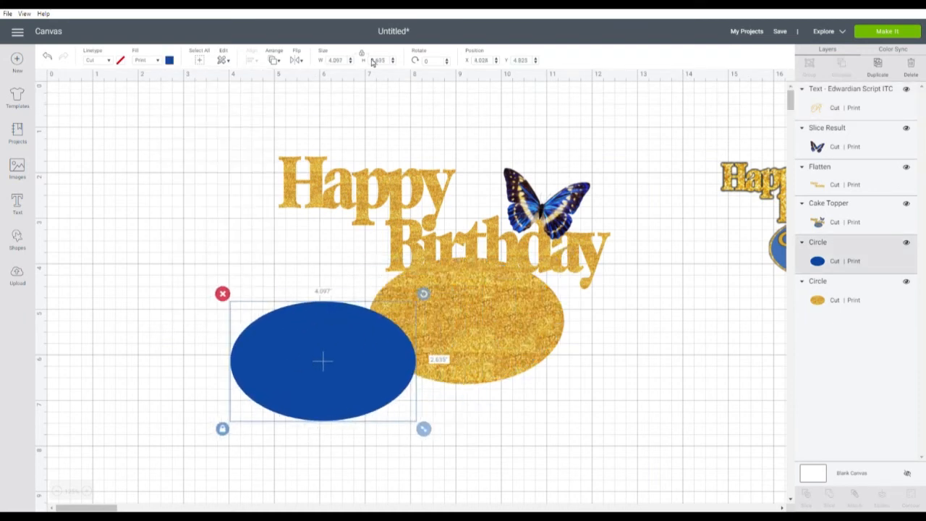
left_click(47, 57)
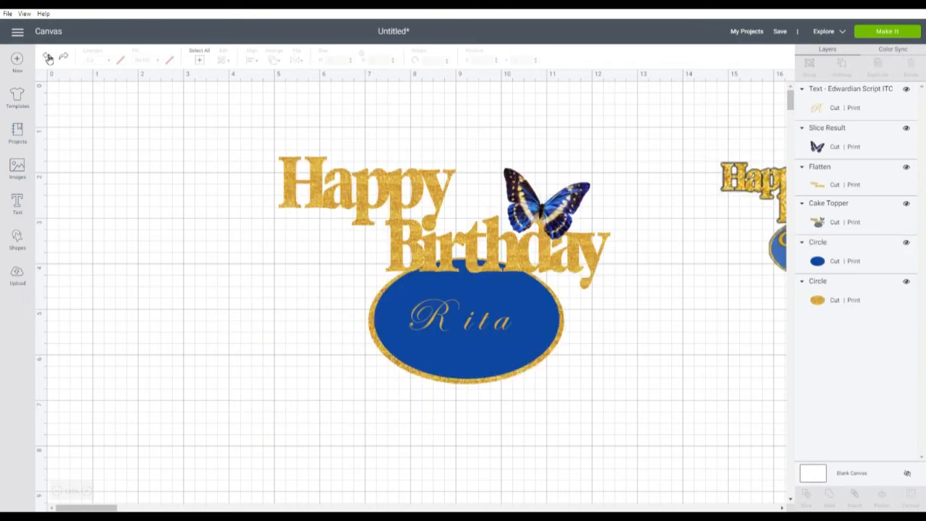
left_click(48, 57)
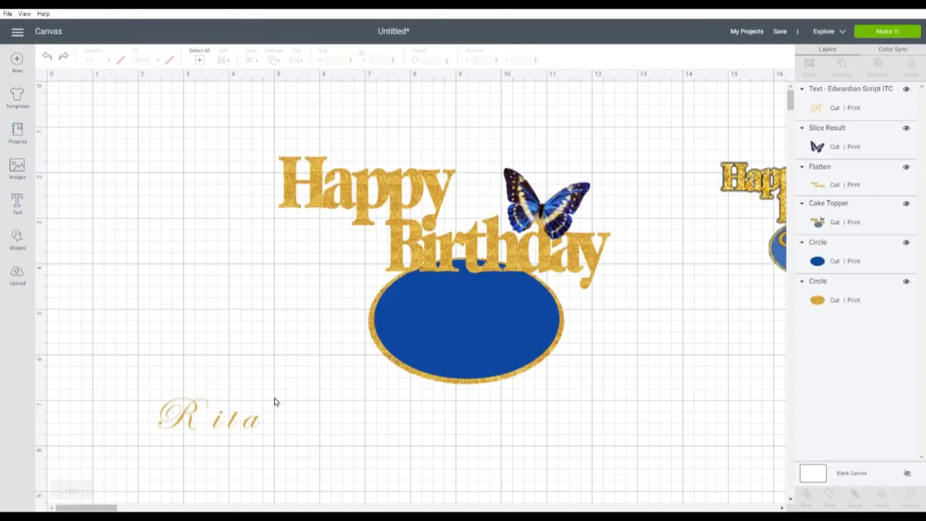
Move the name text beside the blue oval and enlarge it proportionally to about 3.66 by 1.13 in.
left_click_drag(249, 426, 245, 327)
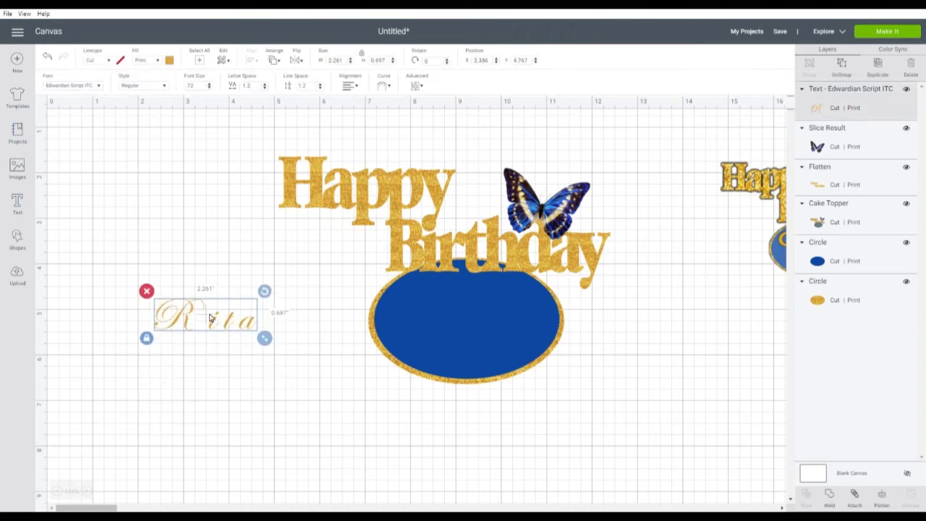
left_click_drag(264, 337, 238, 345)
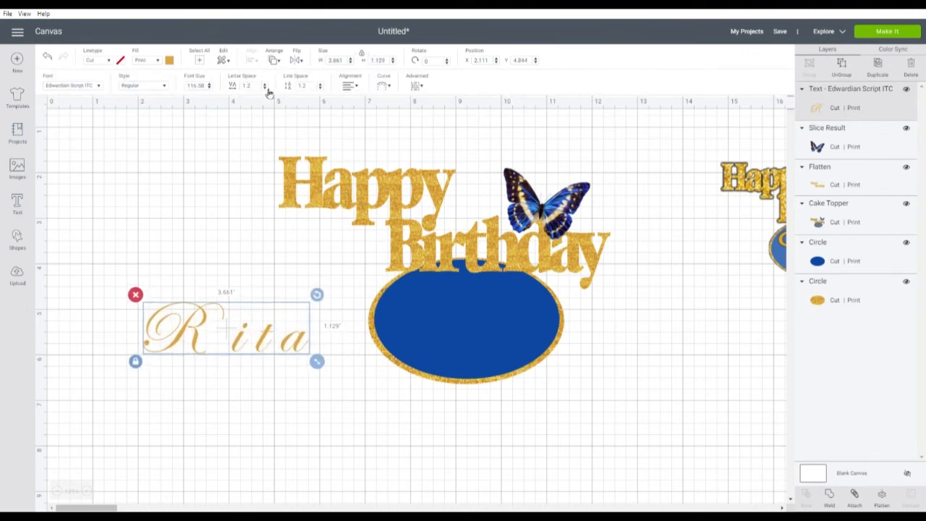
Tighten the name text's letter spacing to -0.6.
left_click(267, 88)
left_click(267, 88)
left_click(267, 88)
left_click(267, 88)
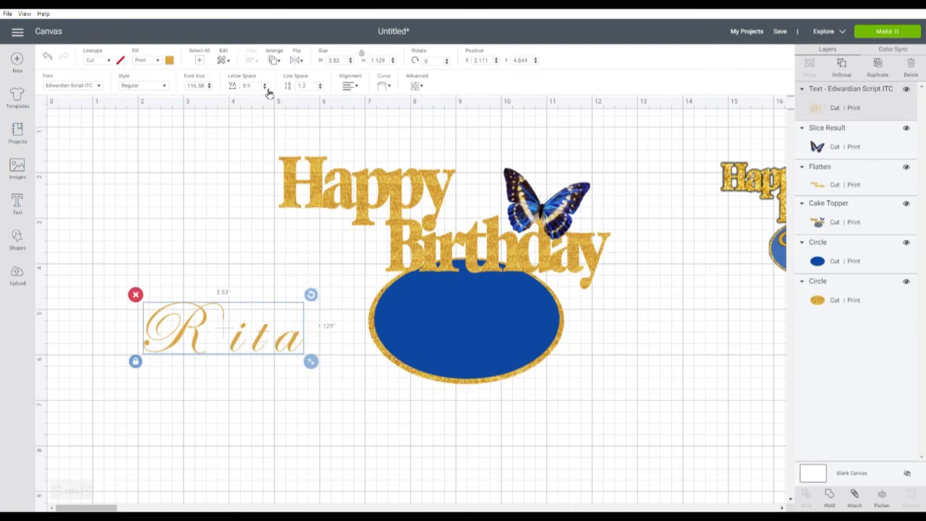
left_click(267, 89)
left_click(266, 88)
left_click(267, 88)
left_click(267, 88)
left_click(267, 89)
left_click(267, 88)
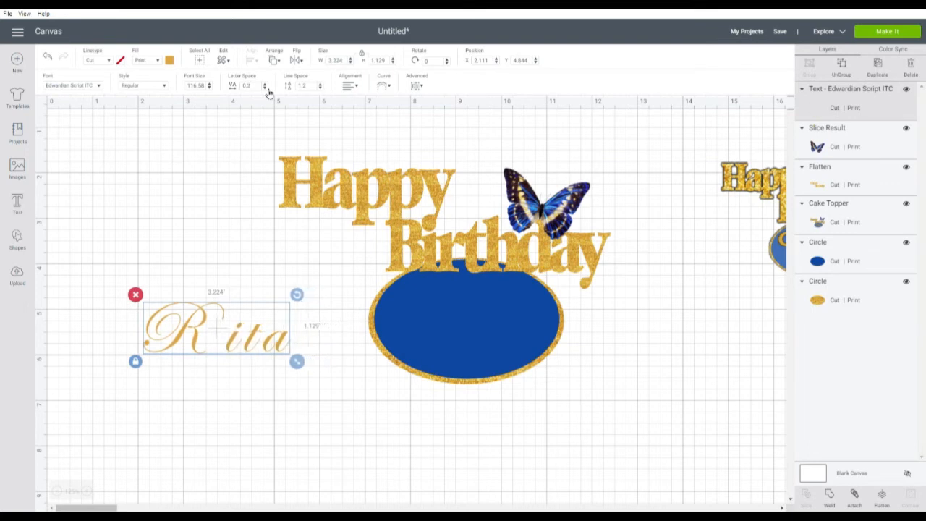
left_click(267, 88)
left_click(267, 88)
left_click(264, 88)
left_click(265, 87)
left_click(264, 87)
left_click(265, 88)
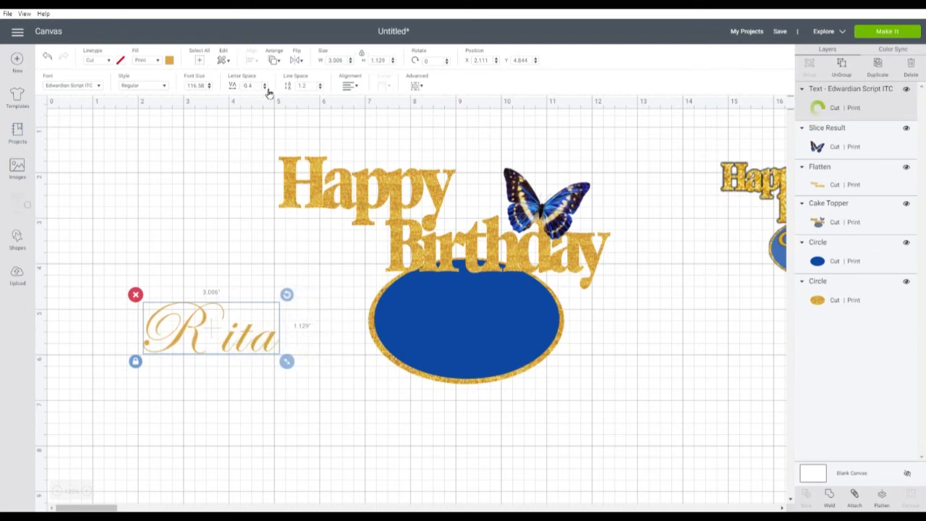
left_click(265, 88)
left_click(265, 87)
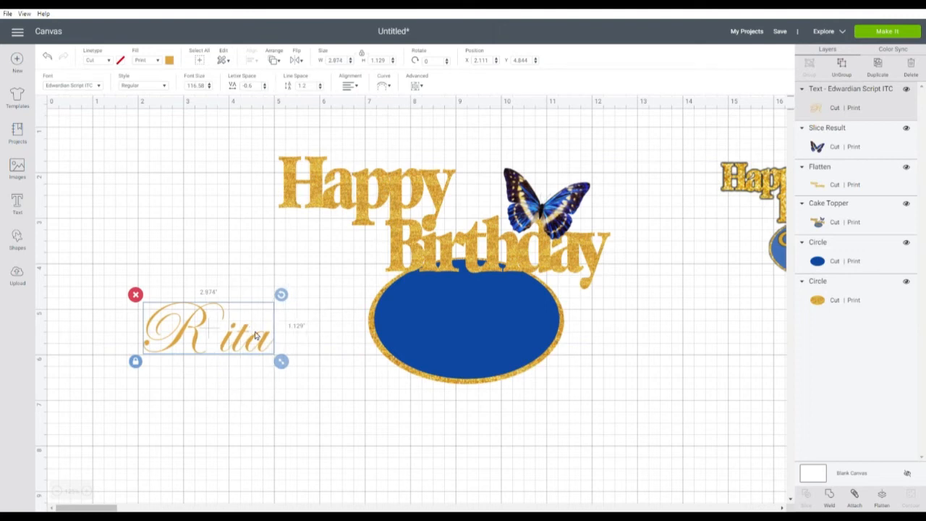
Ungroup the name text into separate letters and move its capital initial close against the remaining letters.
right_click(235, 347)
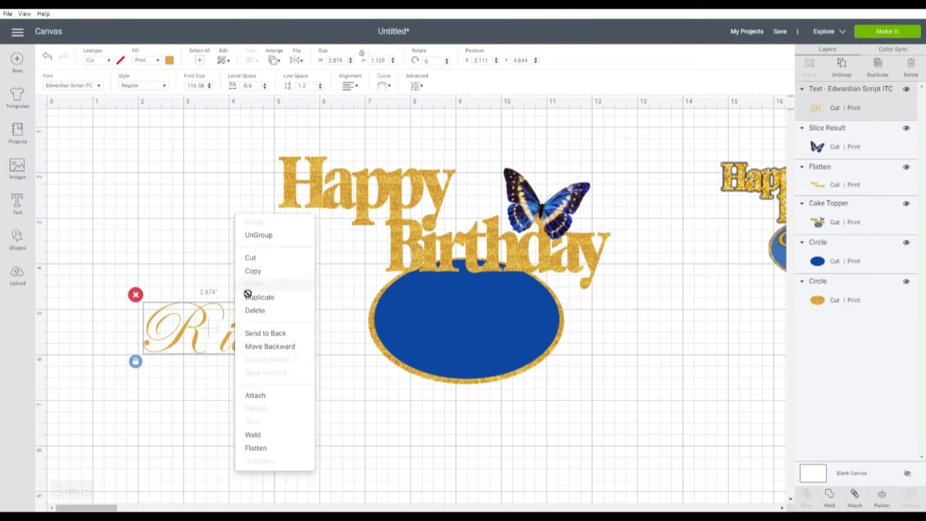
left_click(259, 235)
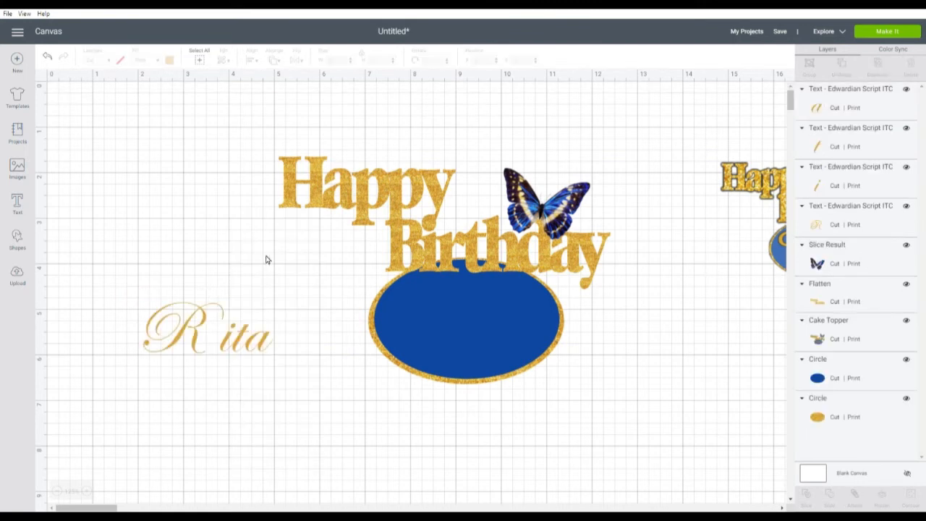
left_click_drag(194, 345, 207, 341)
left_click(265, 413)
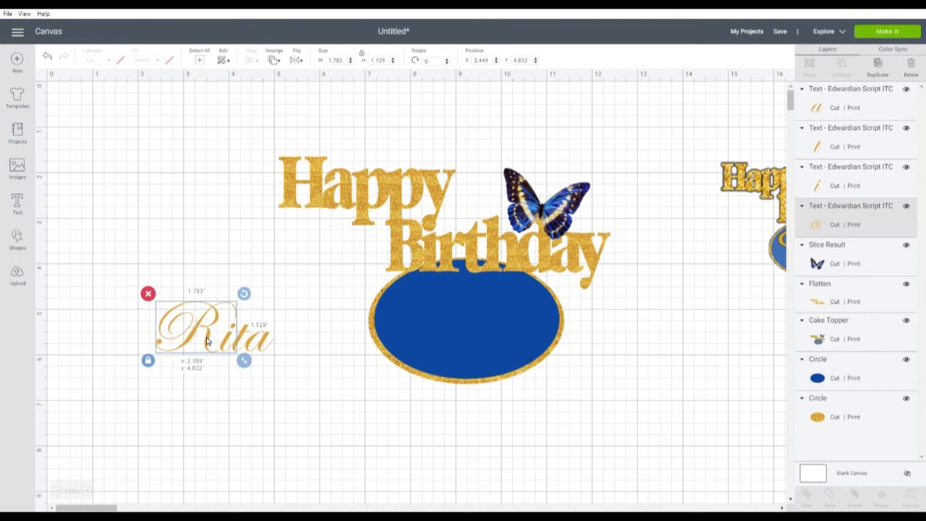
left_click(280, 405)
Flatten all four letters of the name into one image and place it on the blue oval.
left_click_drag(109, 280, 362, 414)
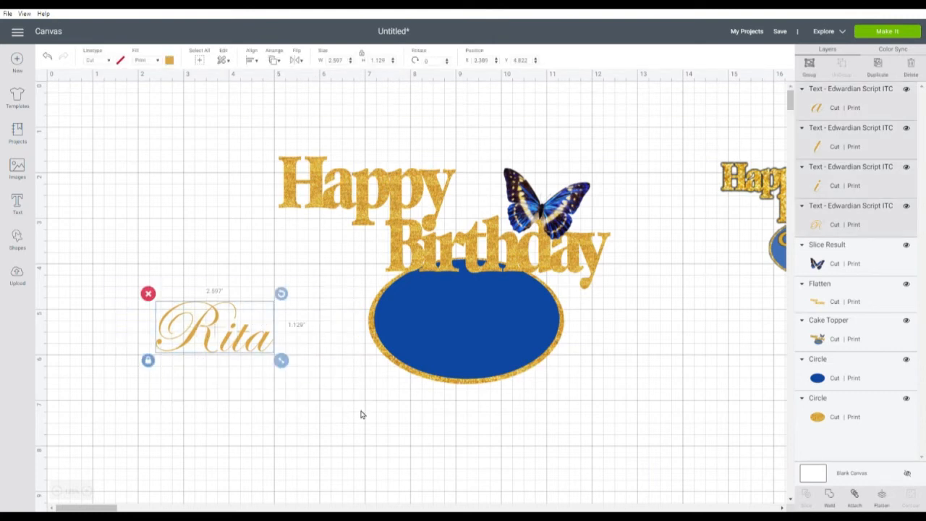
left_click(882, 500)
left_click_drag(208, 346, 457, 333)
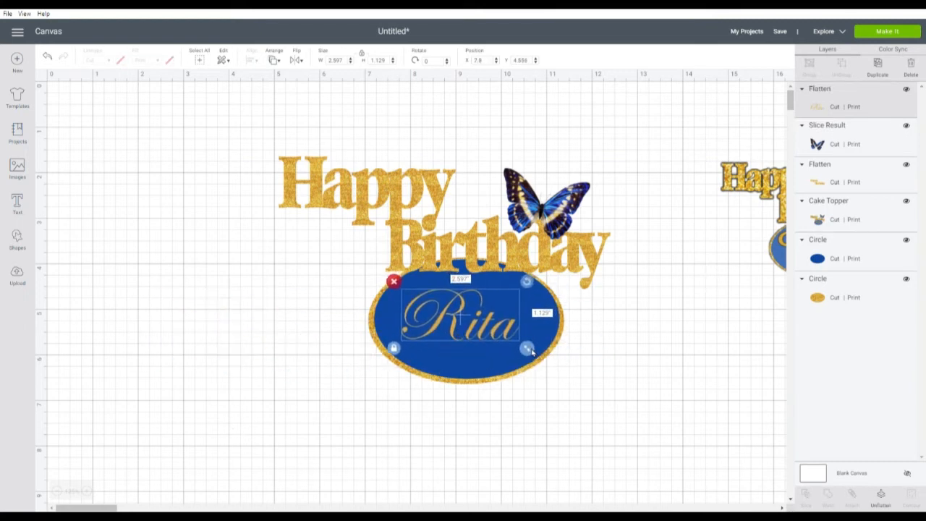
Enlarge the flattened name proportionally to about 3.14 in wide and centre it on the blue oval.
left_click_drag(527, 348, 544, 355)
left_click_drag(459, 332, 455, 335)
left_click_drag(540, 354, 545, 357)
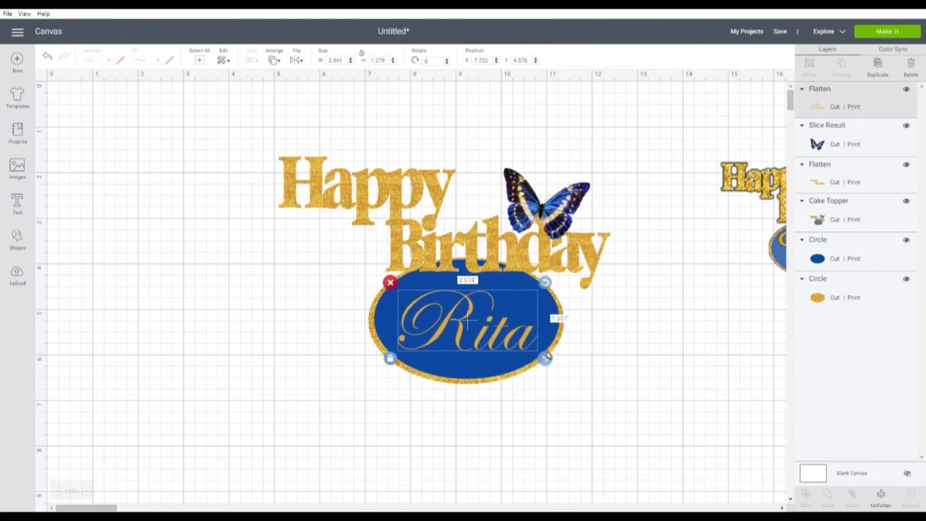
left_click_drag(475, 344, 474, 343)
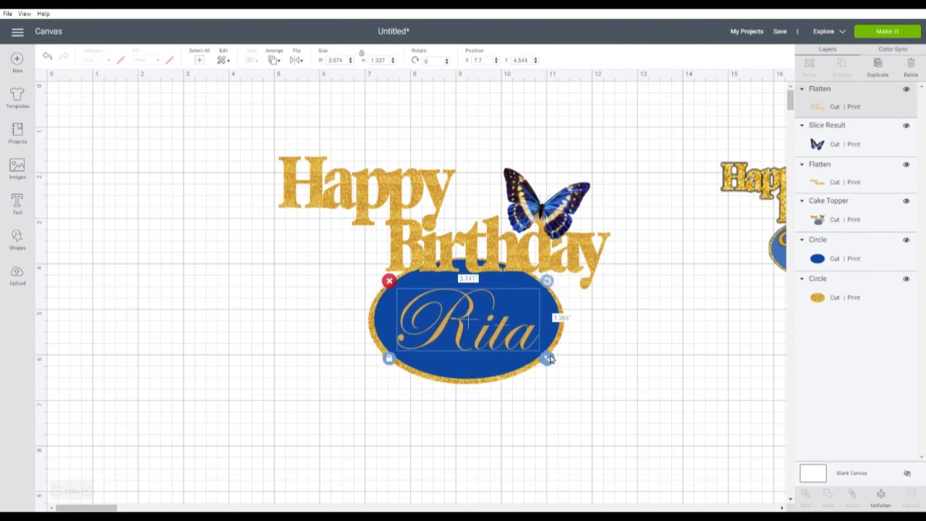
left_click(596, 412)
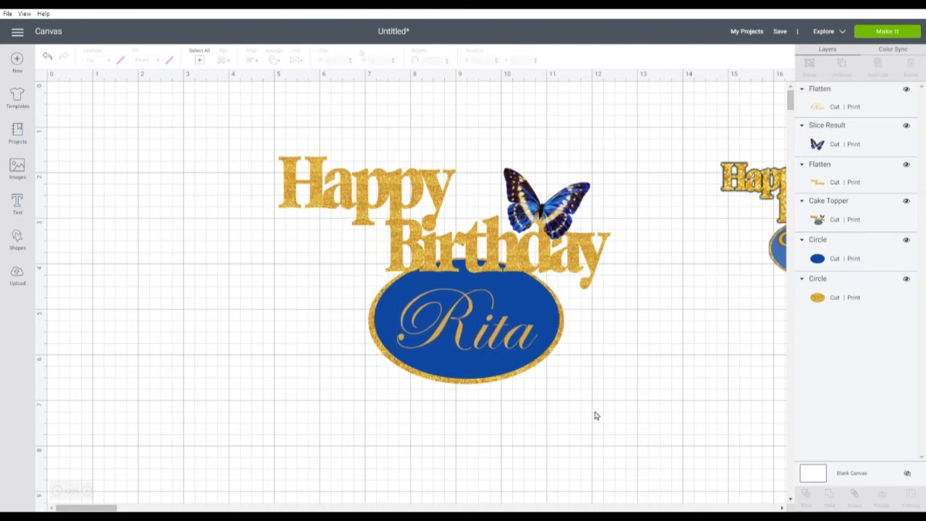
Add a heart shape and set its fill to Print in the same gold as the name.
left_click(17, 238)
left_click(58, 316)
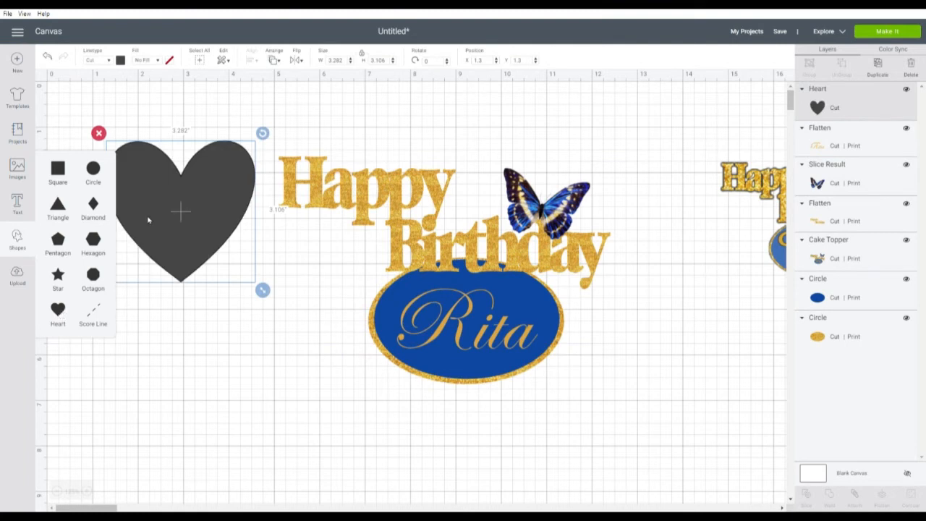
left_click(159, 60)
left_click(152, 89)
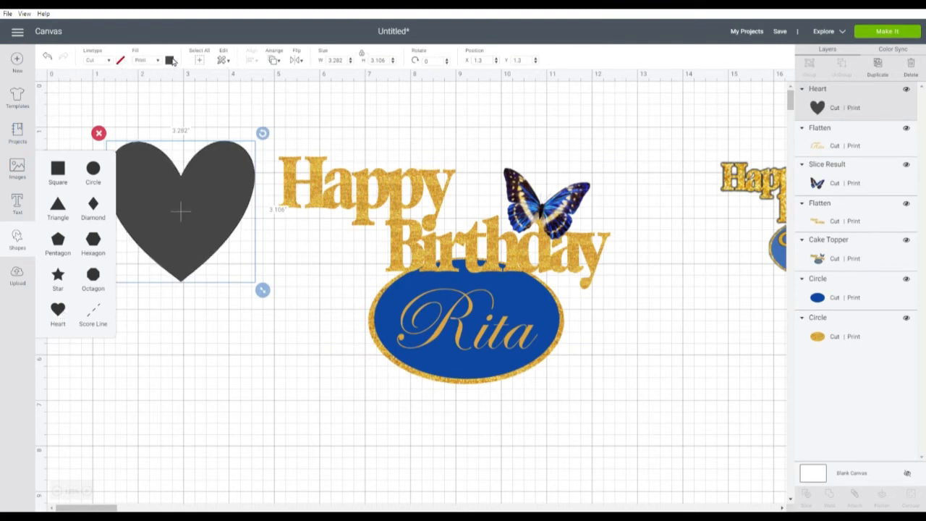
left_click(169, 60)
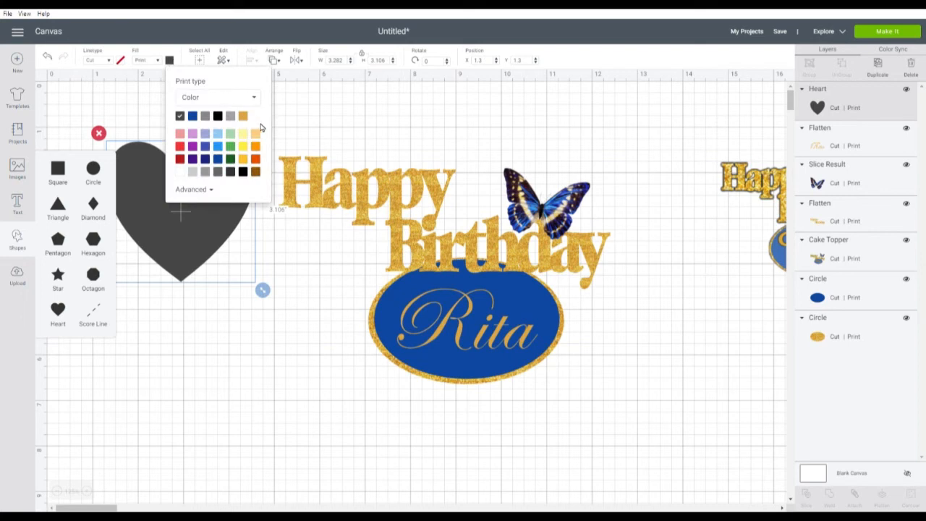
left_click(243, 116)
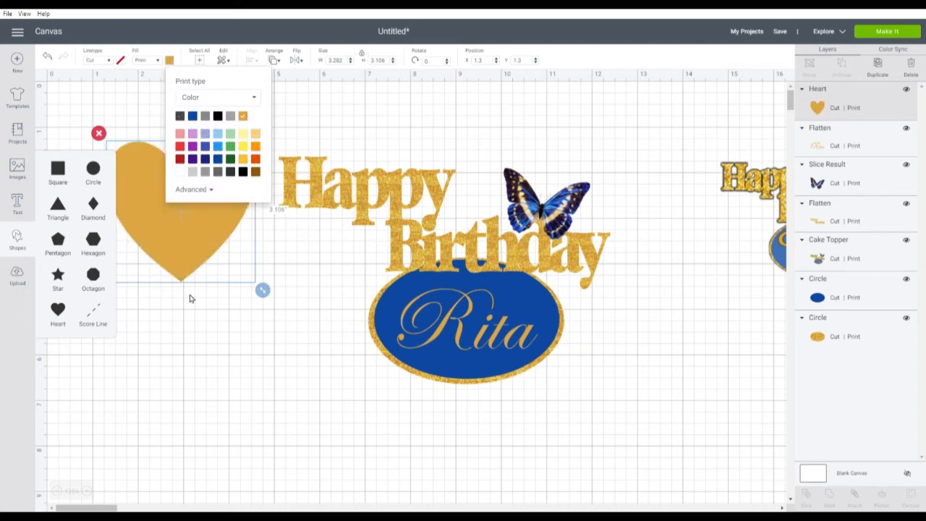
Shrink the heart to about 0.34 by 0.35 in, tilted about 22°, and place it over the name's letter i.
left_click_drag(202, 246, 266, 394)
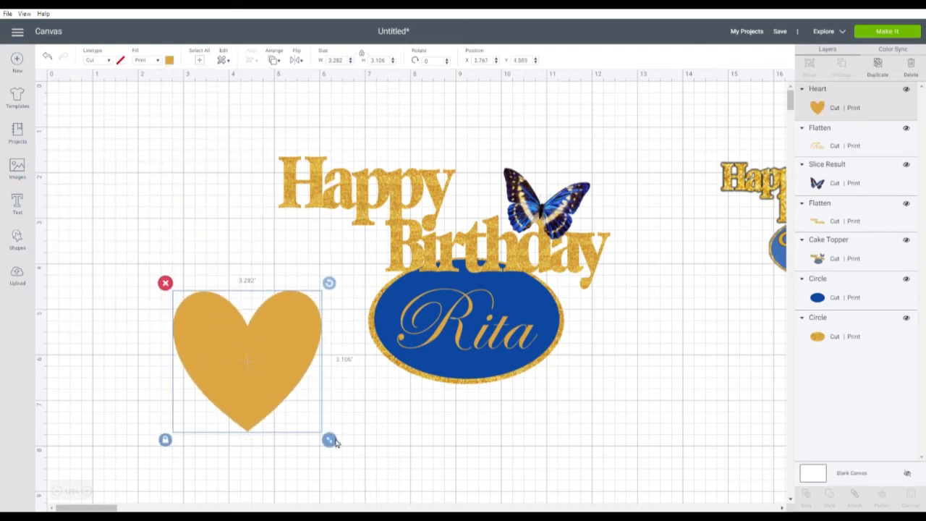
left_click_drag(327, 437, 208, 334)
left_click_drag(209, 282, 495, 316)
left_click(611, 405)
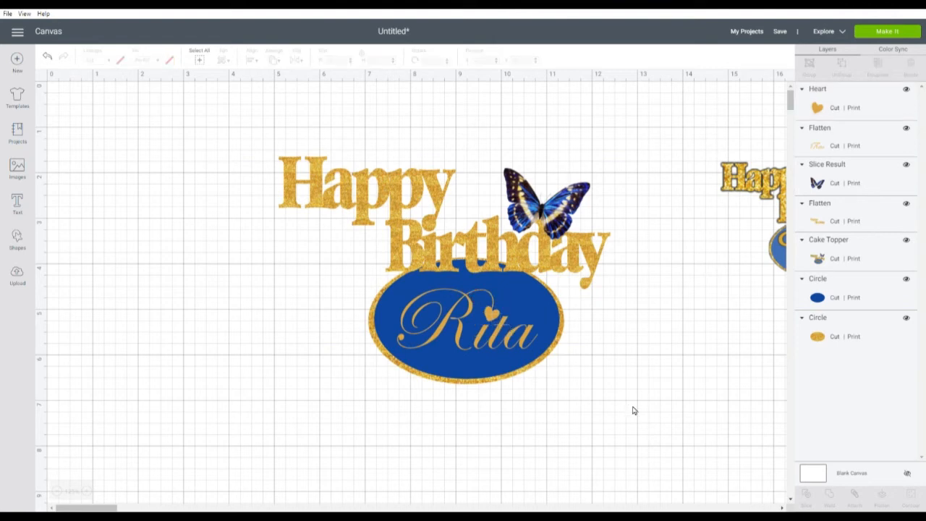
Fine-tune the small heart's position so it dots the name's letter i.
left_click(490, 321)
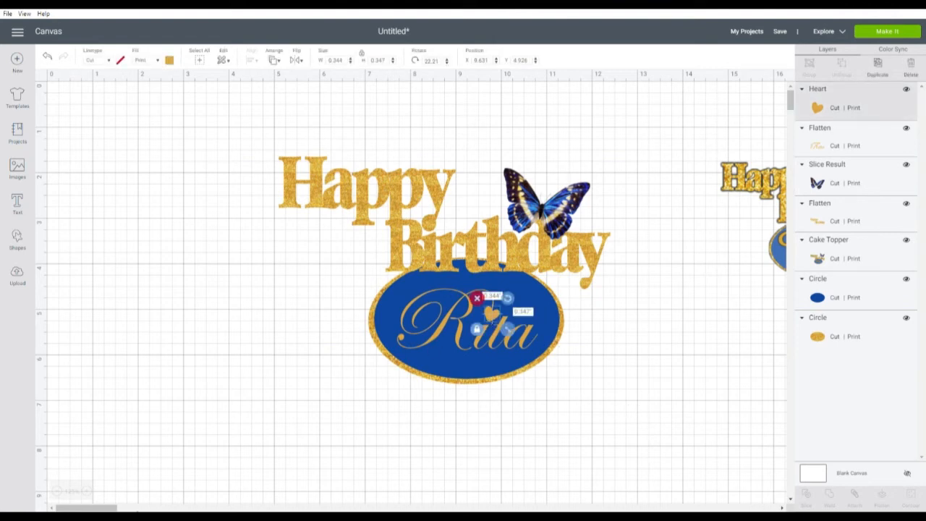
left_click(88, 491)
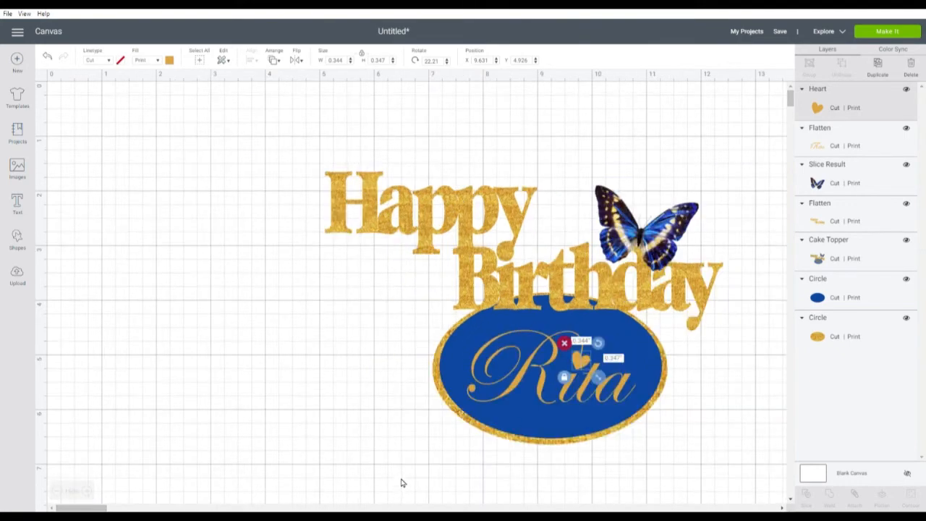
mouse_move(104, 508)
left_mouse_down()
mouse_move(160, 508)
mouse_move(115, 508)
left_mouse_up()
left_click(557, 392)
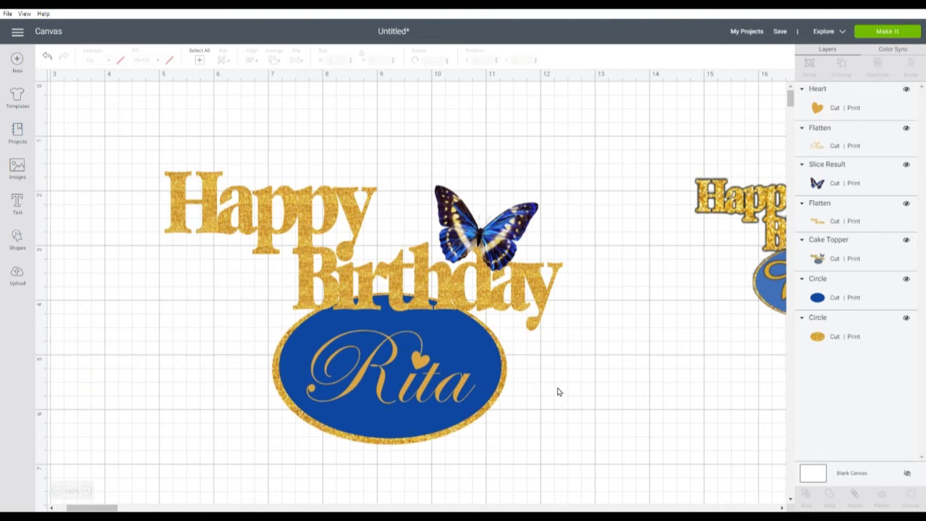
left_click(423, 366)
left_click_drag(422, 369, 421, 365)
left_click(627, 356)
Bring the reference cake topper image closer and shift all parts of the new design away from it together.
left_click_drag(791, 98, 792, 94)
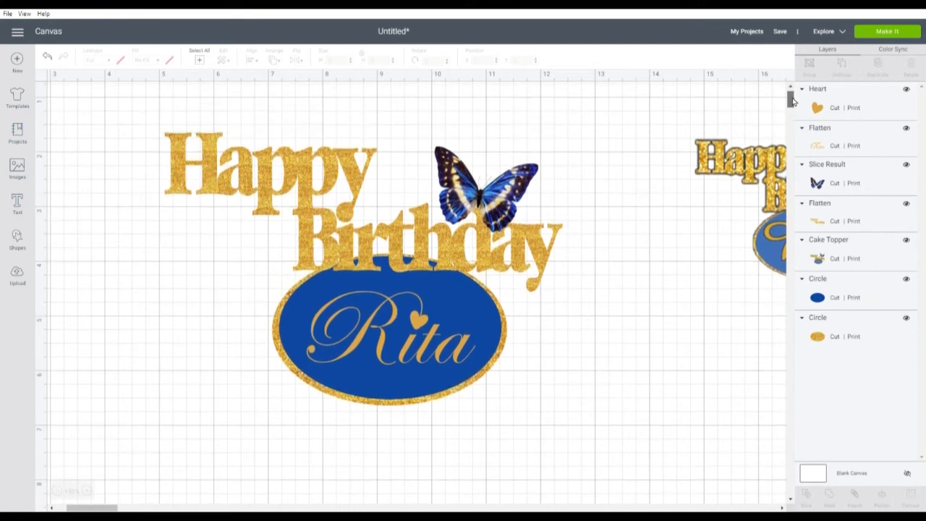
left_click_drag(738, 167, 641, 178)
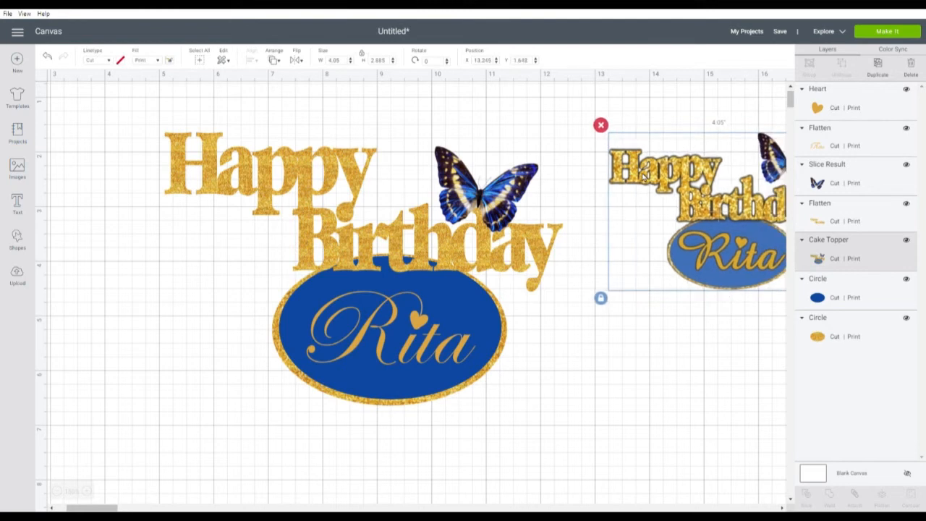
left_click_drag(93, 106, 570, 402)
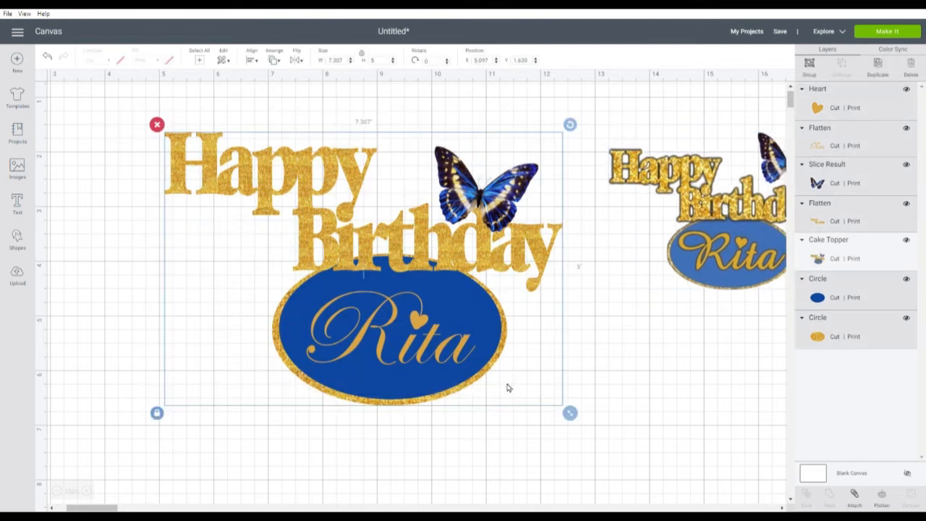
left_click_drag(459, 359, 364, 354)
Move the reference cake topper beside the new design and enlarge it to about 5.01 by 3.57 in.
left_click(711, 257)
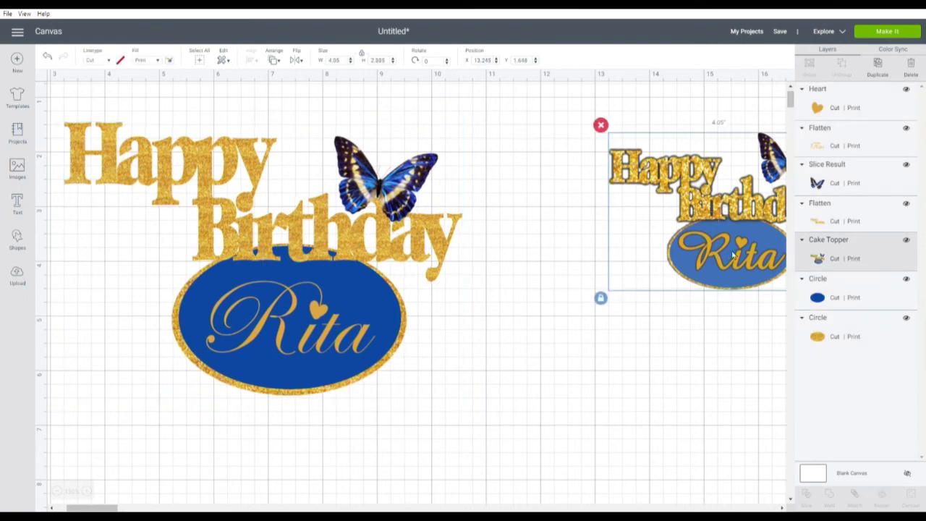
left_click_drag(733, 255, 622, 275)
left_click_drag(732, 318, 780, 355)
left_click_drag(654, 315, 630, 290)
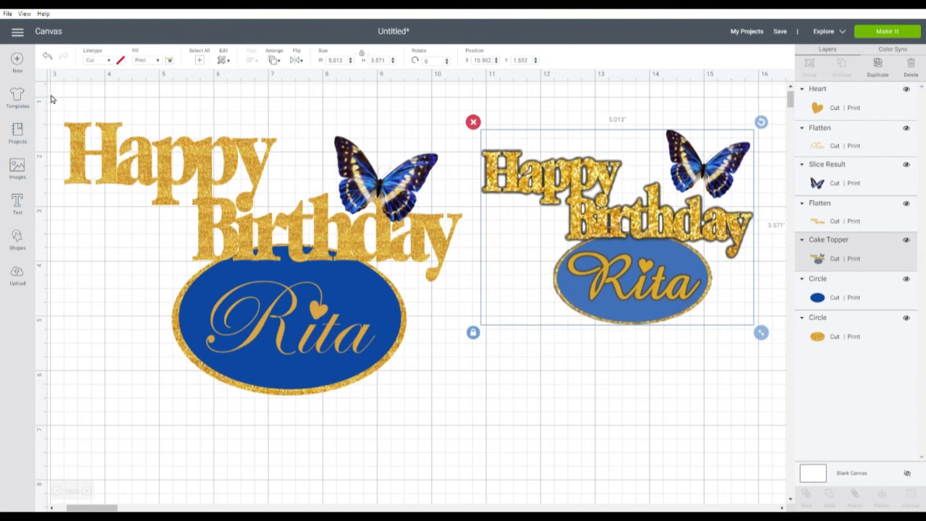
Shrink the new design to about 5.9 by 4.04 in and enlarge the reference topper beside it to about 6.1 by 4.34 in.
left_click_drag(50, 97, 399, 357)
left_click(626, 304)
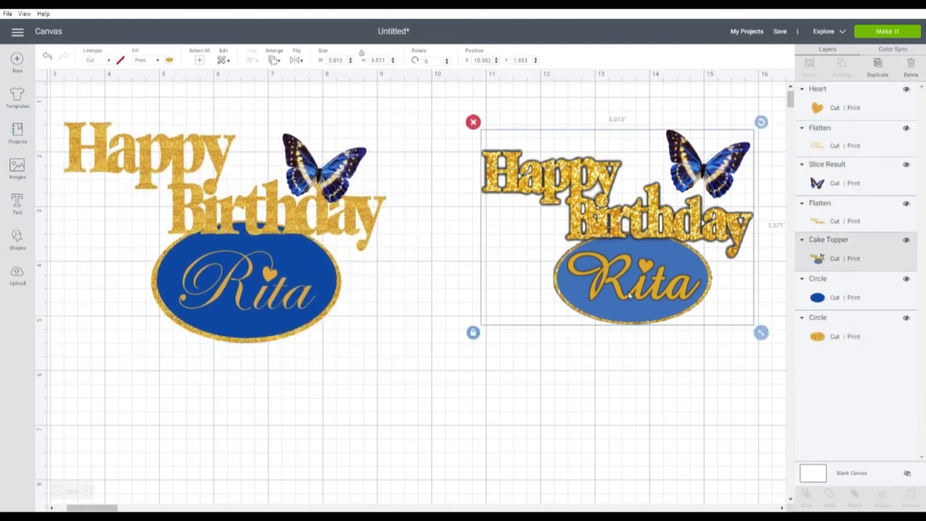
left_click_drag(656, 280, 587, 273)
left_click_drag(689, 326, 737, 366)
left_click_drag(621, 324, 629, 311)
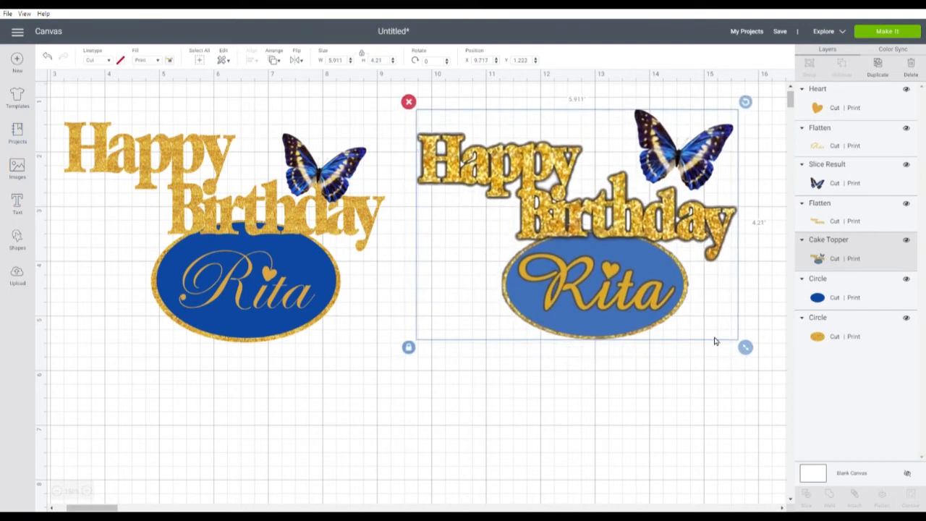
left_click_drag(745, 347, 755, 354)
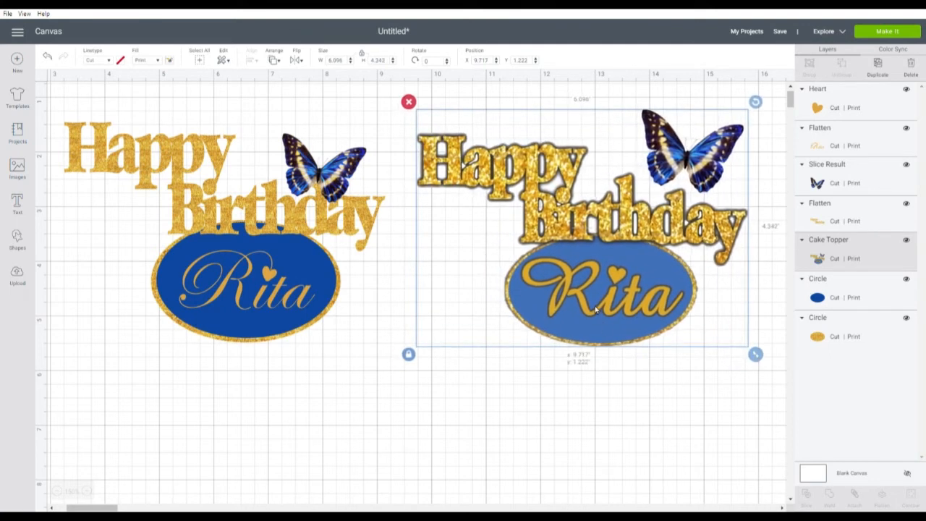
left_click_drag(595, 310, 589, 303)
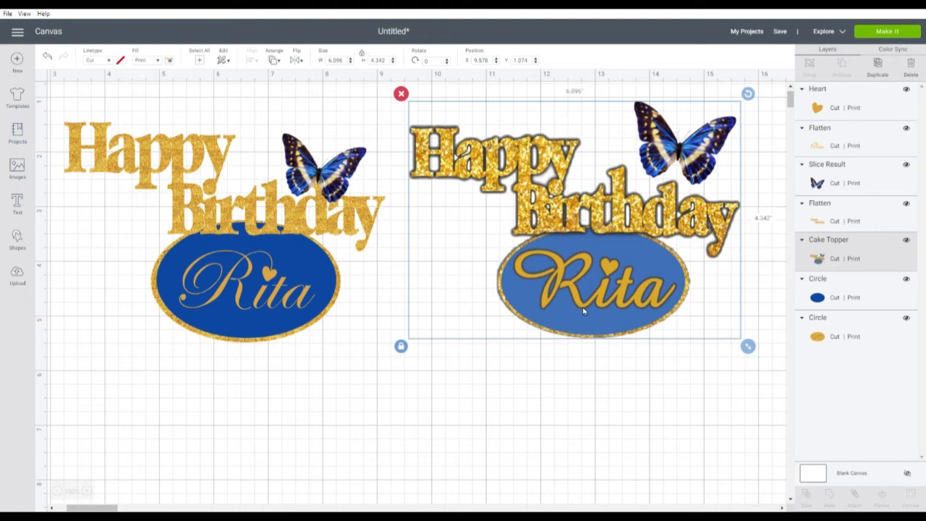
left_click_drag(606, 298, 603, 301)
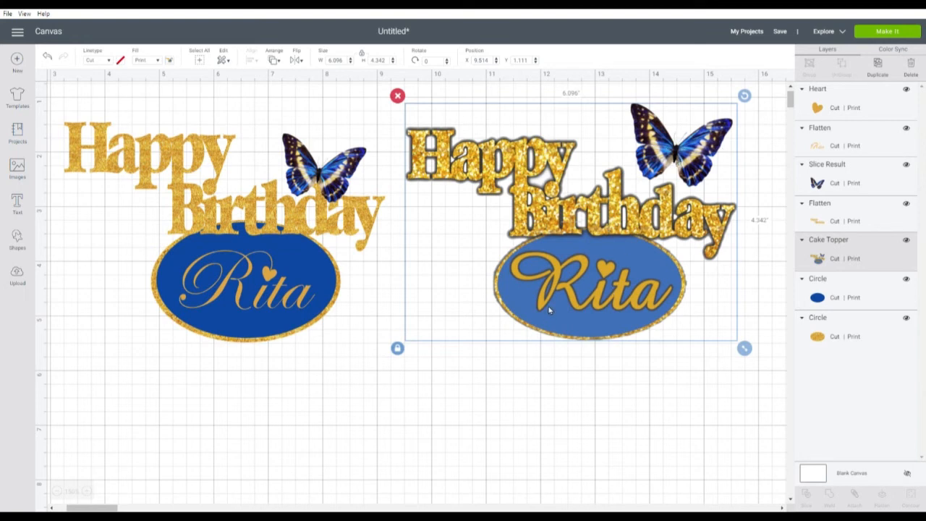
left_click_drag(554, 305, 550, 330)
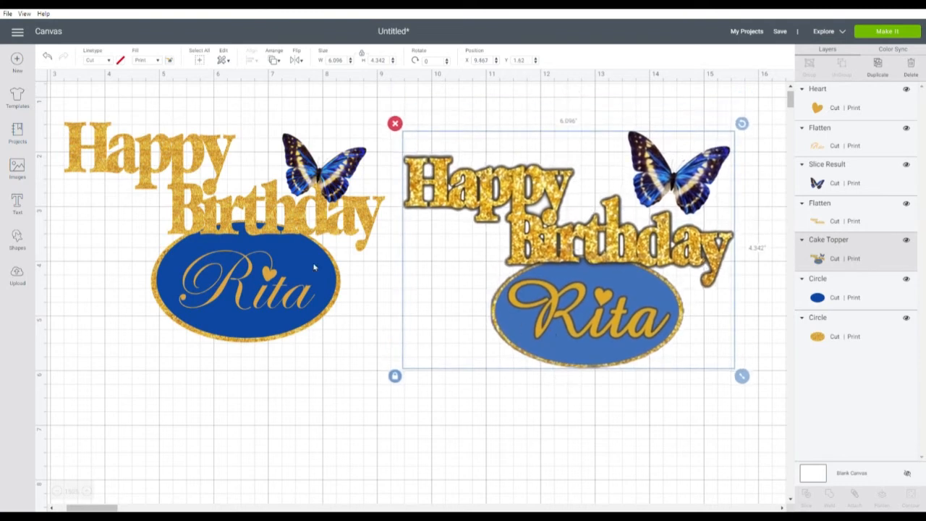
Flatten all parts of the new design into one printable image and move it to the free canvas area below.
left_click(289, 221)
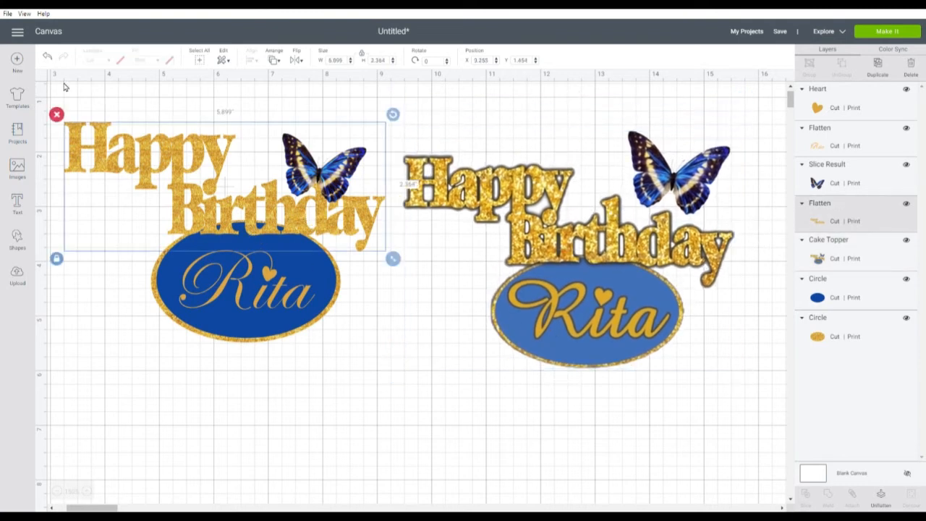
left_click_drag(55, 96, 388, 410)
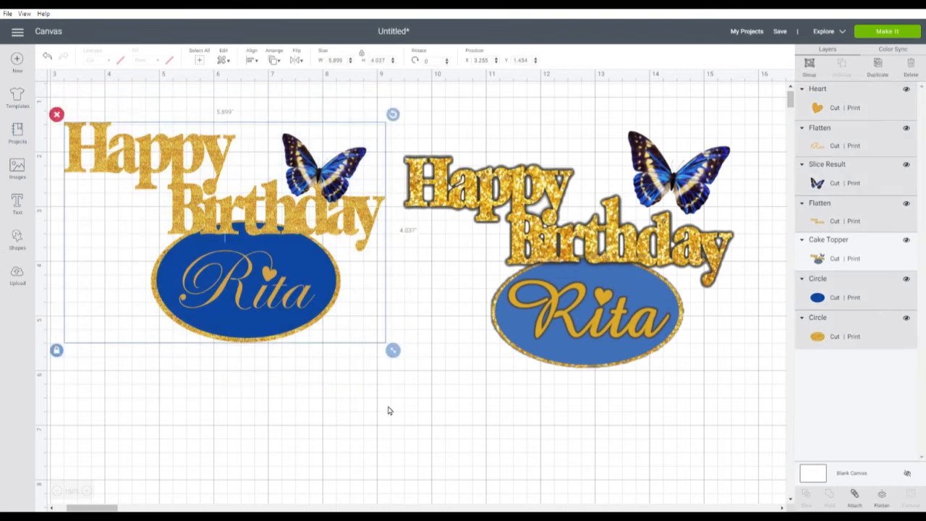
left_click(884, 498)
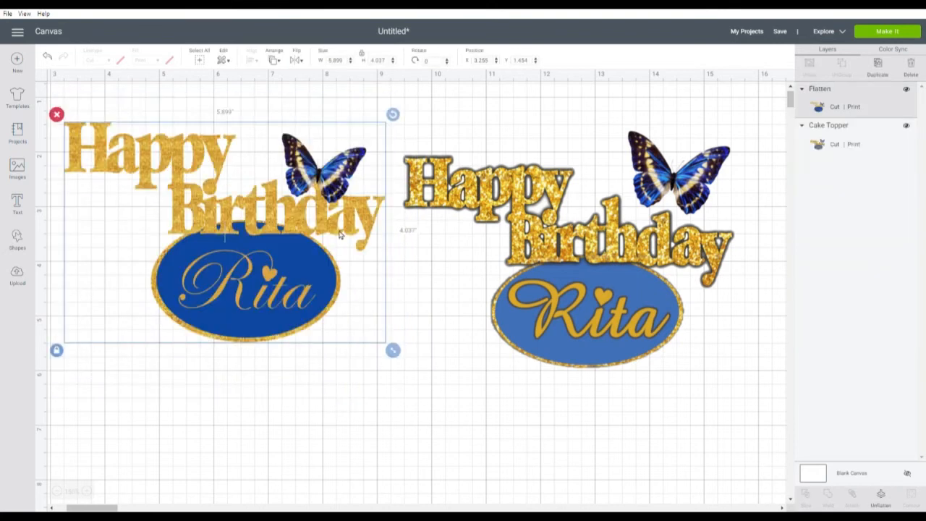
left_click_drag(291, 220, 259, 487)
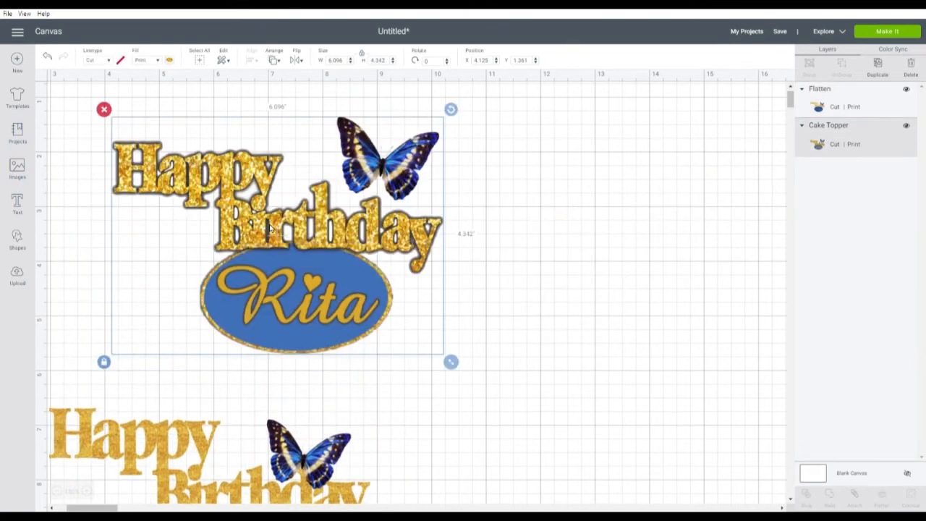
Duplicate the reference cake topper image and place the two copies side by side above the new design.
right_click(270, 229)
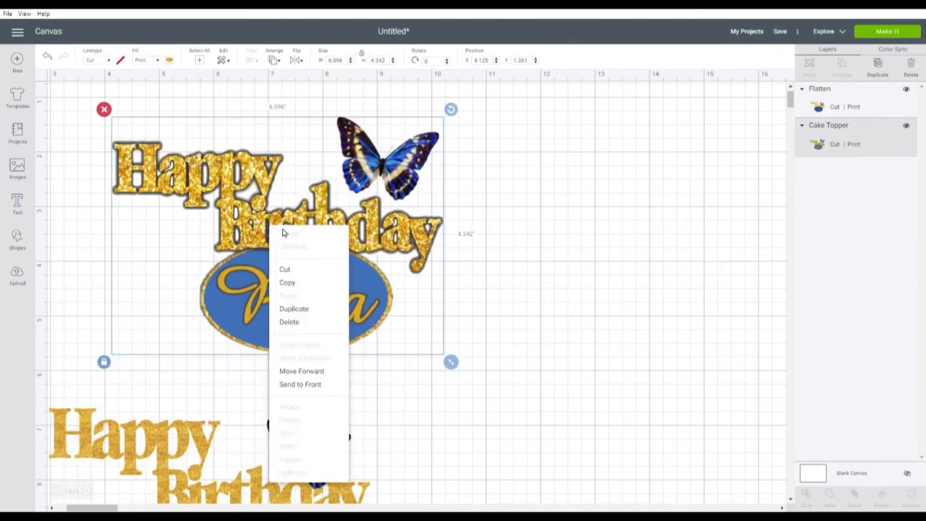
left_click(309, 308)
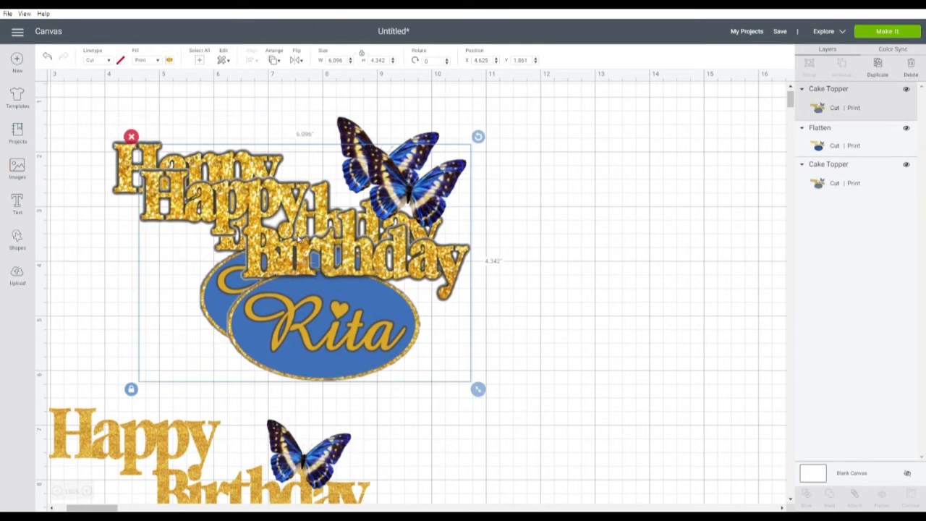
left_click_drag(347, 285, 568, 253)
left_click(271, 229)
left_click_drag(271, 229, 155, 235)
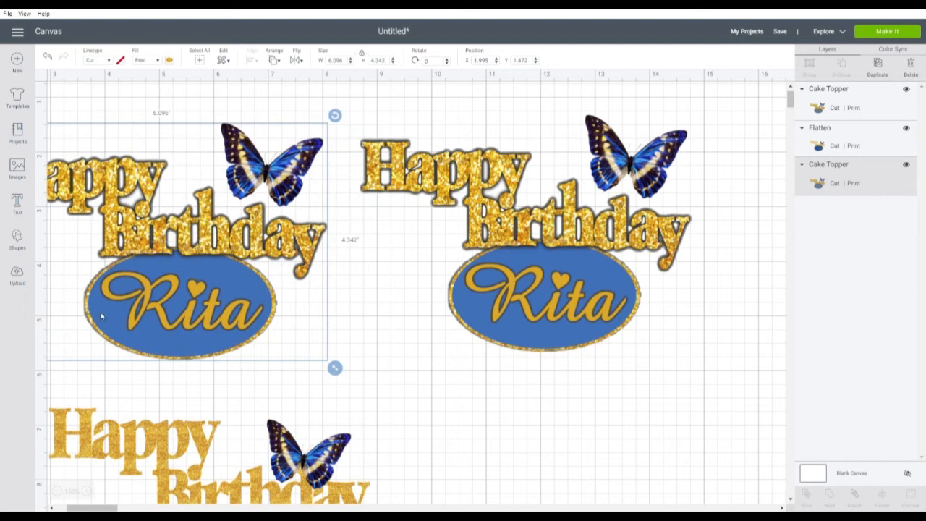
Add a circle, stretch and tilt it into an oval about 3.04 by 2.18 in, and cover the second reference topper's butterfly.
left_click(20, 239)
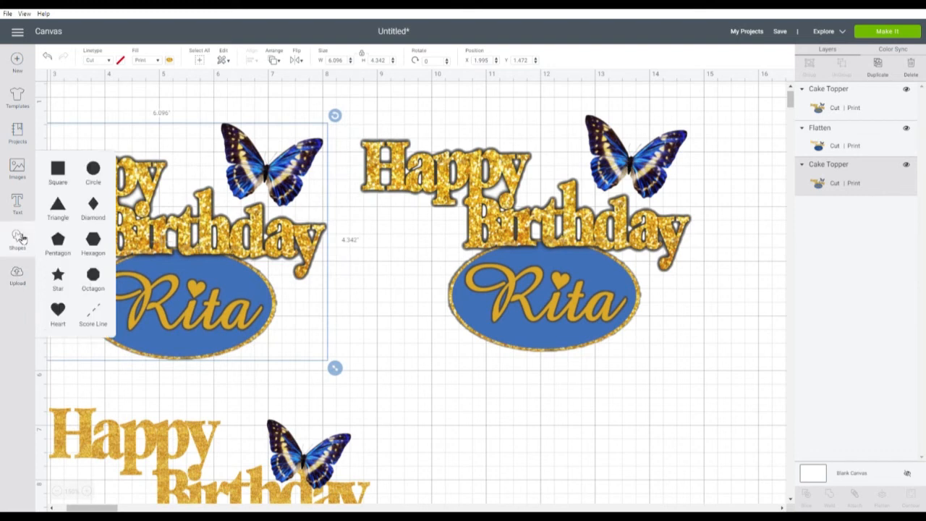
left_click(94, 169)
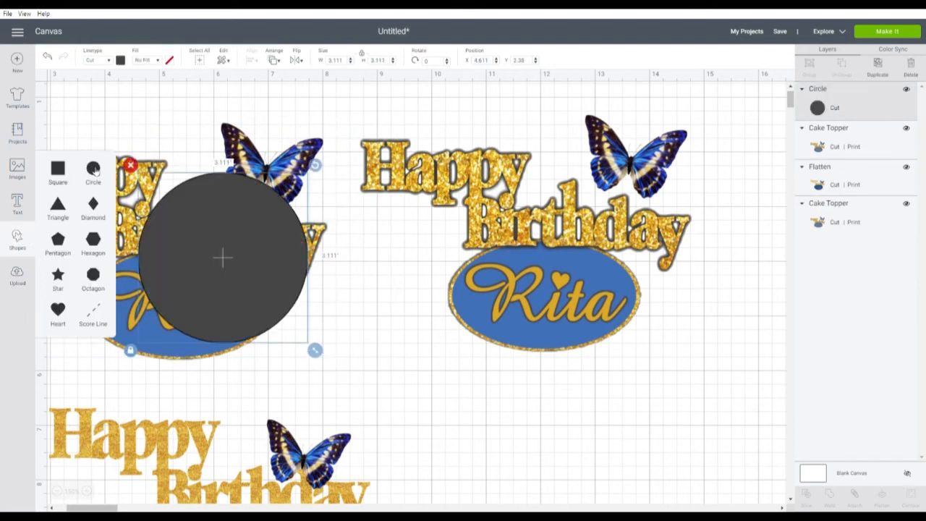
left_click_drag(251, 297, 601, 205)
left_click(363, 327)
left_click_drag(715, 256, 748, 203)
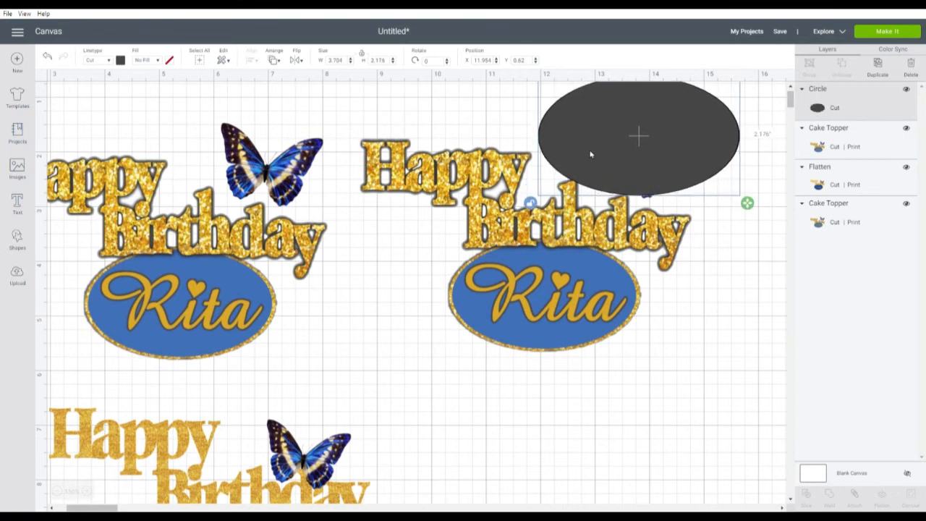
left_click_drag(614, 154, 597, 175)
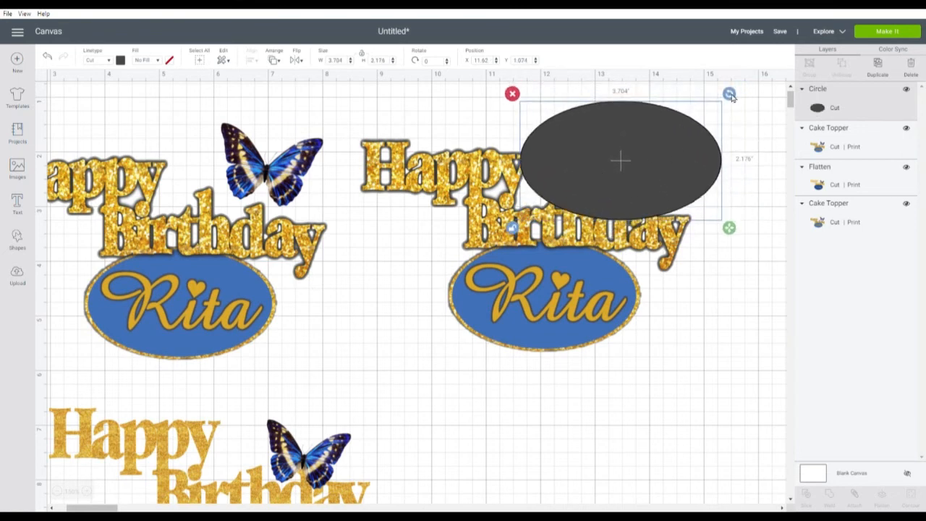
left_click_drag(729, 93, 739, 115)
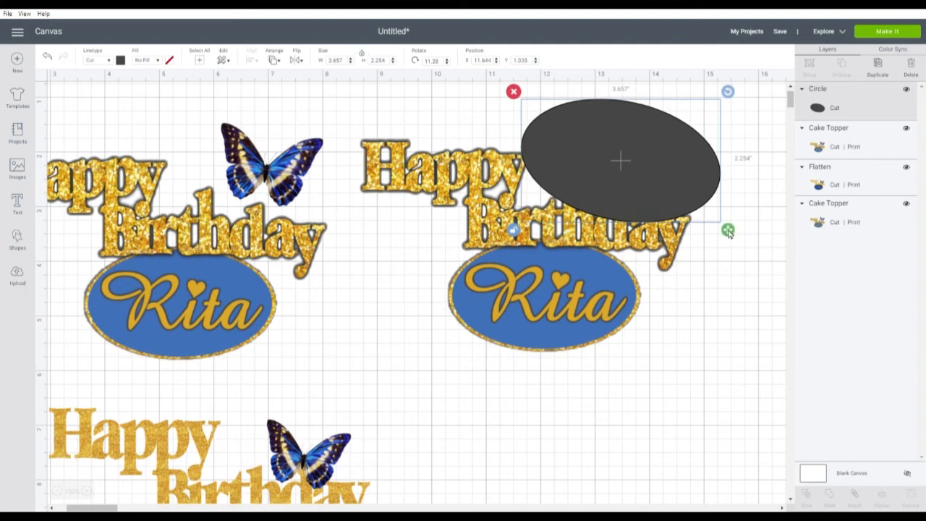
left_click_drag(727, 229, 696, 224)
left_click_drag(585, 178, 623, 166)
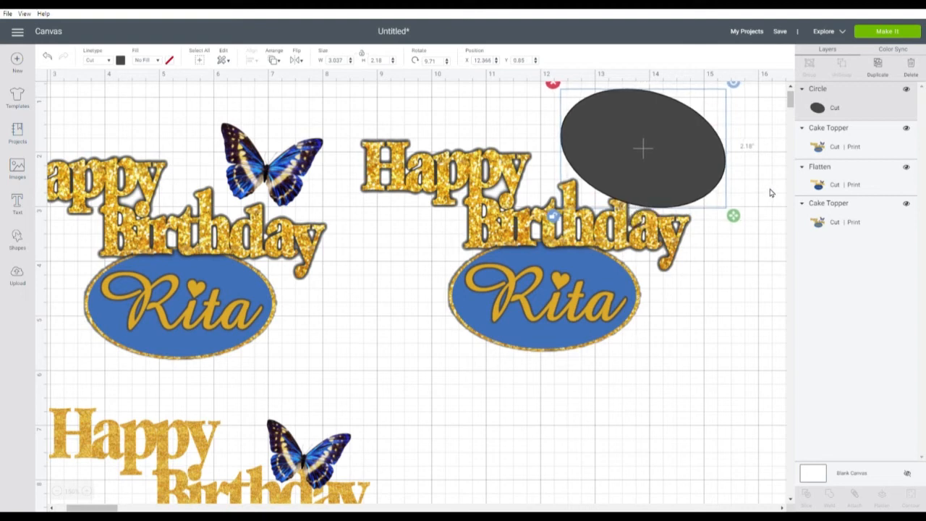
Slice the second reference topper with the oval and delete the other slice pieces, keeping only the printed butterfly.
left_click_drag(771, 190, 520, 246)
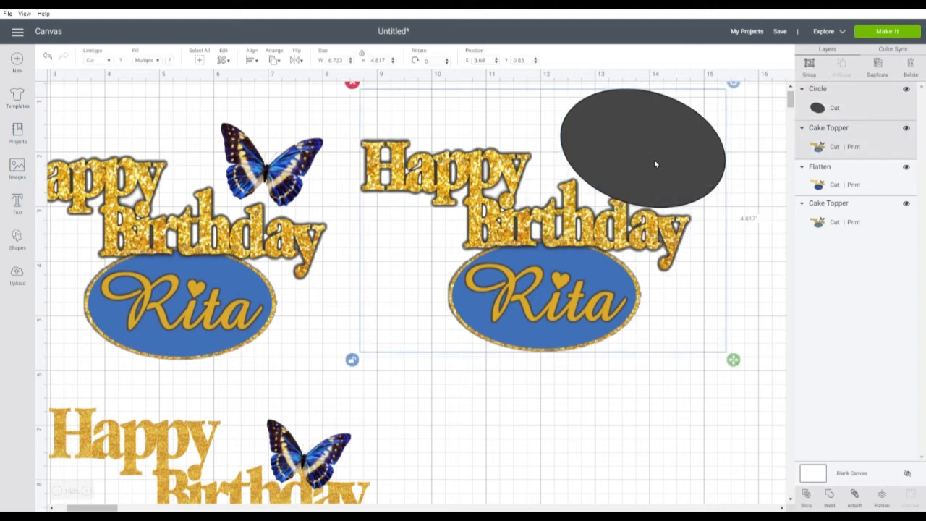
left_click(806, 495)
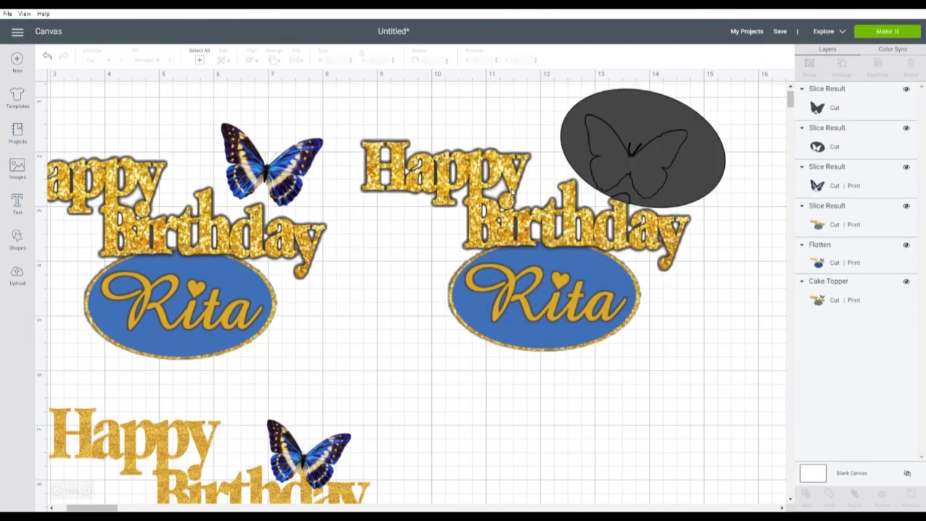
left_click(614, 111)
left_click(553, 87)
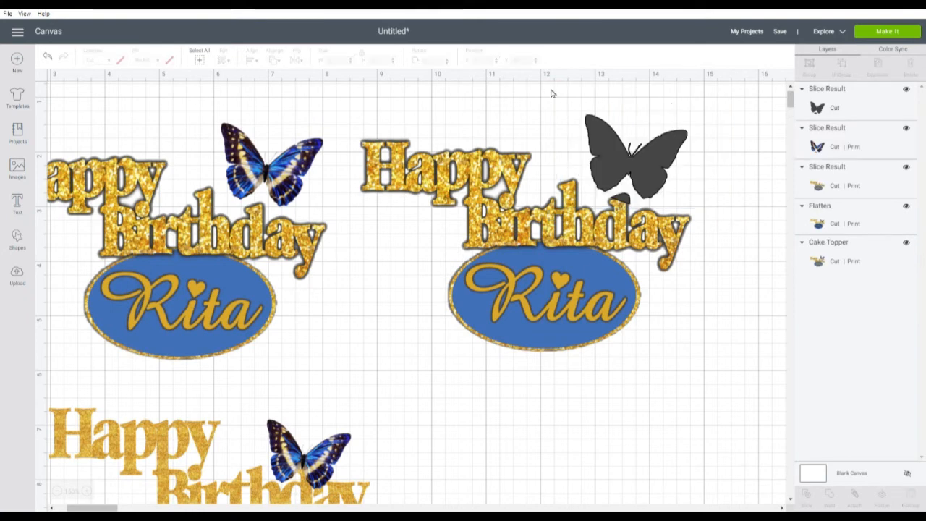
left_click(489, 240)
left_click(352, 130)
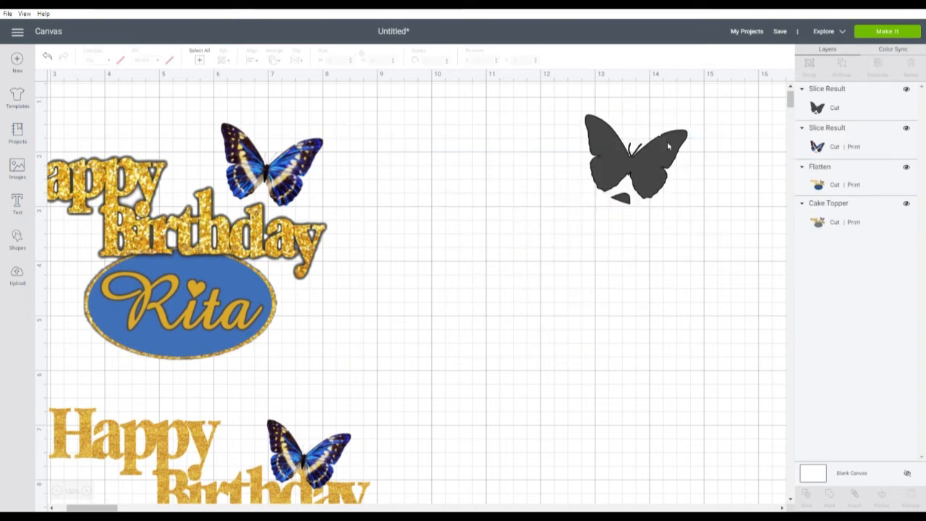
left_click(604, 170)
left_click(578, 108)
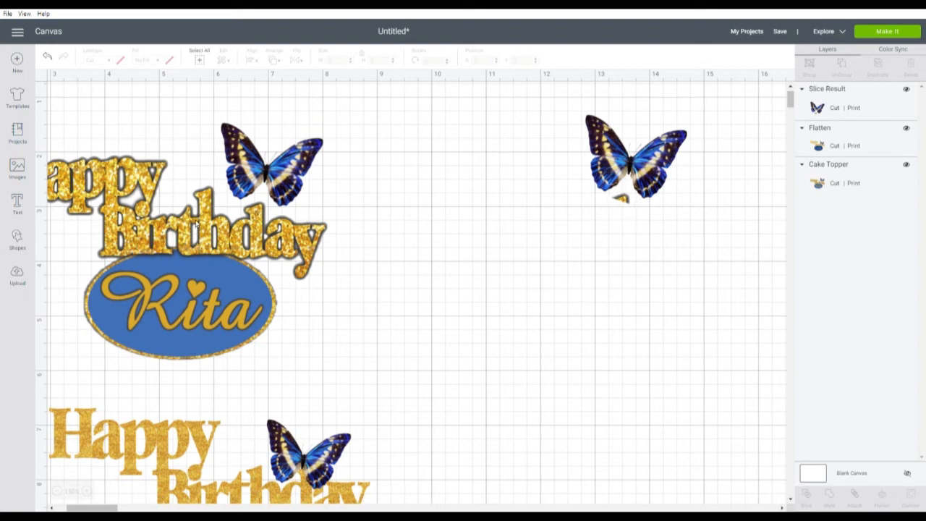
Add a triangle, shrink it to about 0.88 by 0.34 in, tilt it about 36° and place it over the gold remnant below the butterfly.
left_click(17, 241)
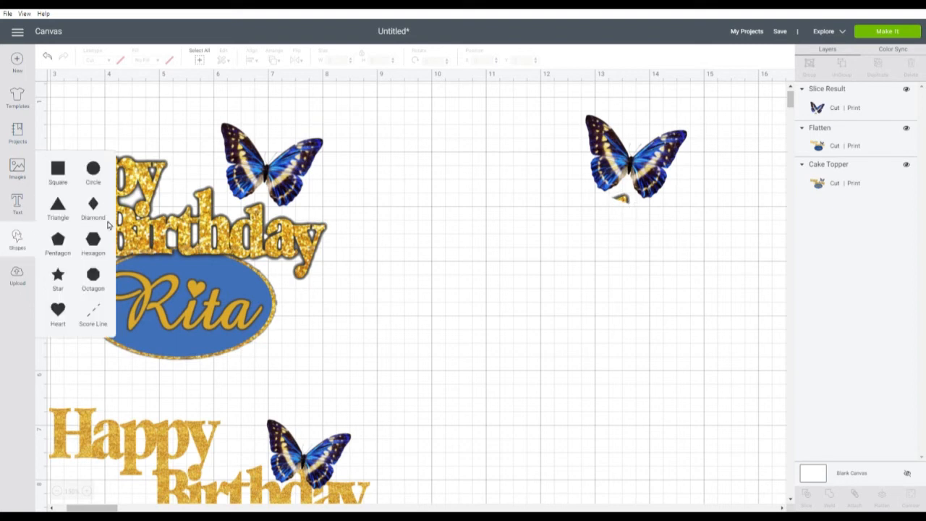
left_click(58, 209)
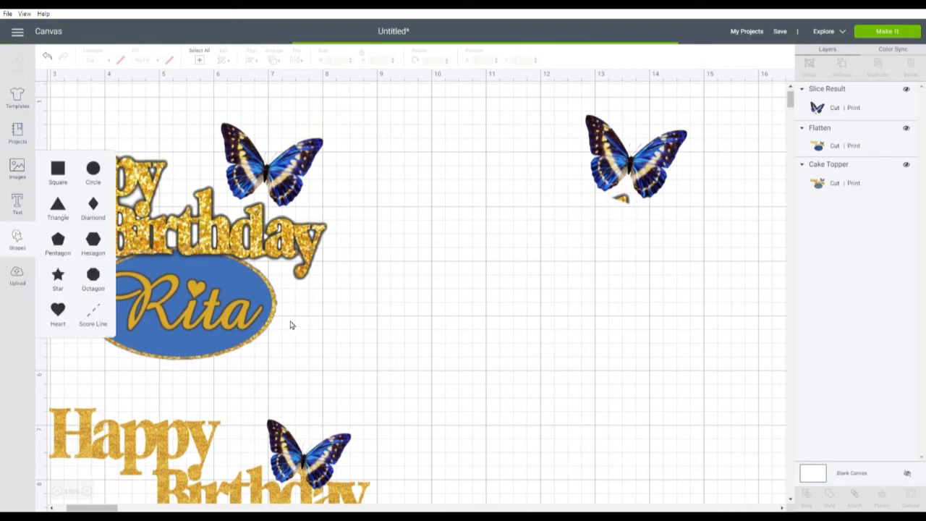
left_click_drag(301, 303, 572, 318)
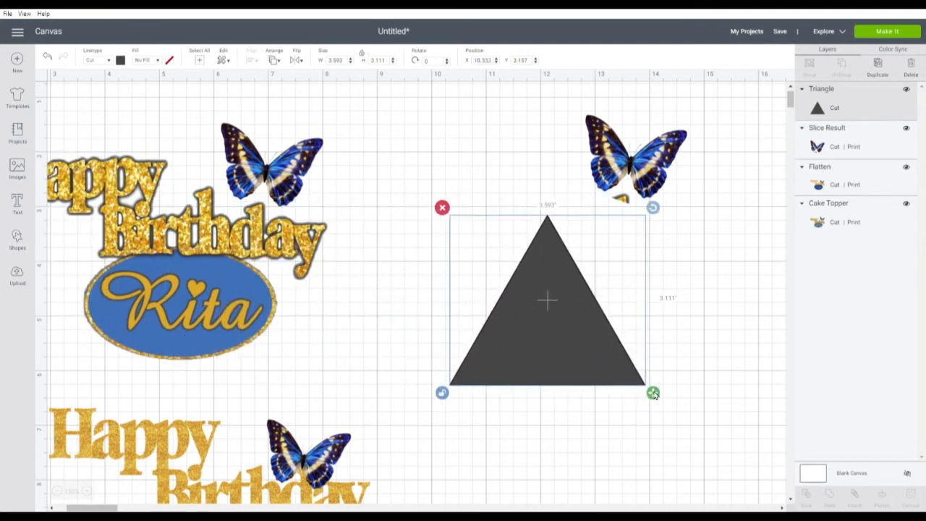
left_click_drag(652, 391, 508, 244)
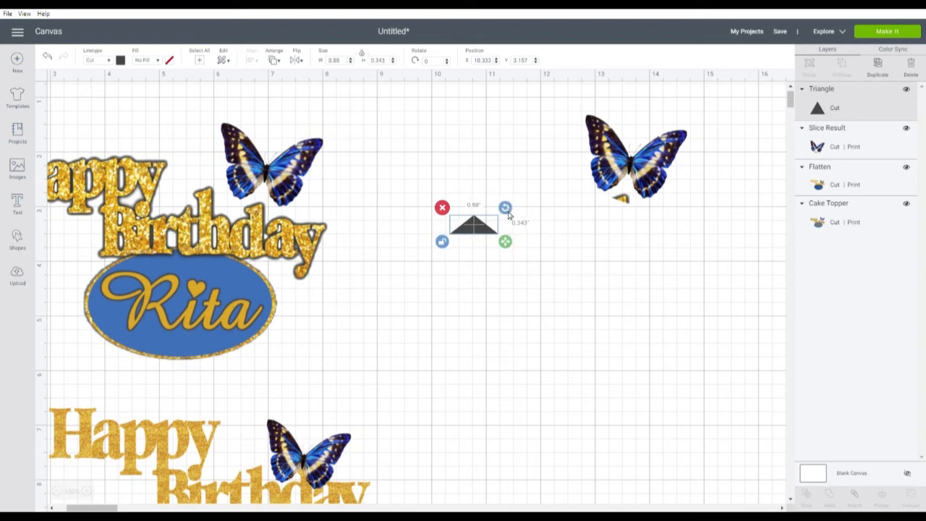
left_click_drag(509, 207, 627, 209)
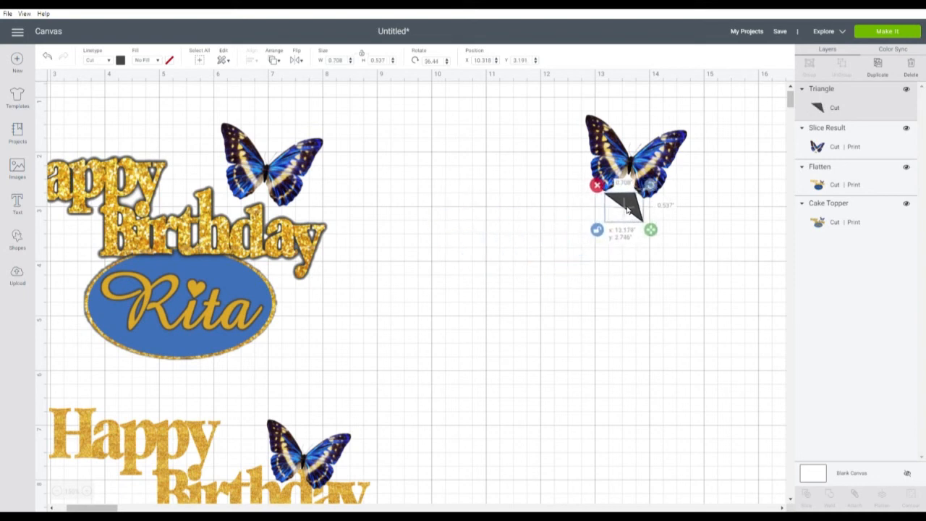
left_click(596, 306)
Slice the gold remnant off the butterfly with the triangle and delete all the leftover pieces.
left_click_drag(615, 263, 645, 115)
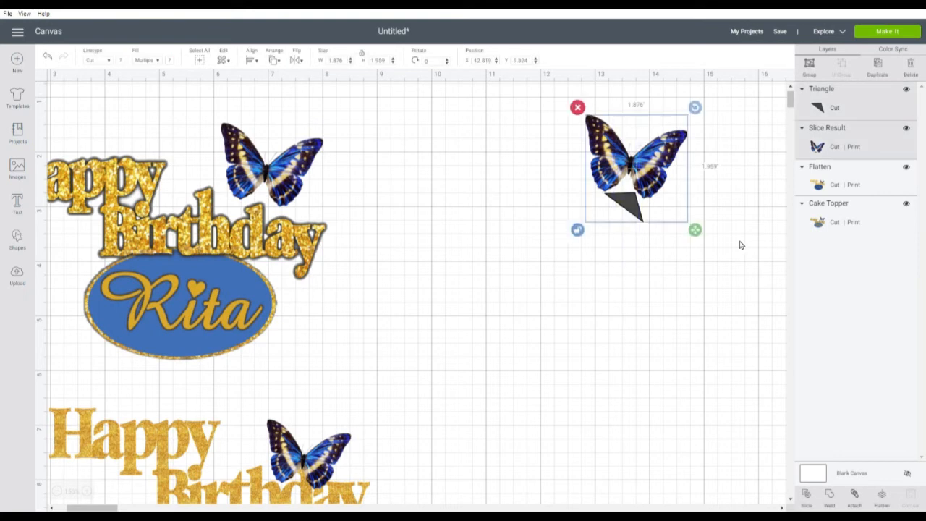
left_click(809, 497)
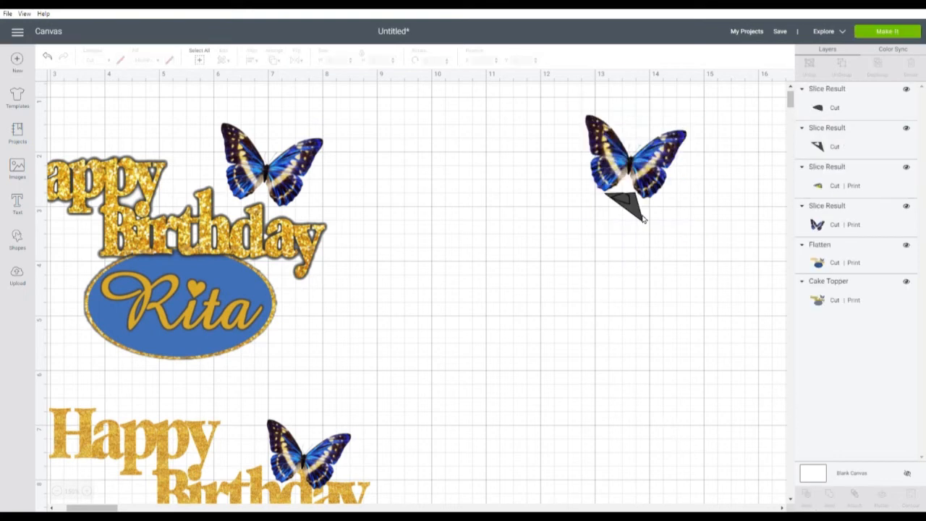
left_click(640, 217)
left_click_drag(640, 217, 539, 249)
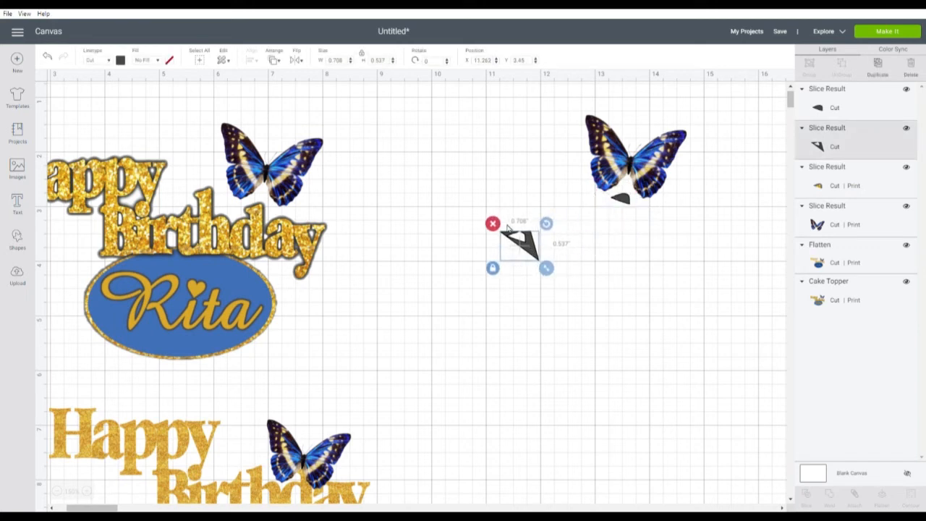
left_click(502, 219)
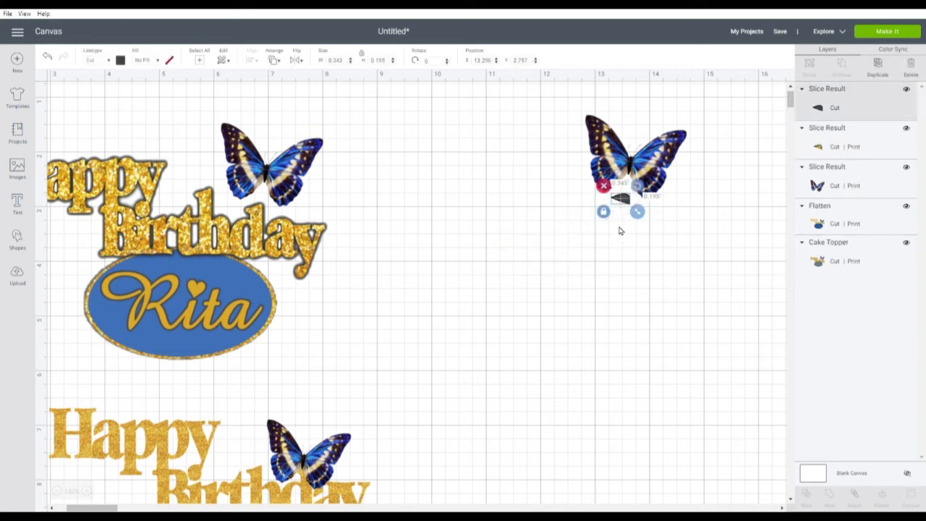
left_click(605, 187)
left_click_drag(620, 201, 562, 253)
left_click(548, 245)
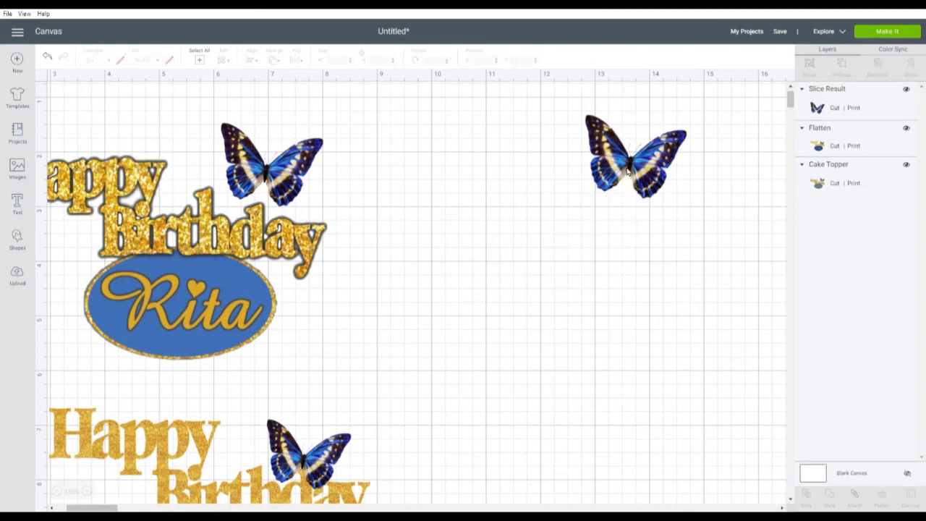
Flip the cut-out butterfly horizontally and place it against the upper left side of the reference topper's name oval.
left_click_drag(651, 169, 411, 181)
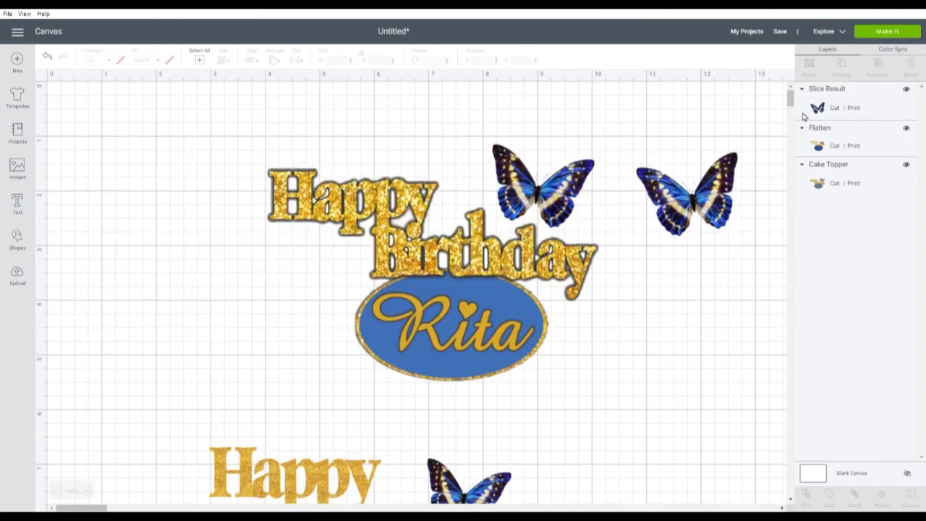
scroll(789, 102, "down", 1)
scroll(789, 101, "up", 1)
left_click(690, 204)
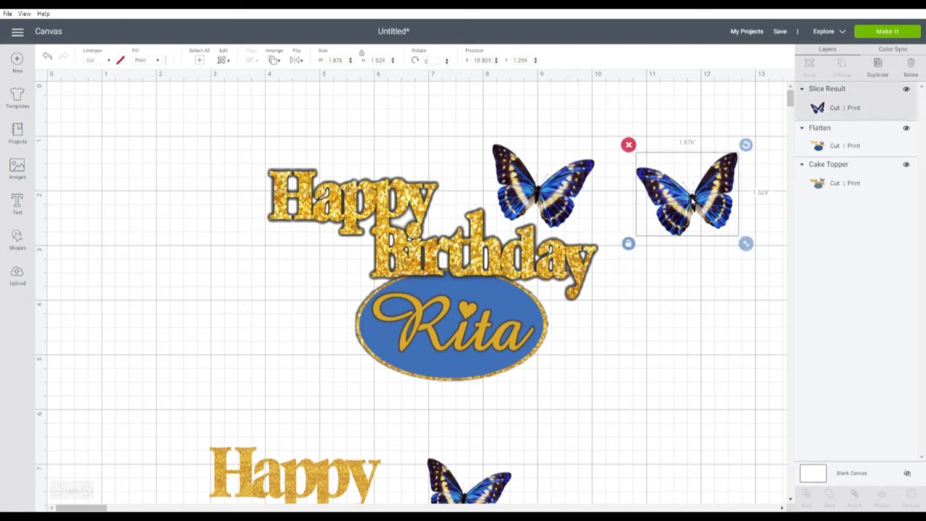
left_click_drag(699, 204, 336, 289)
Set the reference topper and its second butterfly together to 9.25 in wide and move them to the canvas's upper left corner.
left_click(556, 187)
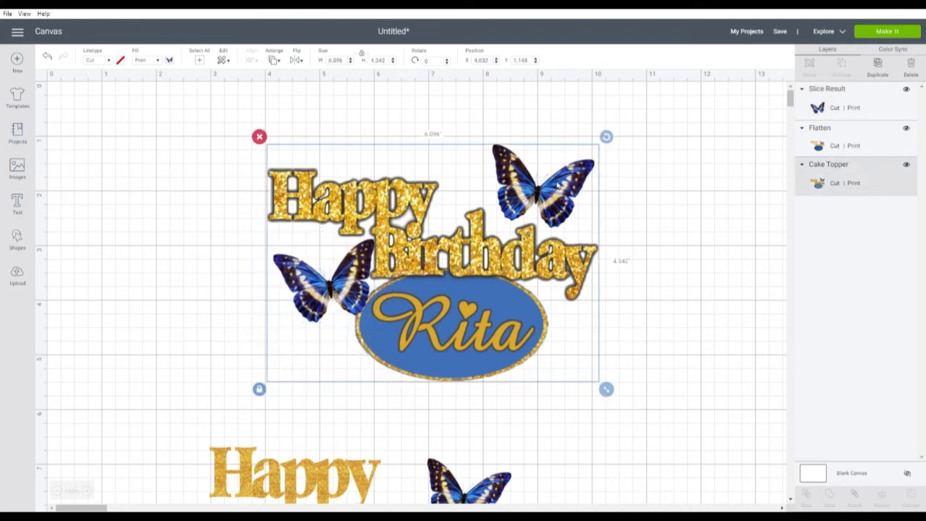
left_click(684, 282)
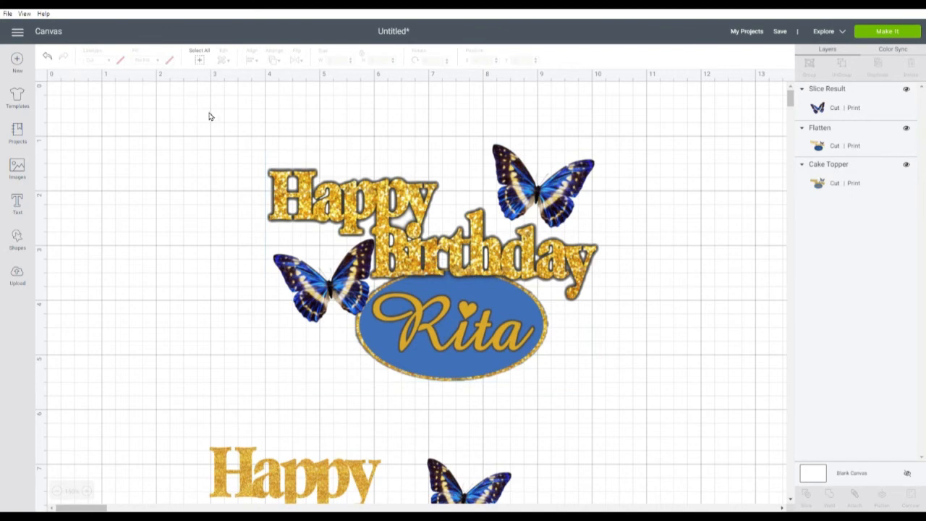
left_click_drag(208, 116, 709, 416)
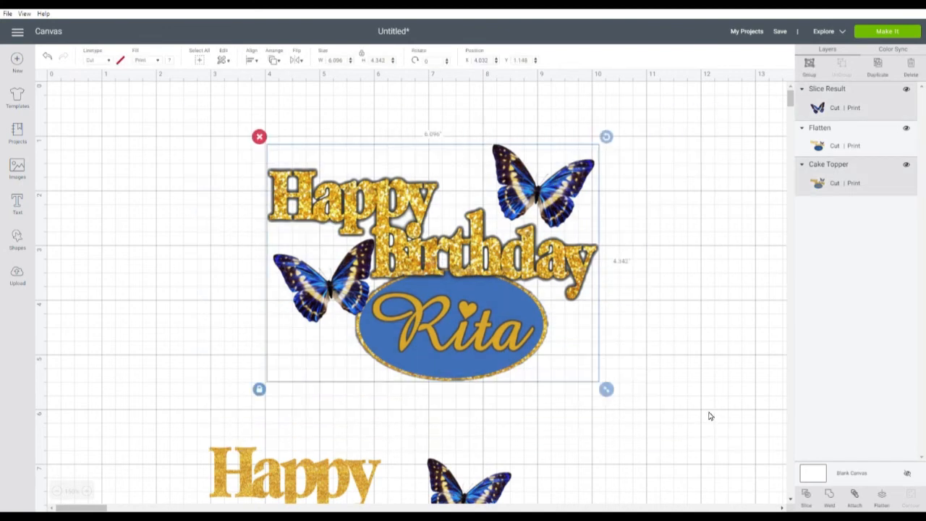
left_click(337, 60)
type("6")
type(".25")
key("Return")
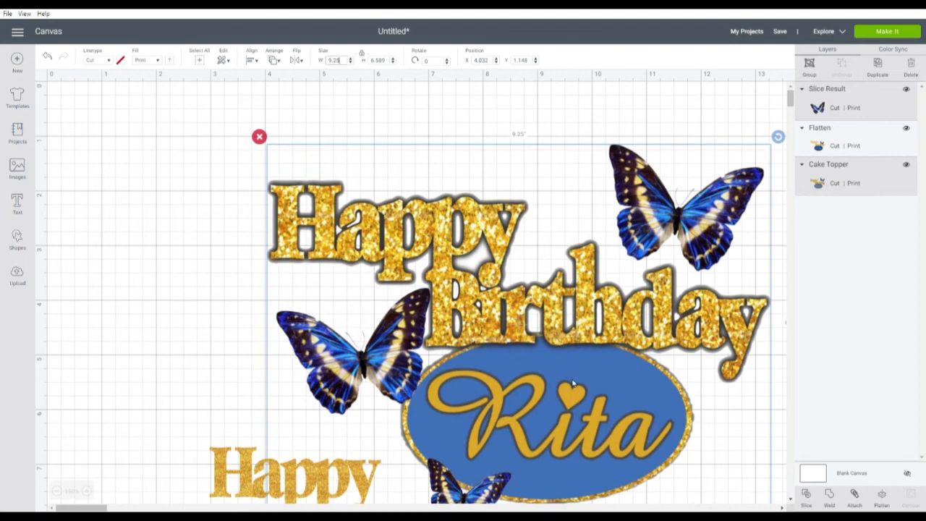
left_click_drag(570, 390, 363, 217)
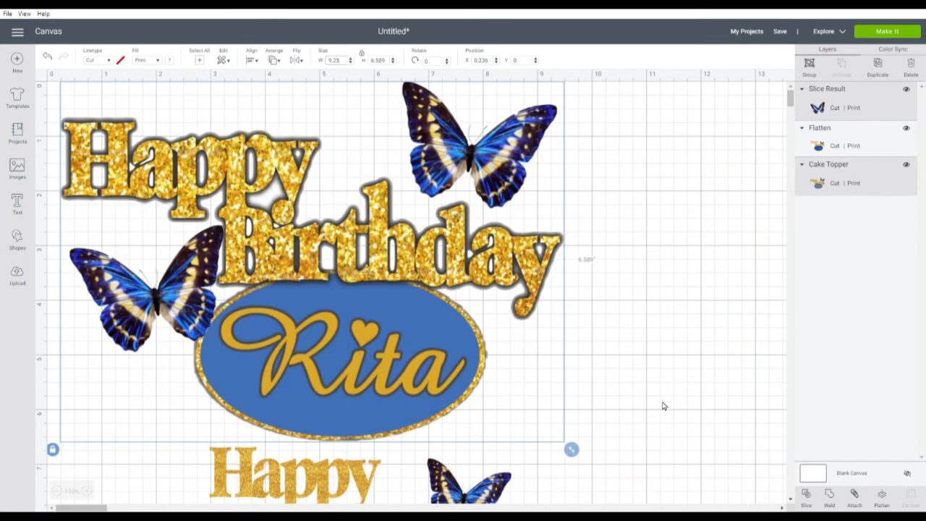
Move the flattened new design farther below the enlarged topper and unflatten it into separate parts.
scroll(679, 395, "down", 5)
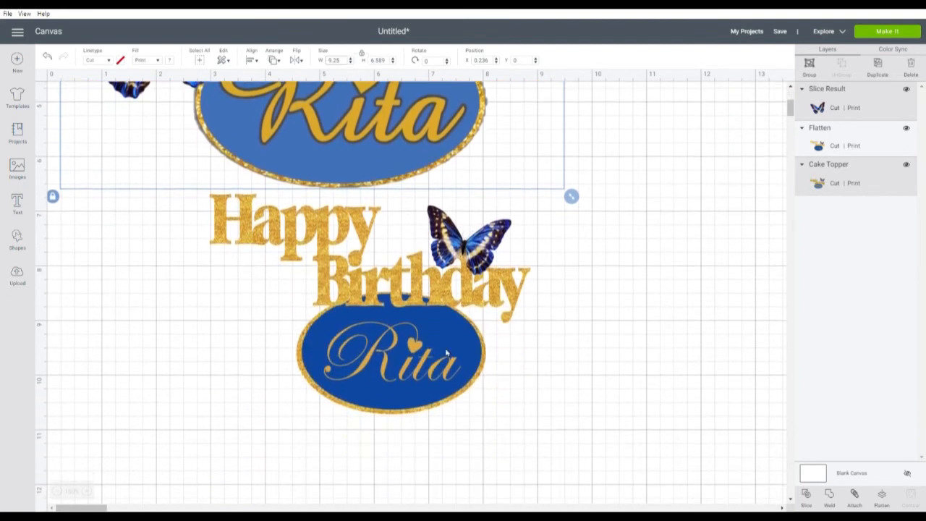
left_click(411, 278)
left_click_drag(377, 278, 433, 335)
left_click(665, 306)
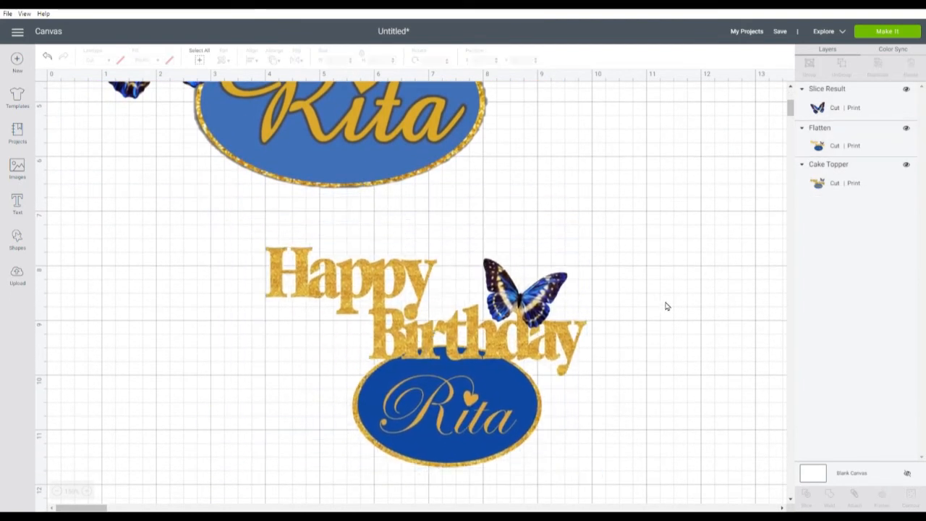
left_click(550, 296)
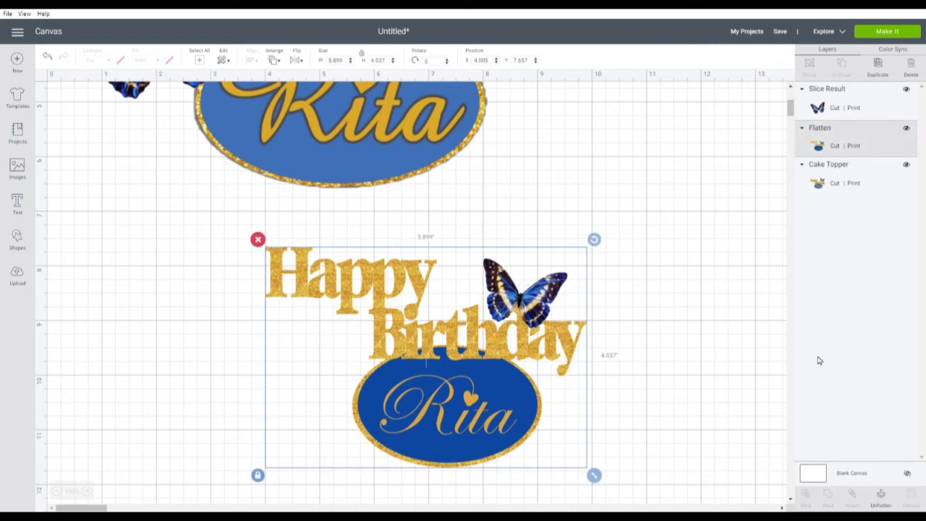
left_click(888, 499)
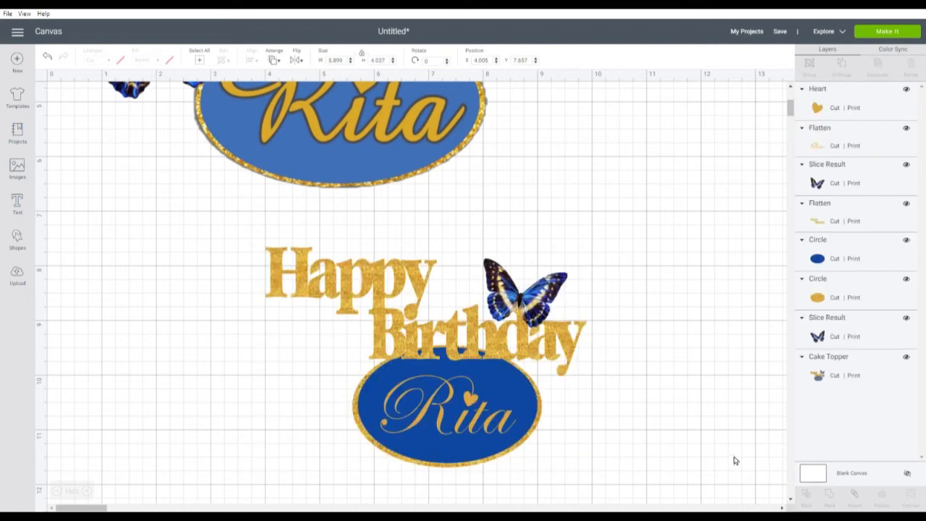
Move the new design's butterfly clear of the lettering, duplicate it, and place the copy below and to the right of the original.
left_click(547, 297)
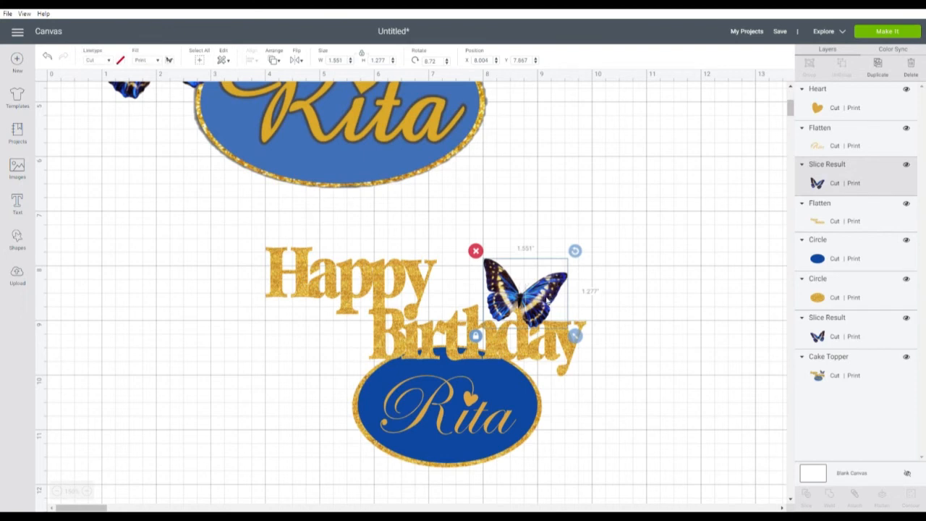
left_click_drag(548, 296, 613, 256)
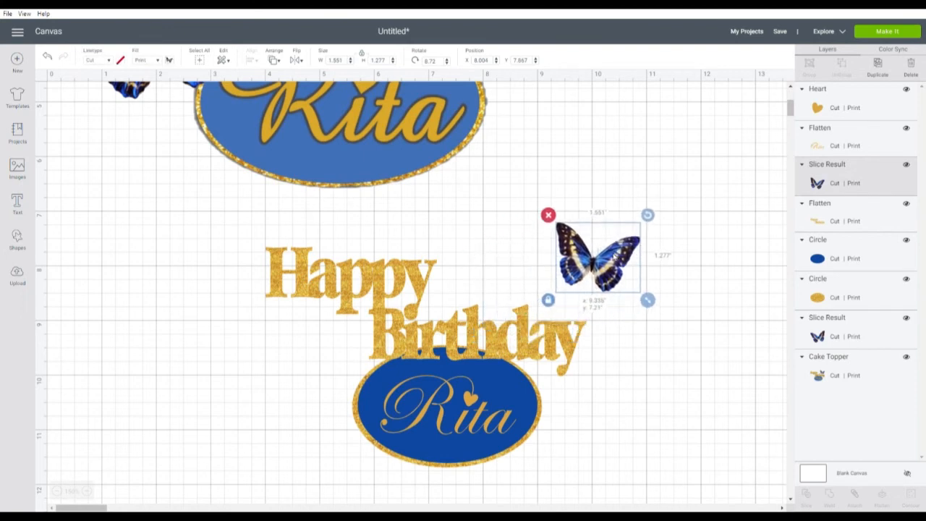
right_click(606, 261)
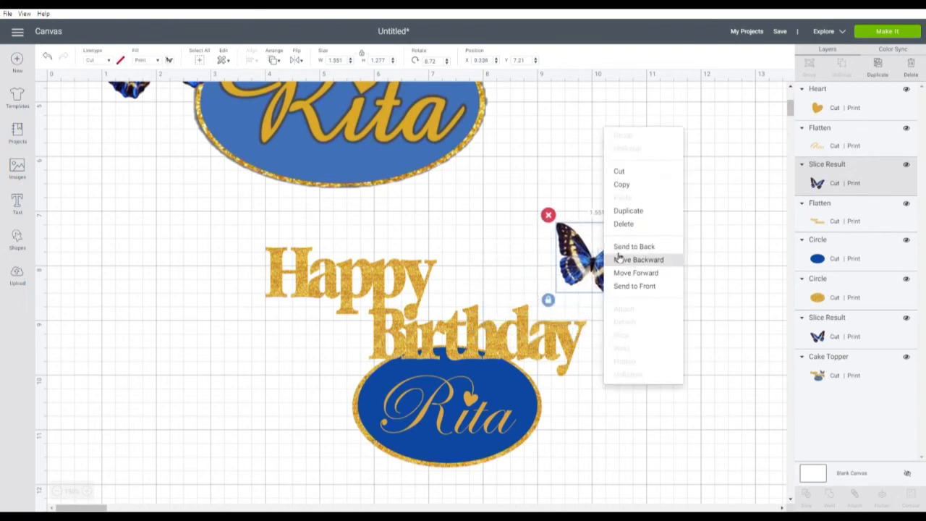
left_click(641, 211)
left_click_drag(635, 292, 669, 340)
right_click(668, 337)
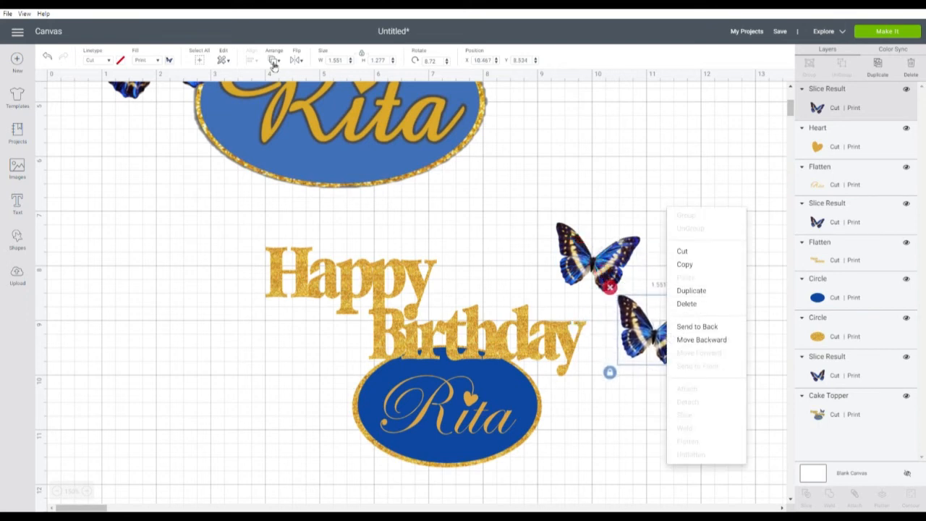
Flip the copied butterfly horizontally and place it left of the name oval, with the original butterfly above the word Birthday.
left_click(296, 63)
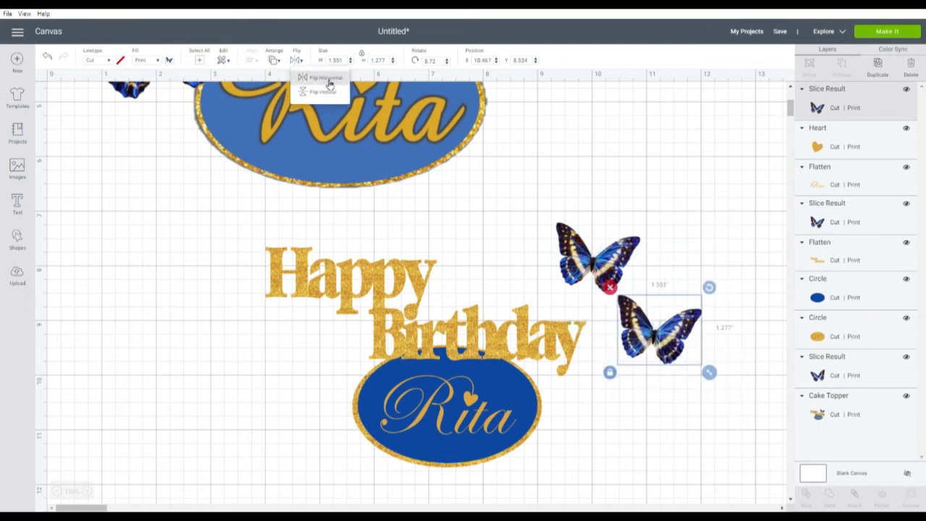
left_click(324, 81)
left_click_drag(652, 338, 304, 375)
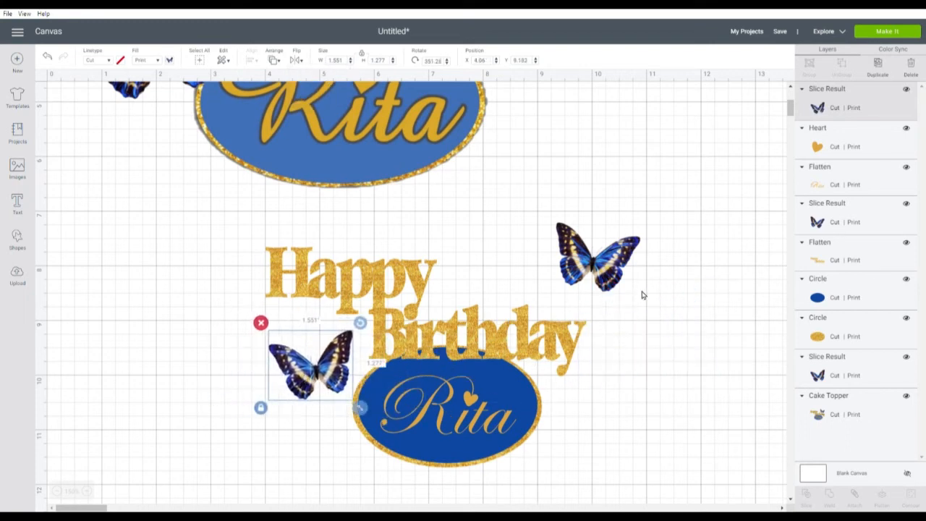
left_click(605, 271)
left_click_drag(594, 268, 505, 277)
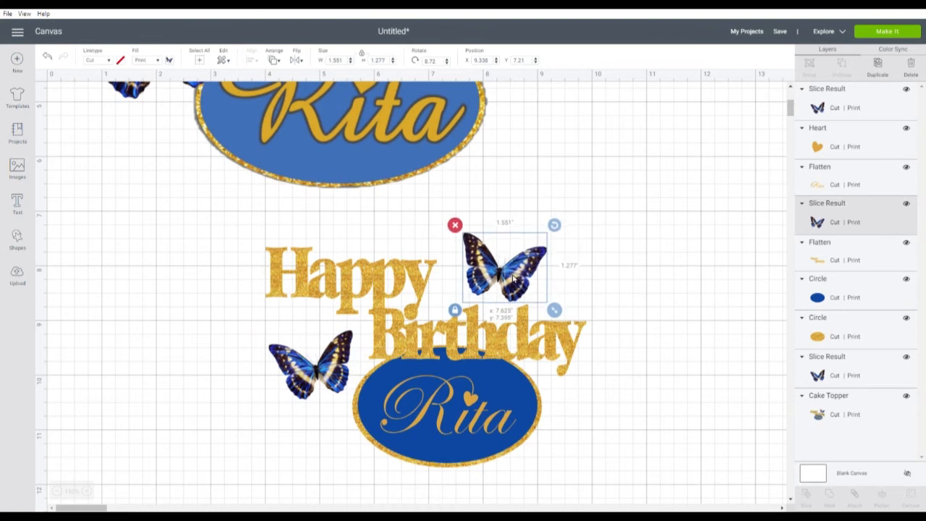
Resize the complete new design with both butterflies to 9.25 in wide and flatten it.
left_click_drag(210, 195, 659, 494)
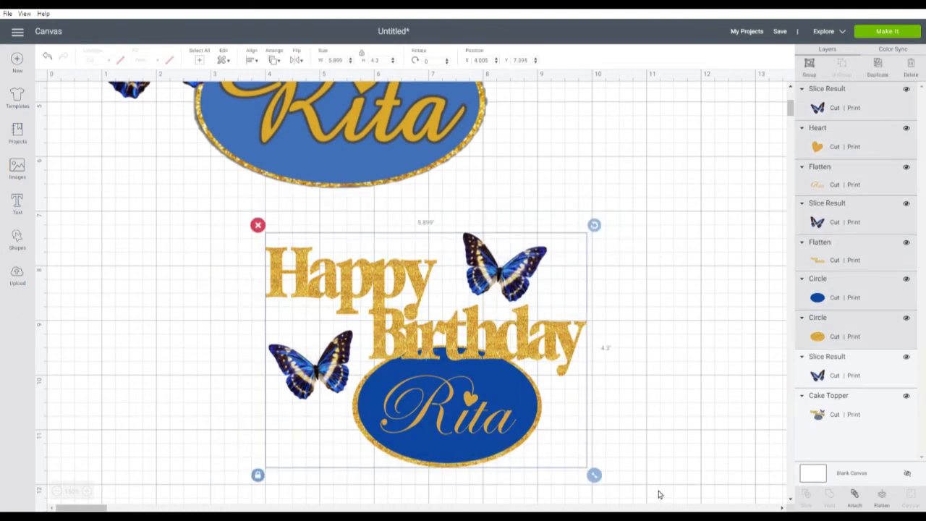
left_click(345, 60)
type("5")
key("Return")
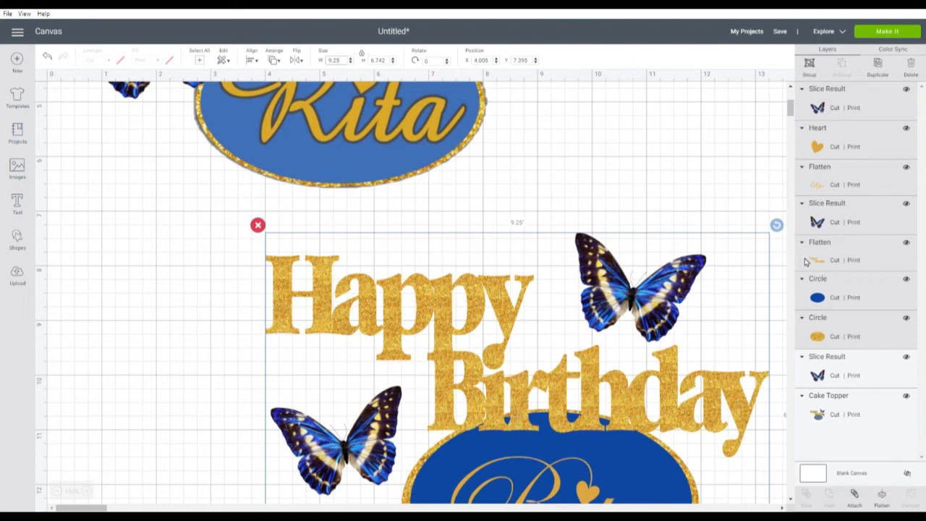
left_click_drag(790, 105, 788, 115)
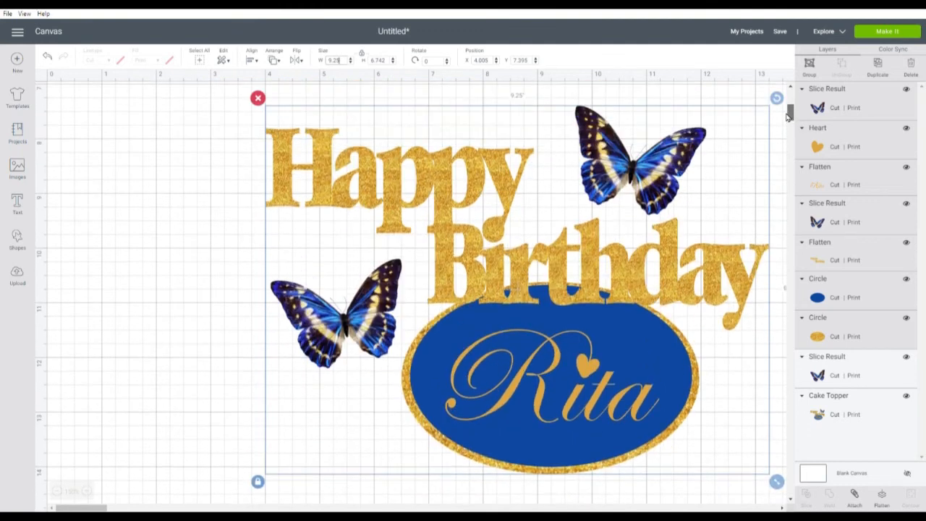
left_click(881, 496)
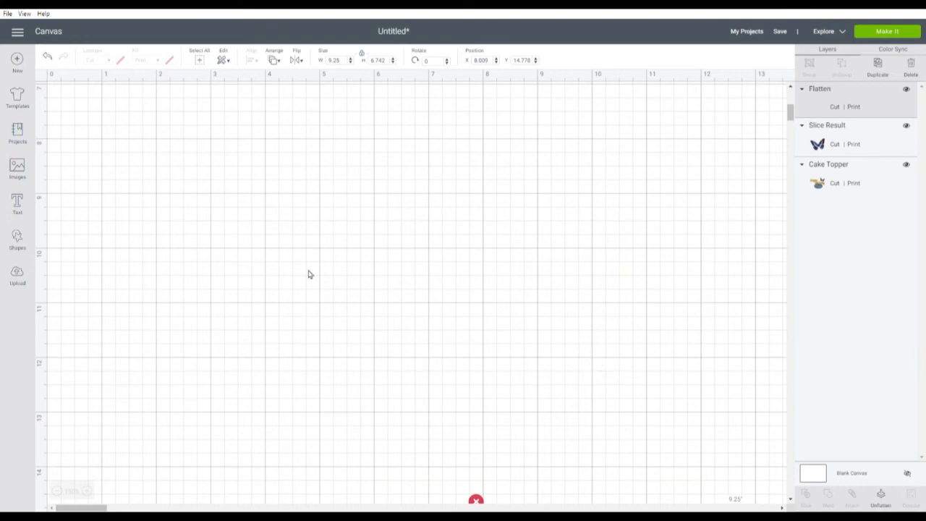
Move the flattened new design up and left on the canvas, closer to the reference topper.
left_click_drag(789, 109, 775, 130)
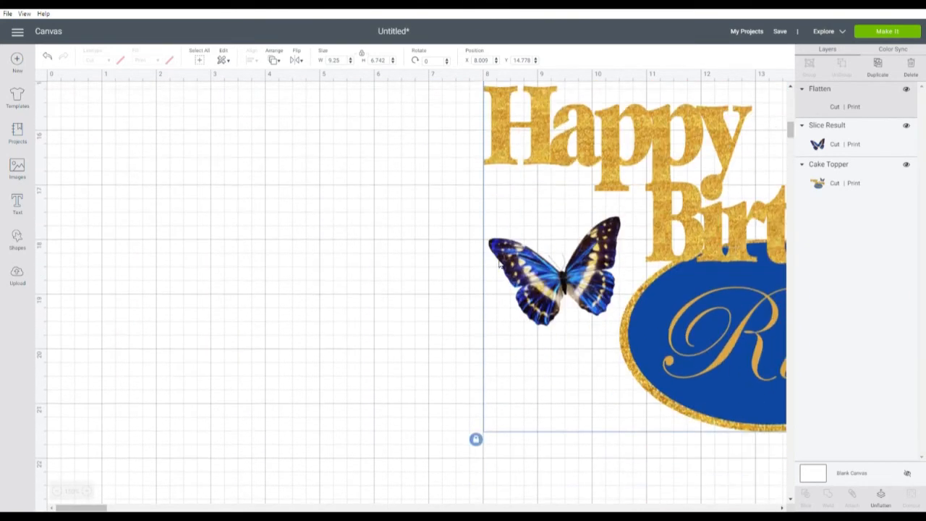
left_click(57, 491)
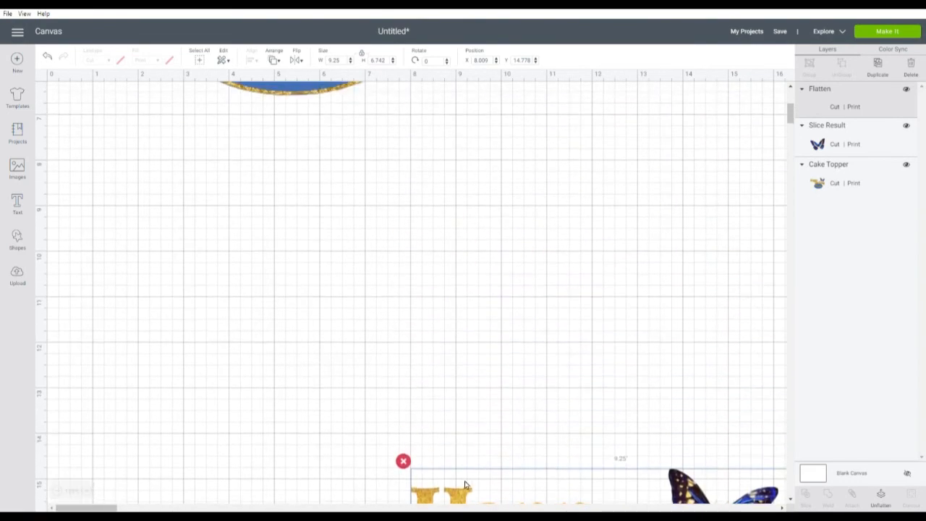
left_click_drag(507, 479, 316, 294)
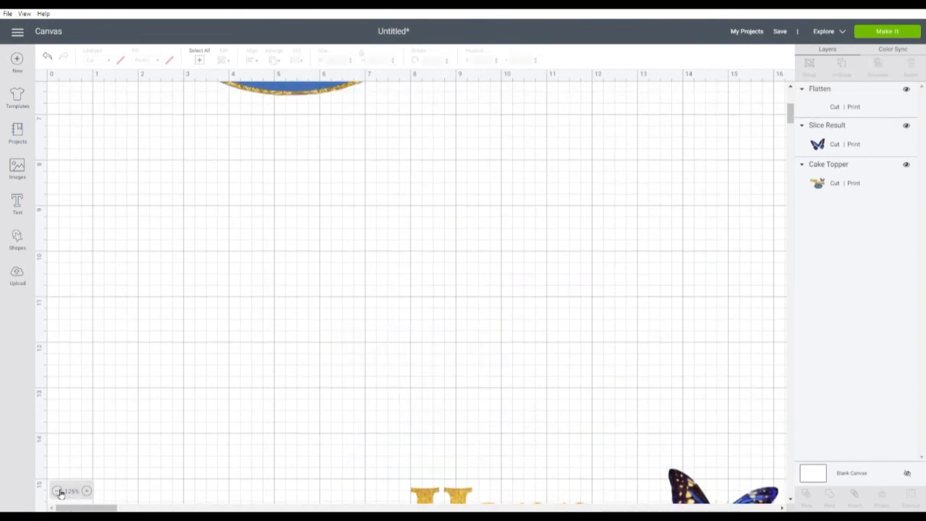
left_click(58, 491)
left_click(58, 491)
left_click_drag(428, 343, 335, 306)
left_click_drag(790, 132, 785, 102)
Move the reference topper away from the canvas corner and place its loose butterfly left of the name oval, rotated to about 104°.
left_click(210, 221)
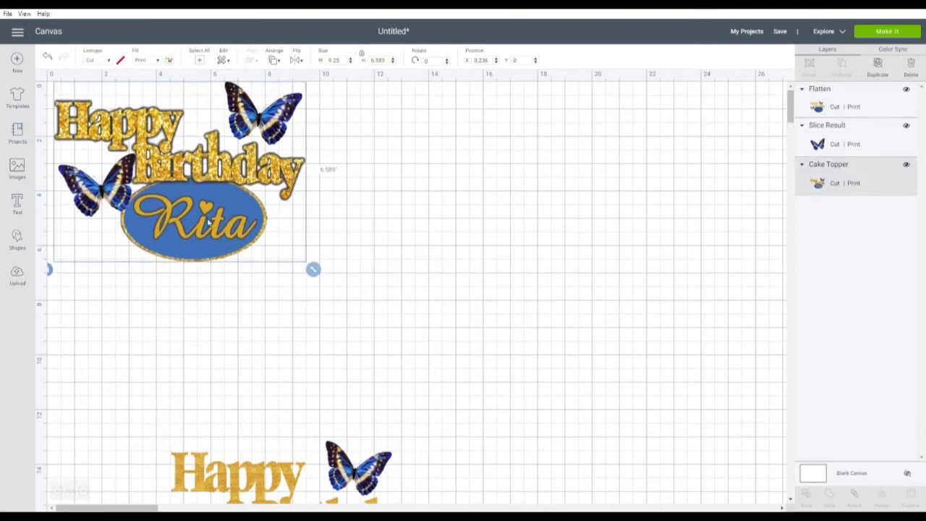
left_click_drag(209, 221, 365, 318)
left_click(102, 191)
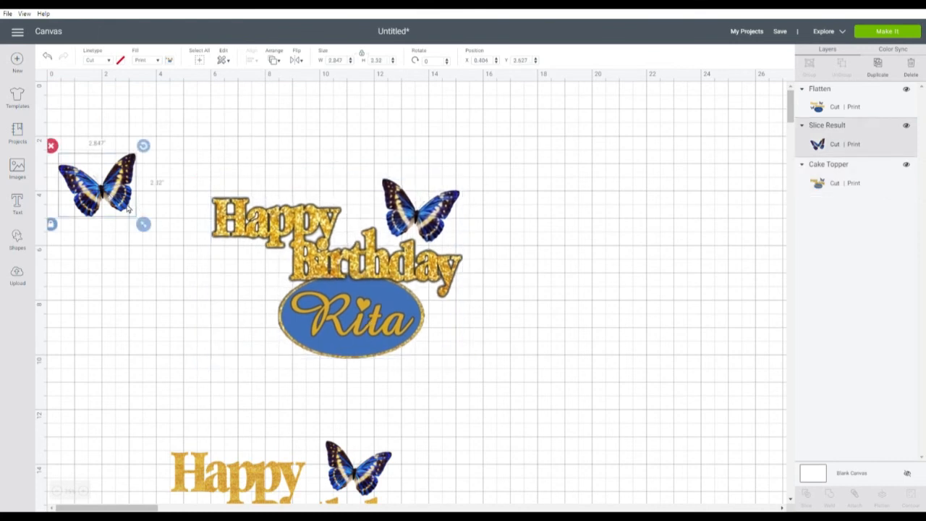
left_click_drag(102, 191, 245, 307)
left_click_drag(287, 262, 242, 307)
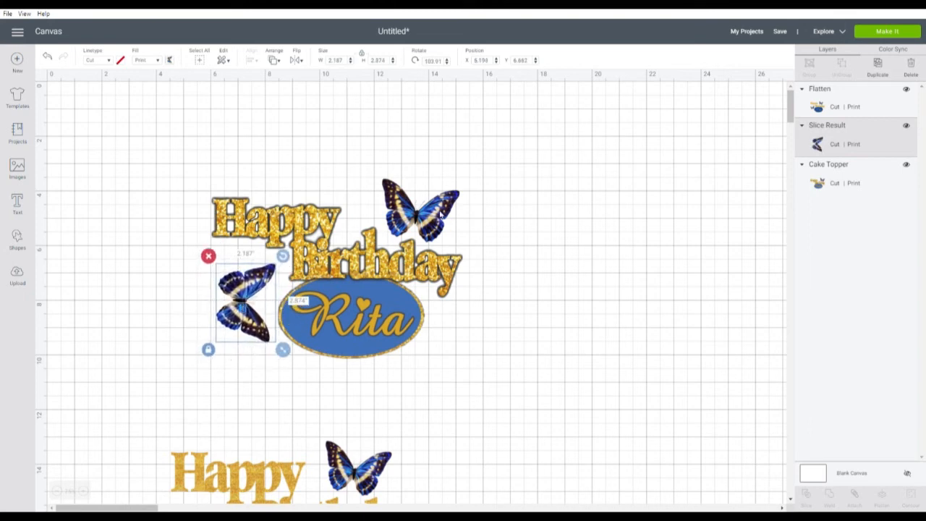
left_click(440, 214)
left_click(569, 296)
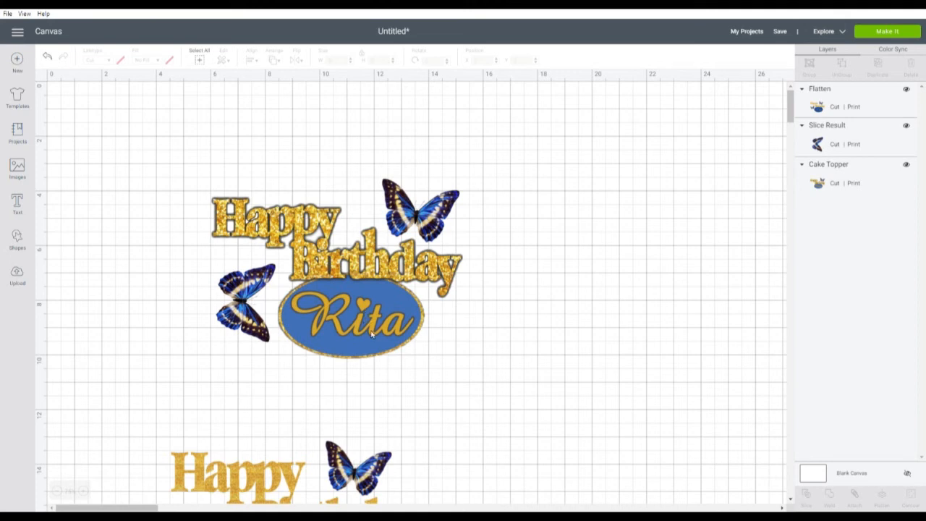
Duplicate the reference topper, place the copy to its right and flip the copy horizontally.
left_click(348, 295)
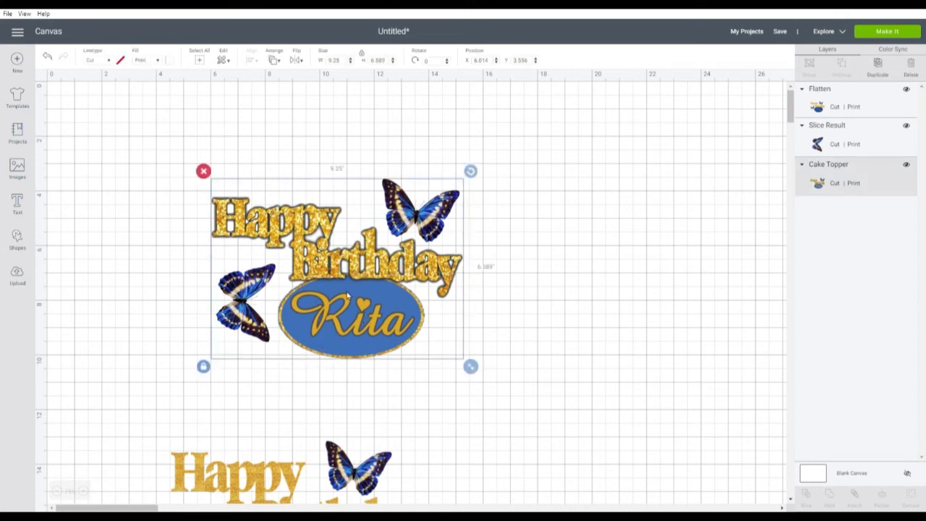
right_click(345, 315)
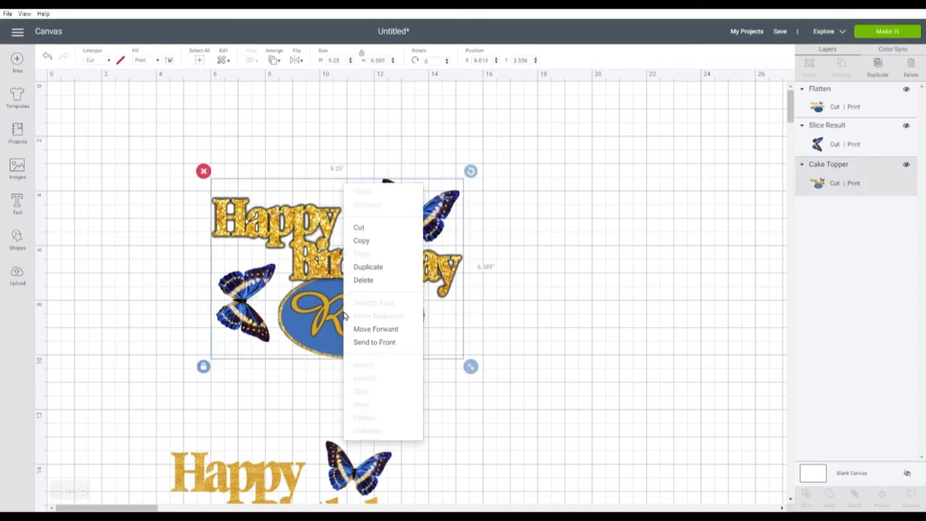
left_click(376, 267)
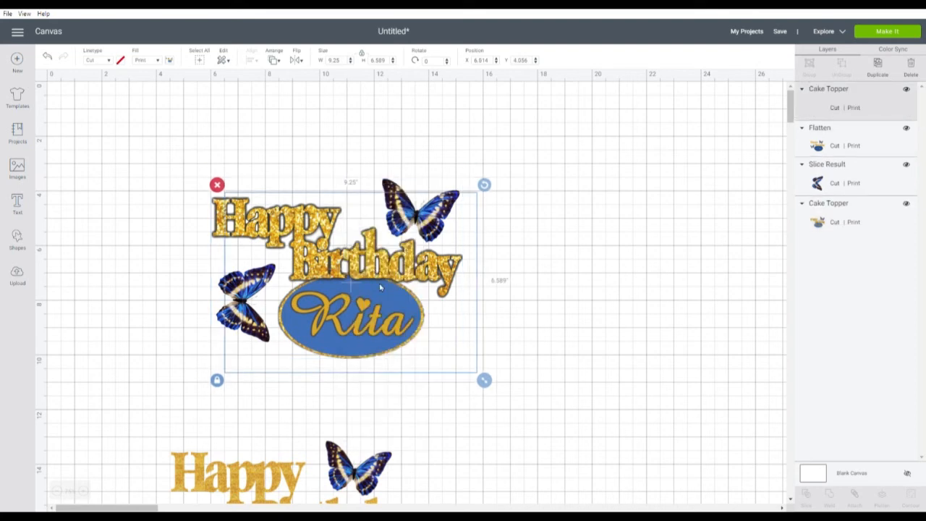
left_click_drag(380, 287, 645, 298)
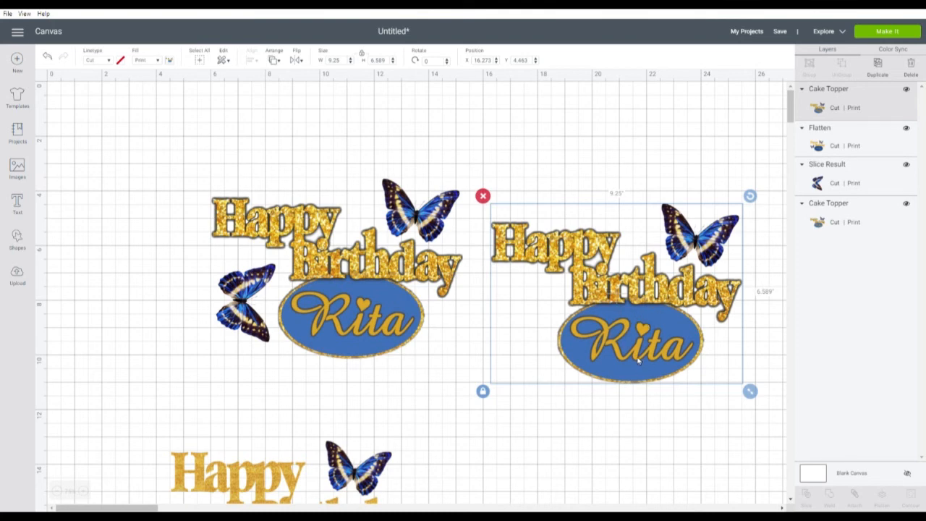
left_click(299, 60)
left_click(315, 78)
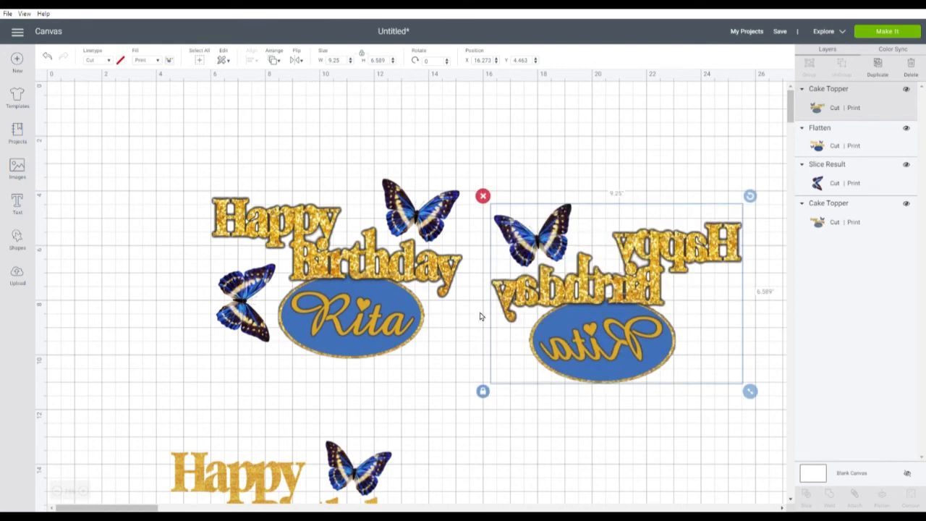
Change the mirrored topper copy's print type from original artwork to a solid black color.
left_click(160, 62)
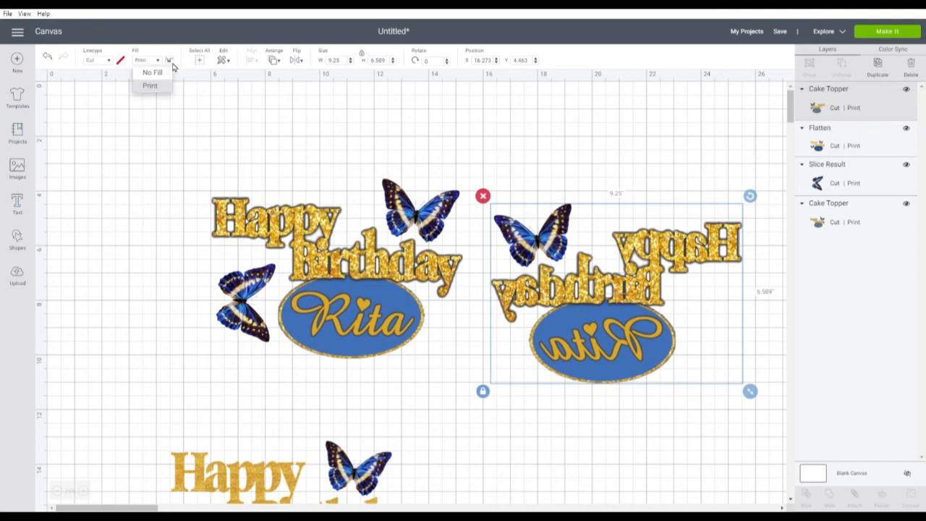
left_click(170, 62)
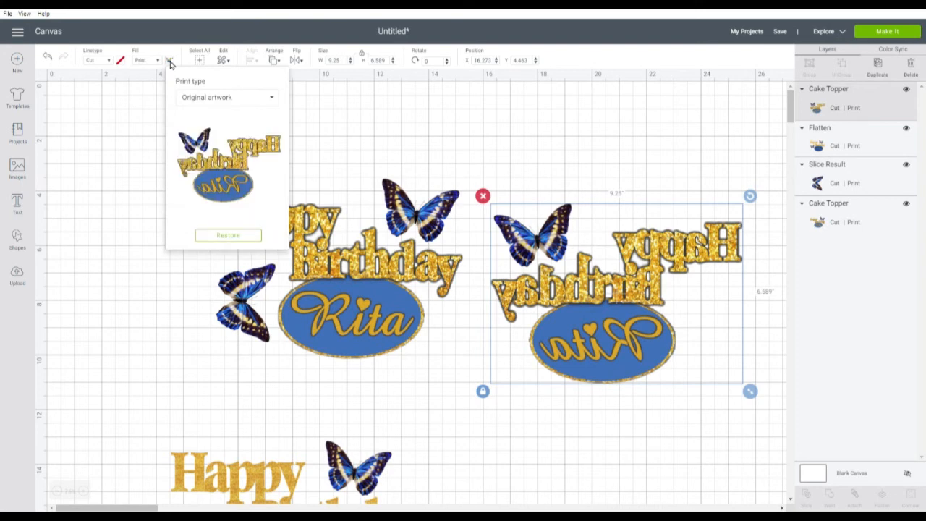
left_click(170, 63)
left_click(170, 62)
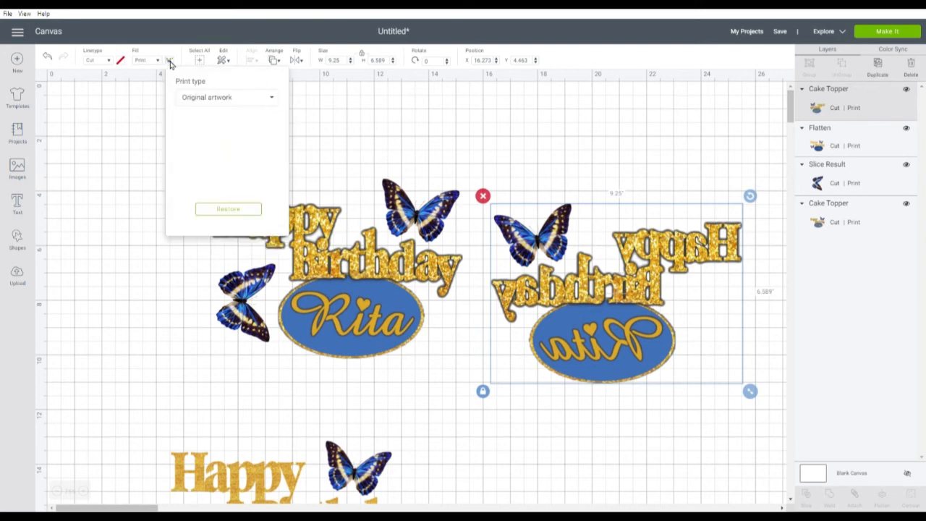
left_click(278, 100)
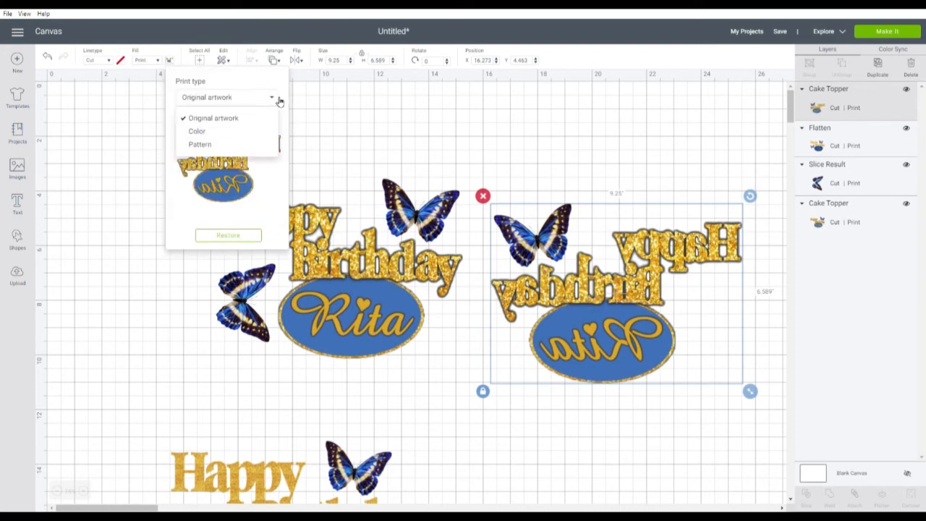
left_click(216, 131)
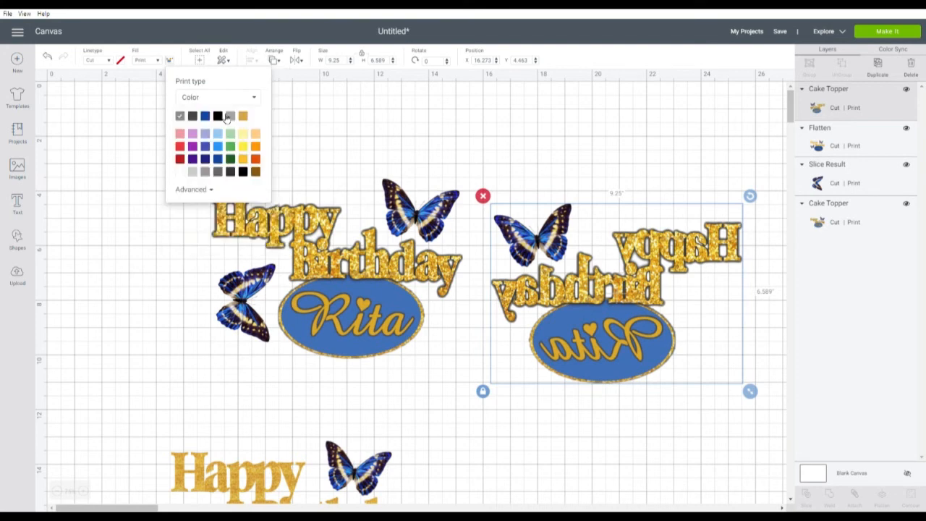
left_click(244, 174)
left_click(421, 135)
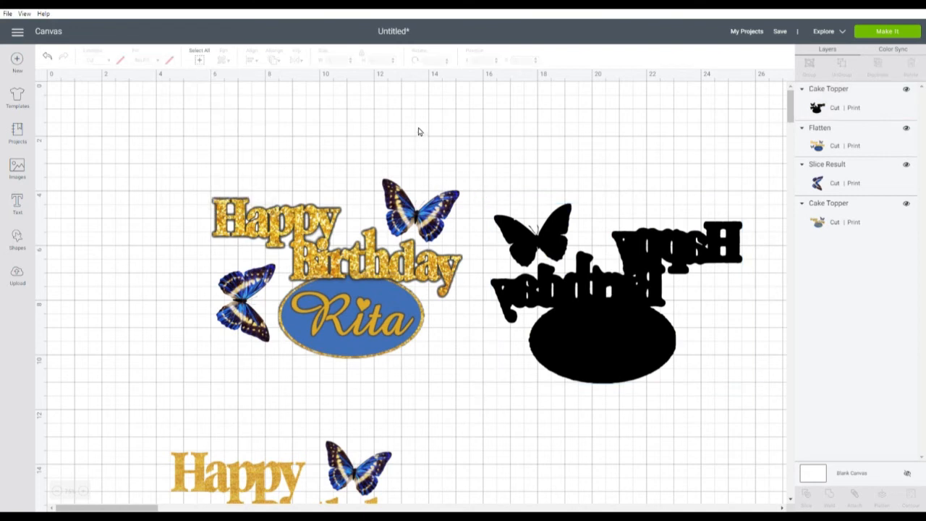
Move the flattened new design up directly beneath the reference topper, and send the project through mat preparation to the printing stage.
left_click(241, 476)
left_click_drag(265, 488, 253, 415)
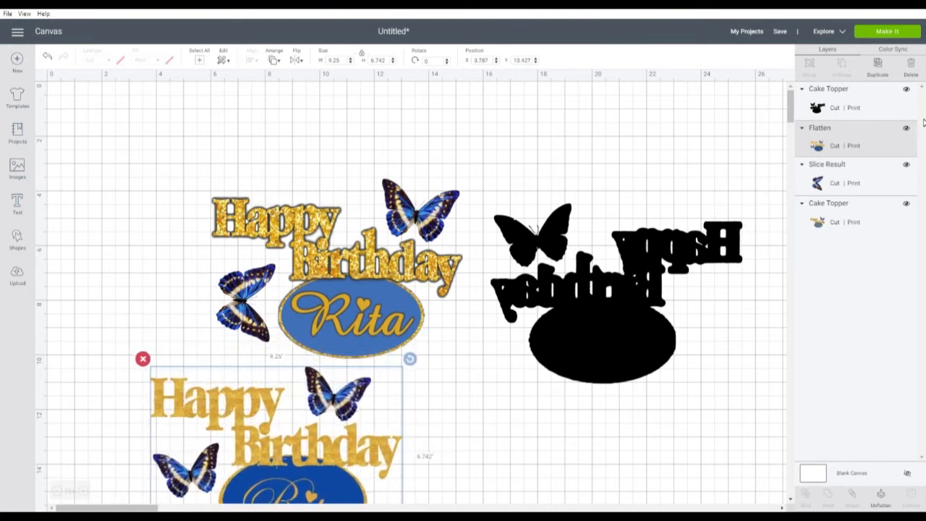
left_click(892, 34)
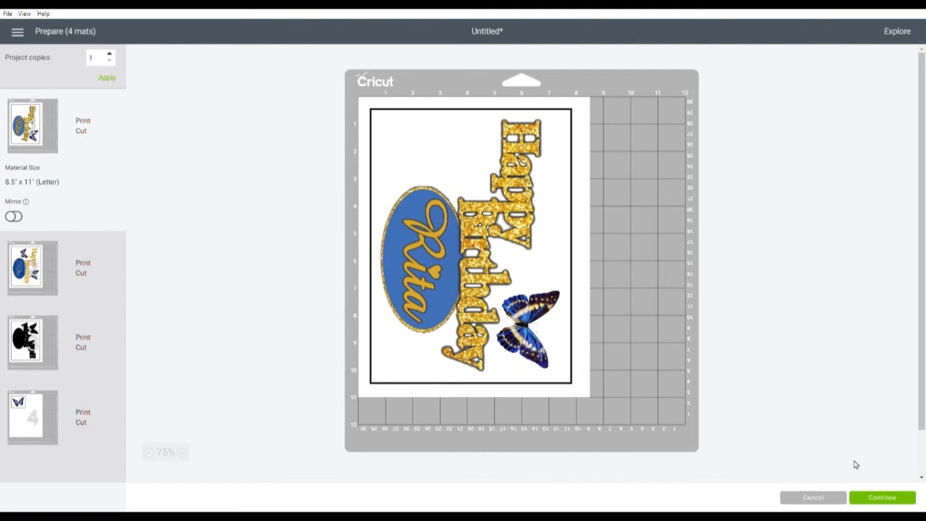
left_click(882, 498)
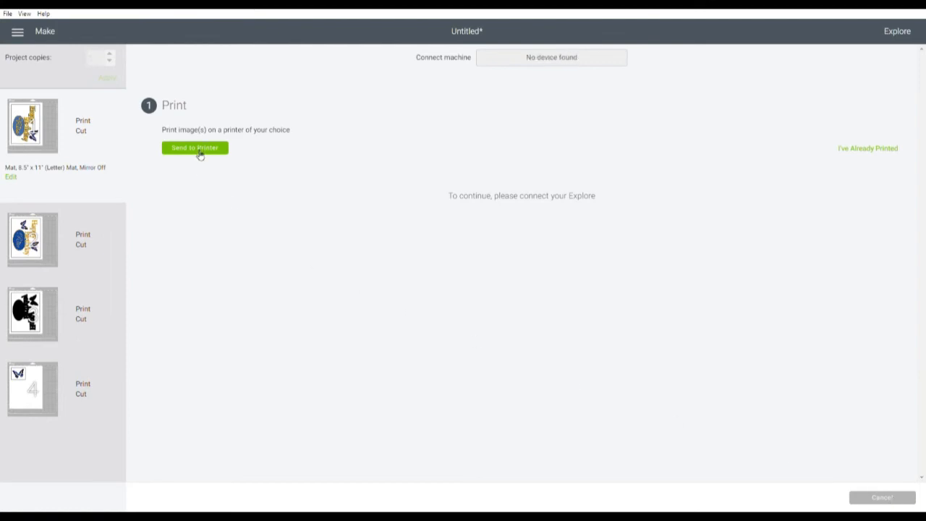
Open the print setup for the first mat and review the available printers, keeping EPSON ET-2650 Series selected.
left_click(199, 151)
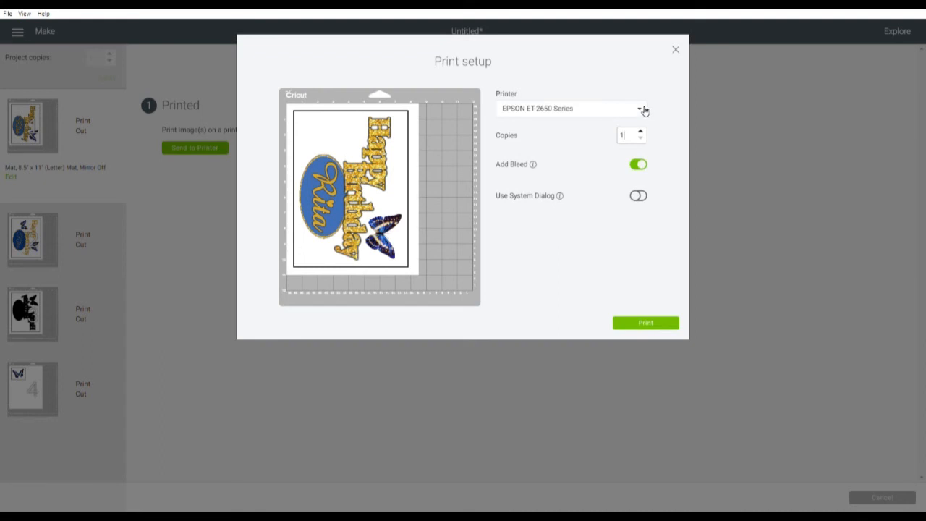
left_click(643, 113)
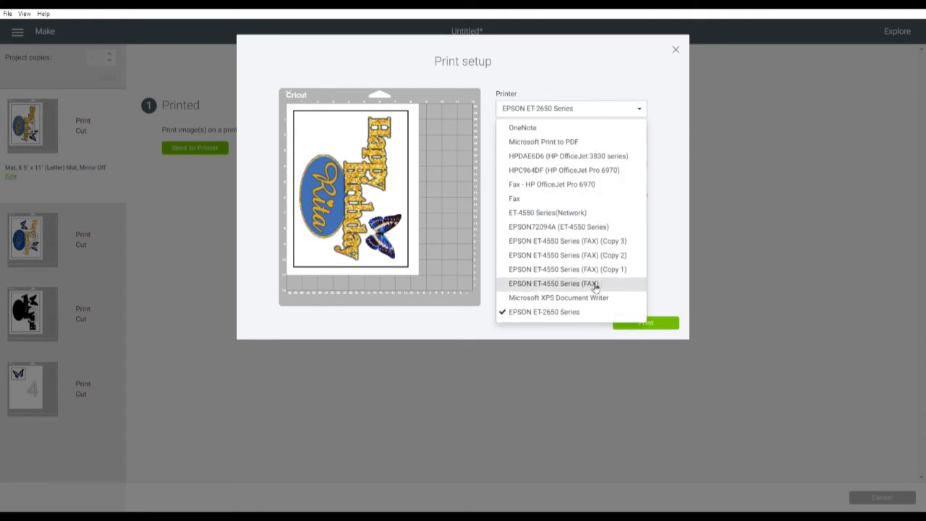
left_click(644, 113)
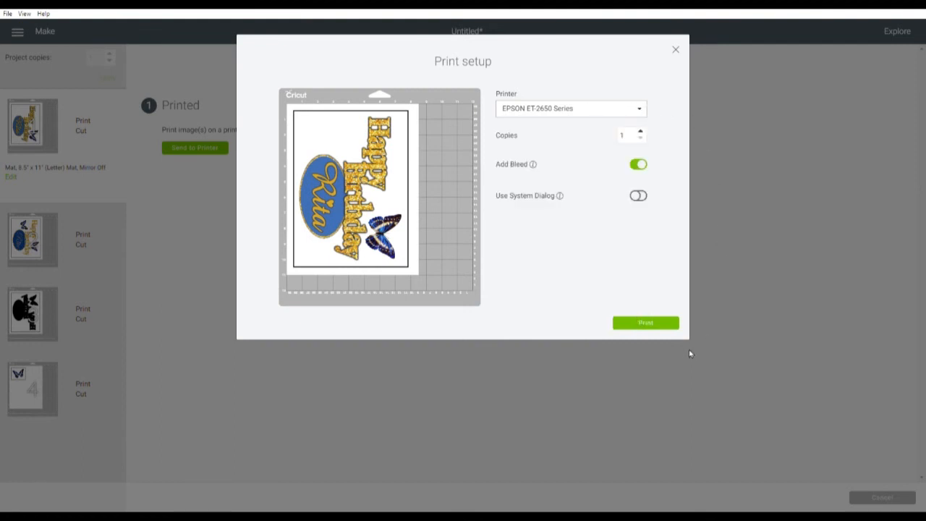